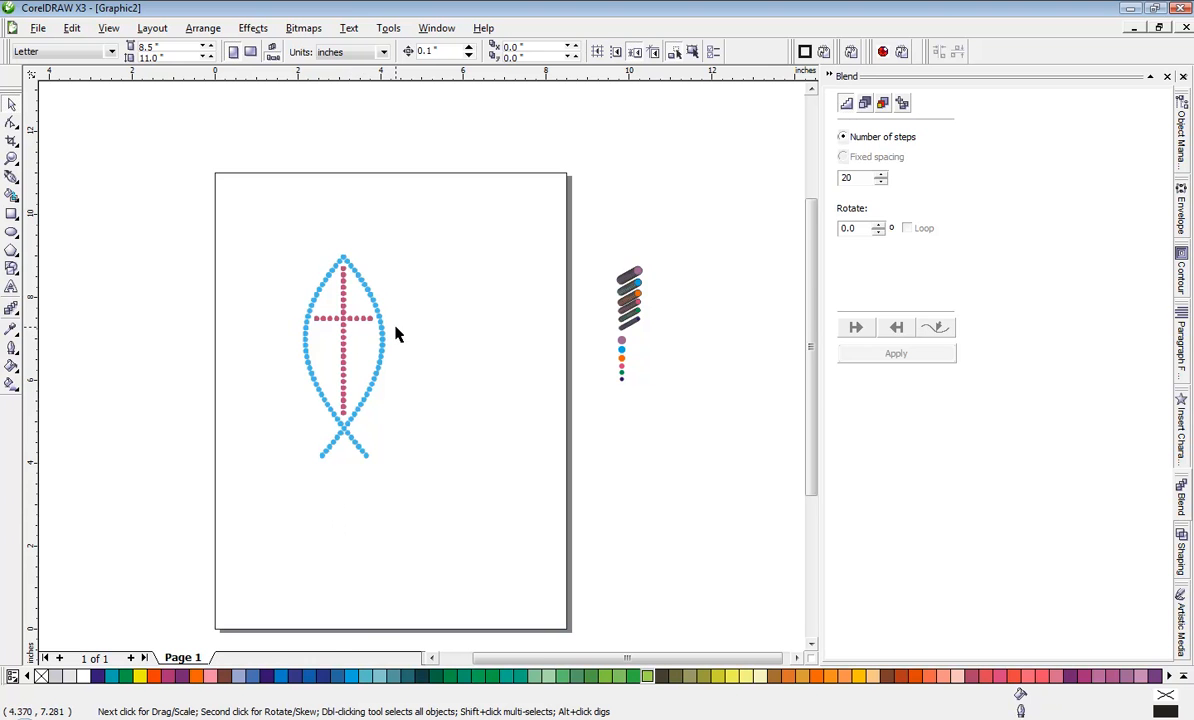
# Step: Examine the dotted fish-and-cross image up close, including the cross and the crossing of the fish's tail
pyautogui.scroll(3, 346, 331)
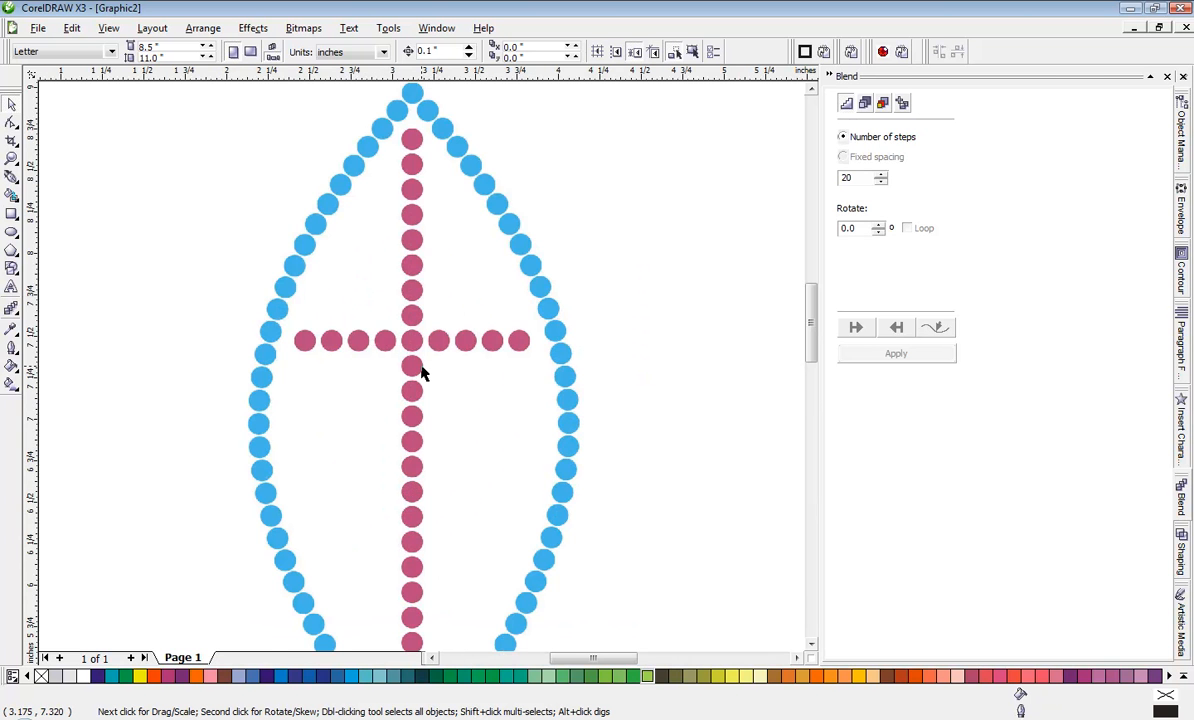
pyautogui.scroll(-2, 421, 373)
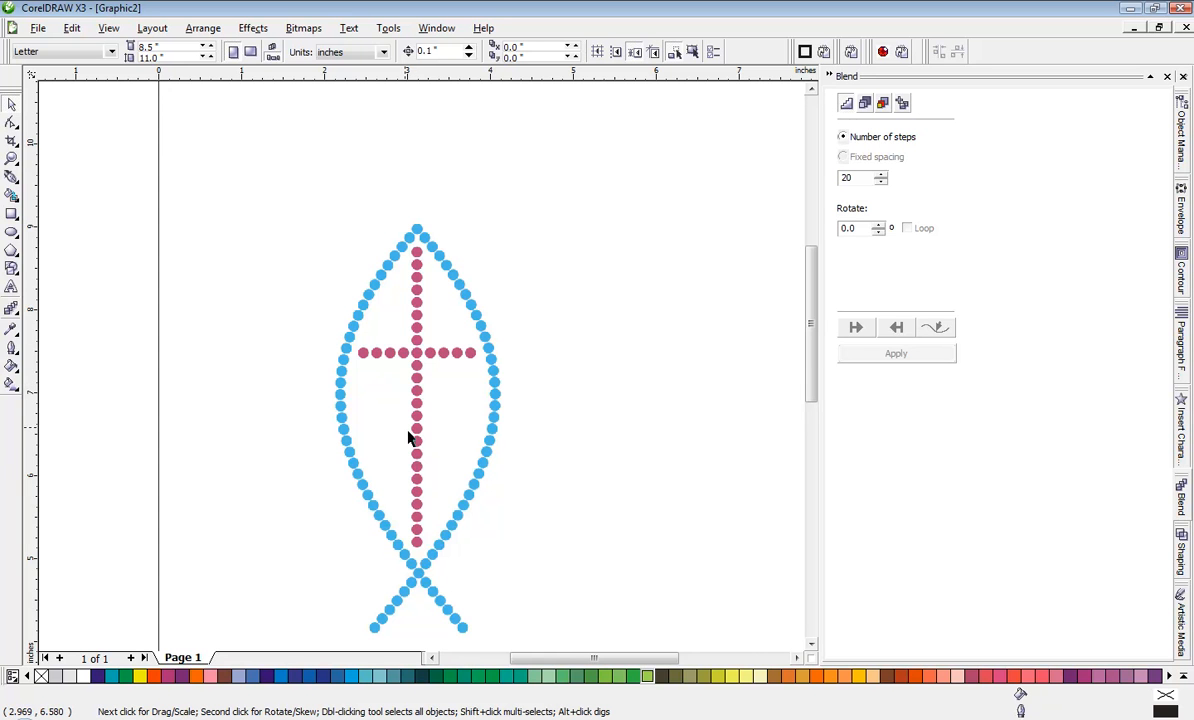
pyautogui.scroll(-1, 409, 443)
pyautogui.scroll(3, 418, 375)
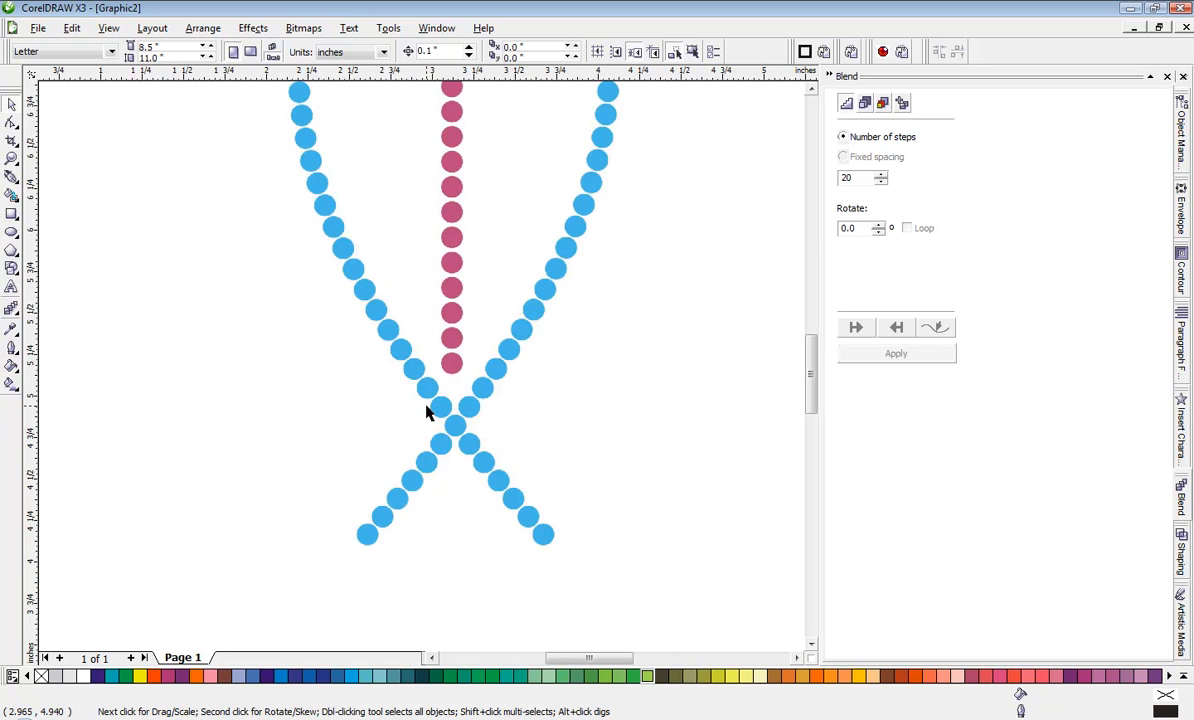
pyautogui.scroll(2, 421, 373)
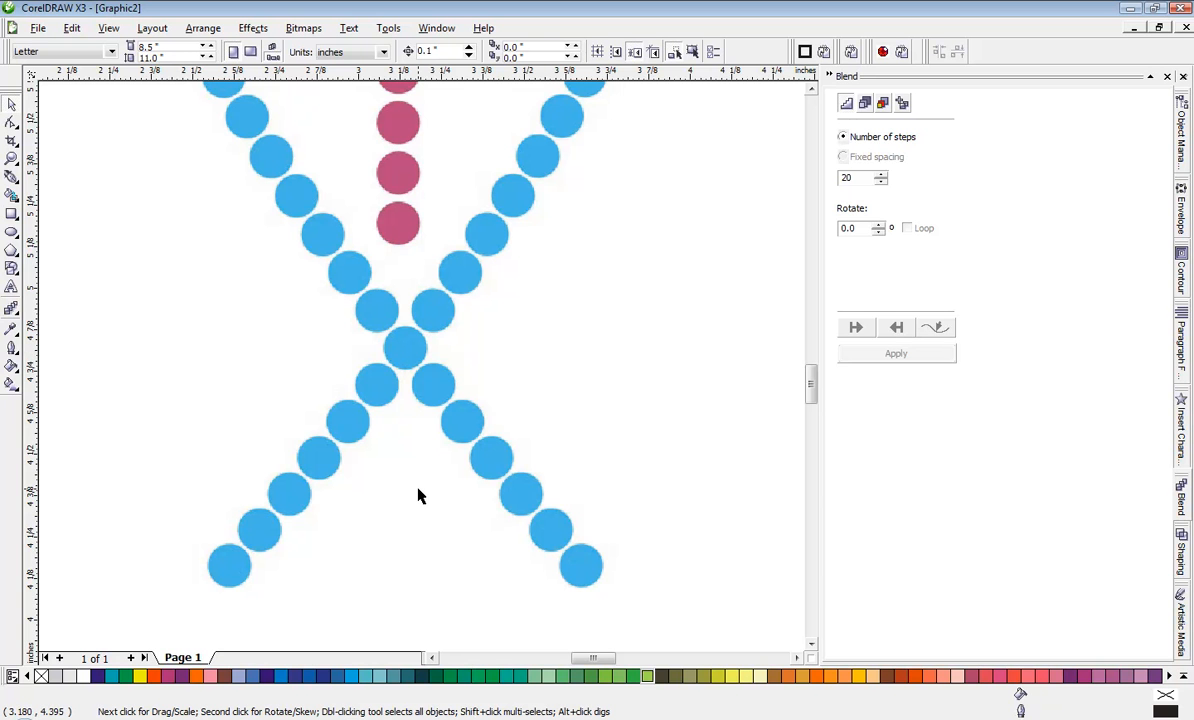
pyautogui.scroll(-2, 405, 376)
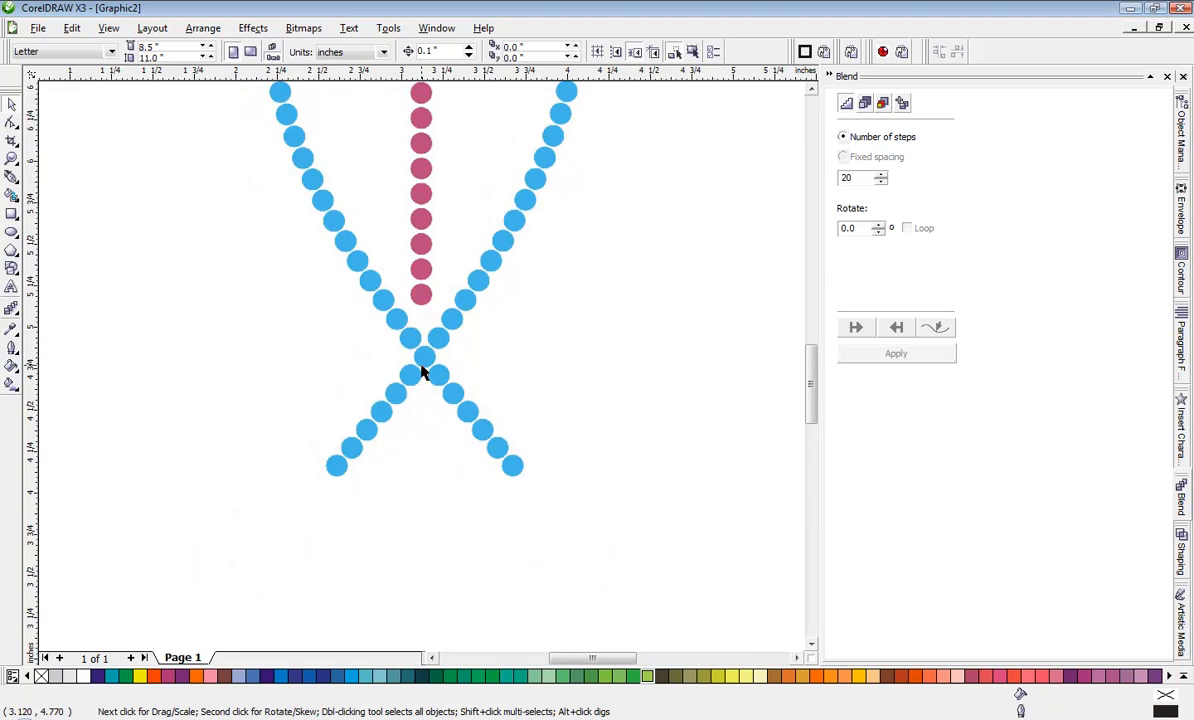
pyautogui.scroll(-2, 425, 370)
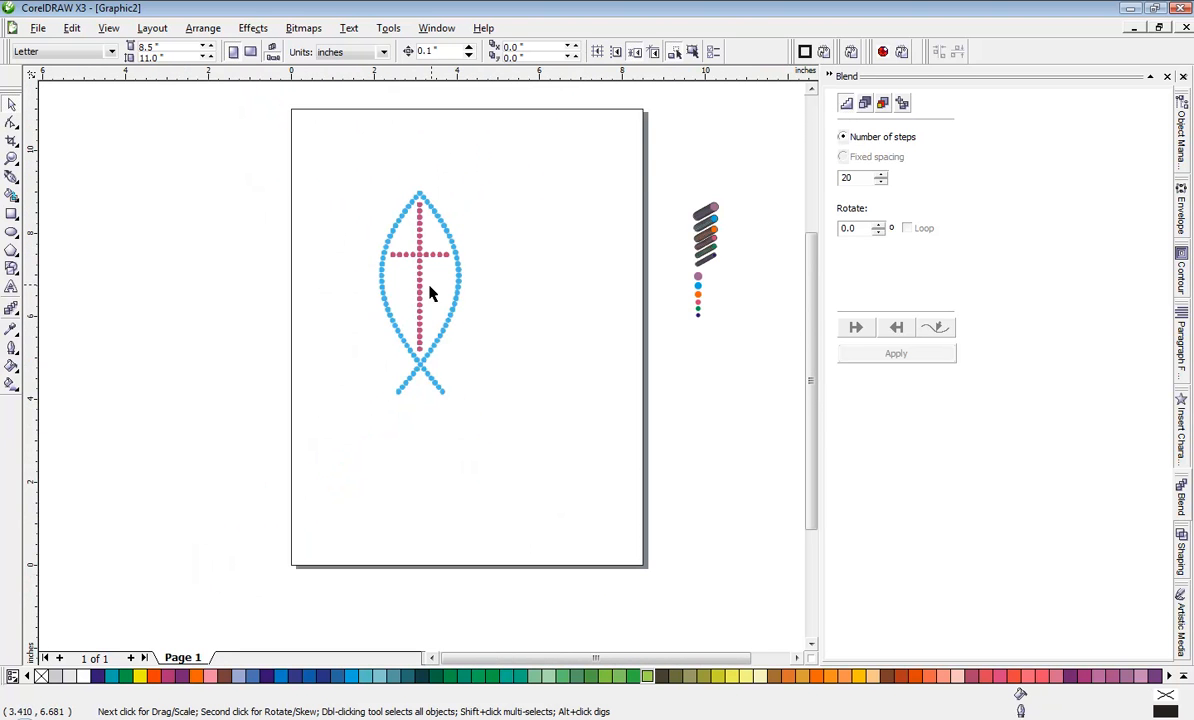
pyautogui.scroll(2, 413, 453)
pyautogui.scroll(2, 420, 414)
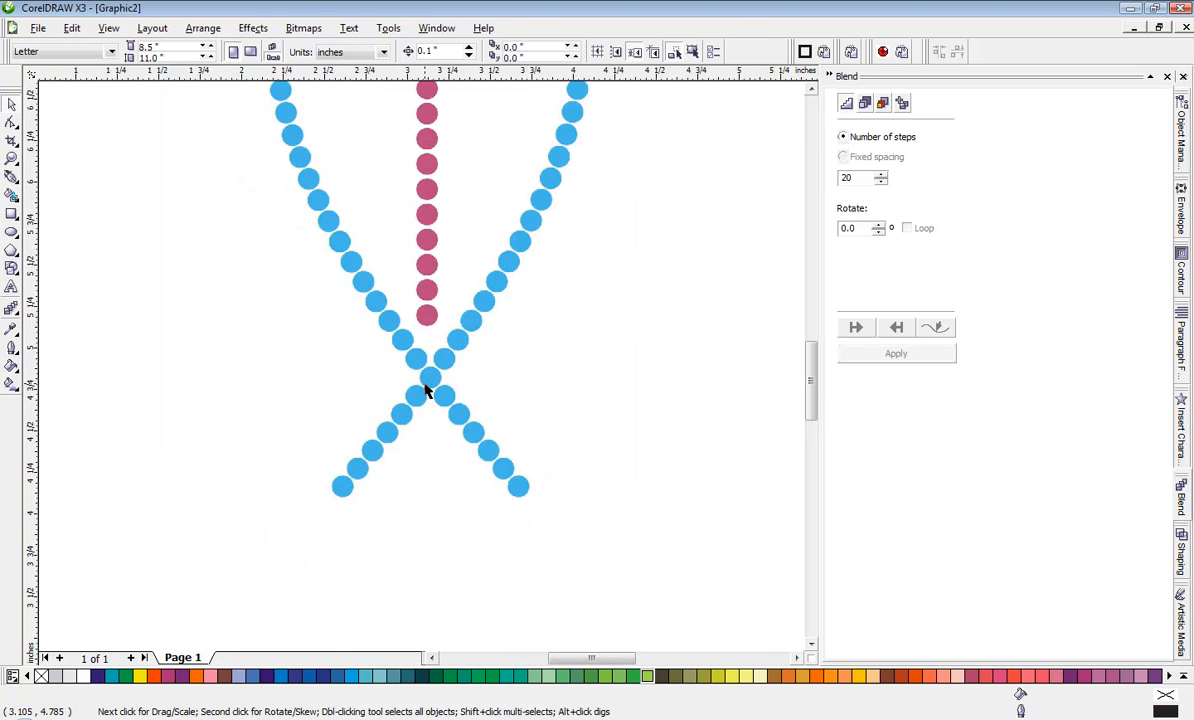
pyautogui.scroll(1, 426, 392)
pyautogui.scroll(1, 421, 372)
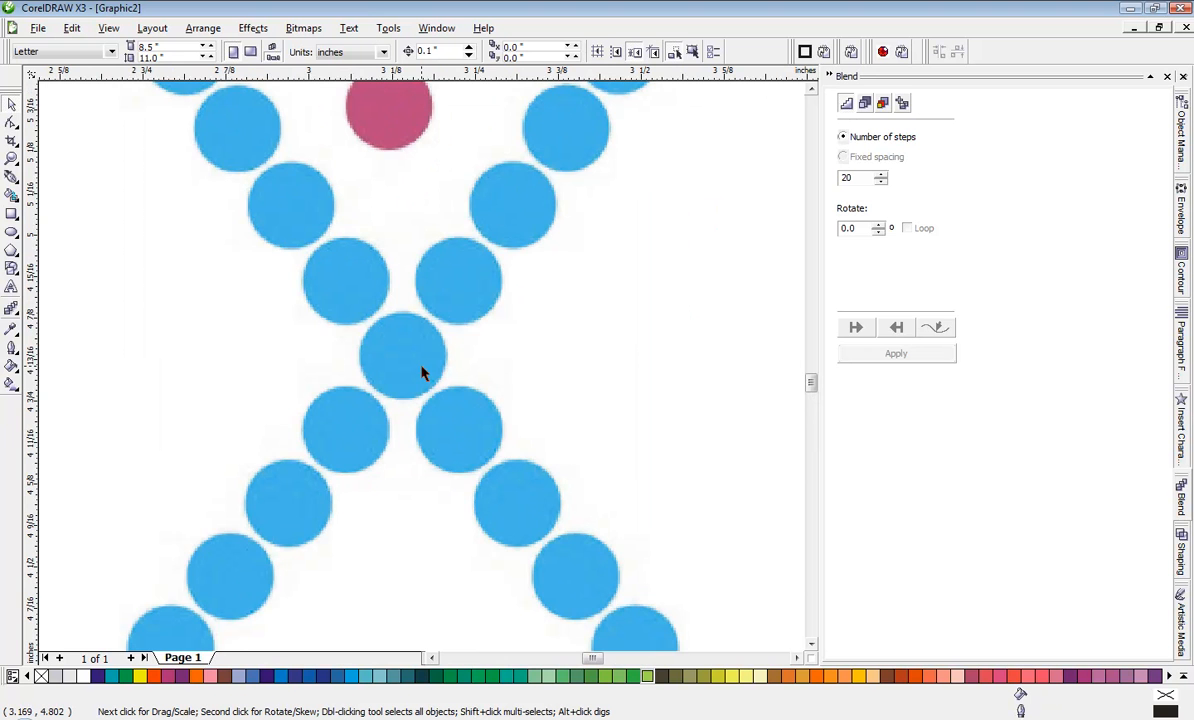
pyautogui.scroll(-1, 421, 372)
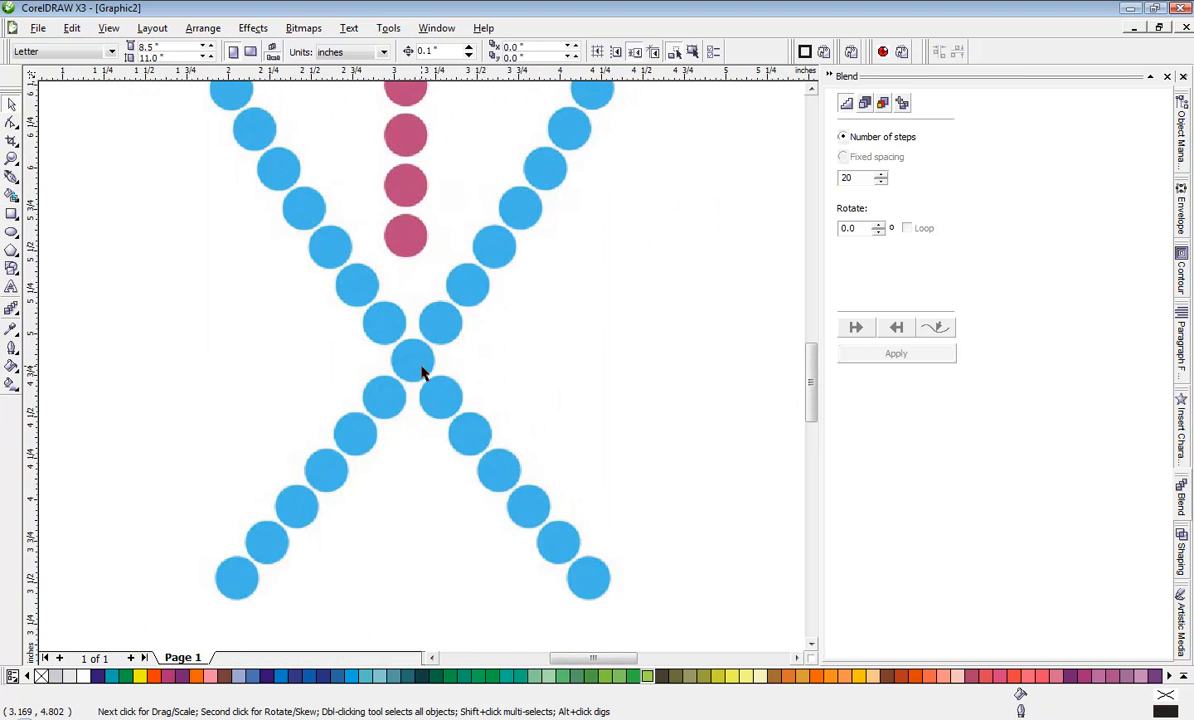
pyautogui.scroll(-2, 421, 372)
pyautogui.scroll(-1, 421, 372)
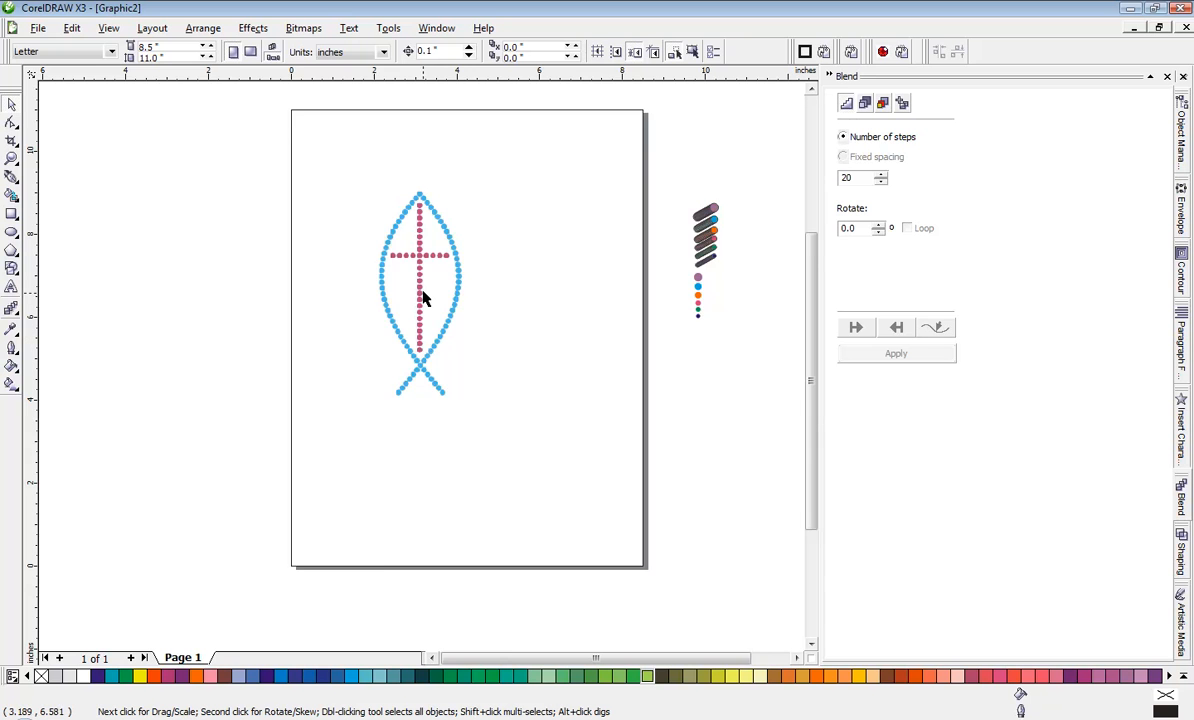
pyautogui.scroll(1, 421, 372)
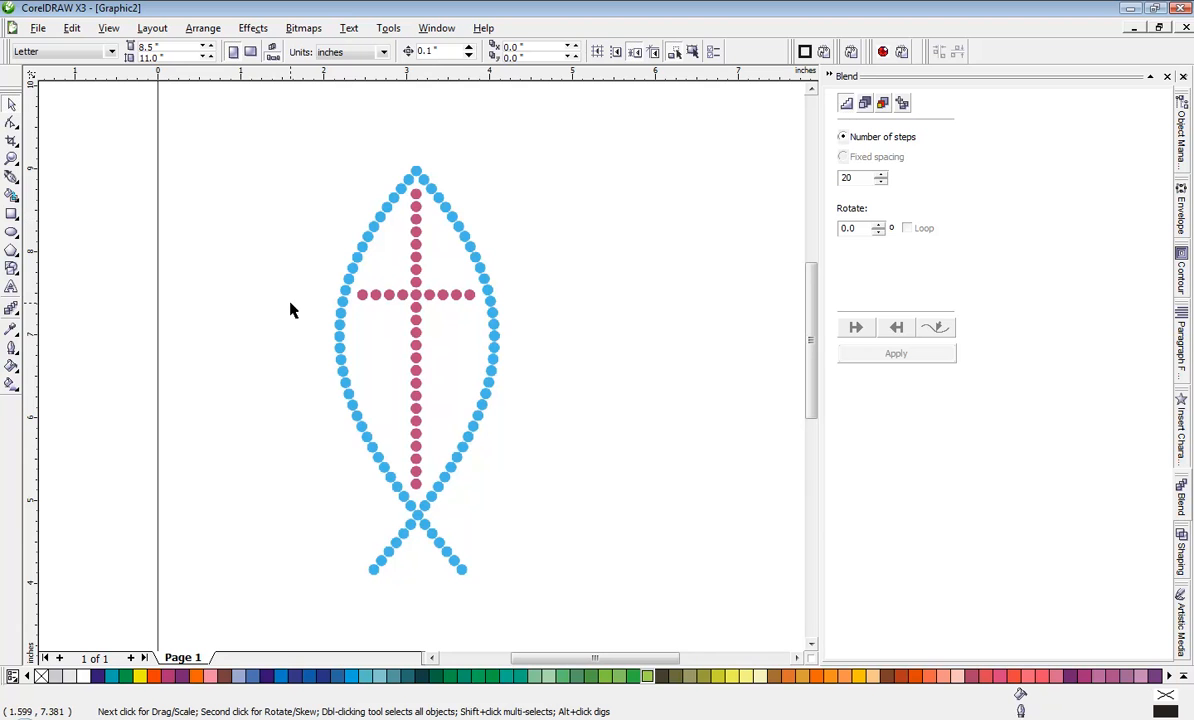
# Step: Examine the coloured blend samples and the column of differently sized circles beside the page
pyautogui.scroll(-1, 290, 303)
pyautogui.scroll(3, 432, 365)
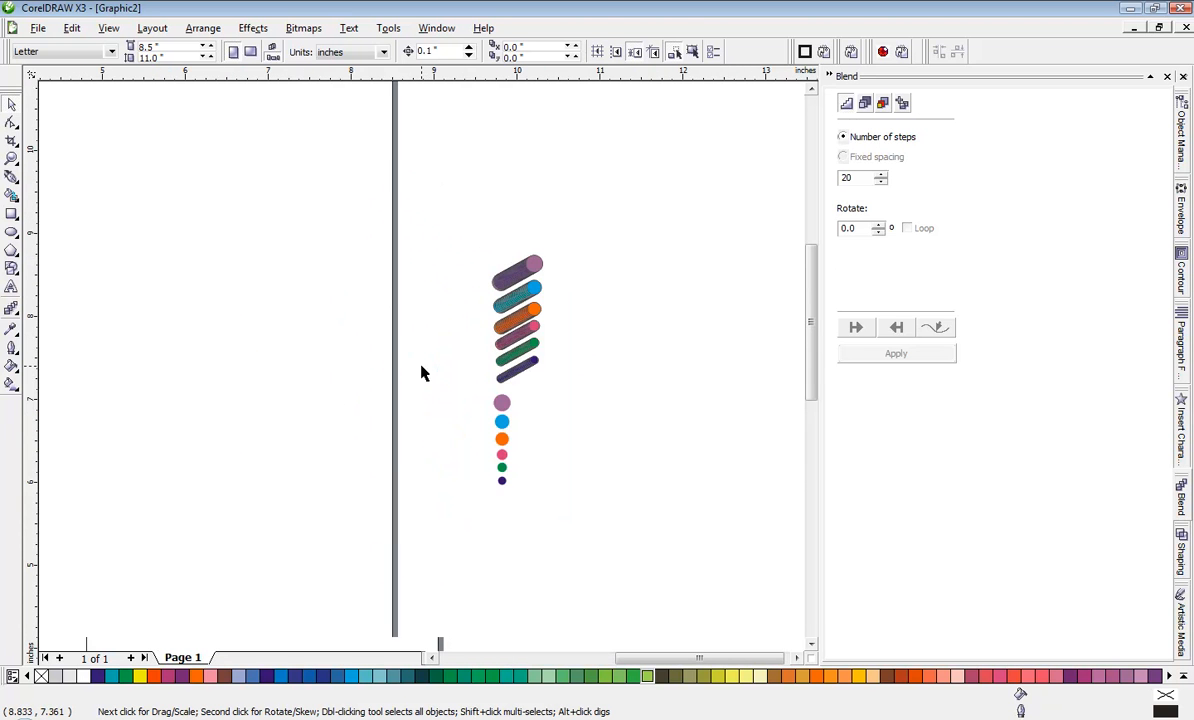
pyautogui.scroll(1, 489, 378)
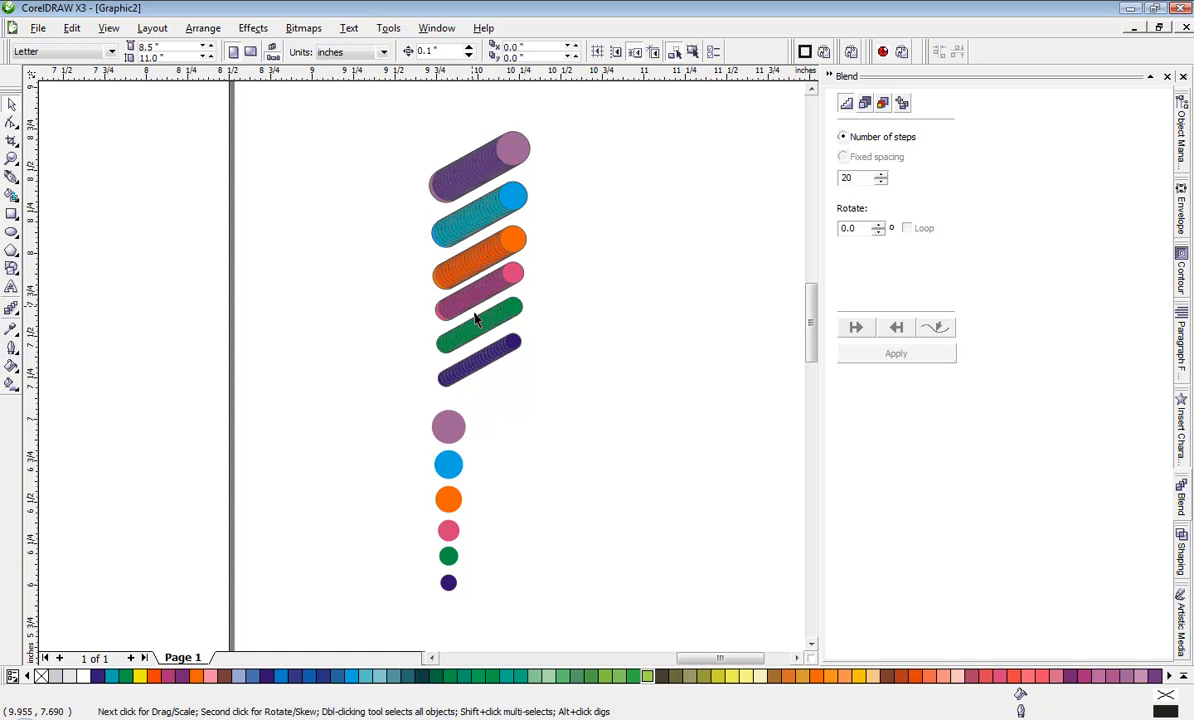
pyautogui.scroll(-1, 421, 373)
pyautogui.scroll(-1, 421, 373)
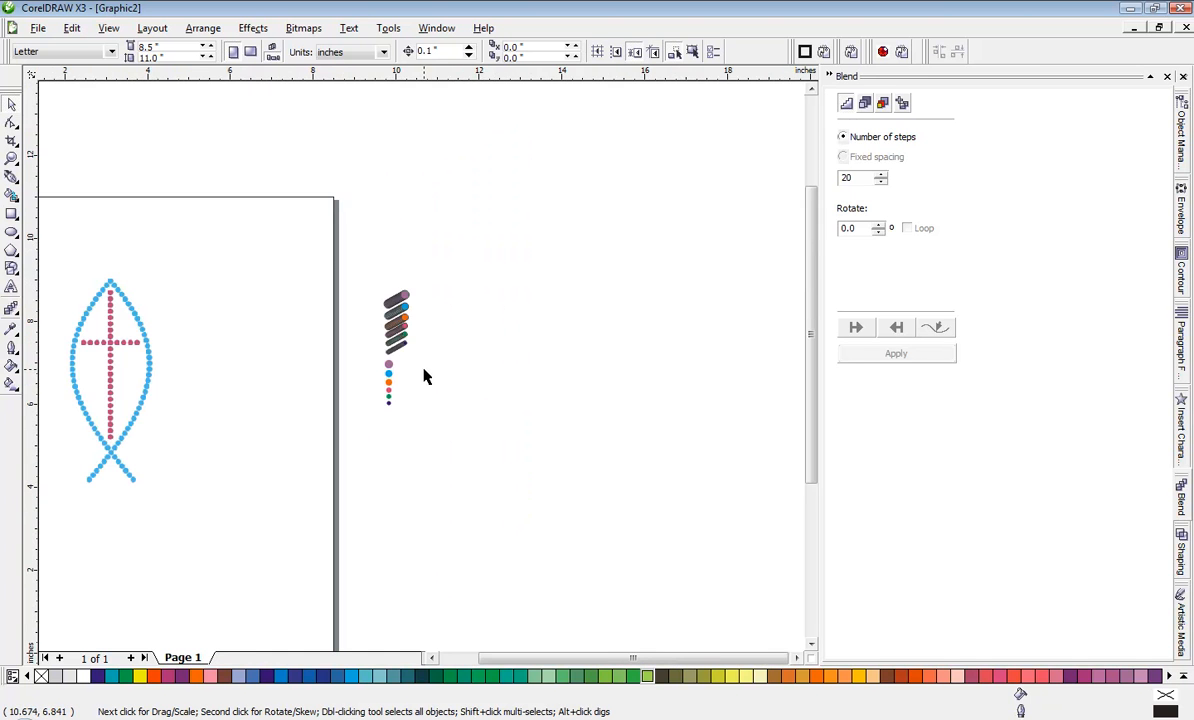
# Step: Reposition the fish-and-cross bitmap so its centre sits at about 3.5, 6.65 in, and lock it in place
pyautogui.scroll(1, 136, 358)
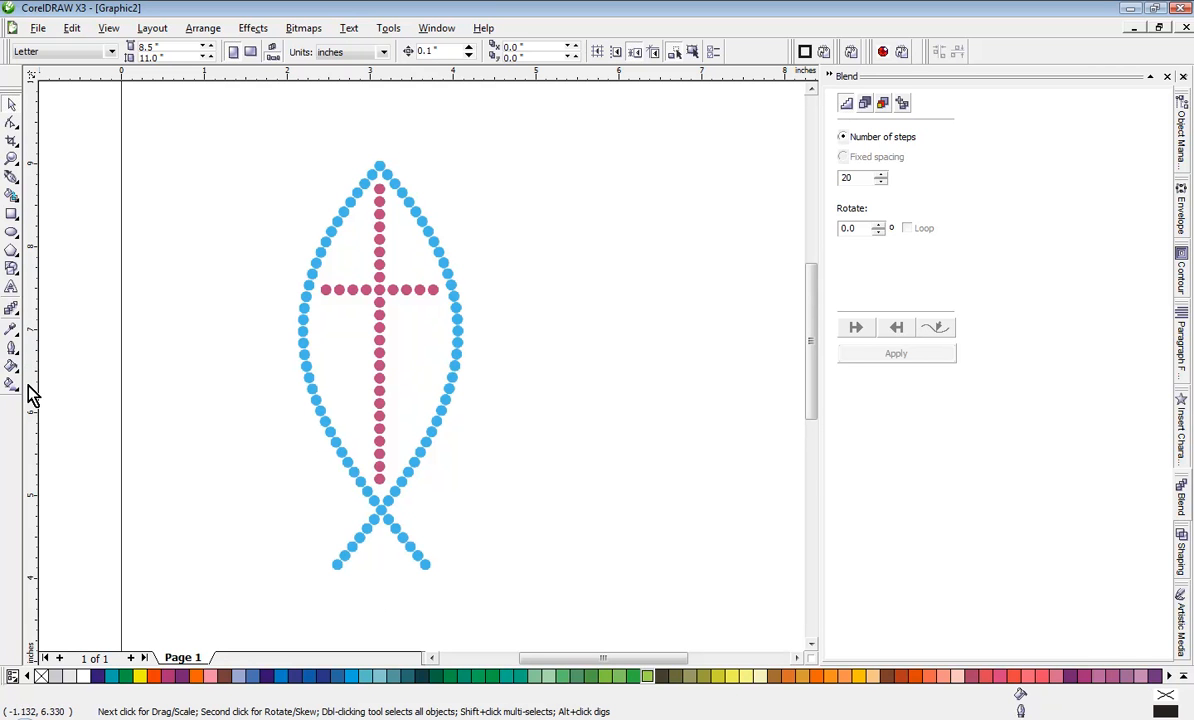
pyautogui.click(368, 289)
pyautogui.moveTo(386, 274); pyautogui.dragTo(428, 262)
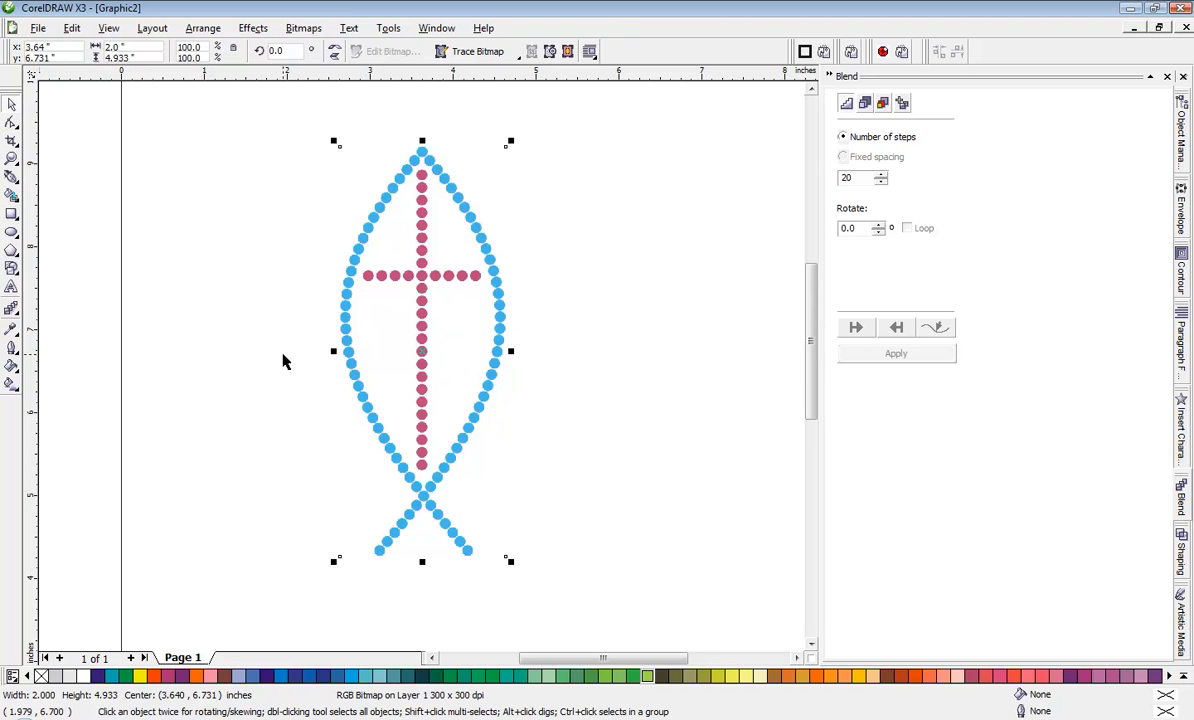
pyautogui.moveTo(428, 338); pyautogui.dragTo(416, 345)
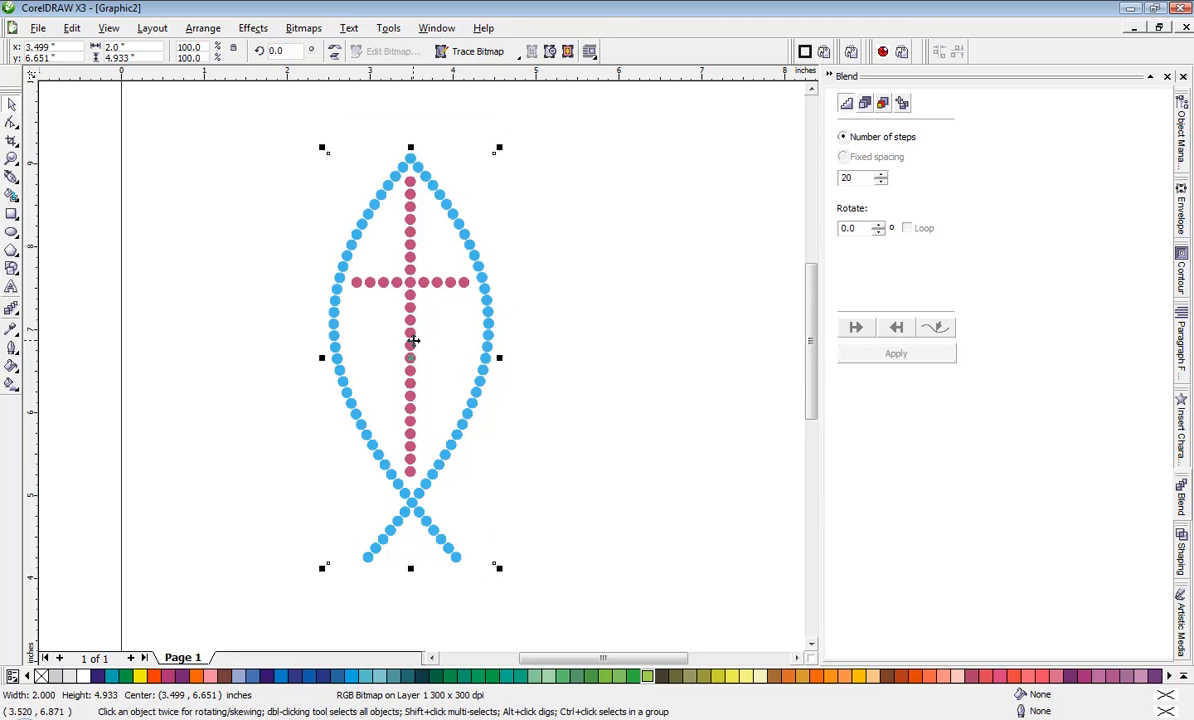
pyautogui.rightClick(418, 347)
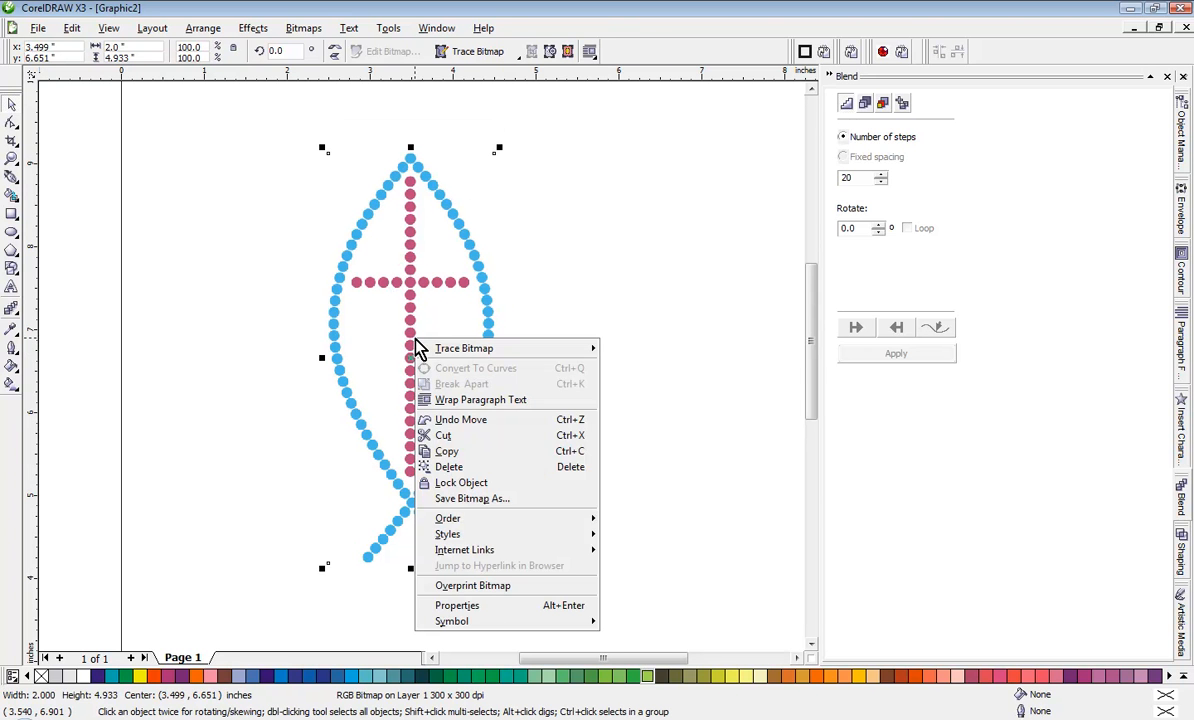
pyautogui.click(472, 485)
pyautogui.click(525, 389)
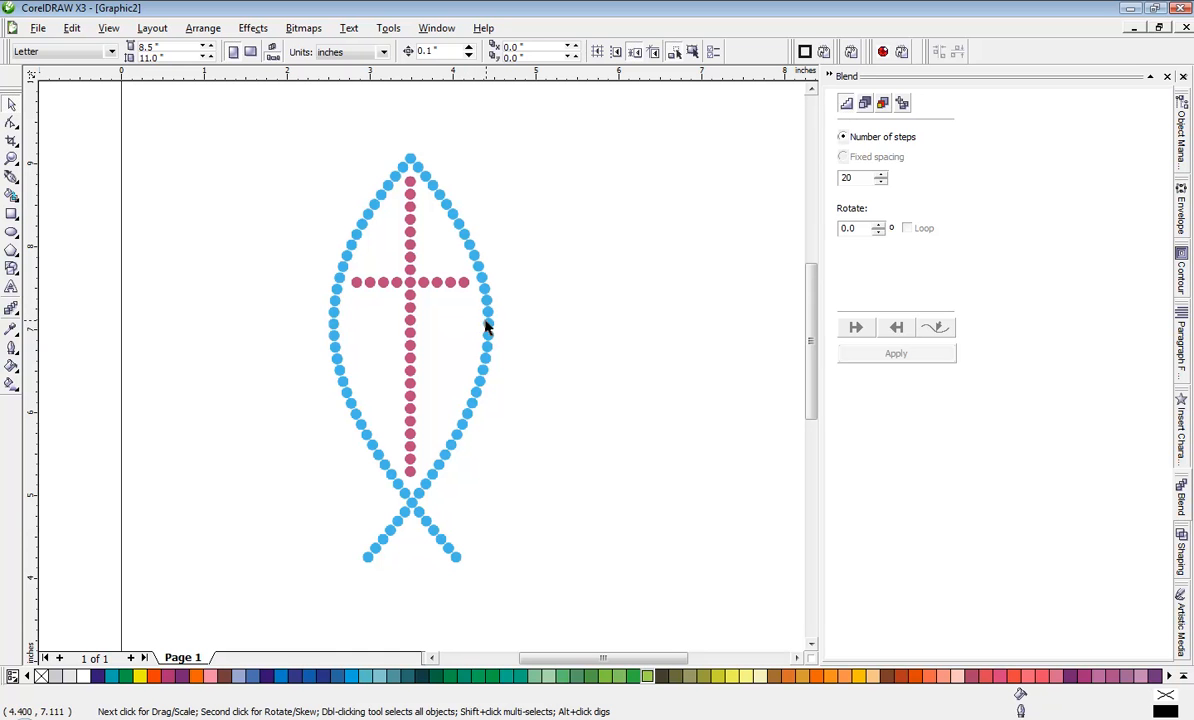
# Step: Place a vertical guideline at about 3.52 in near the cross's vertical row of dots and check its alignment
pyautogui.moveTo(32, 405); pyautogui.dragTo(416, 488)
pyautogui.scroll(3, 421, 370)
pyautogui.scroll(4, 421, 372)
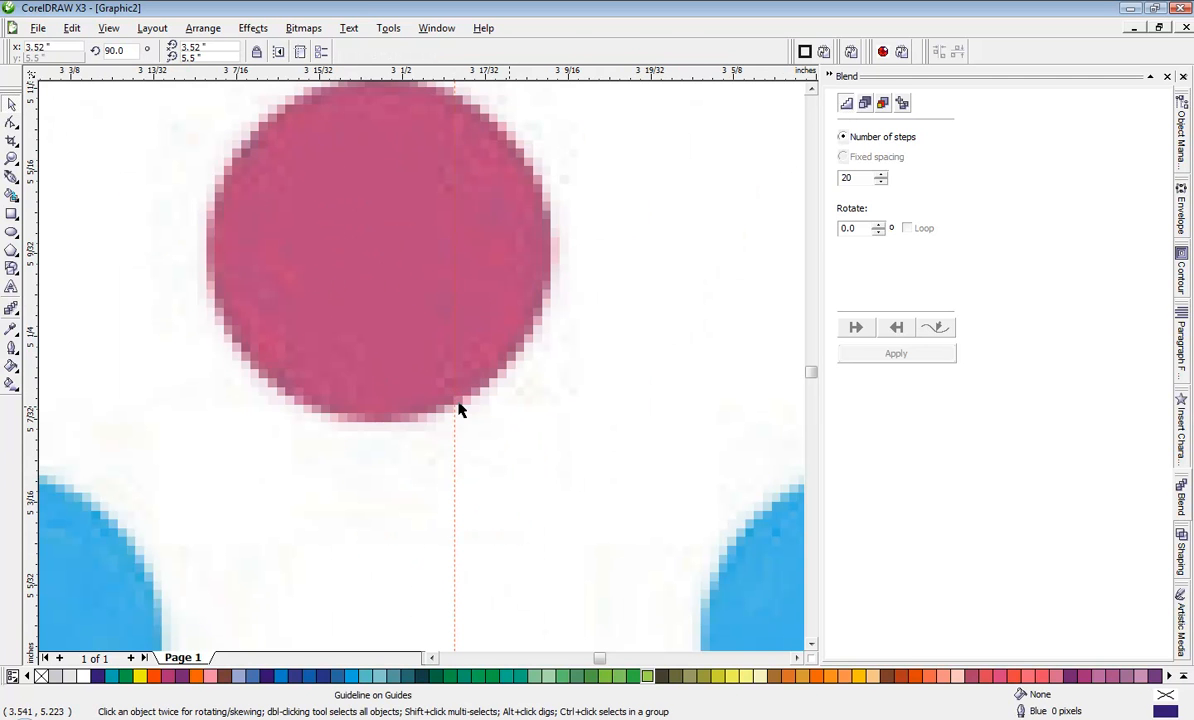
pyautogui.press('Escape')
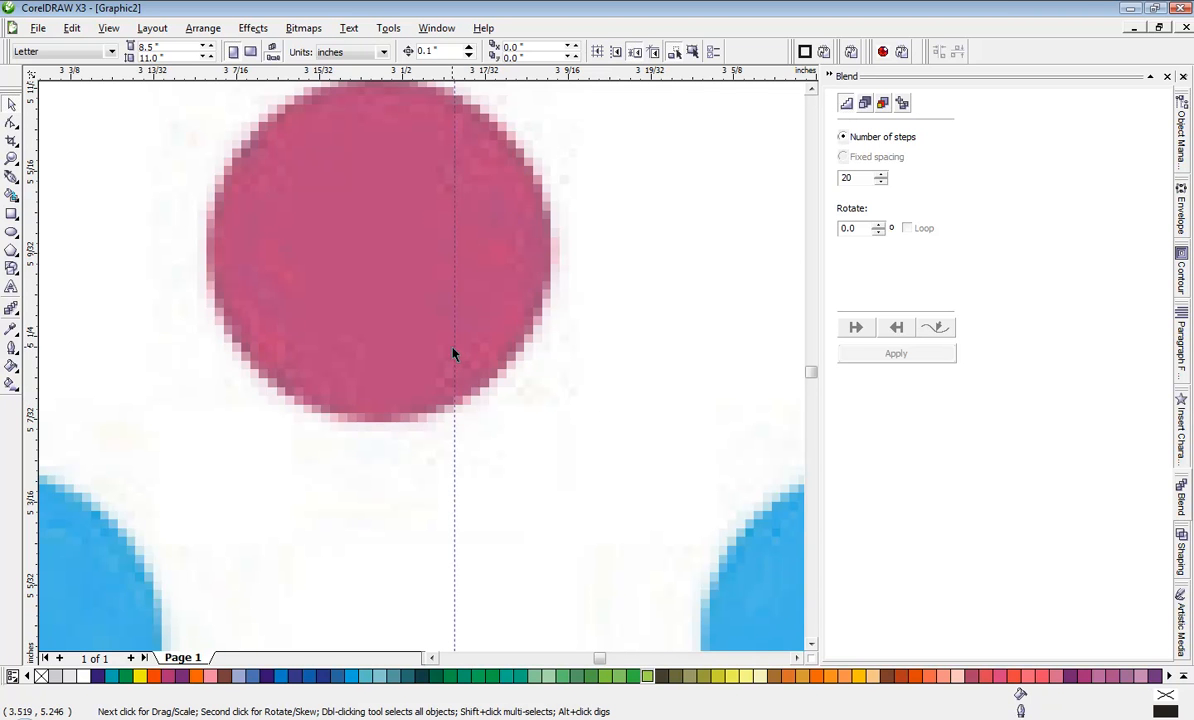
pyautogui.scroll(-8, 455, 352)
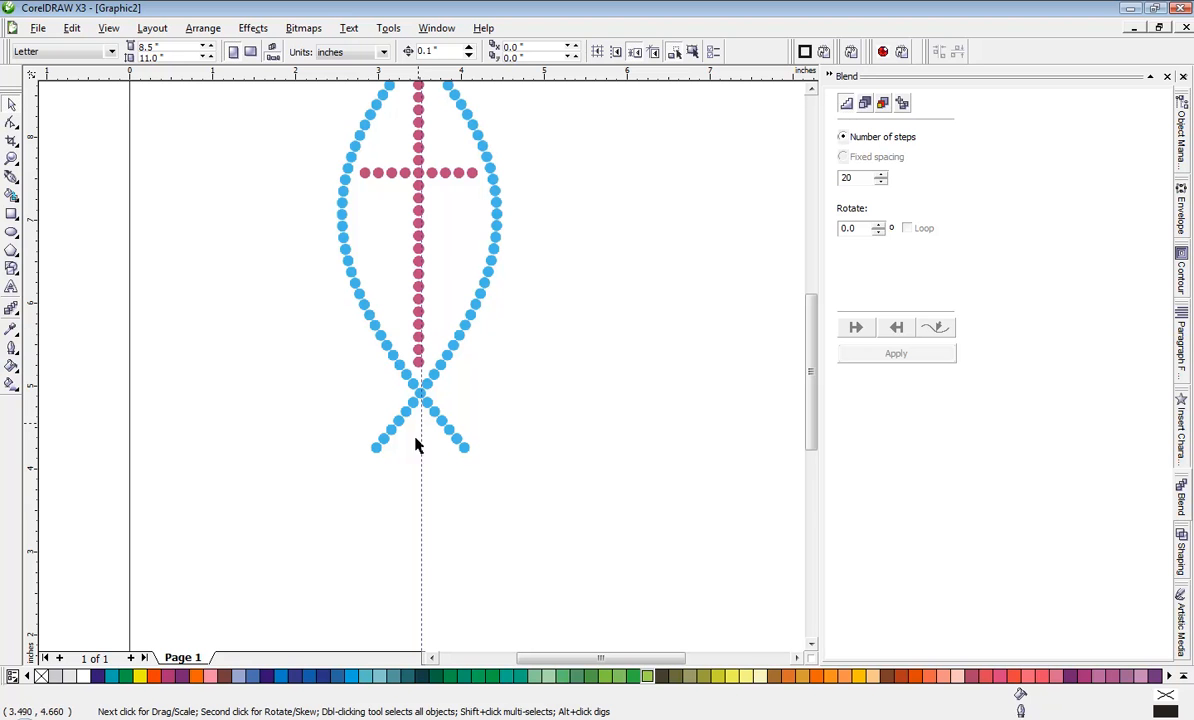
# Step: Move the vertical guideline to about 3.485 in to align it with the centres of the cross's vertical dots
pyautogui.moveTo(422, 511); pyautogui.dragTo(420, 562)
pyautogui.scroll(4, 426, 301)
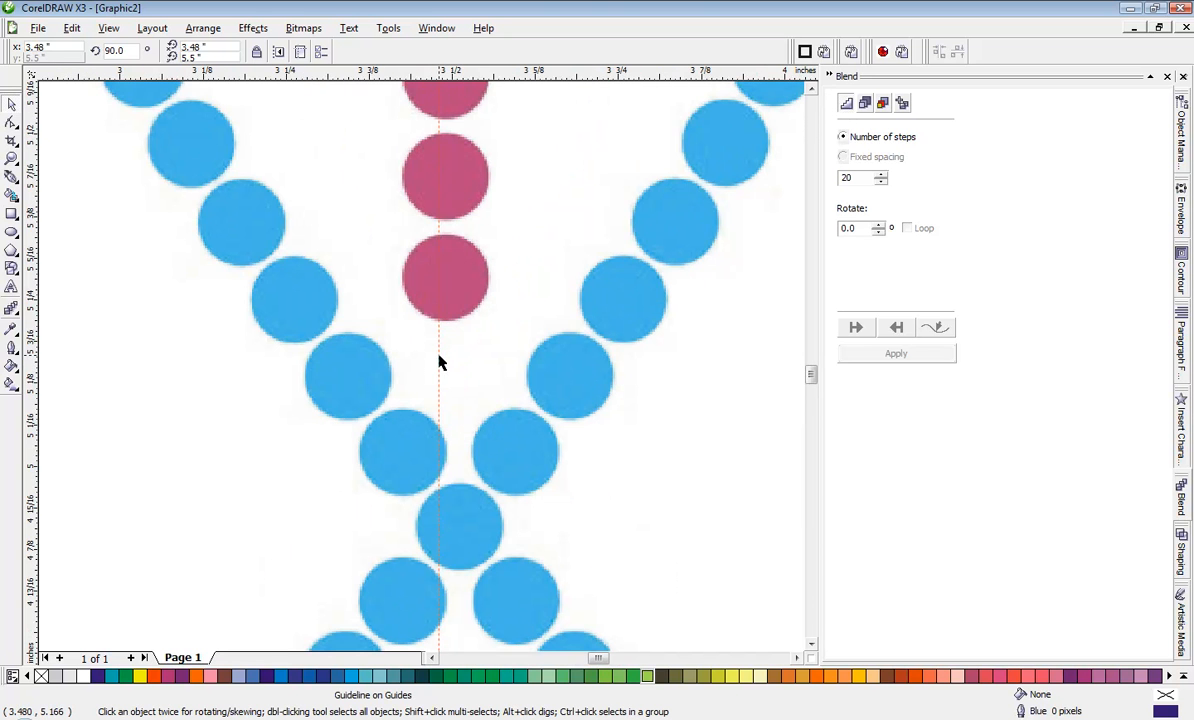
pyautogui.scroll(-4, 440, 362)
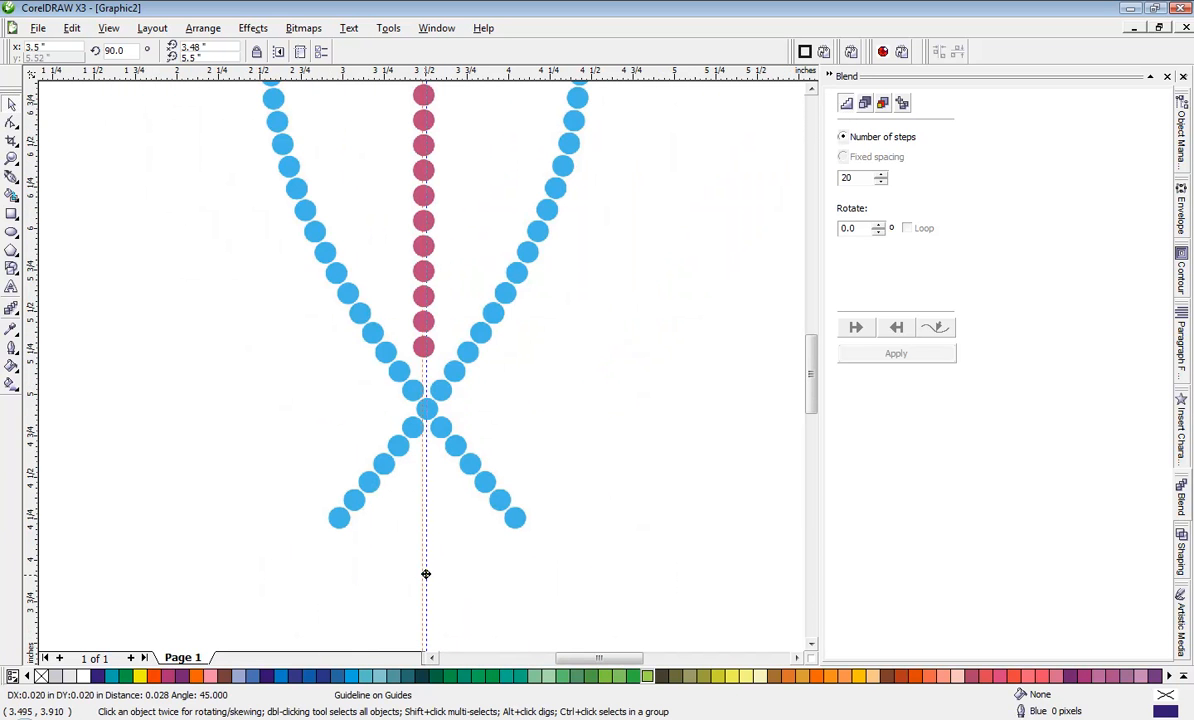
pyautogui.moveTo(426, 574); pyautogui.dragTo(422, 573)
pyautogui.scroll(3, 422, 330)
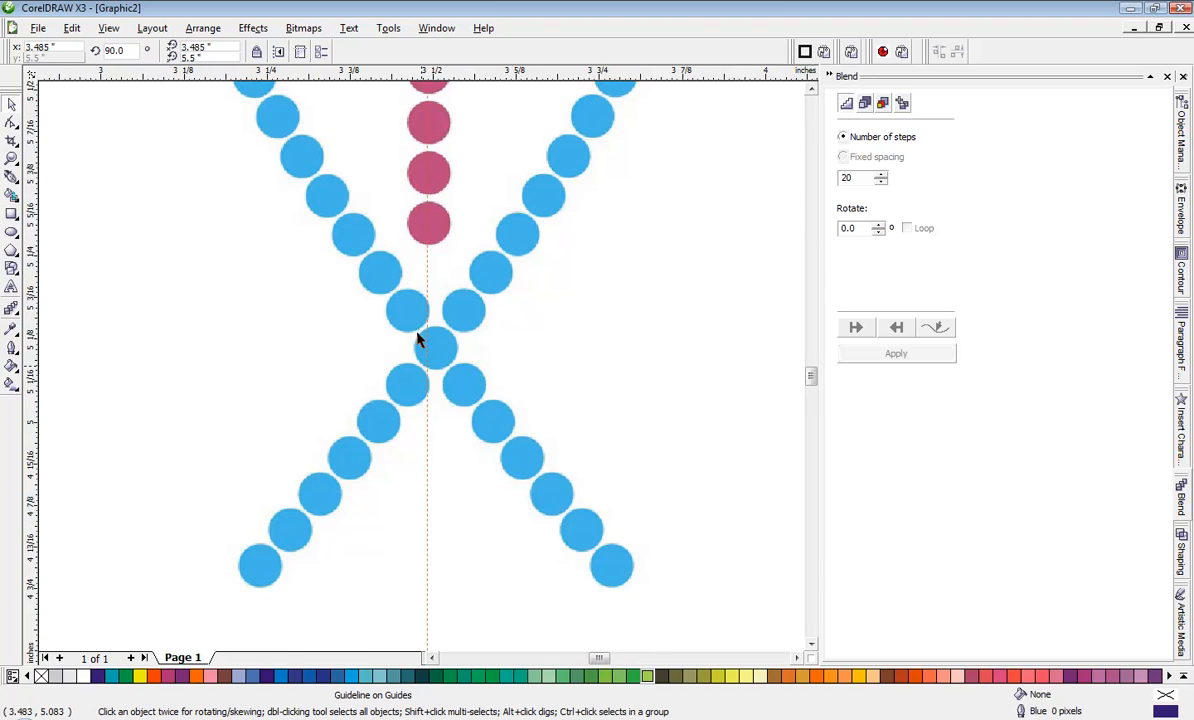
pyautogui.scroll(2, 420, 300)
pyautogui.scroll(1, 424, 247)
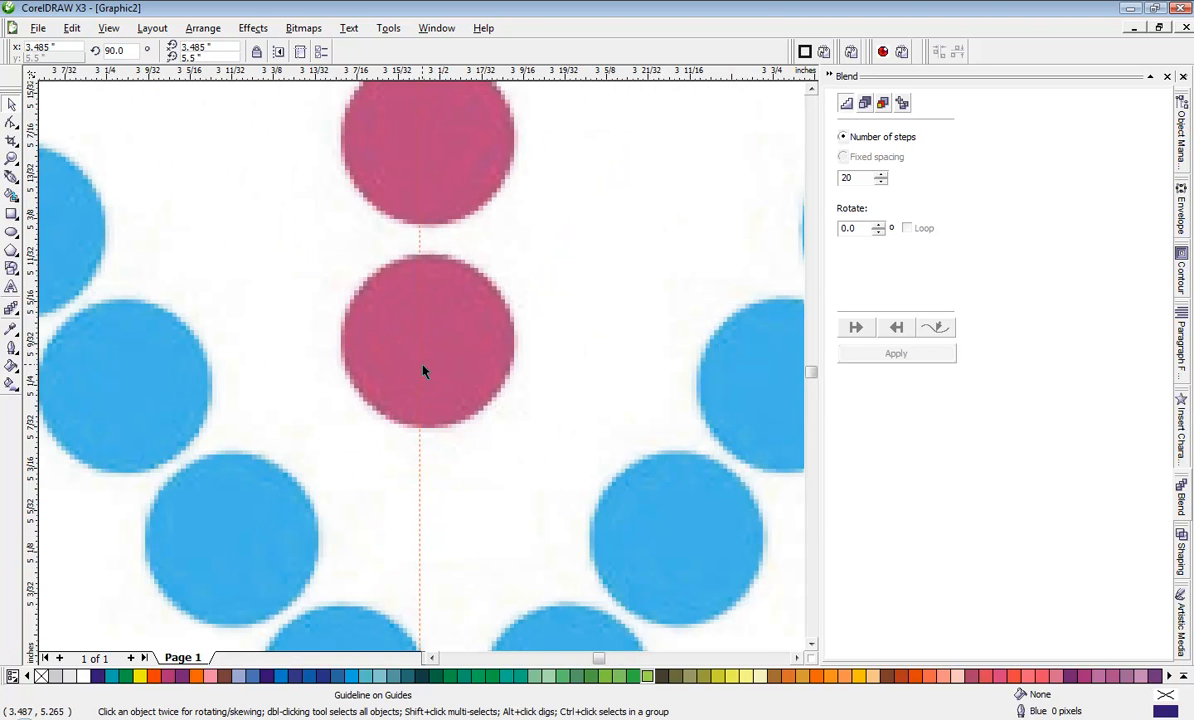
pyautogui.scroll(-3, 422, 371)
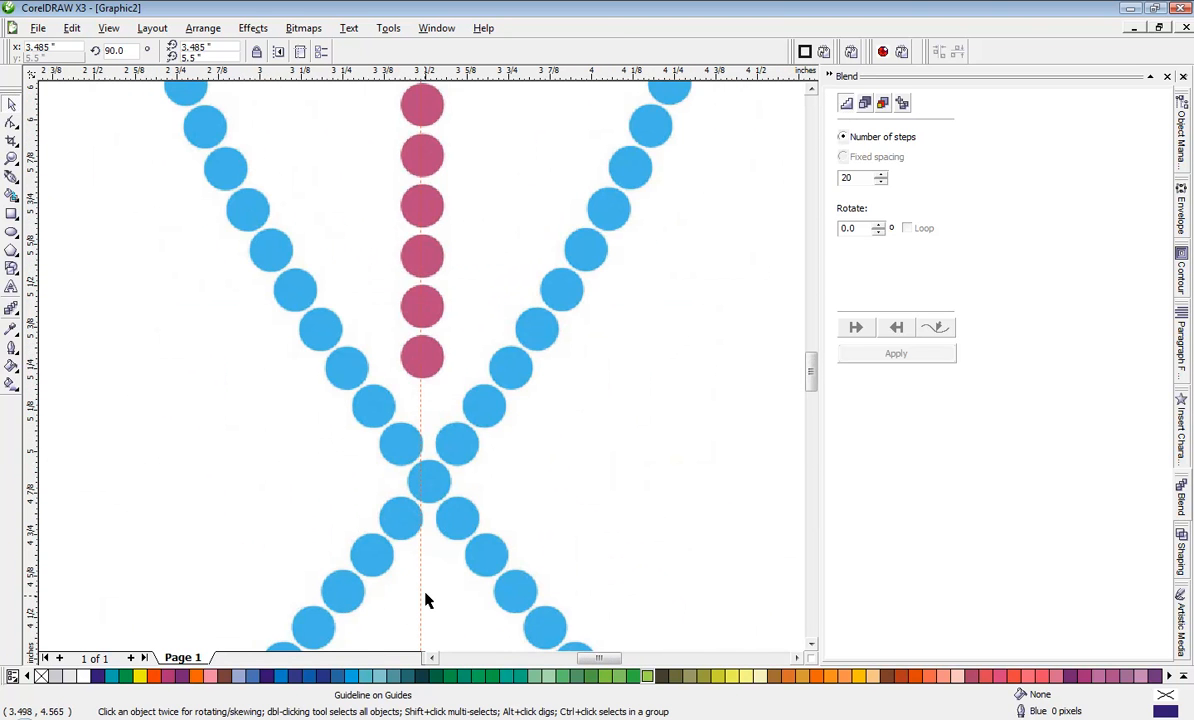
pyautogui.scroll(-2, 425, 600)
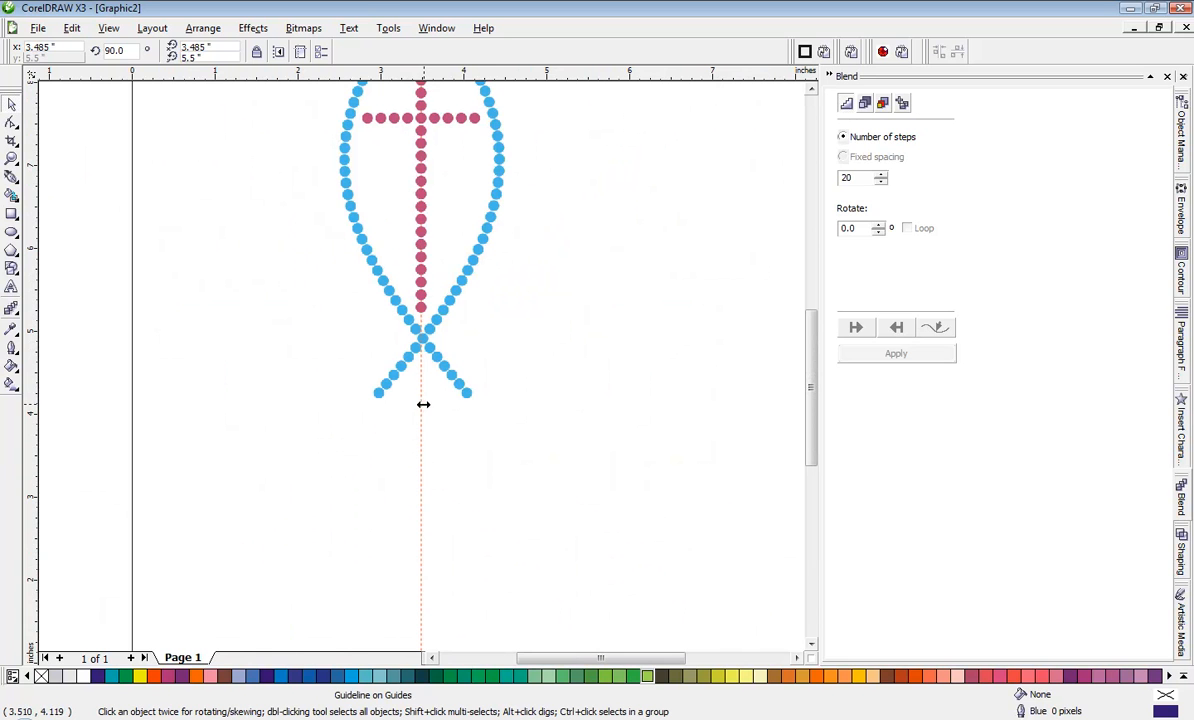
pyautogui.moveTo(423, 404); pyautogui.dragTo(423, 485)
# Step: Place a horizontal guideline through the centres of the dots in the cross's horizontal bar
pyautogui.scroll(-2, 421, 368)
pyautogui.scroll(2, 420, 333)
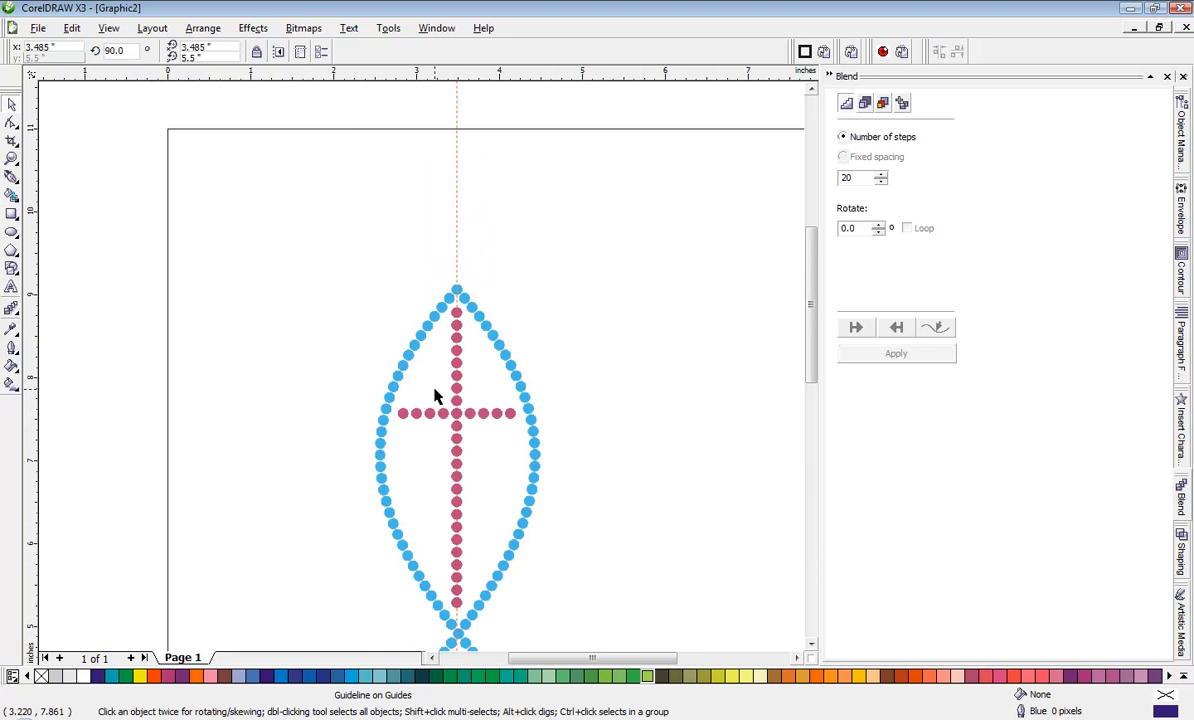
pyautogui.scroll(2, 461, 455)
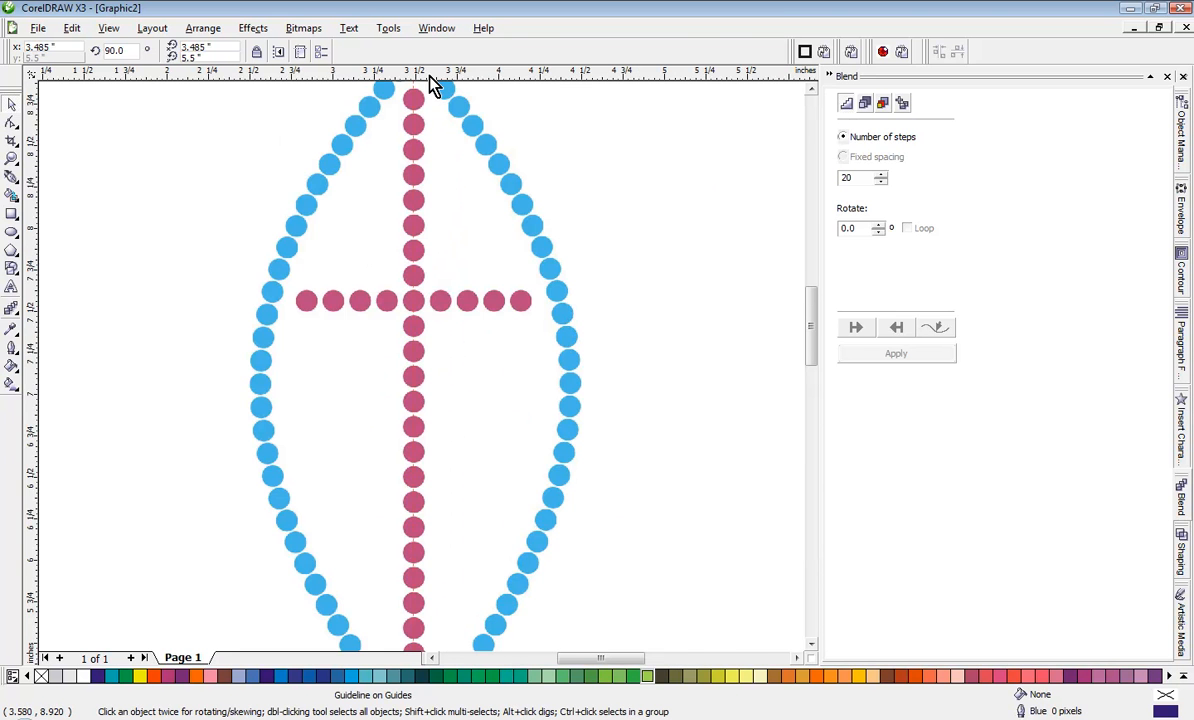
pyautogui.scroll(2, 432, 85)
pyautogui.moveTo(396, 70); pyautogui.dragTo(429, 235)
pyautogui.scroll(-5, 434, 365)
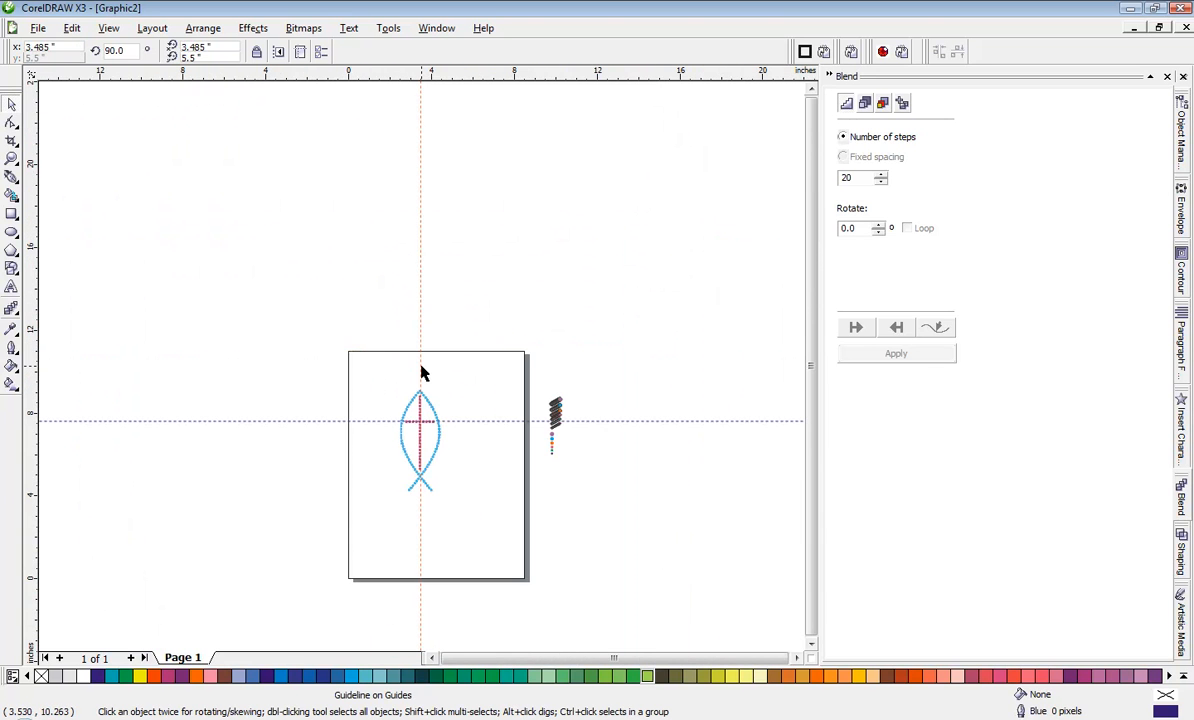
# Step: Delete the vertical guideline running through the cross
pyautogui.click(438, 326)
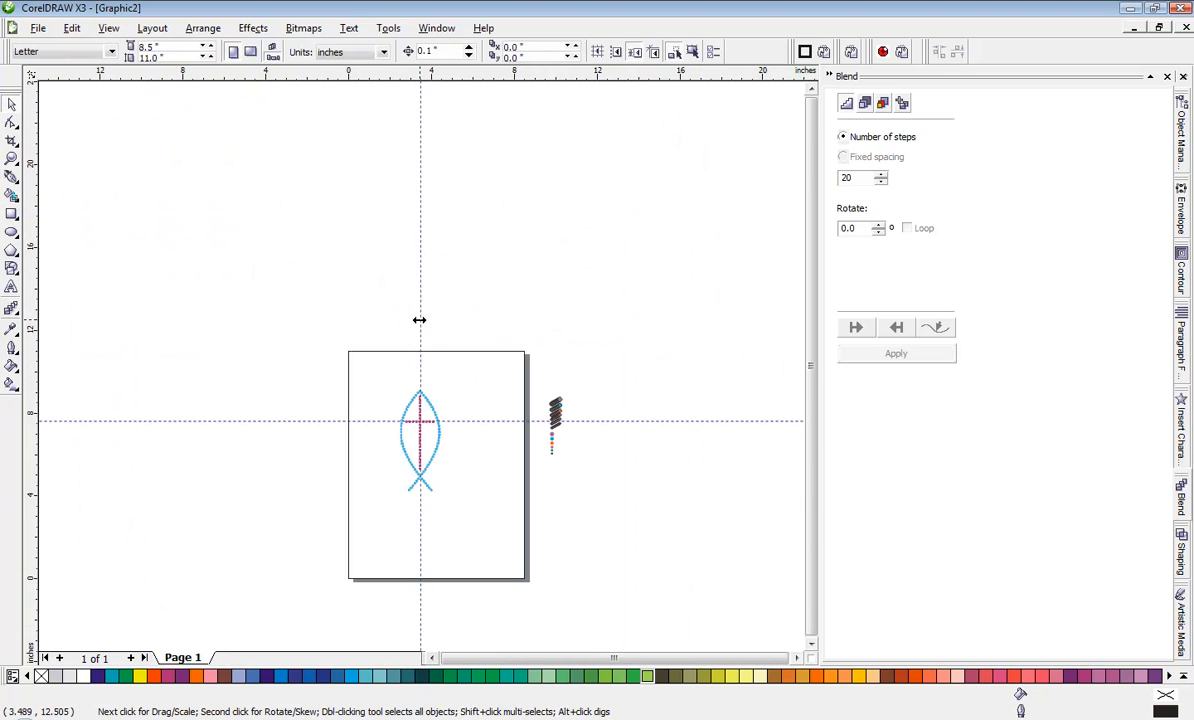
pyautogui.click(419, 319)
pyautogui.press('Escape')
# Step: Place a new vertical guideline at about 3.489 in, through the centres of the cross's vertical row of dots
pyautogui.scroll(2, 370, 413)
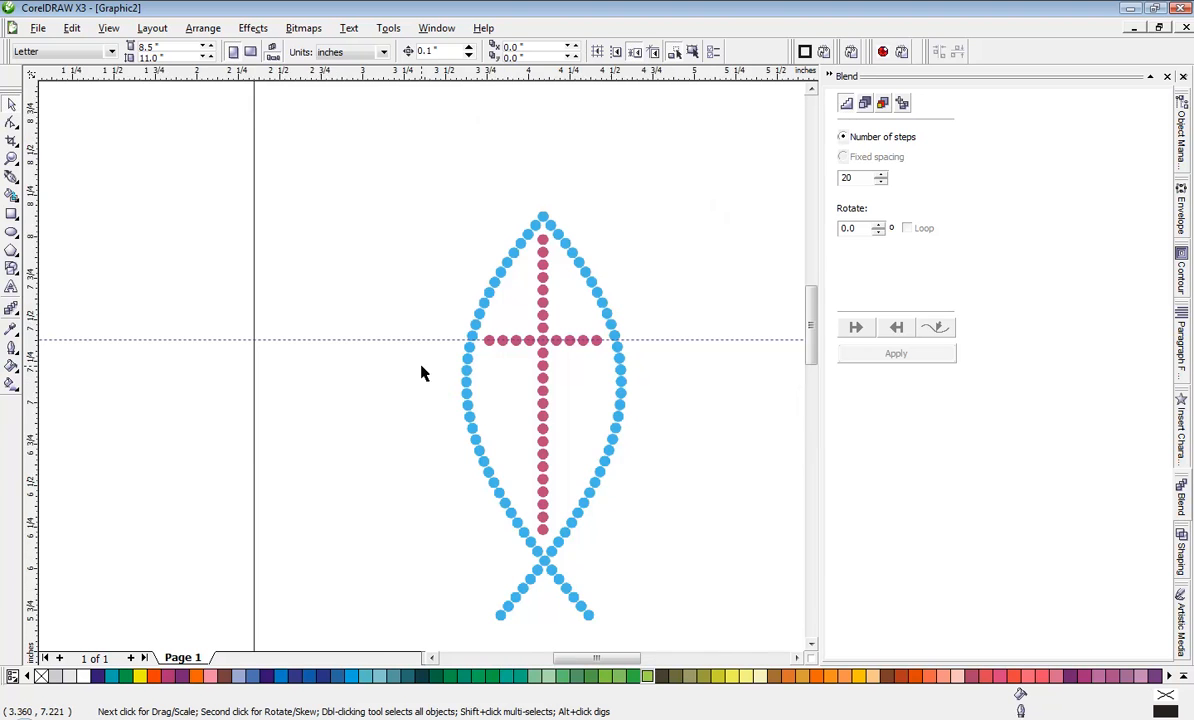
pyautogui.scroll(2, 421, 370)
pyautogui.scroll(2, 433, 363)
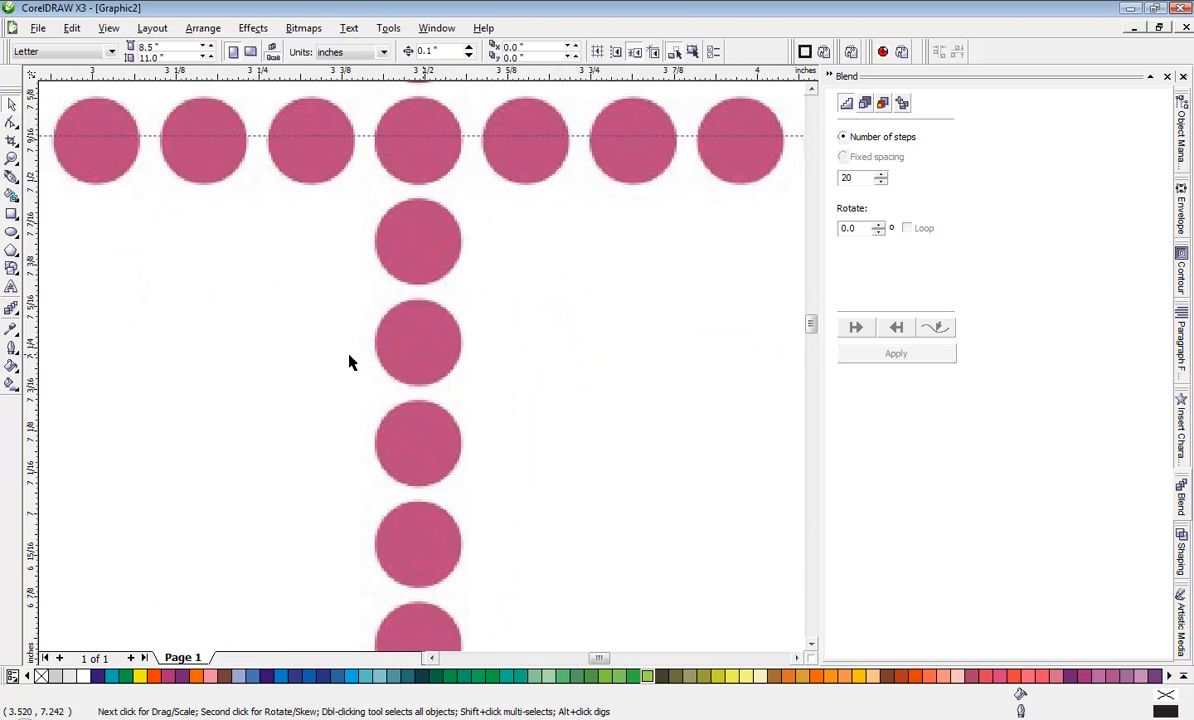
pyautogui.moveTo(28, 396); pyautogui.dragTo(447, 522)
pyautogui.moveTo(422, 458); pyautogui.dragTo(417, 453)
pyautogui.scroll(-3, 426, 373)
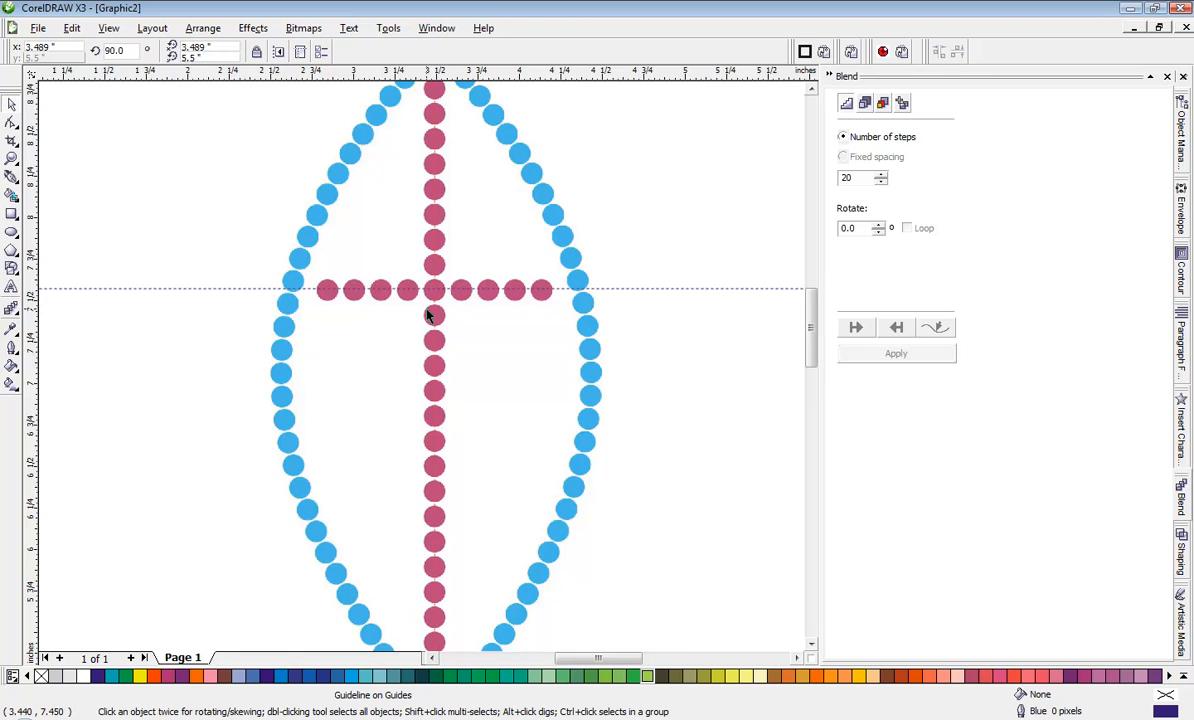
# Step: Recolour the vertical guideline through the cross orange
pyautogui.scroll(-2, 426, 314)
pyautogui.scroll(2, 421, 372)
pyautogui.scroll(1, 421, 372)
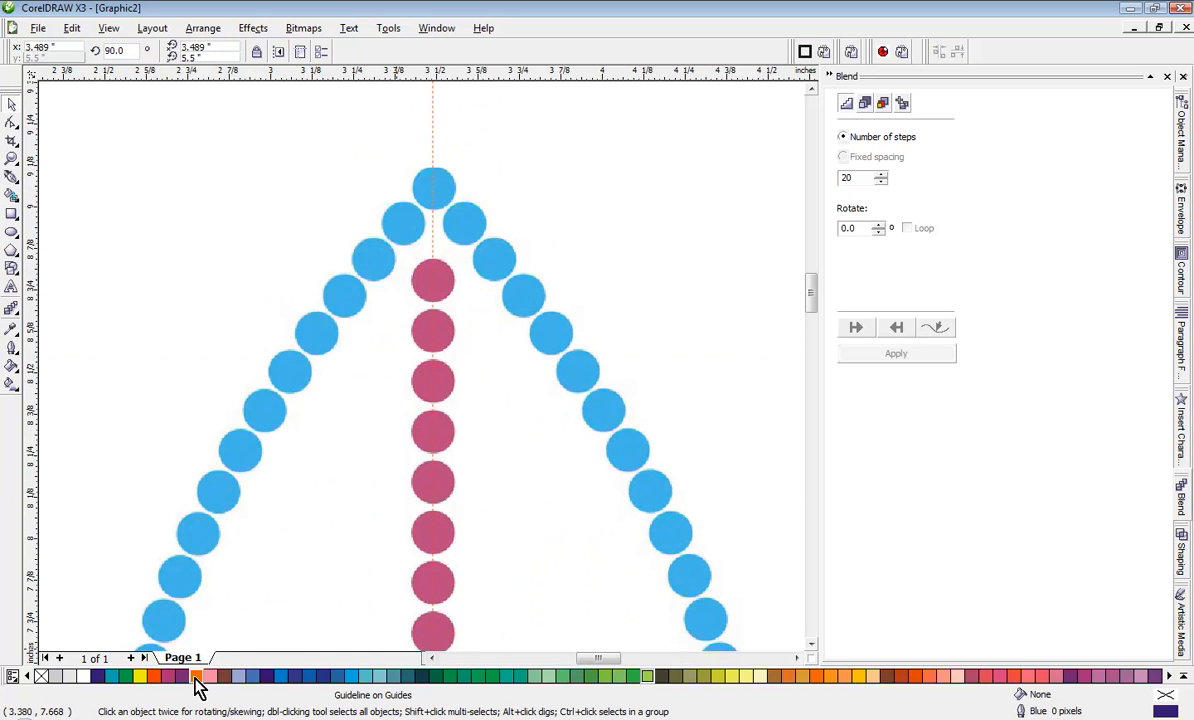
pyautogui.rightClick(196, 677)
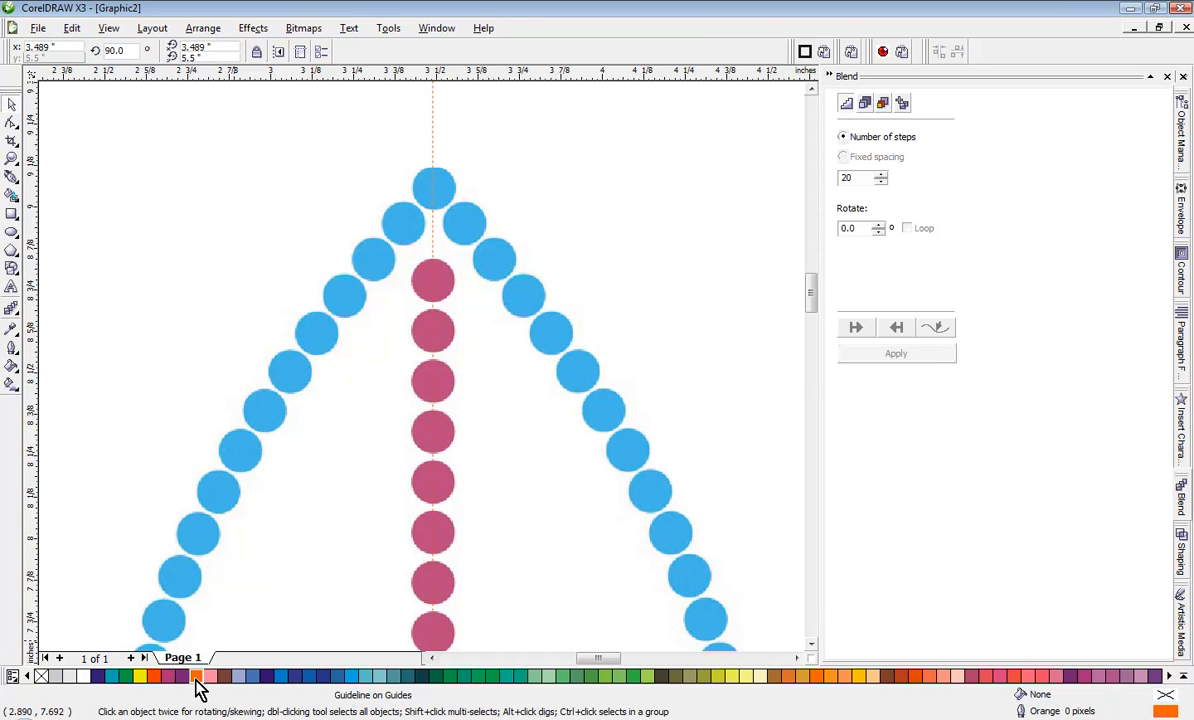
pyautogui.scroll(-2, 280, 549)
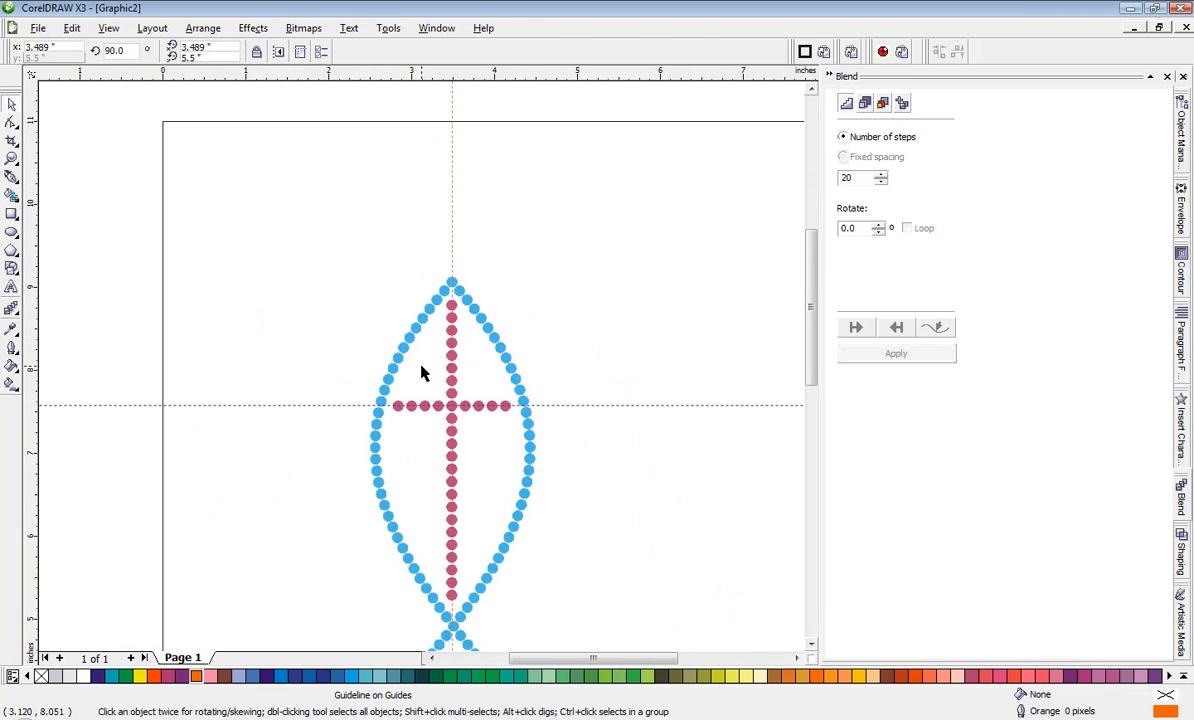
# Step: Set the default outline for new graphic objects to orange with a width of 8 px
pyautogui.click(210, 428)
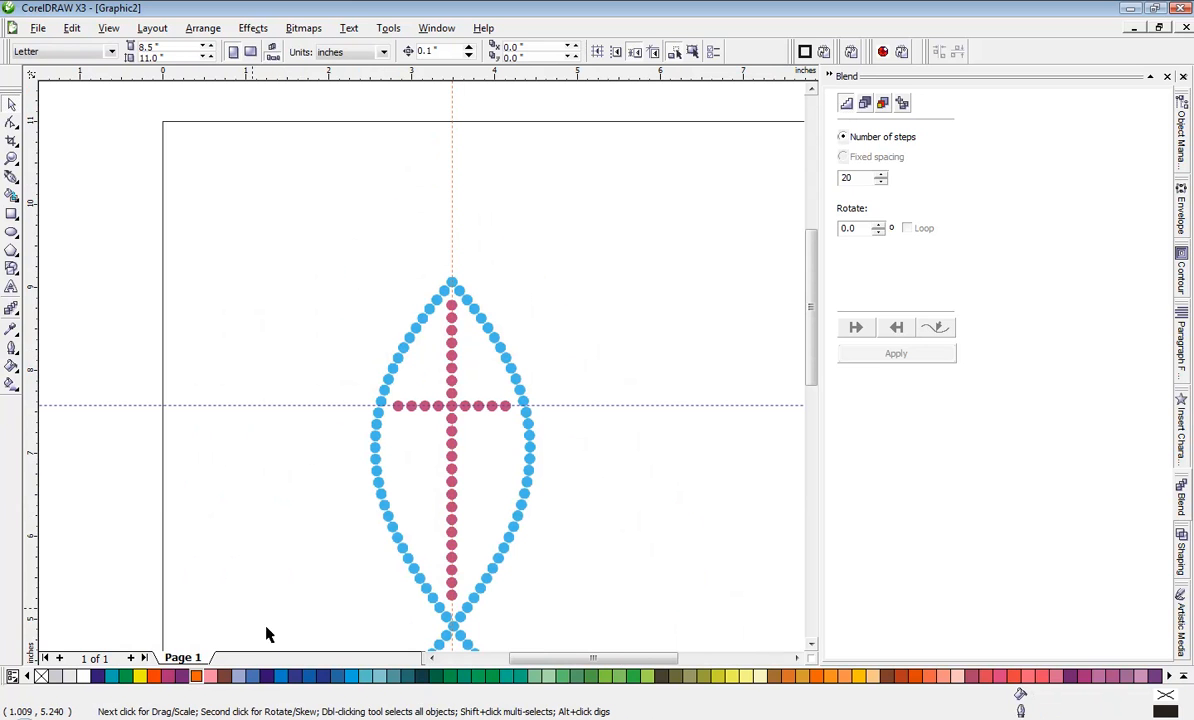
pyautogui.rightClick(197, 677)
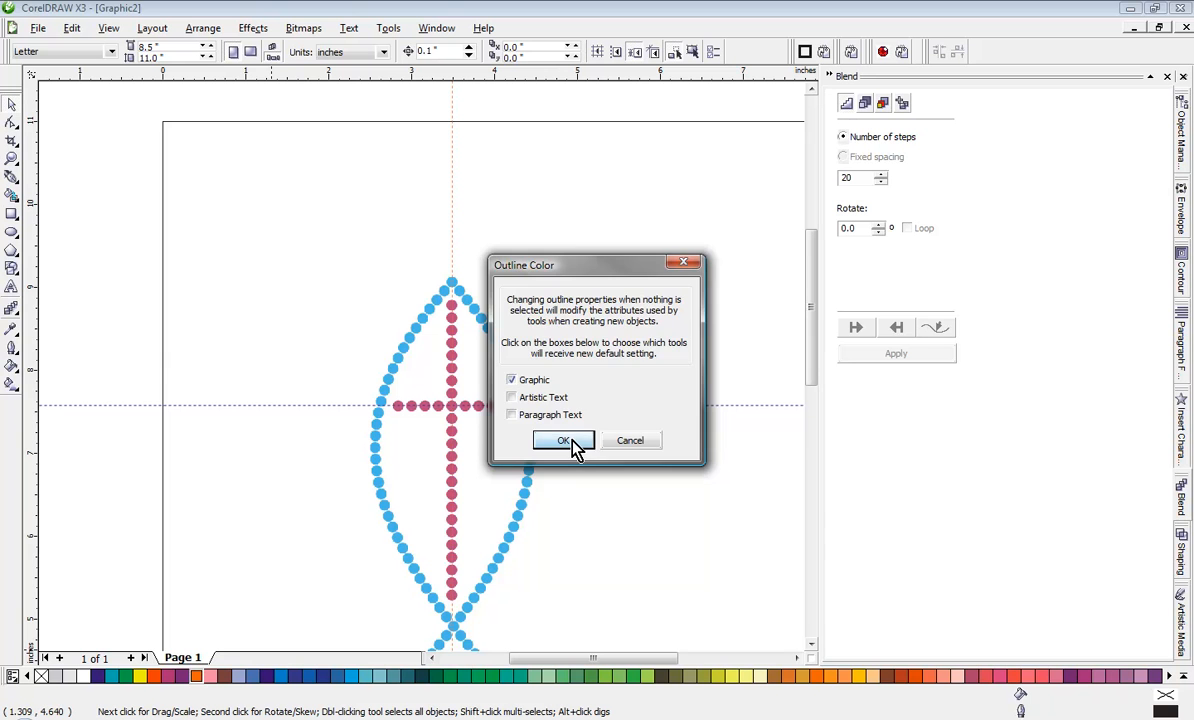
pyautogui.click(572, 445)
pyautogui.click(11, 347)
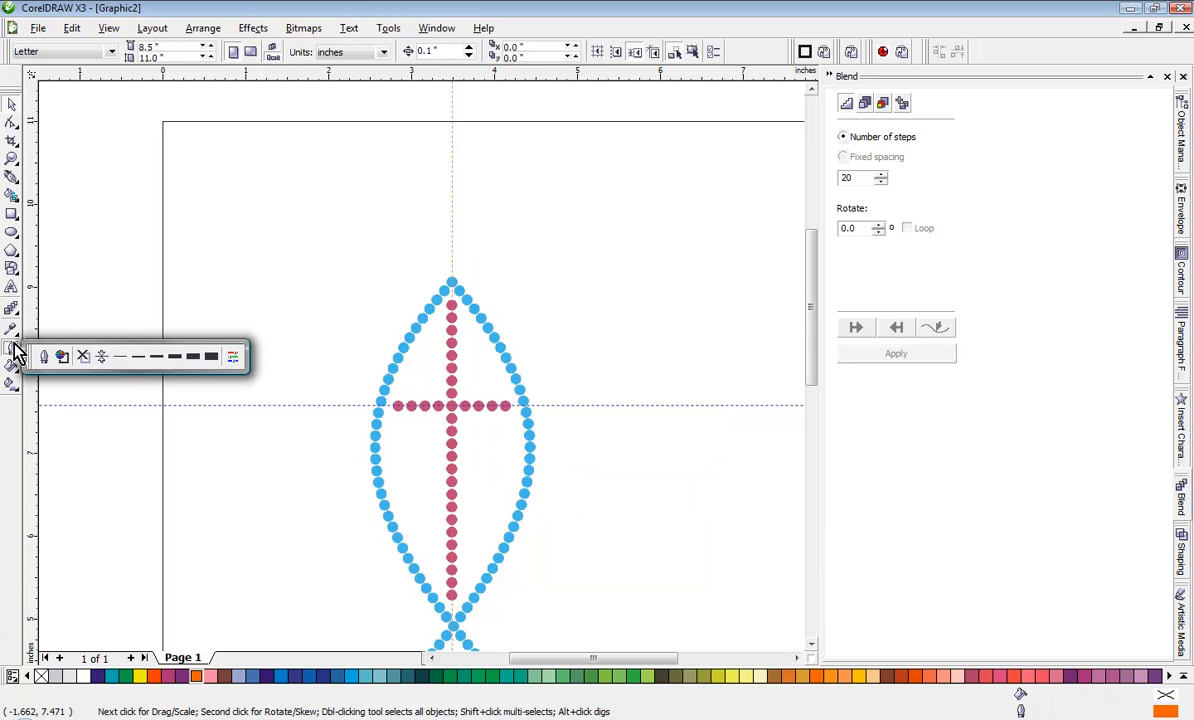
pyautogui.click(155, 360)
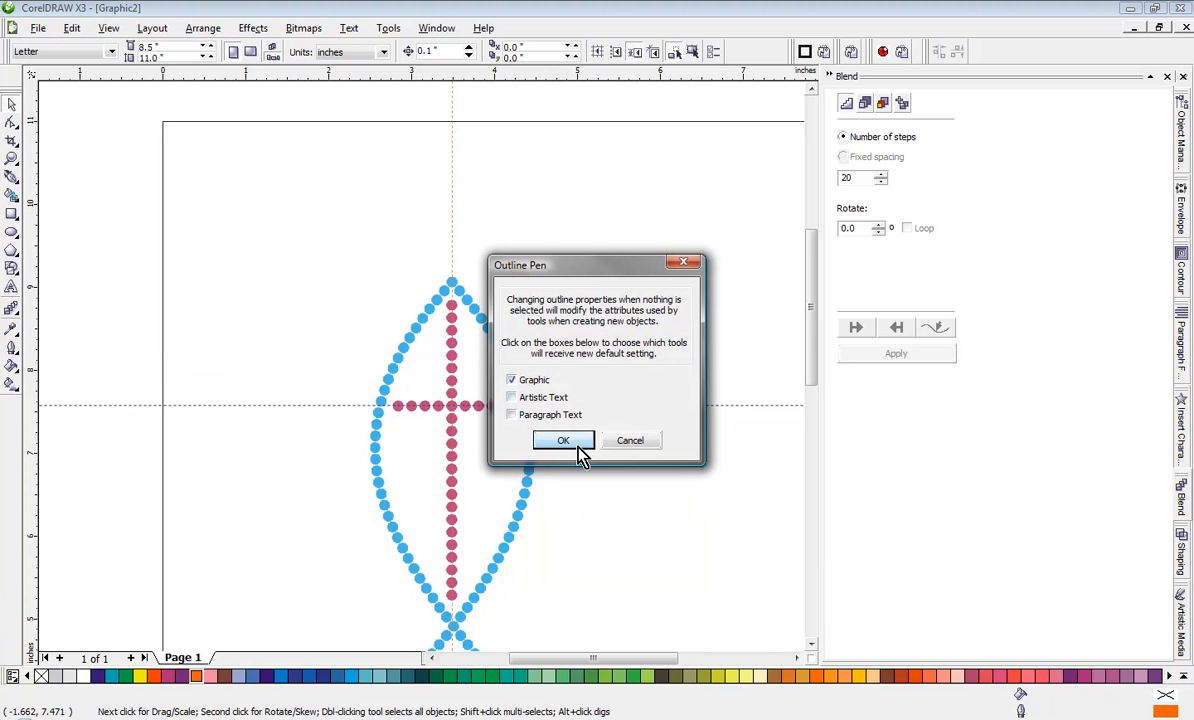
pyautogui.click(563, 441)
# Step: Start the Bezier tool near the top of the cross and turn on snapping to guidelines
pyautogui.scroll(3, 416, 370)
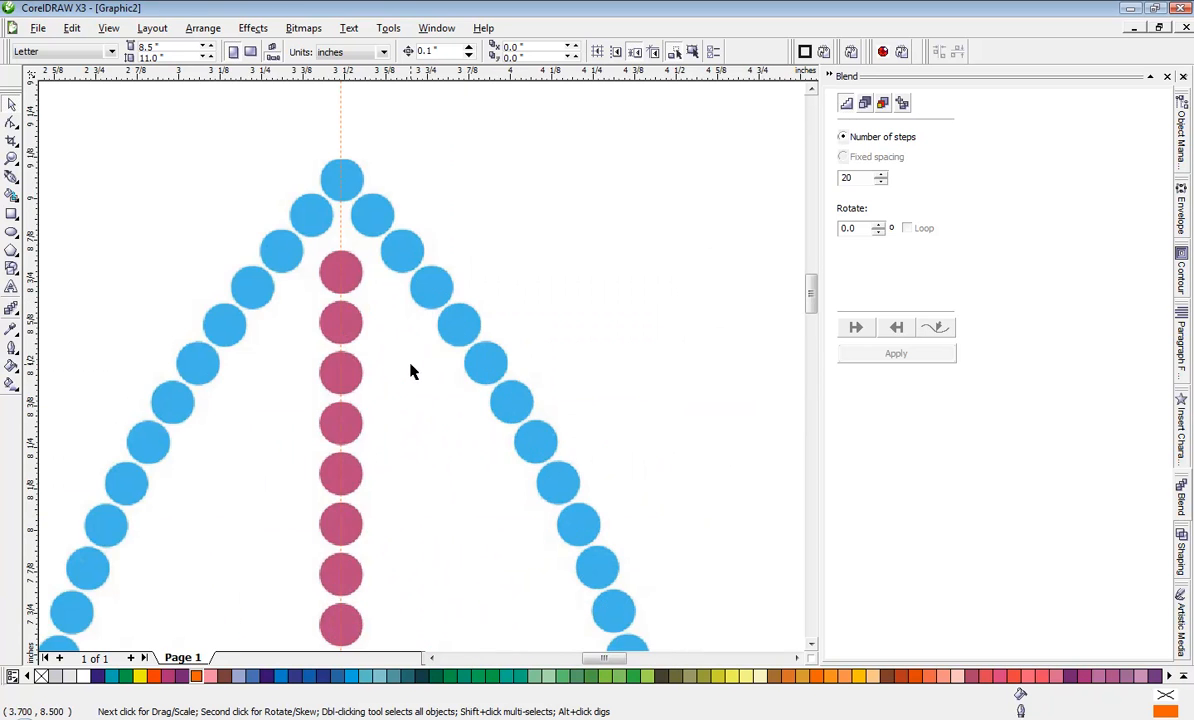
pyautogui.scroll(2, 421, 373)
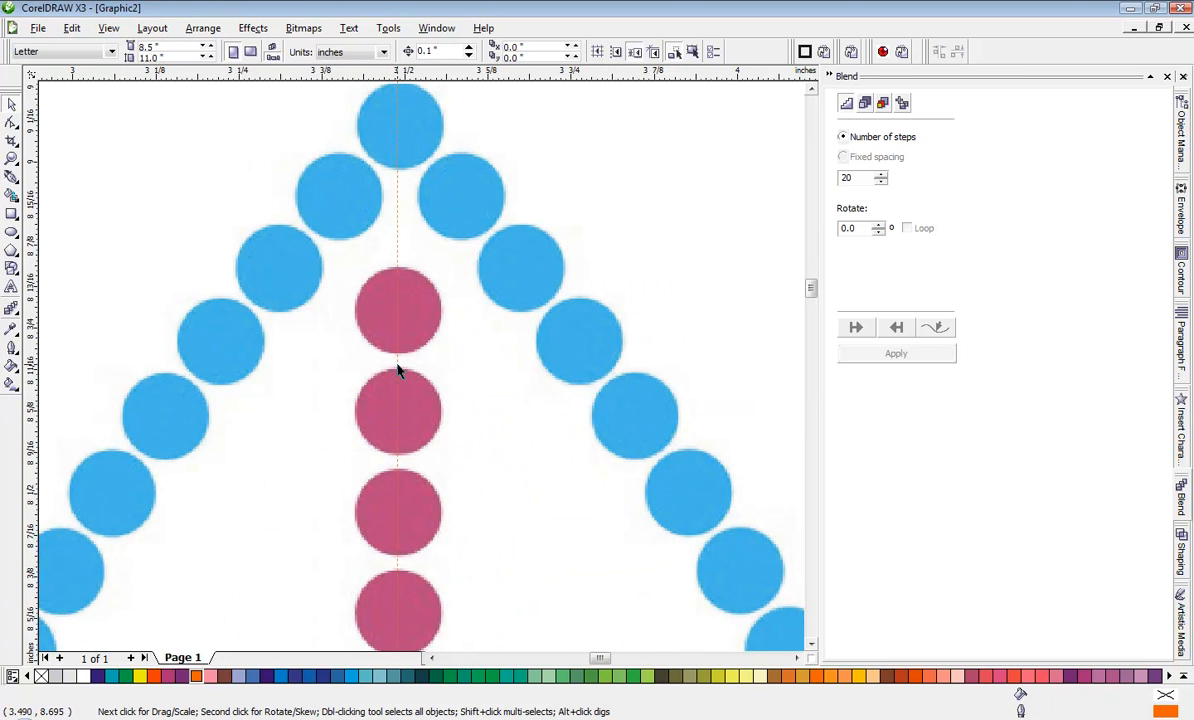
pyautogui.click(12, 178)
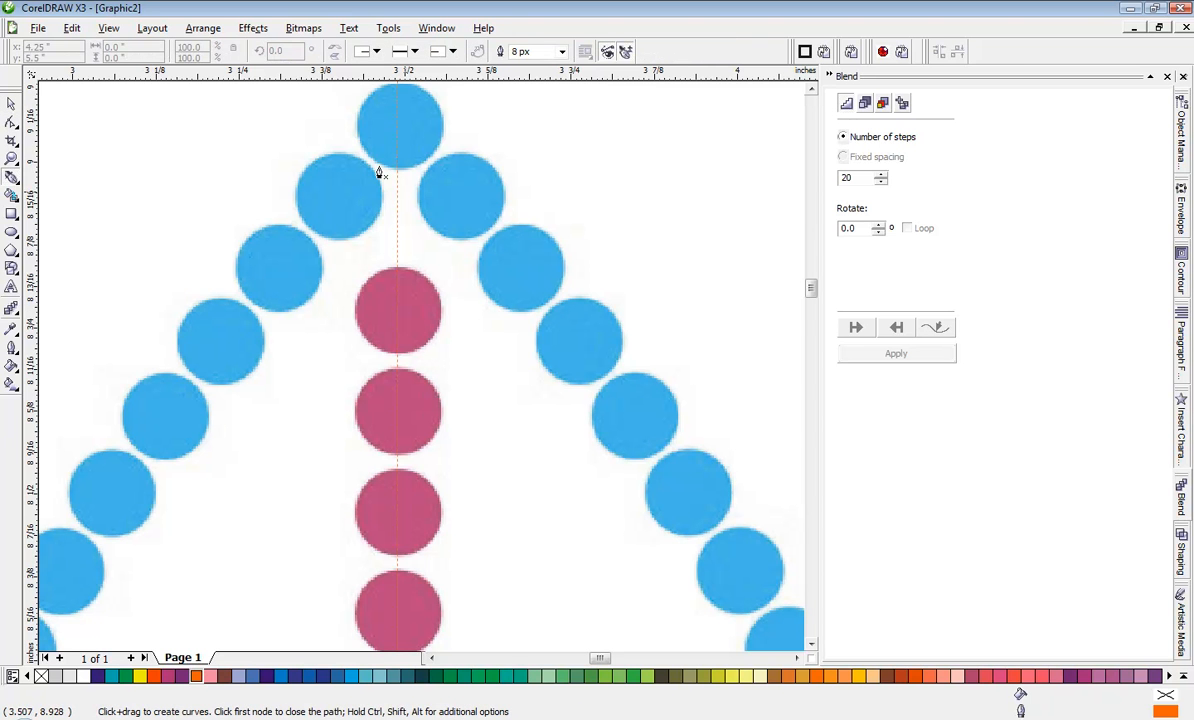
pyautogui.click(108, 28)
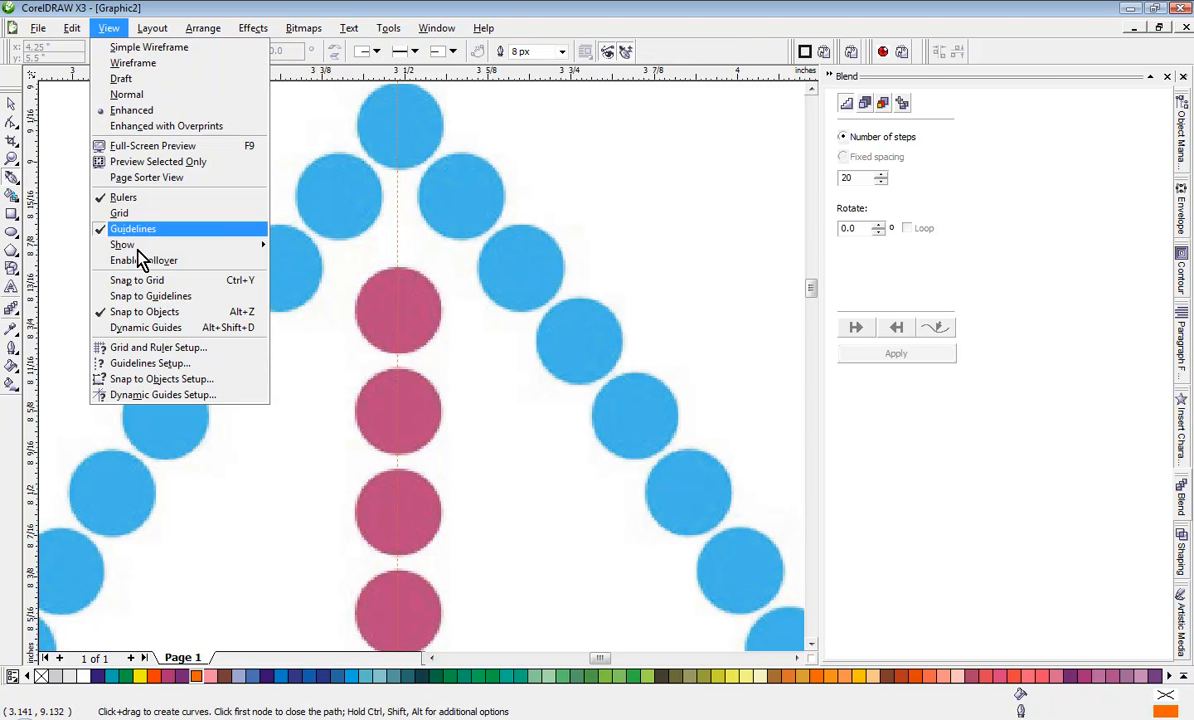
pyautogui.click(150, 296)
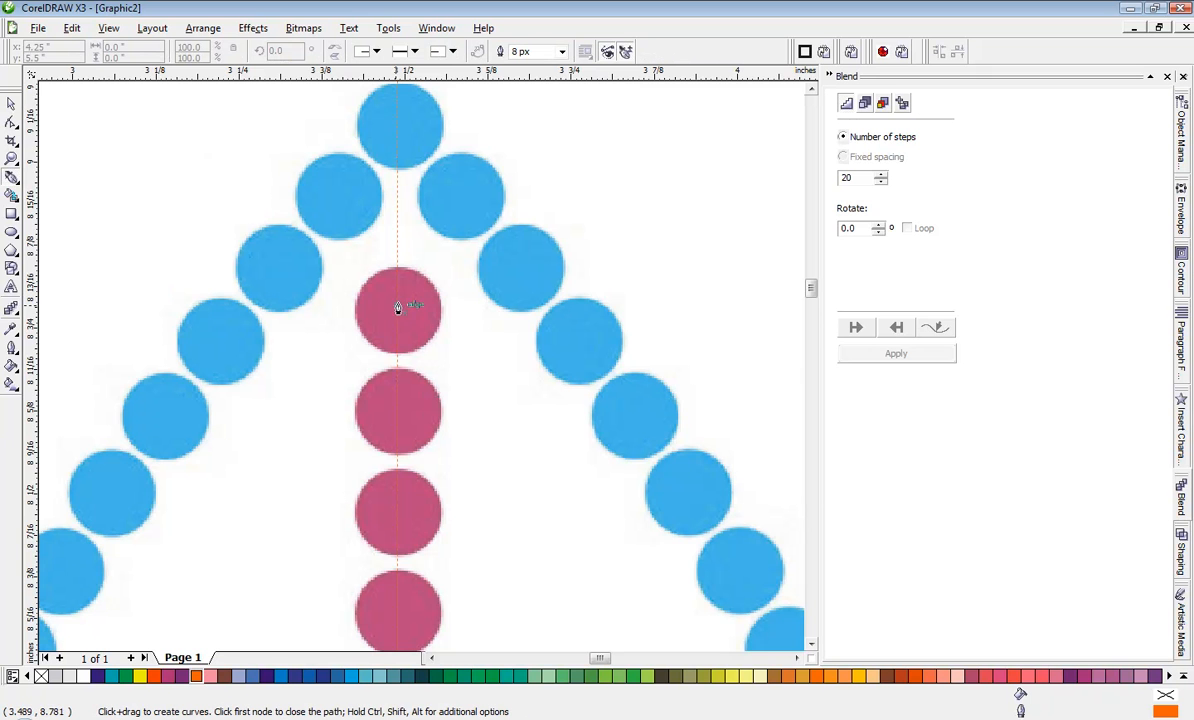
# Step: Draw a vertical line about 3.494 in long along the guideline, from the cross's top dot centre to its bottom dot centre
pyautogui.scroll(-3, 397, 310)
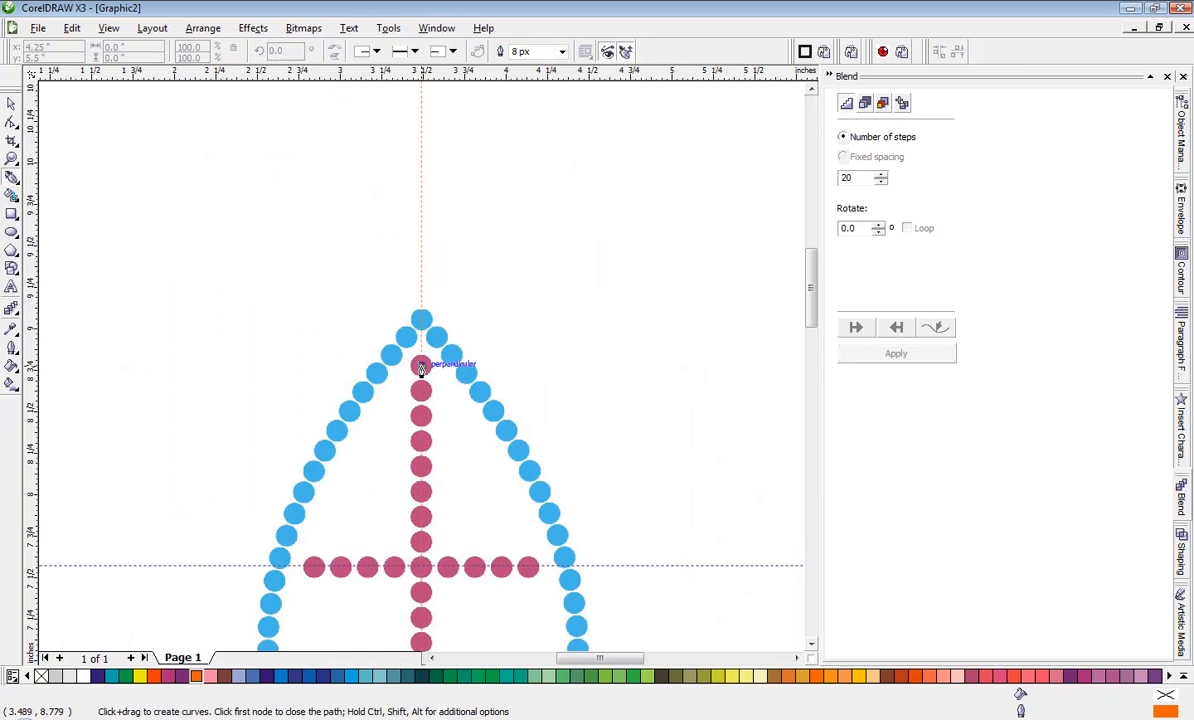
pyautogui.scroll(-1, 421, 424)
pyautogui.scroll(4, 436, 458)
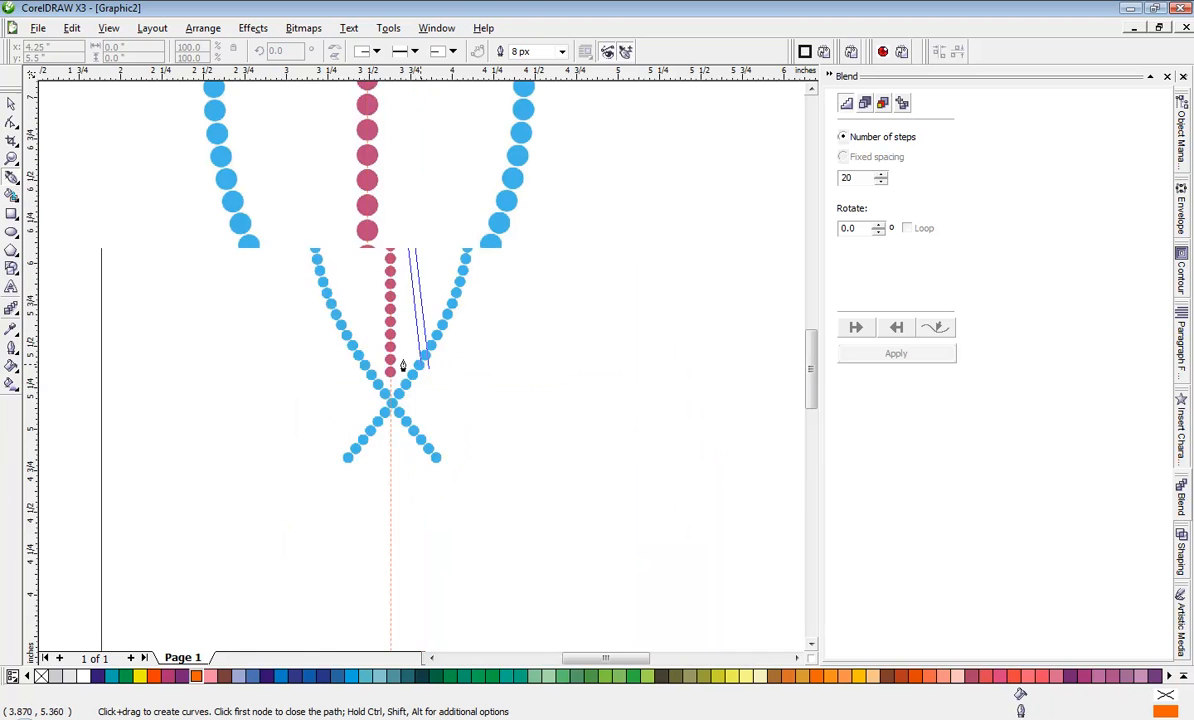
pyautogui.scroll(2, 420, 376)
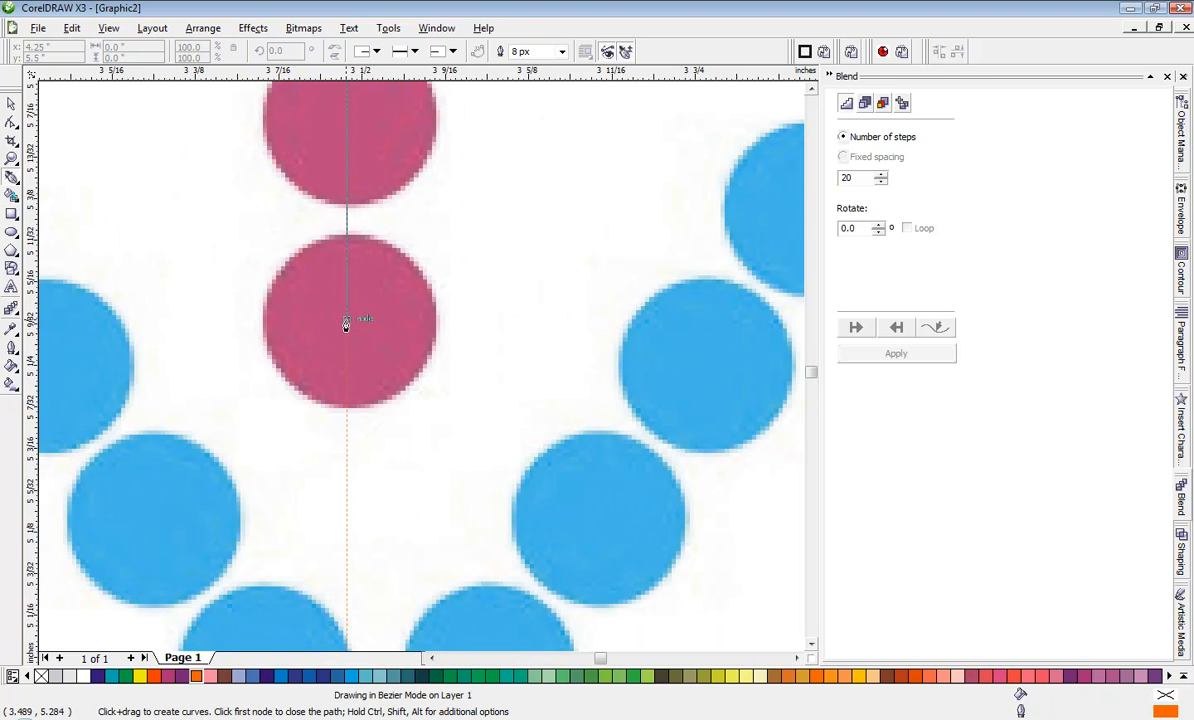
pyautogui.click(345, 322)
pyautogui.scroll(-3, 418, 373)
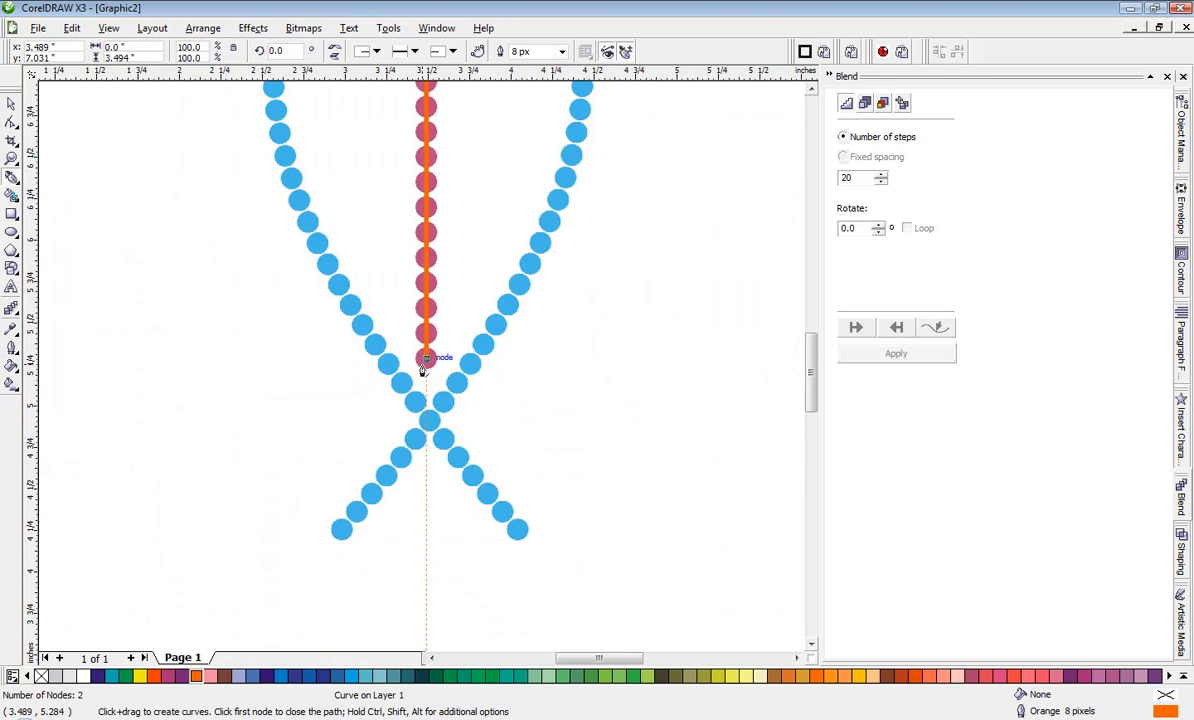
pyautogui.press('space')
# Step: Draw a horizontal Bezier line about 1.295 in long along the guideline, between the outermost dots of the cross's bar, and deselect it
pyautogui.scroll(-1, 418, 330)
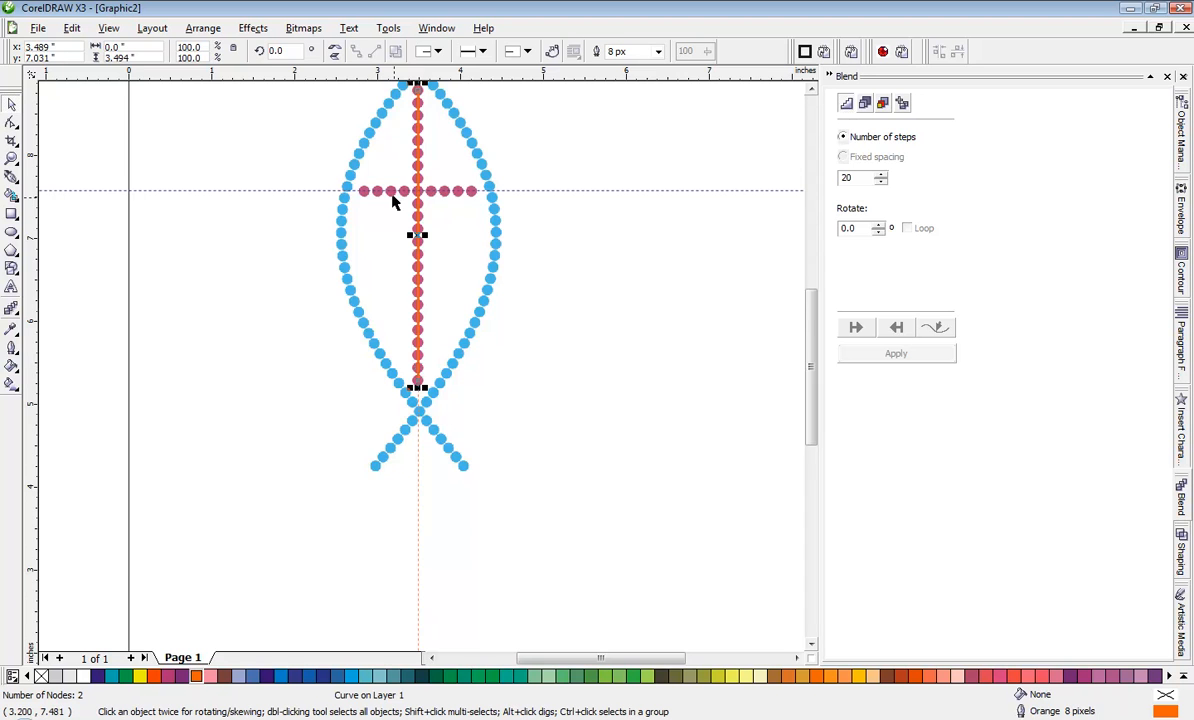
pyautogui.scroll(1, 397, 269)
pyautogui.scroll(4, 421, 372)
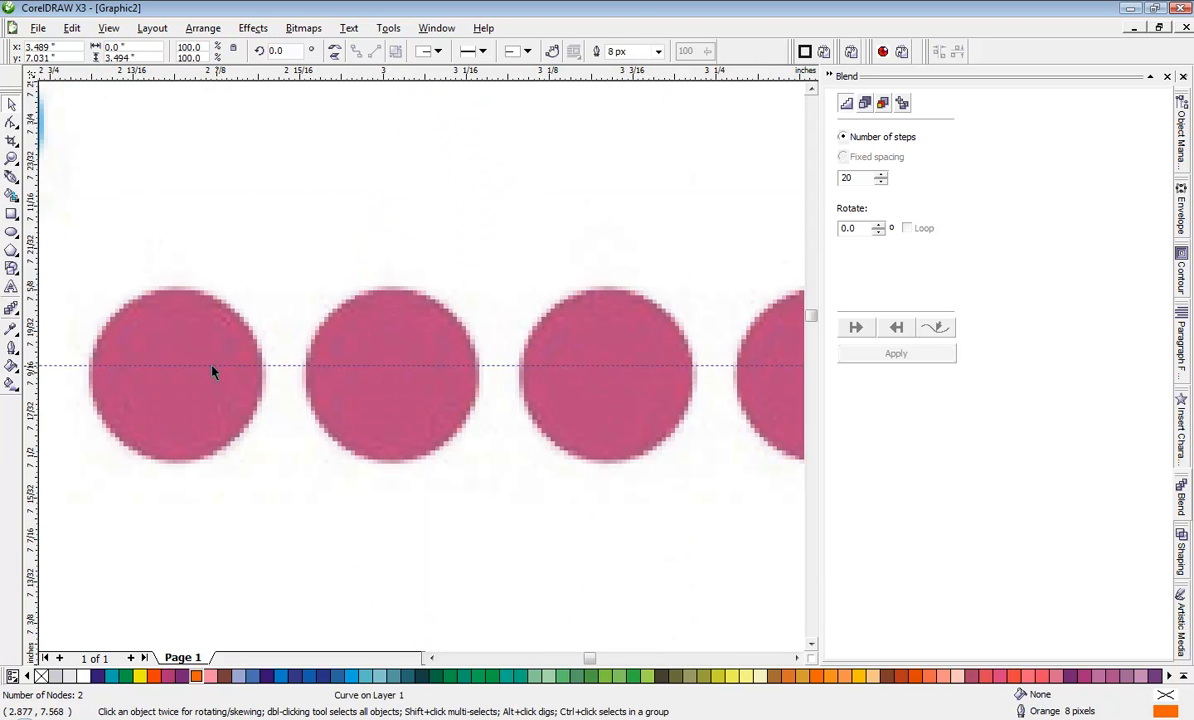
pyautogui.press('Escape')
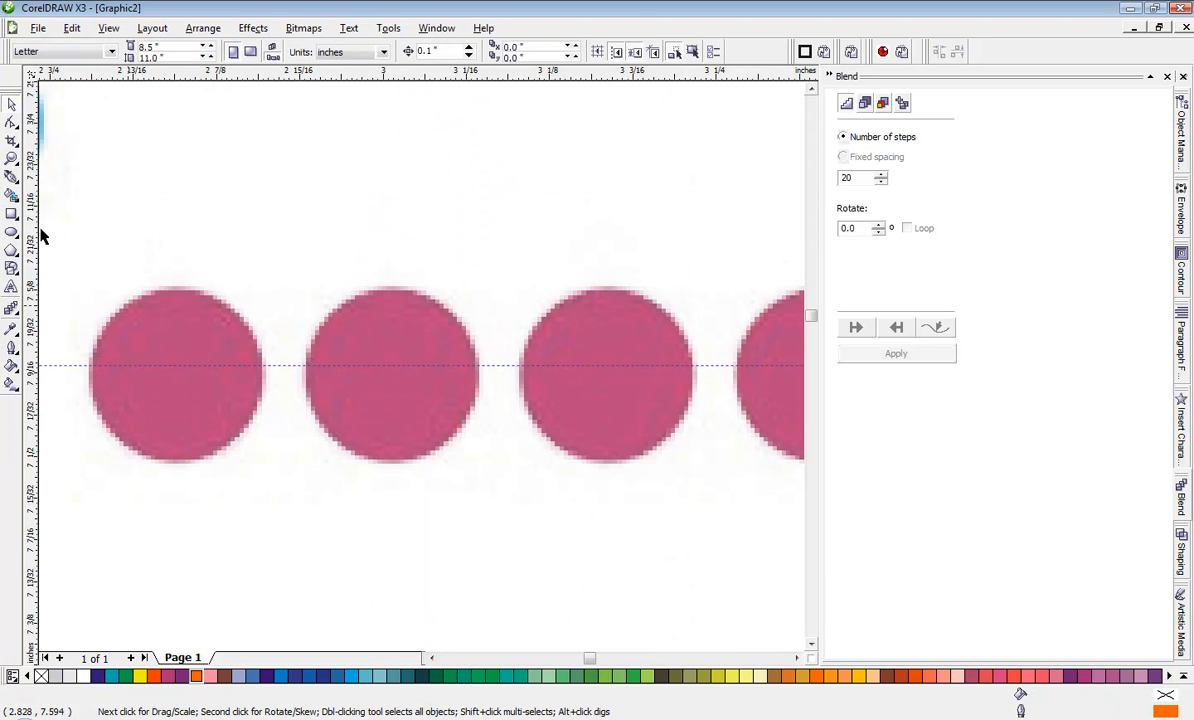
pyautogui.click(11, 178)
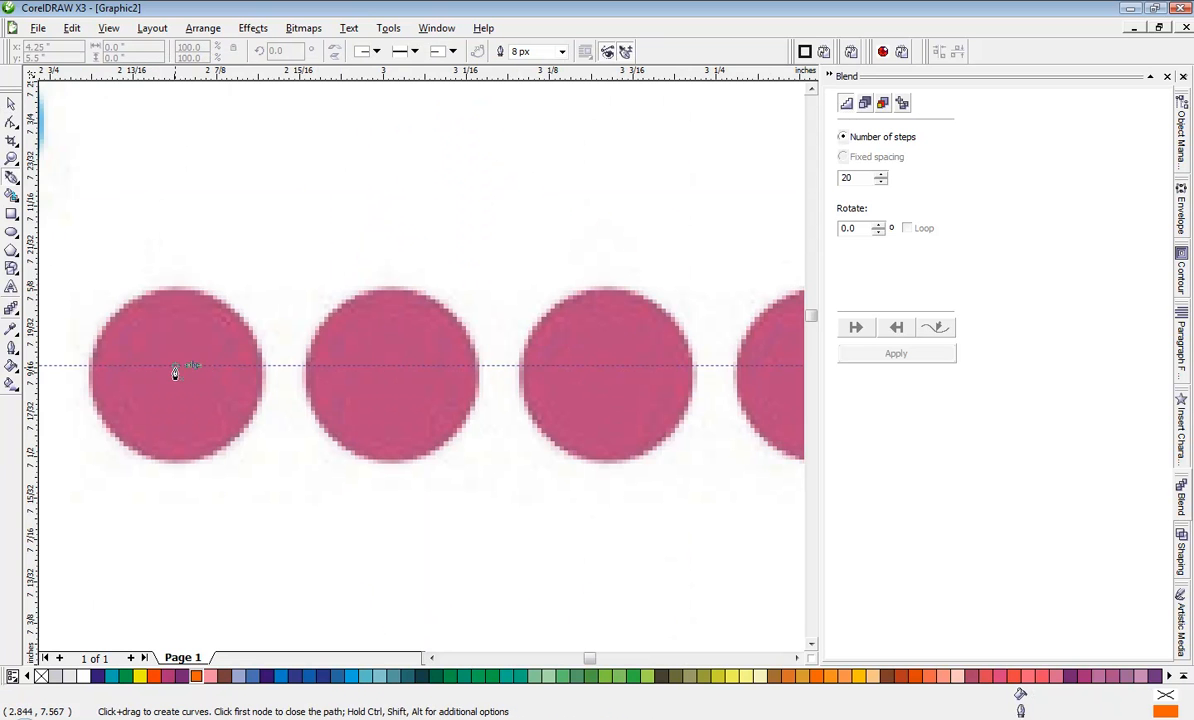
pyautogui.click(175, 372)
pyautogui.scroll(-4, 420, 373)
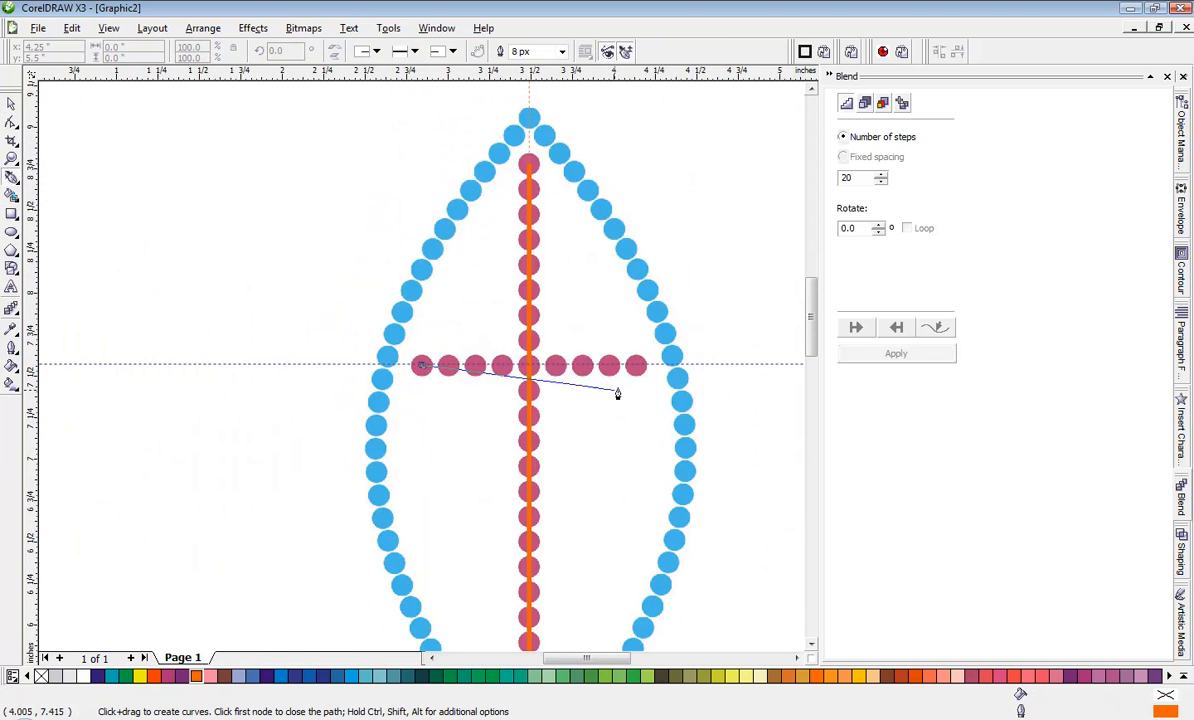
pyautogui.scroll(4, 617, 394)
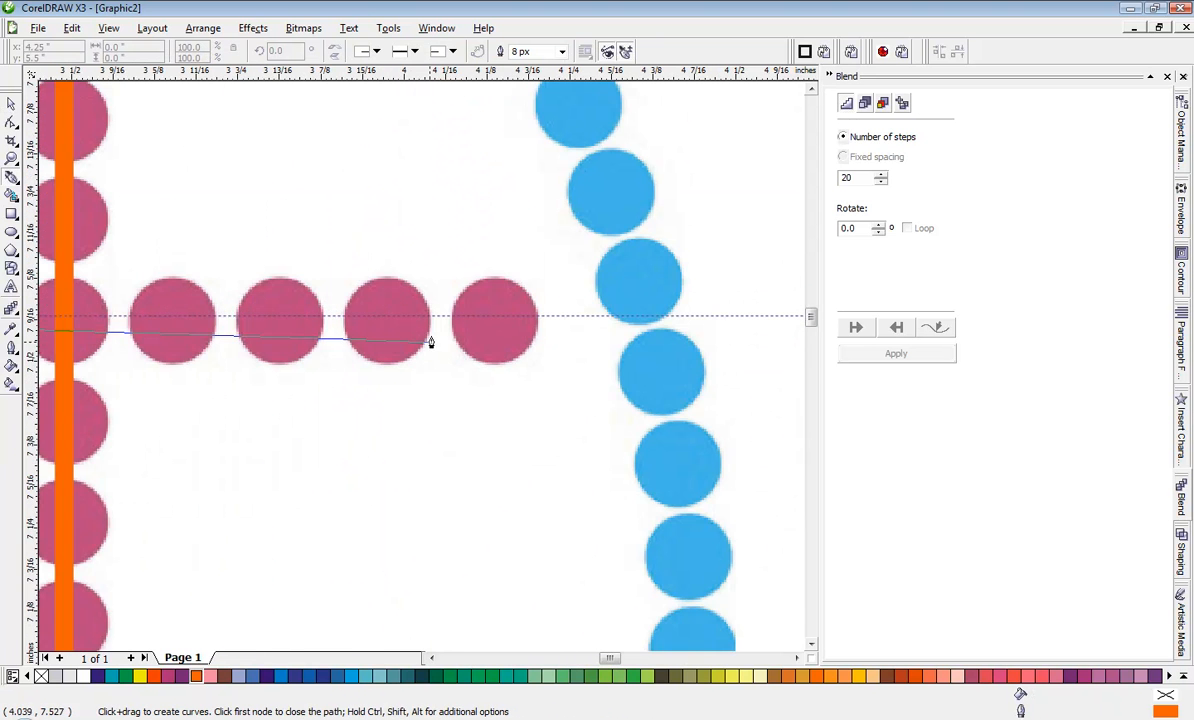
pyautogui.click(494, 320)
pyautogui.press('space')
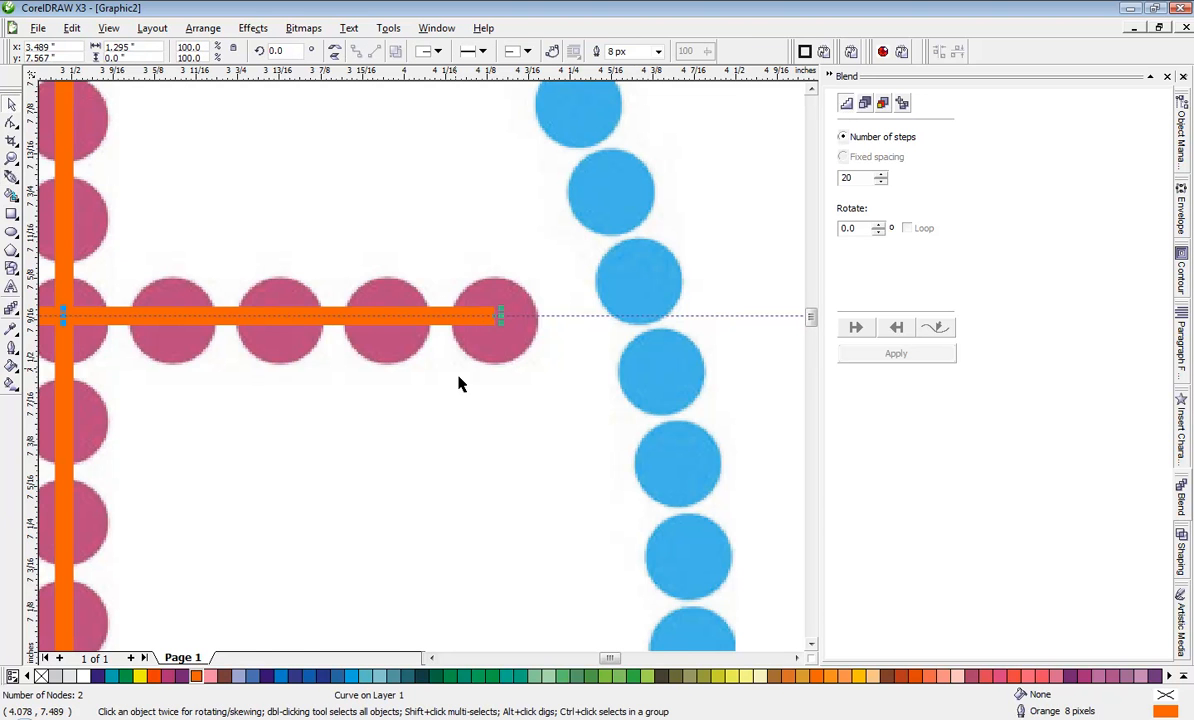
pyautogui.scroll(-5, 459, 383)
pyautogui.click(464, 377)
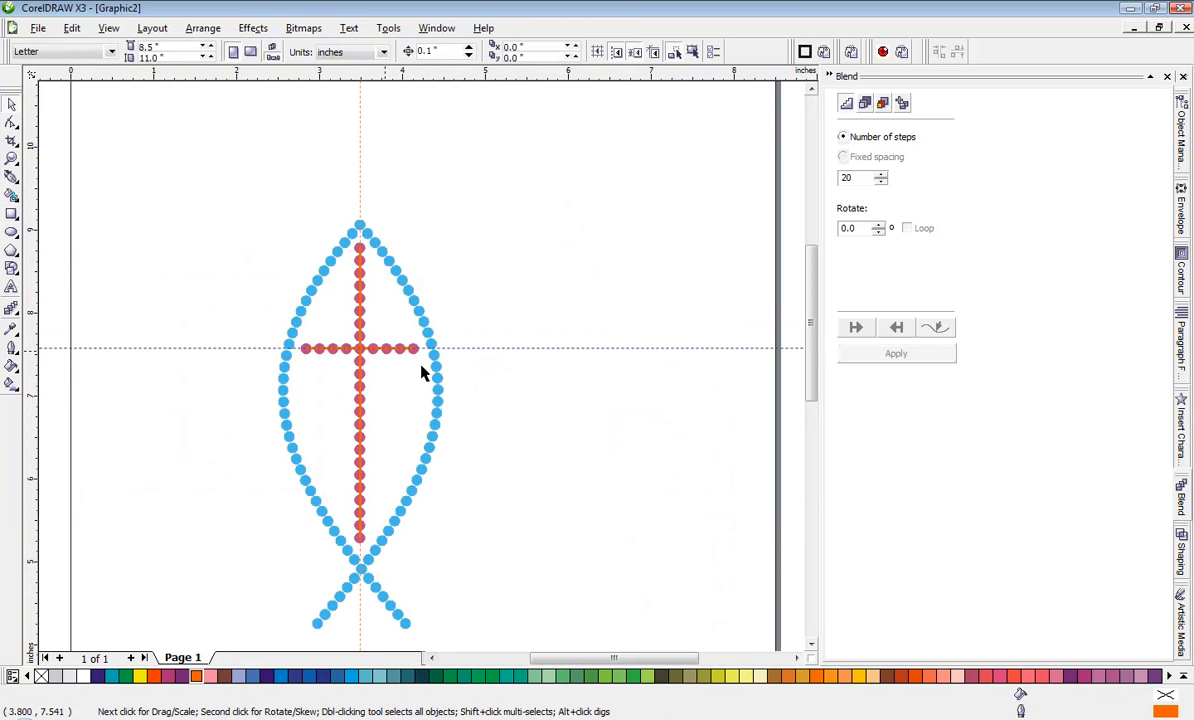
# Step: Draw a straight Bezier line about 0.546 in wide and 4.804 in high from the fish's top dot to the last dot of its right tail
pyautogui.scroll(3, 421, 372)
pyautogui.scroll(-3, 421, 373)
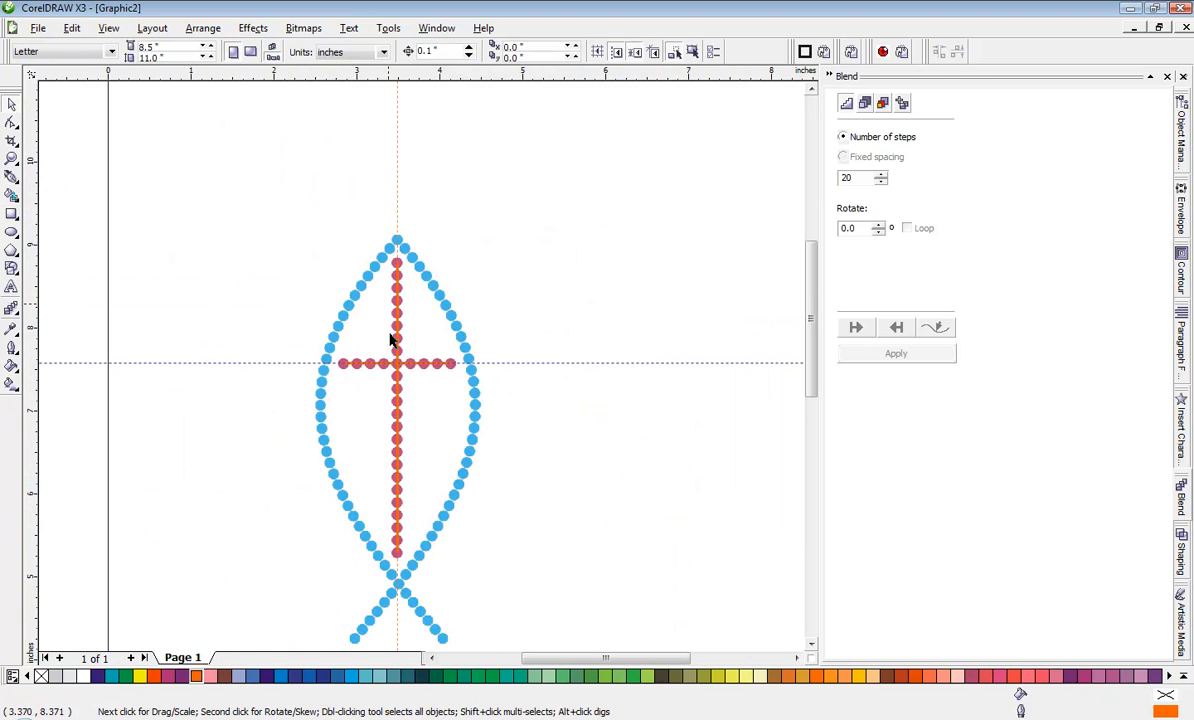
pyautogui.click(12, 176)
pyautogui.scroll(3, 421, 372)
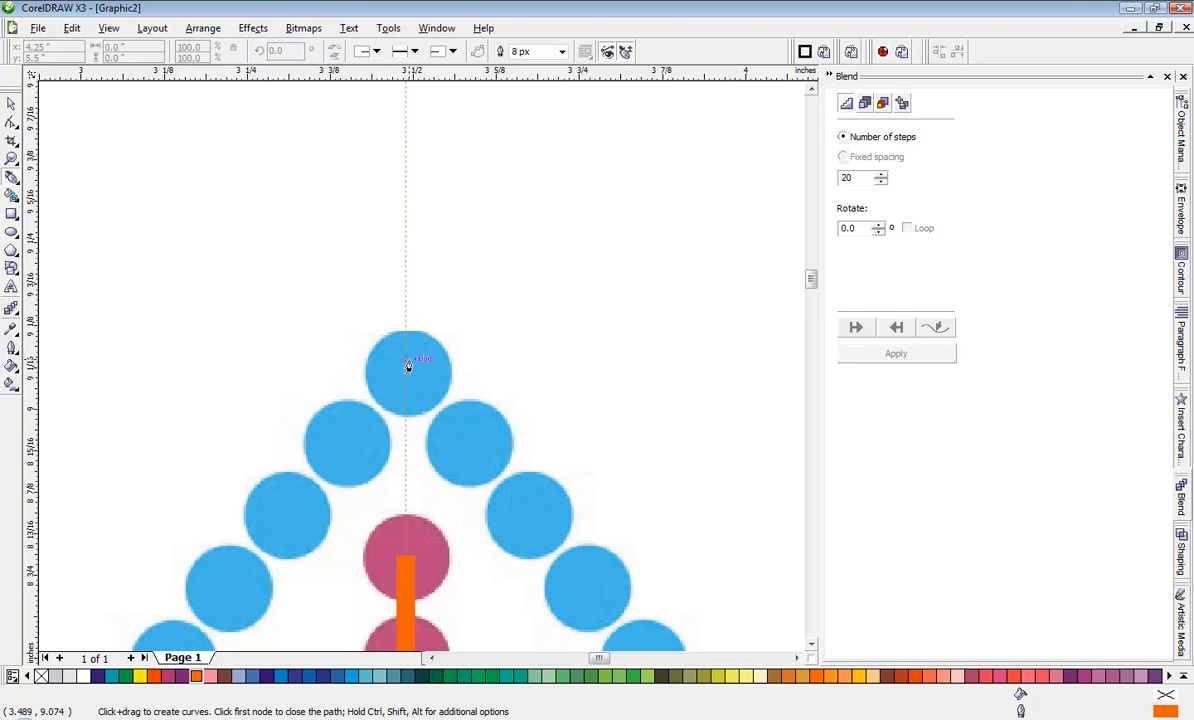
pyautogui.scroll(-3, 421, 372)
pyautogui.scroll(-3, 421, 372)
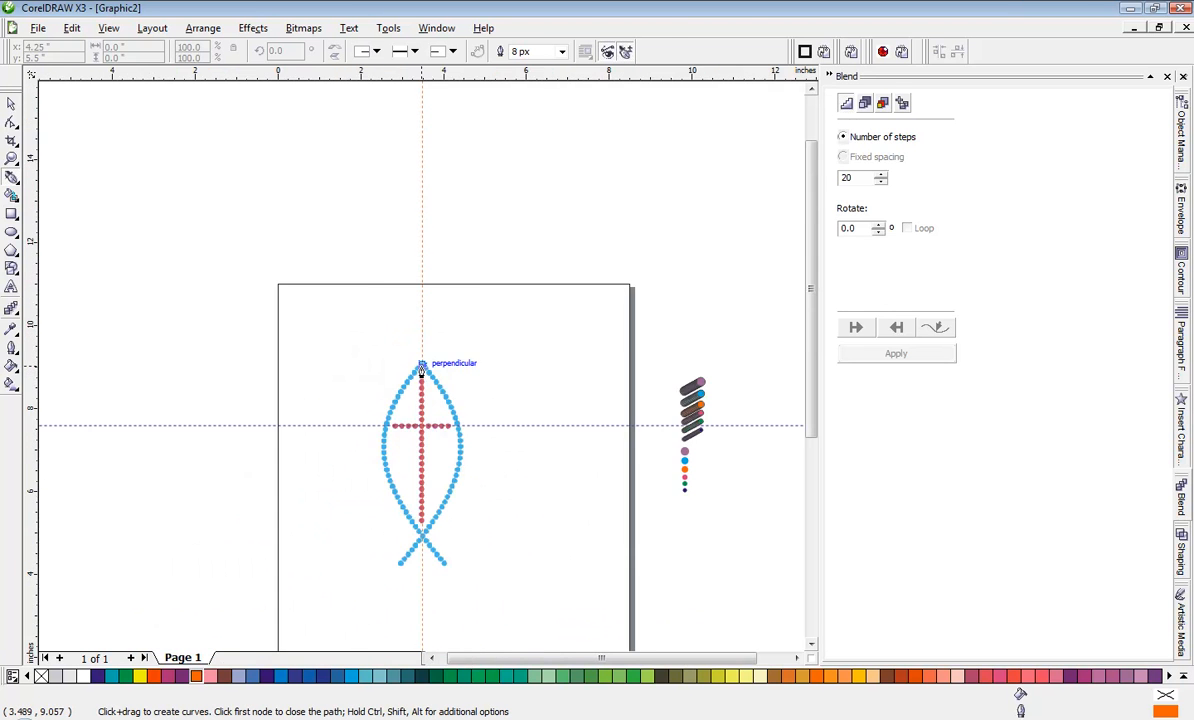
pyautogui.click(421, 370)
pyautogui.scroll(3, 413, 368)
pyautogui.scroll(2, 333, 333)
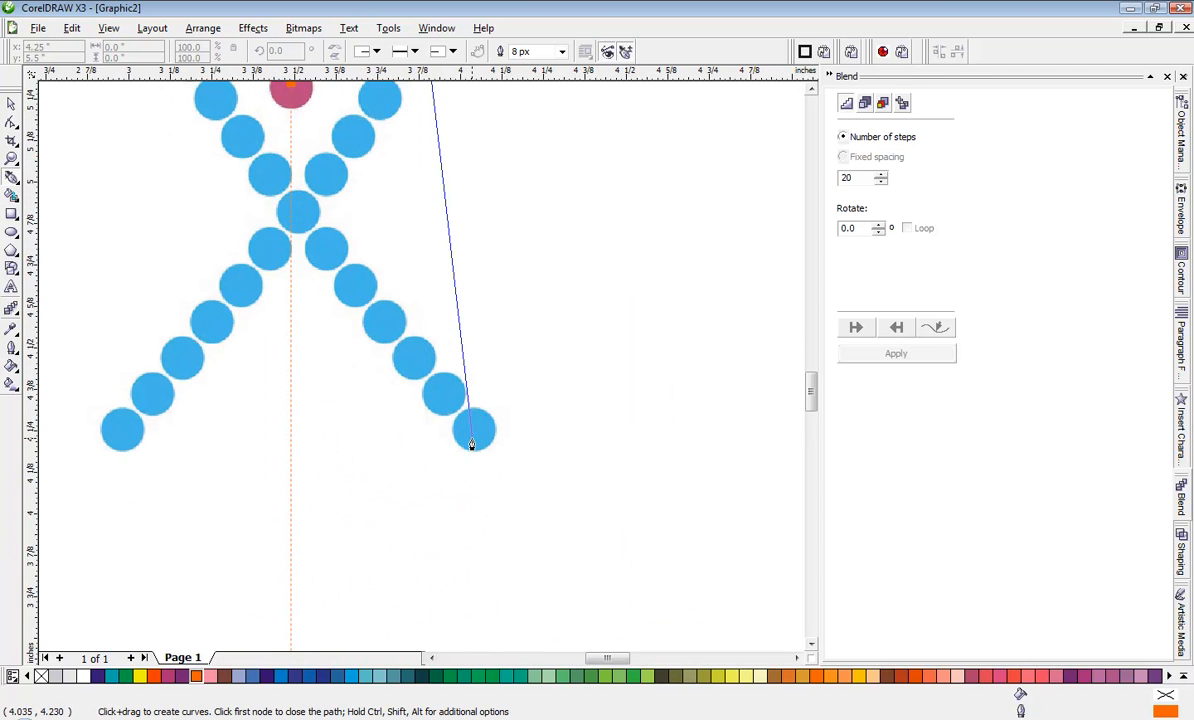
pyautogui.click(472, 430)
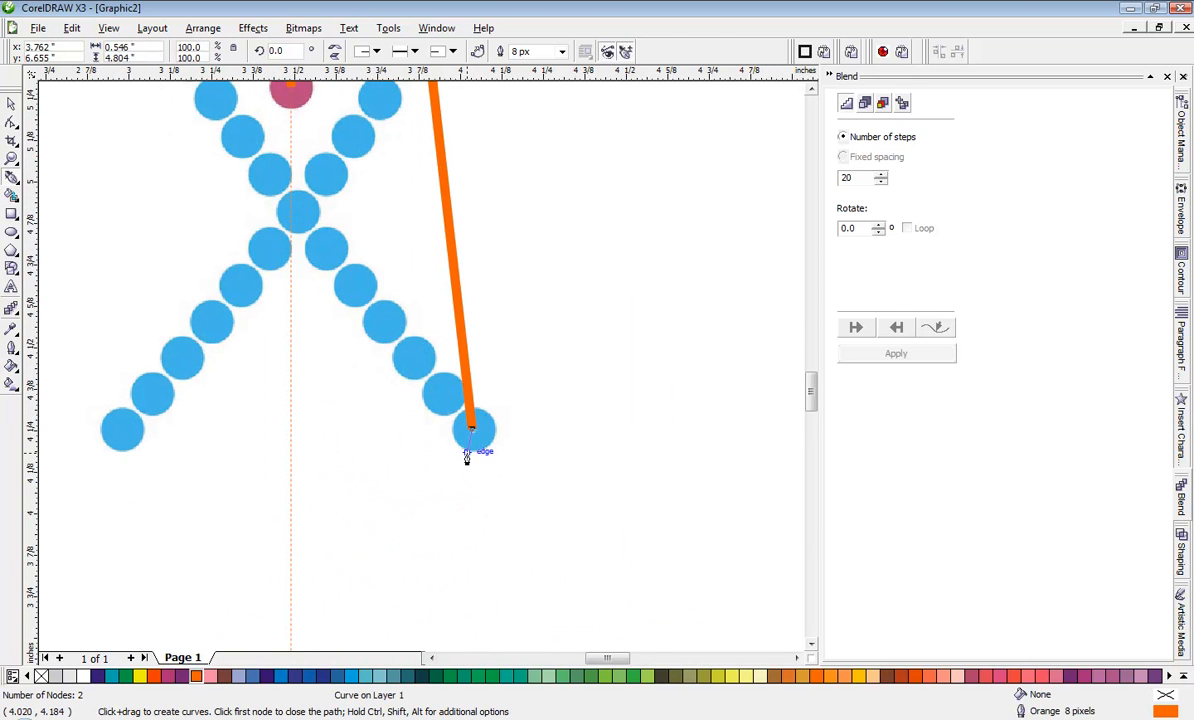
pyautogui.press('space')
# Step: Convert the straight line between the fish's top dot and right tail to an editable curve with the Shape tool
pyautogui.scroll(-4, 426, 362)
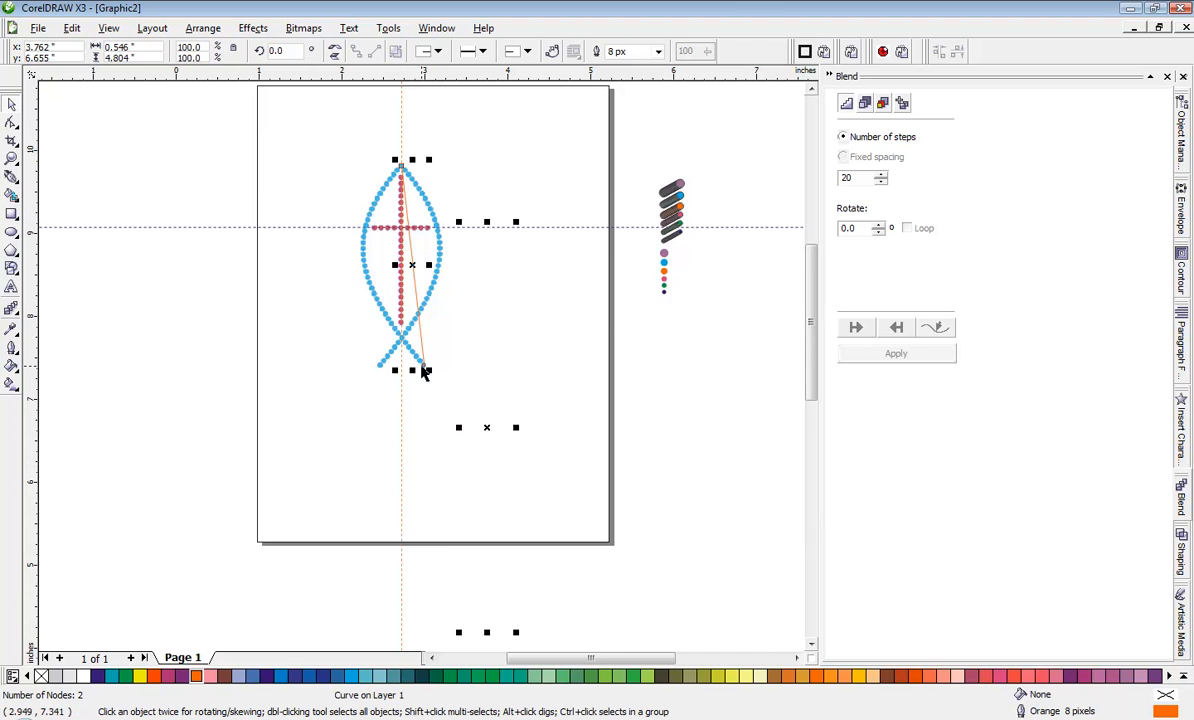
pyautogui.scroll(2, 424, 372)
pyautogui.click(11, 122)
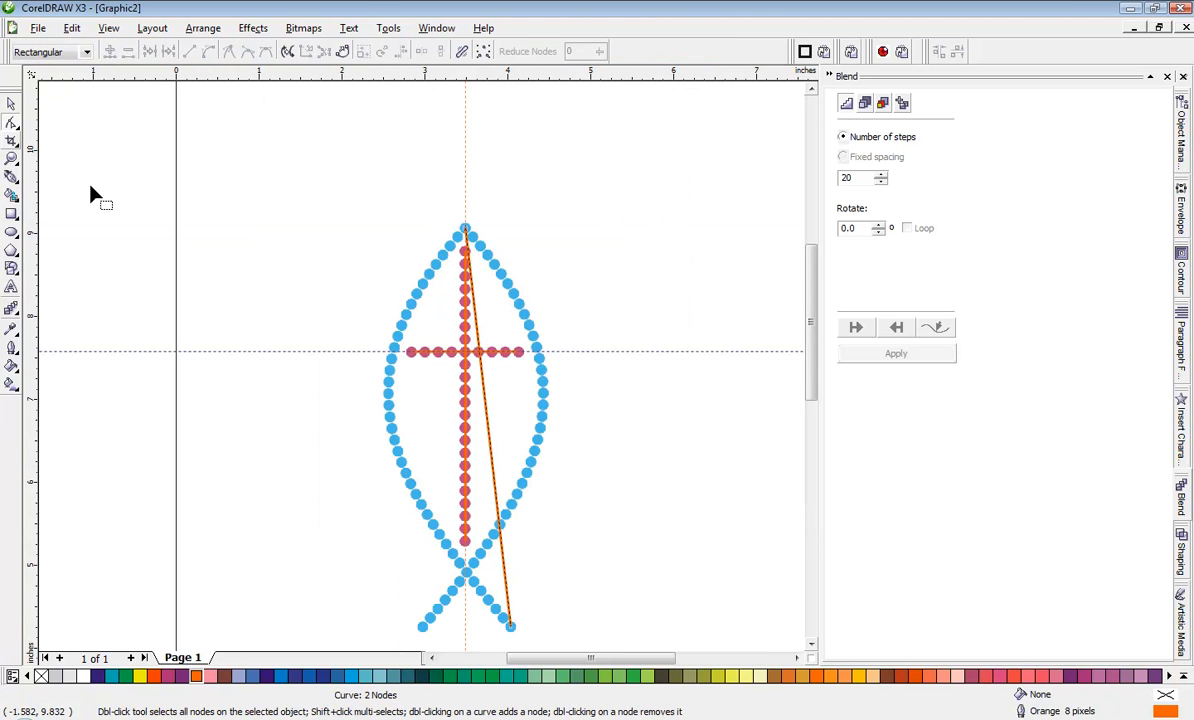
pyautogui.rightClick(486, 405)
pyautogui.click(528, 459)
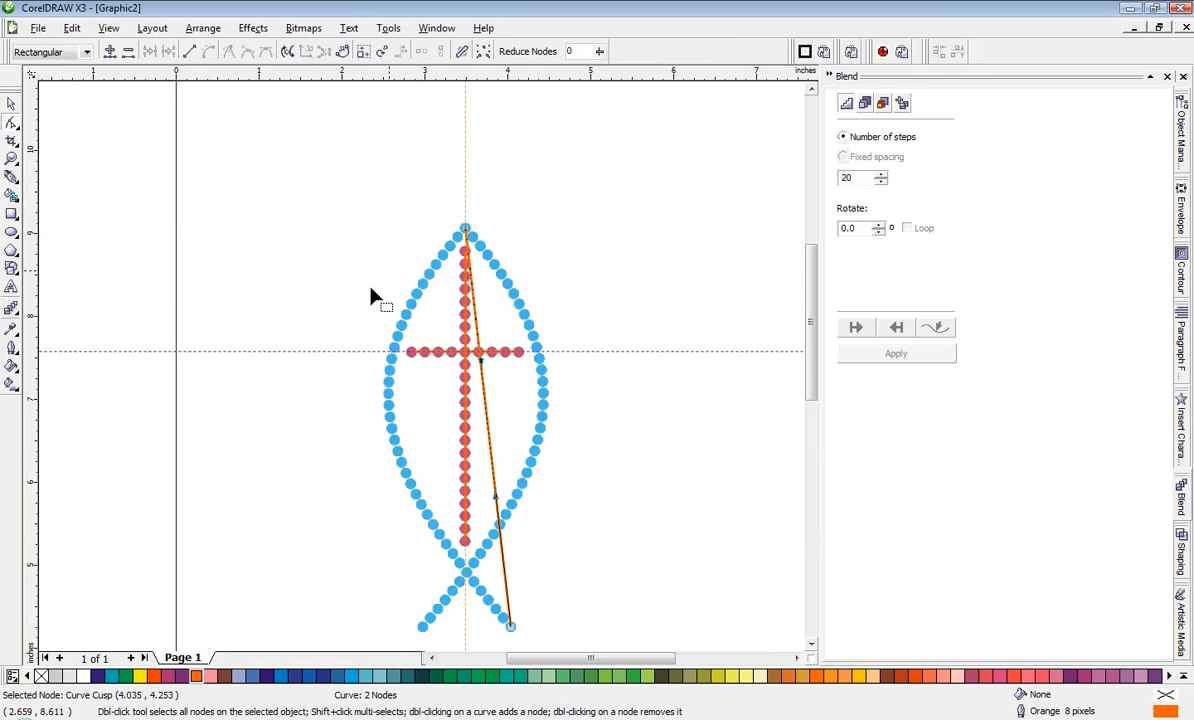
# Step: Bend the curve and adjust its control handles so it follows the centres of the fish's left row of blue dots
pyautogui.moveTo(490, 458); pyautogui.dragTo(391, 424)
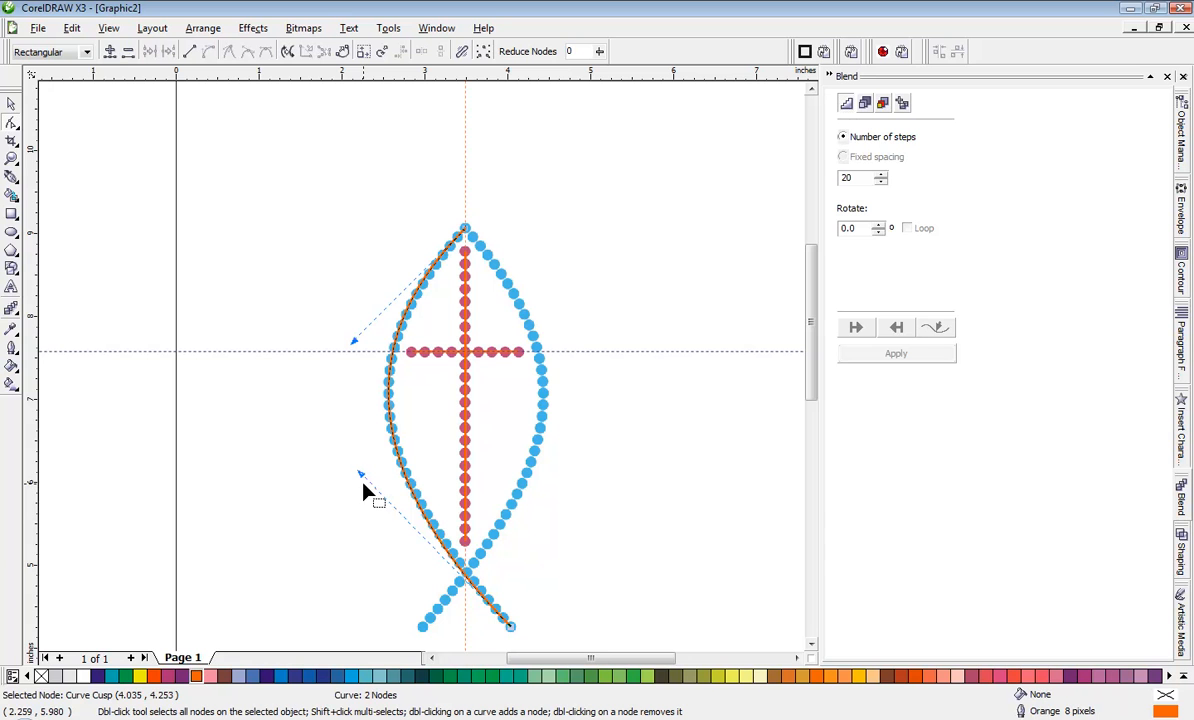
pyautogui.moveTo(363, 480); pyautogui.dragTo(376, 470)
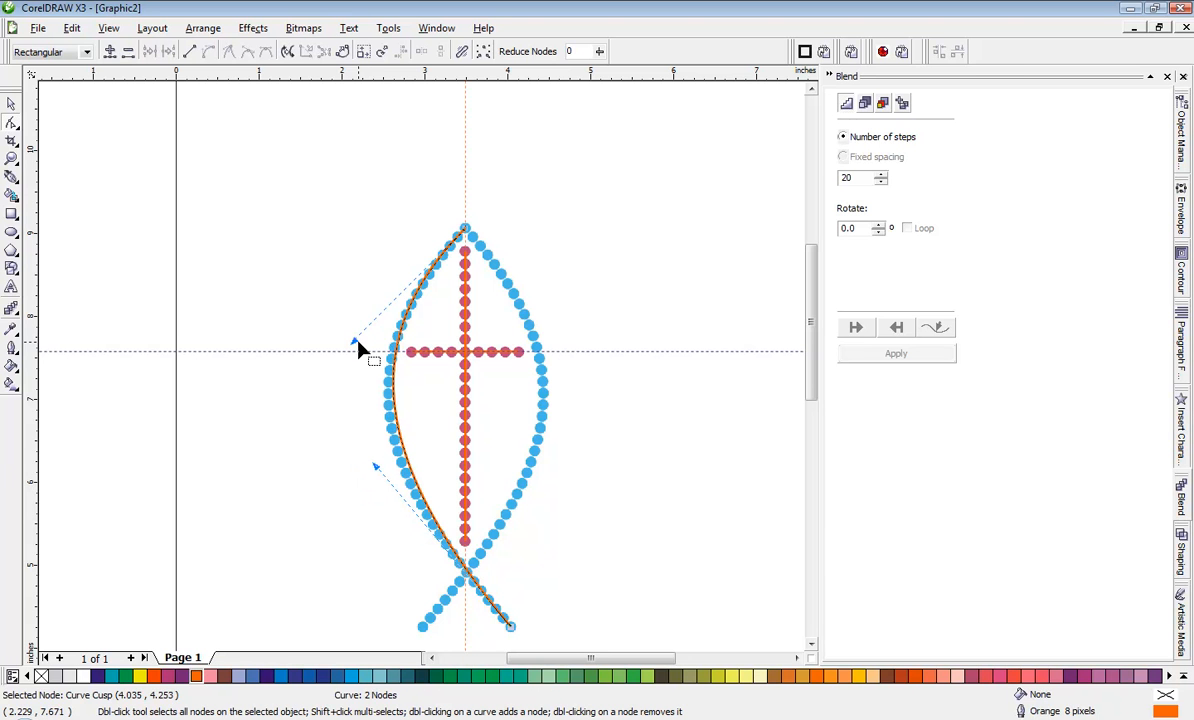
pyautogui.moveTo(354, 340); pyautogui.dragTo(337, 375)
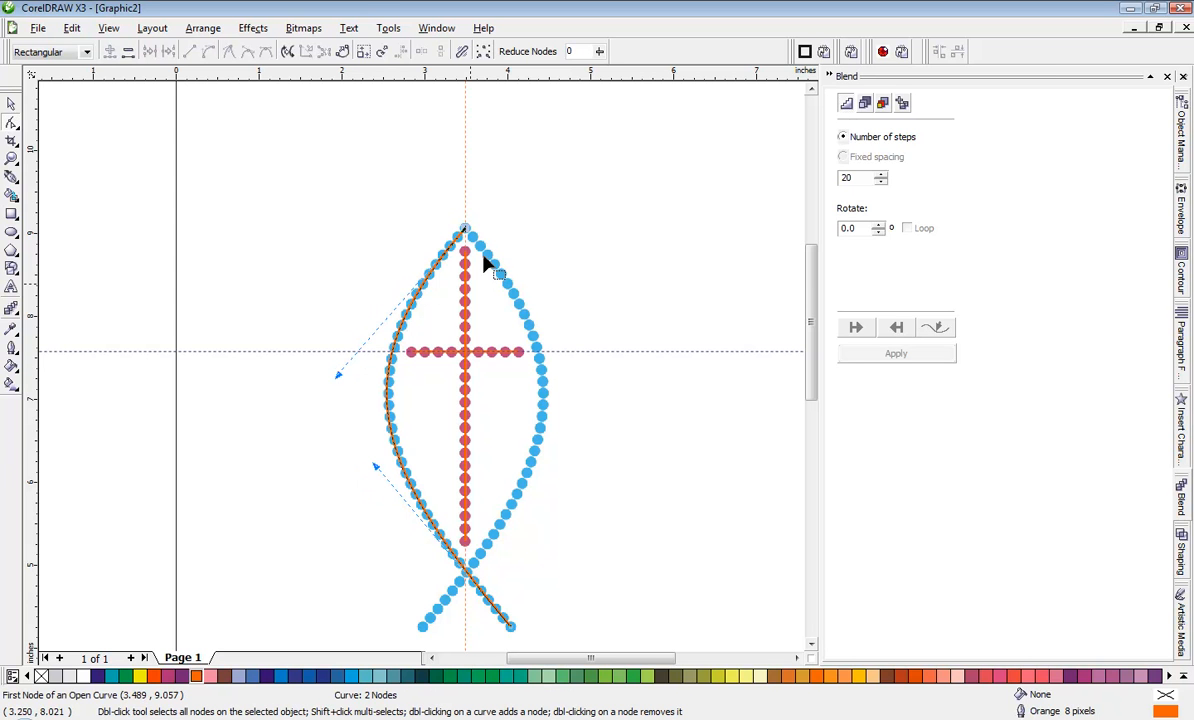
# Step: Create a horizontally mirrored duplicate of the fish's left curve and snap its top end to the fish's top dot, over the right row
pyautogui.click(11, 103)
pyautogui.click(285, 253)
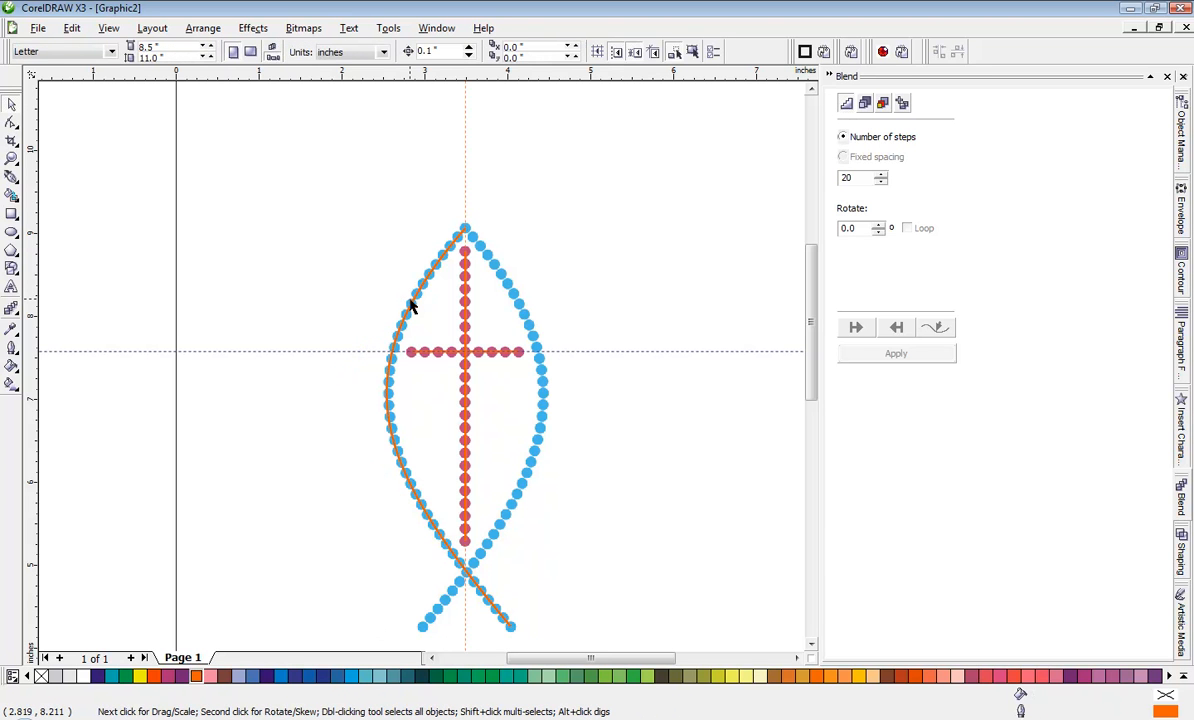
pyautogui.click(413, 299)
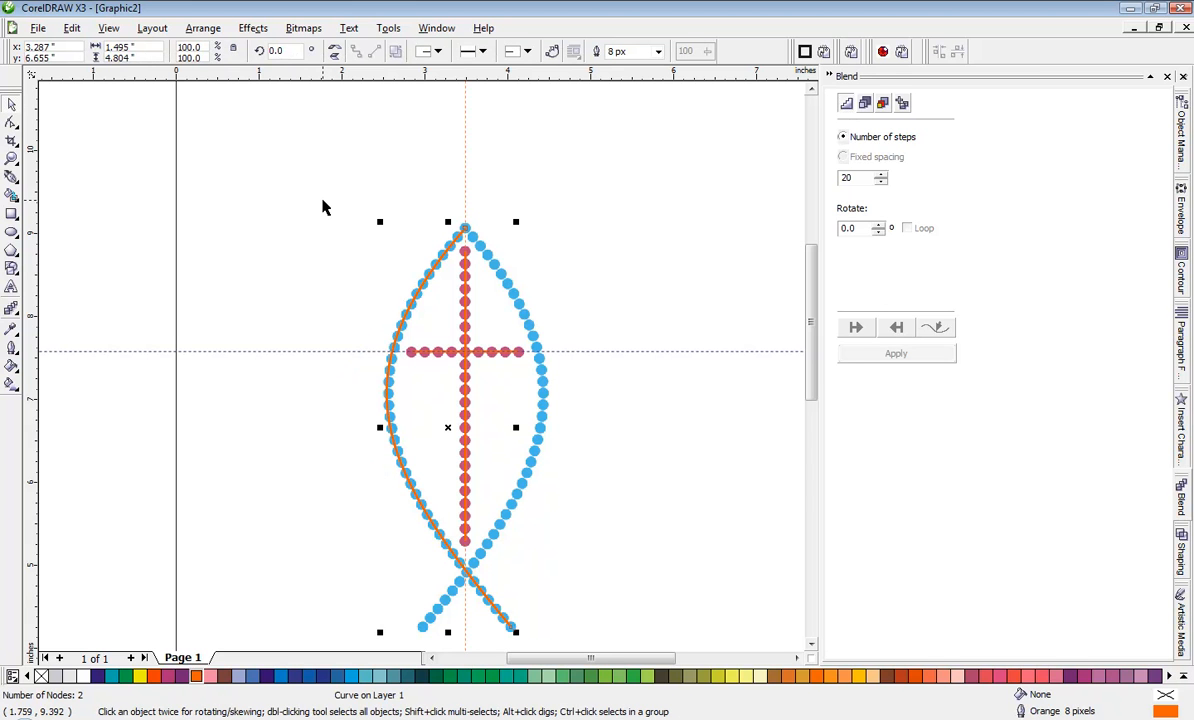
pyautogui.click(335, 58)
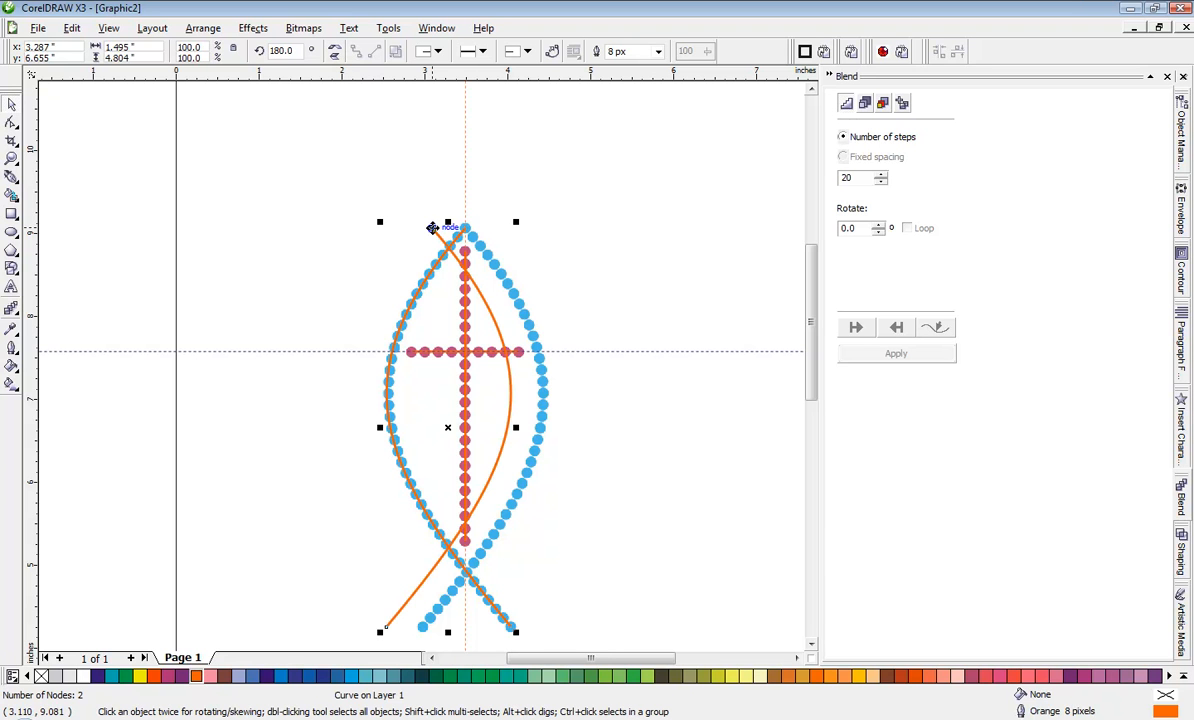
pyautogui.moveTo(434, 225); pyautogui.dragTo(460, 232)
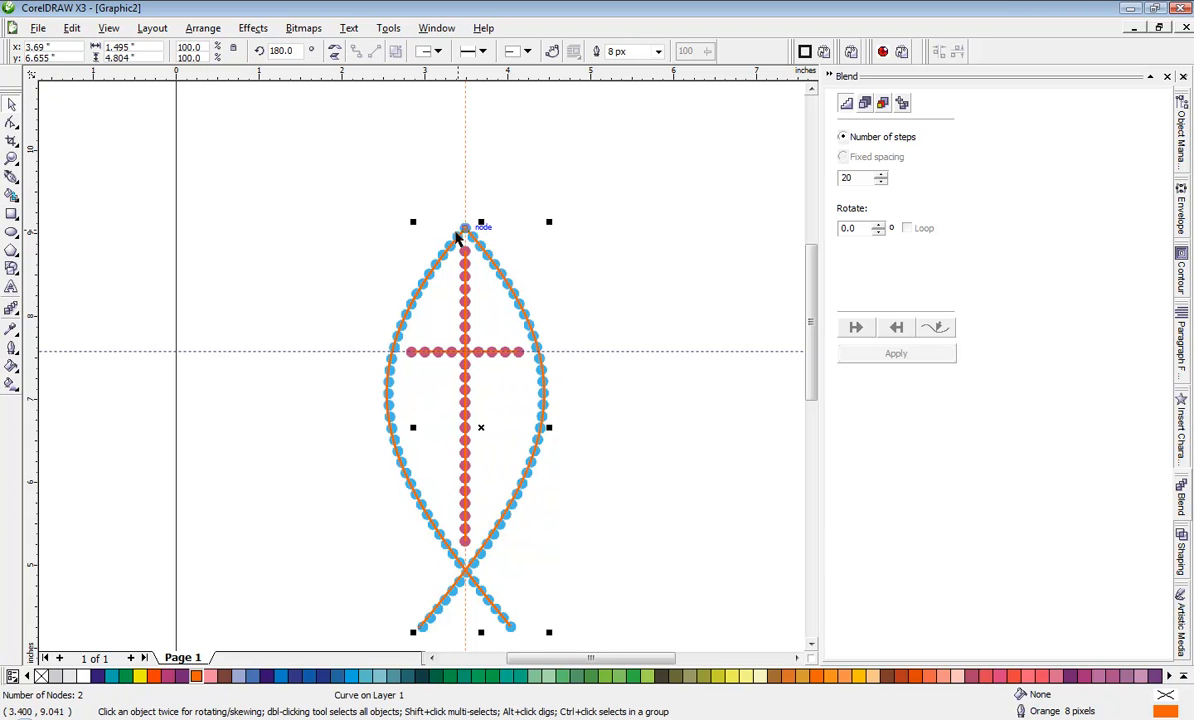
pyautogui.click(320, 333)
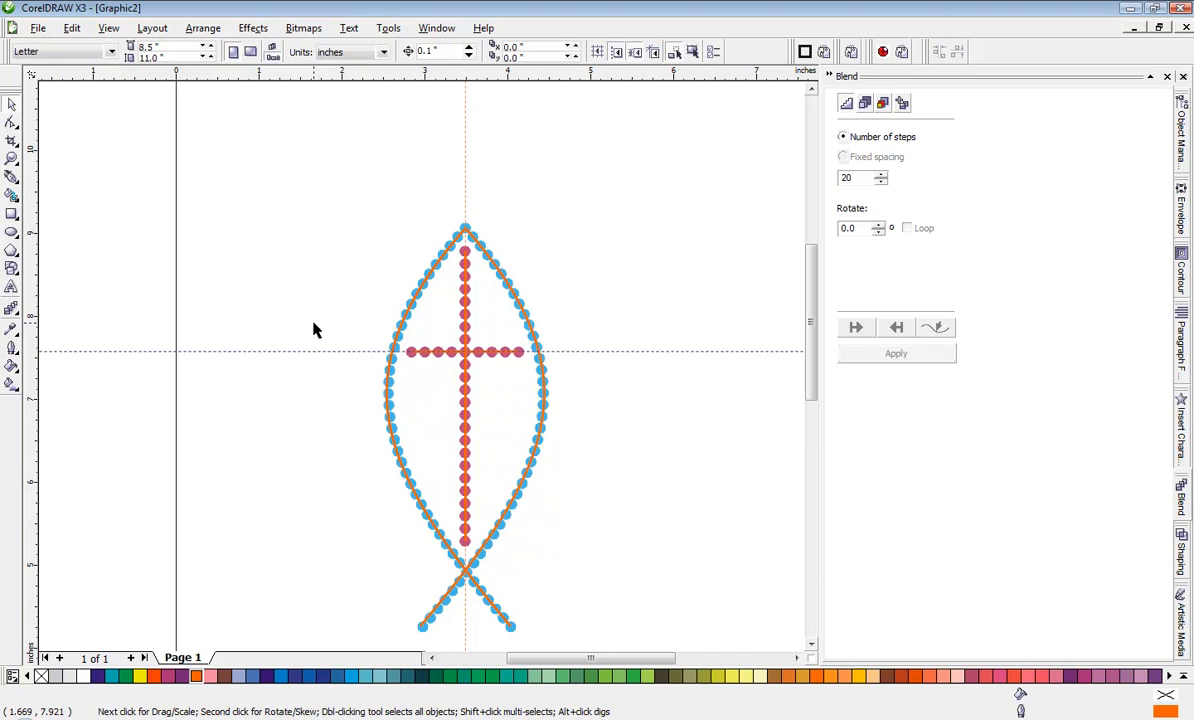
# Step: Move all four orange paths together off the dotted bitmap, about 3.363 in to the right and 4.903 in up
pyautogui.scroll(-1, 421, 370)
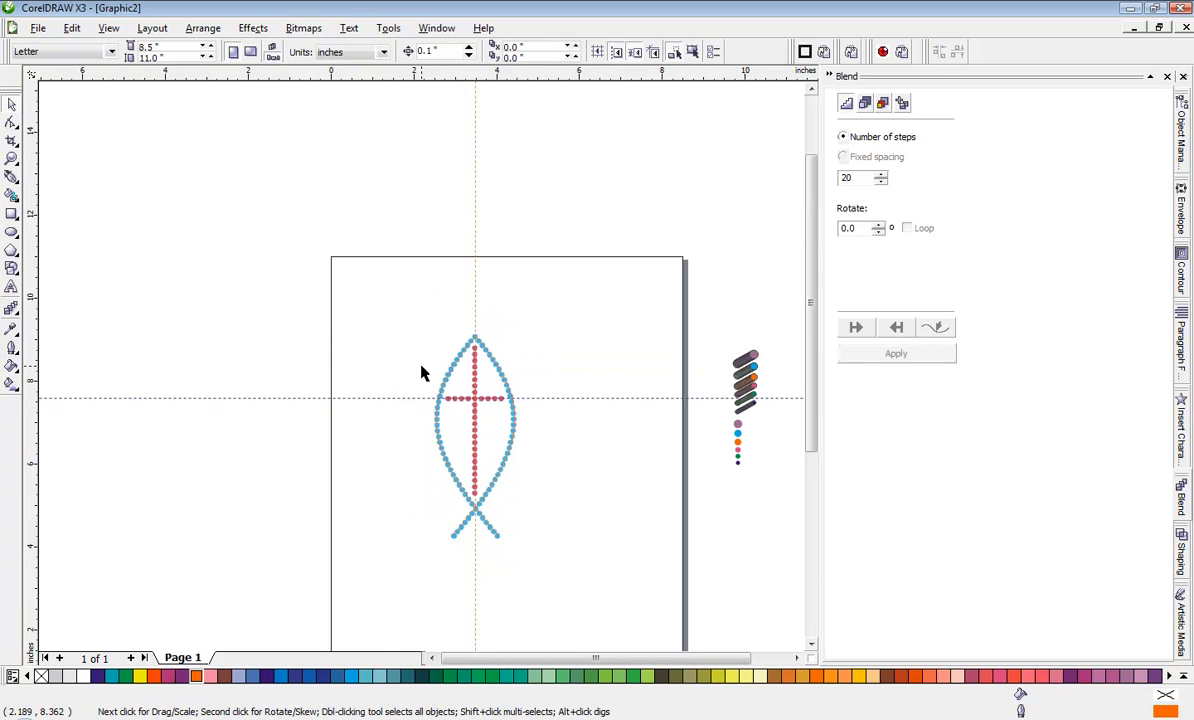
pyautogui.scroll(1, 420, 382)
pyautogui.scroll(1, 420, 385)
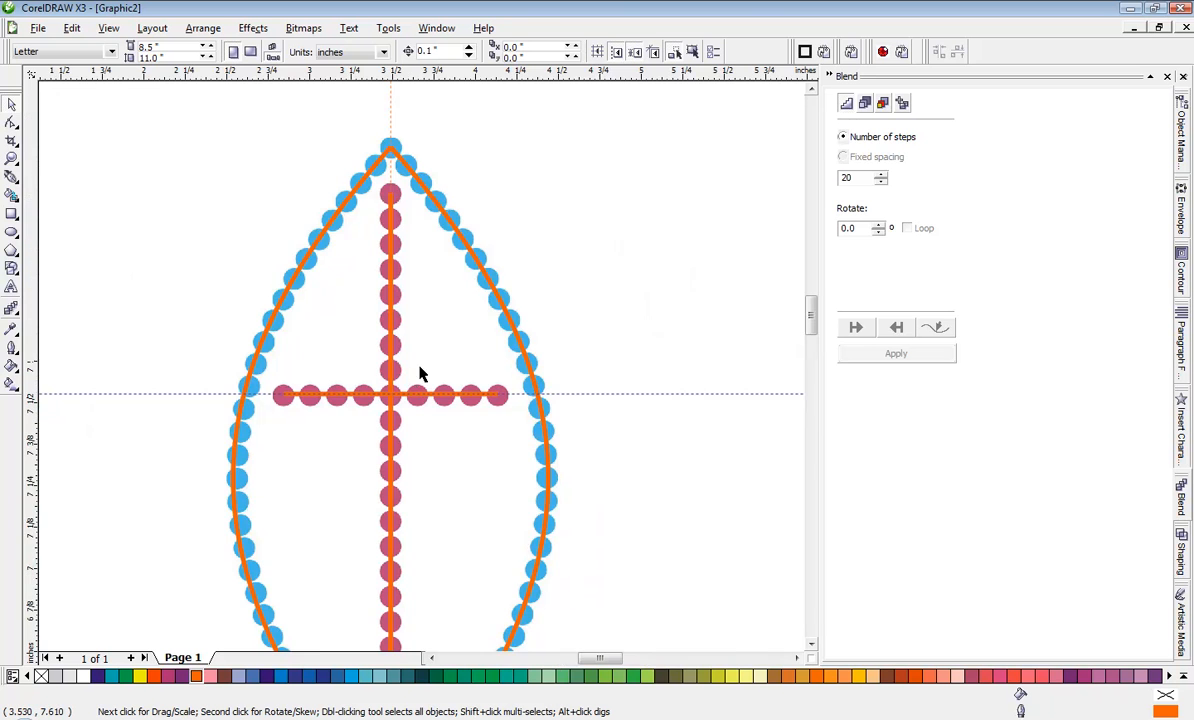
pyautogui.scroll(1, 418, 376)
pyautogui.scroll(-1, 413, 376)
pyautogui.scroll(-1, 421, 373)
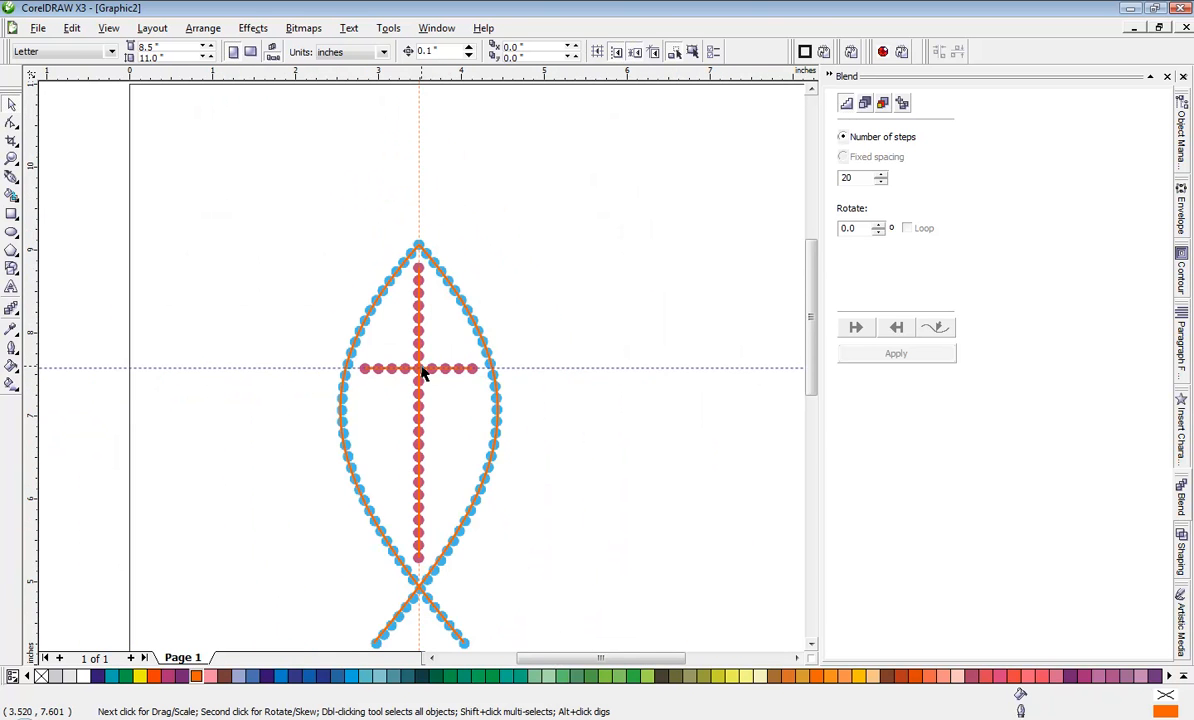
pyautogui.scroll(-1, 421, 373)
pyautogui.moveTo(347, 347); pyautogui.dragTo(536, 618)
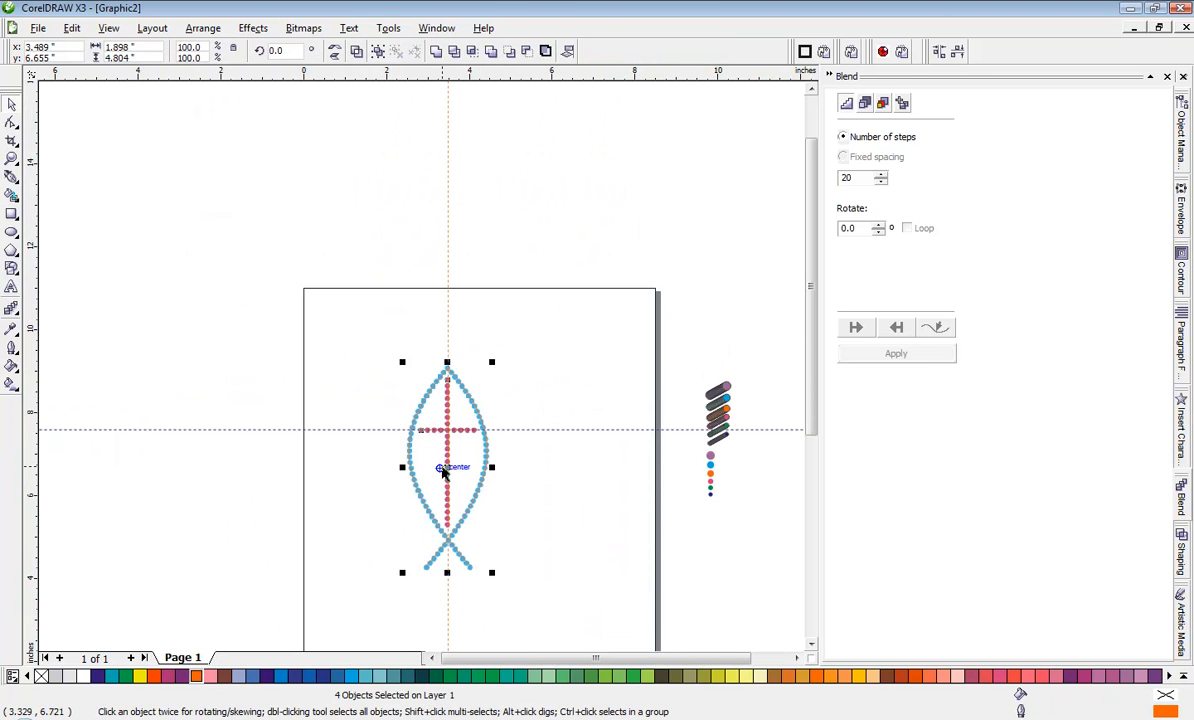
pyautogui.moveTo(498, 440); pyautogui.dragTo(637, 238)
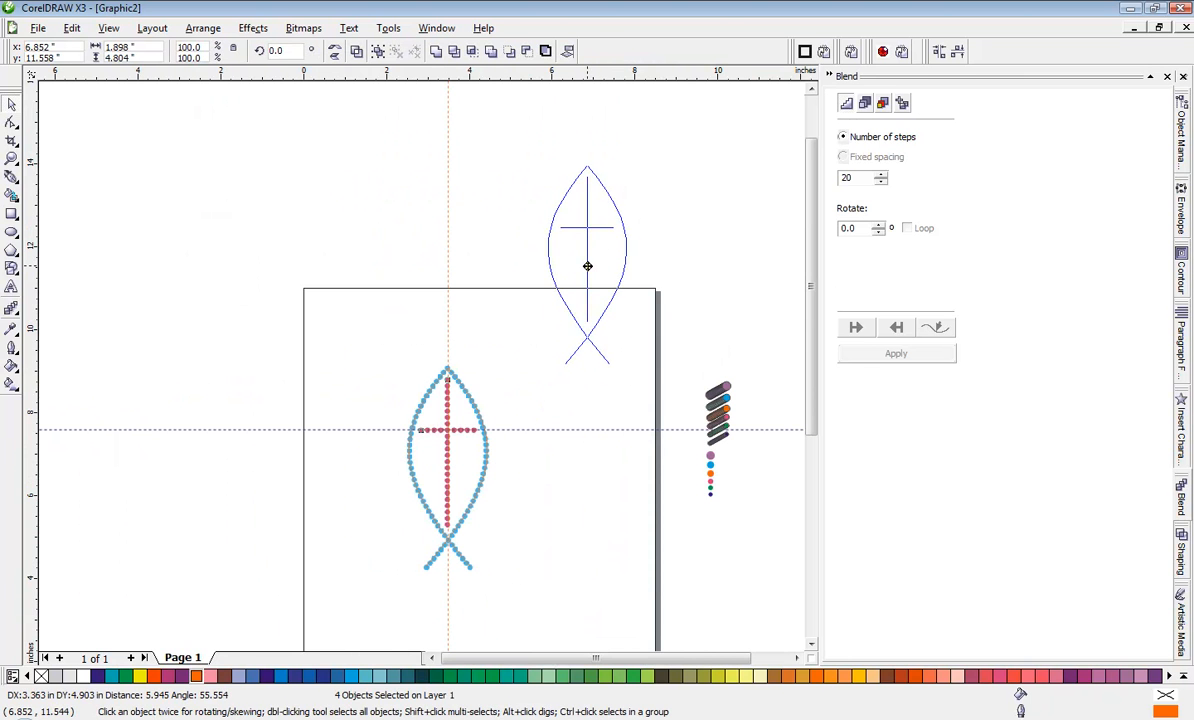
pyautogui.click(551, 400)
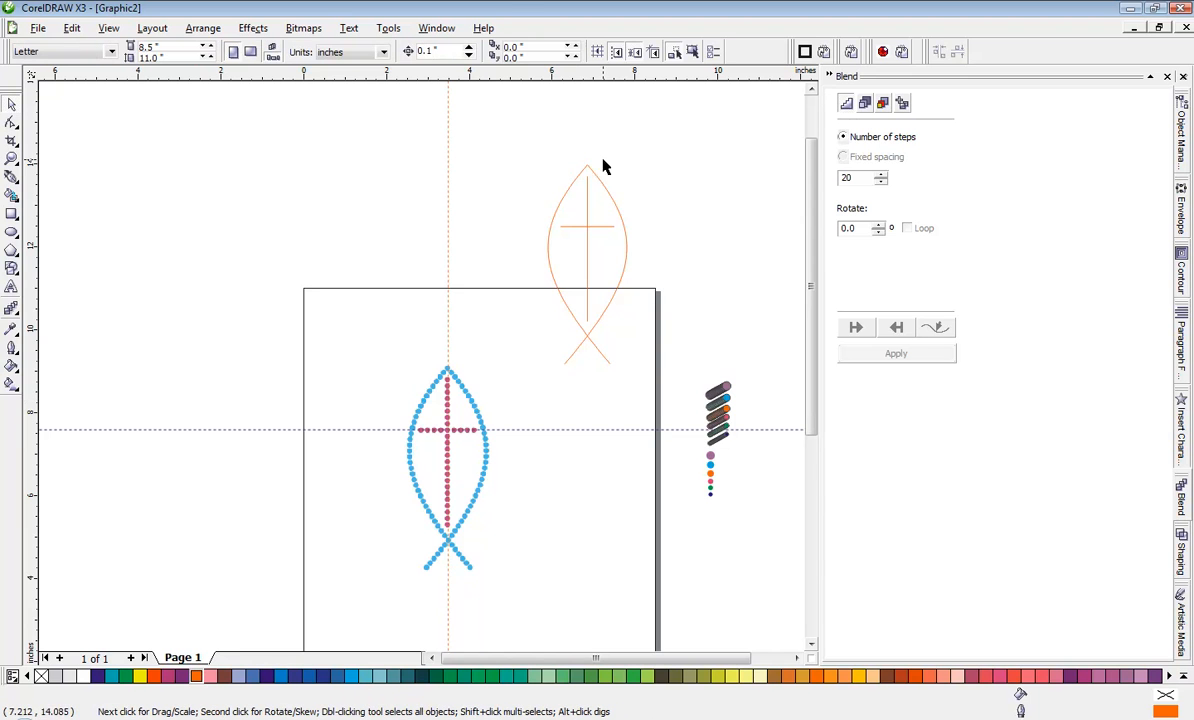
# Step: Place a copy of the pink circle blend group beside the right side of the orange fish outline and select it
pyautogui.scroll(2, 603, 254)
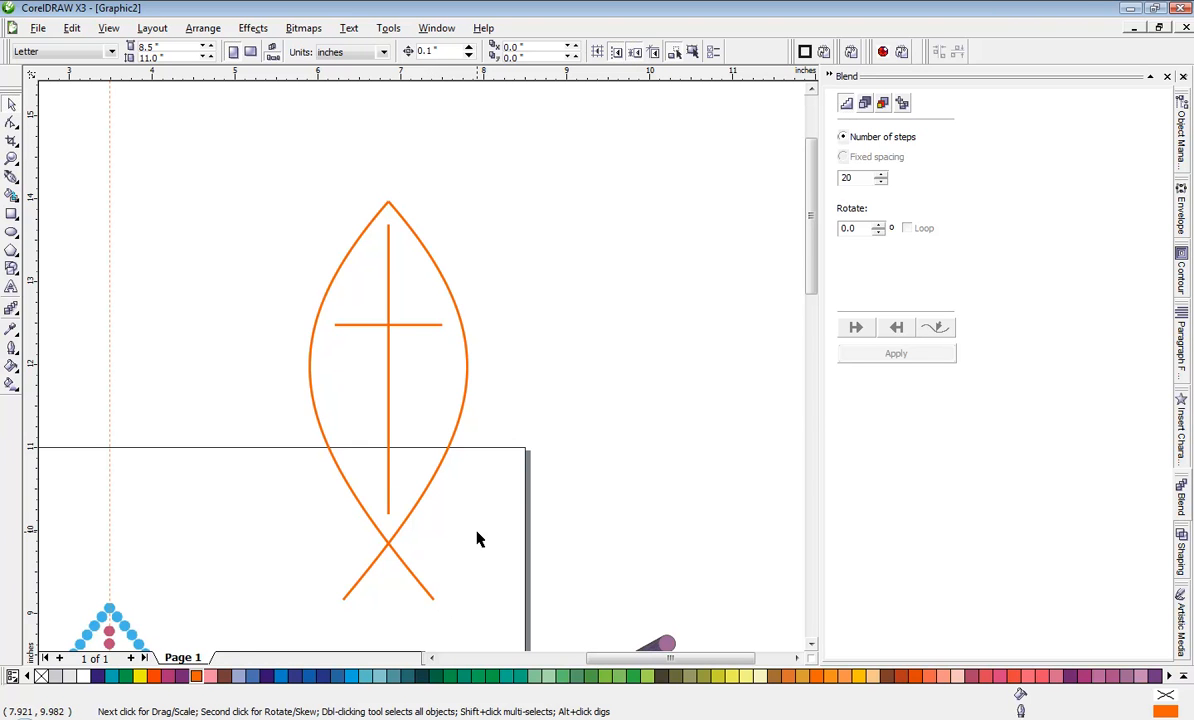
pyautogui.scroll(-2, 476, 539)
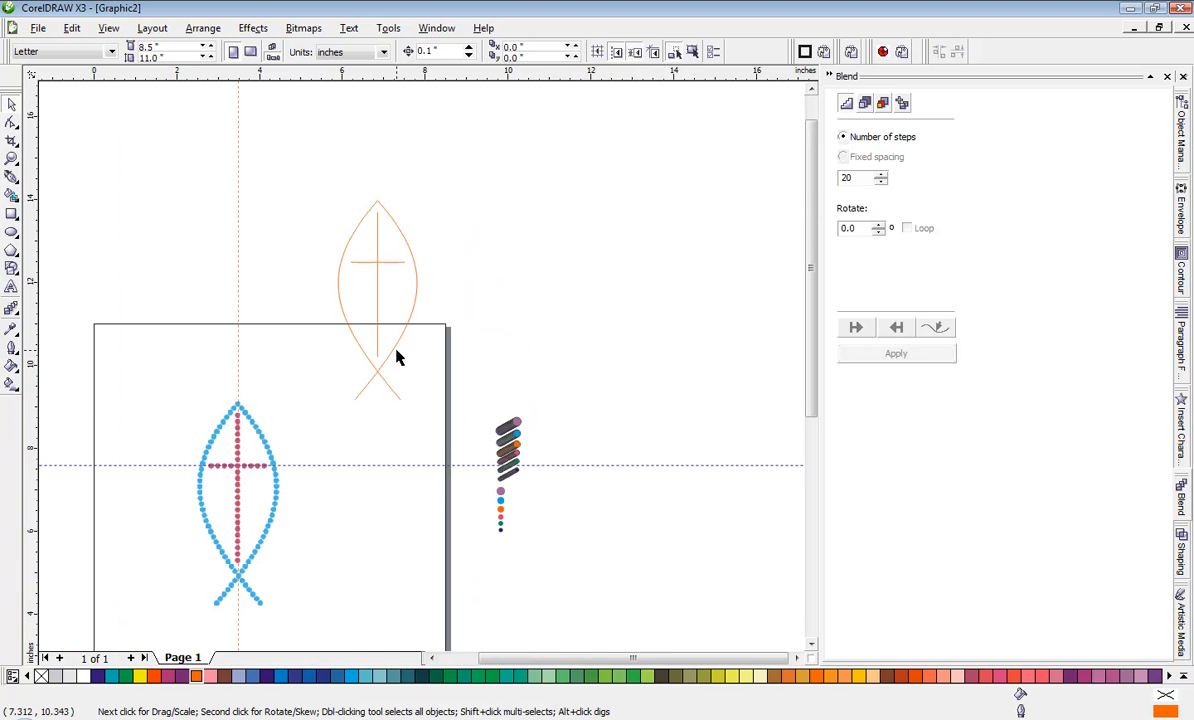
pyautogui.scroll(2, 410, 375)
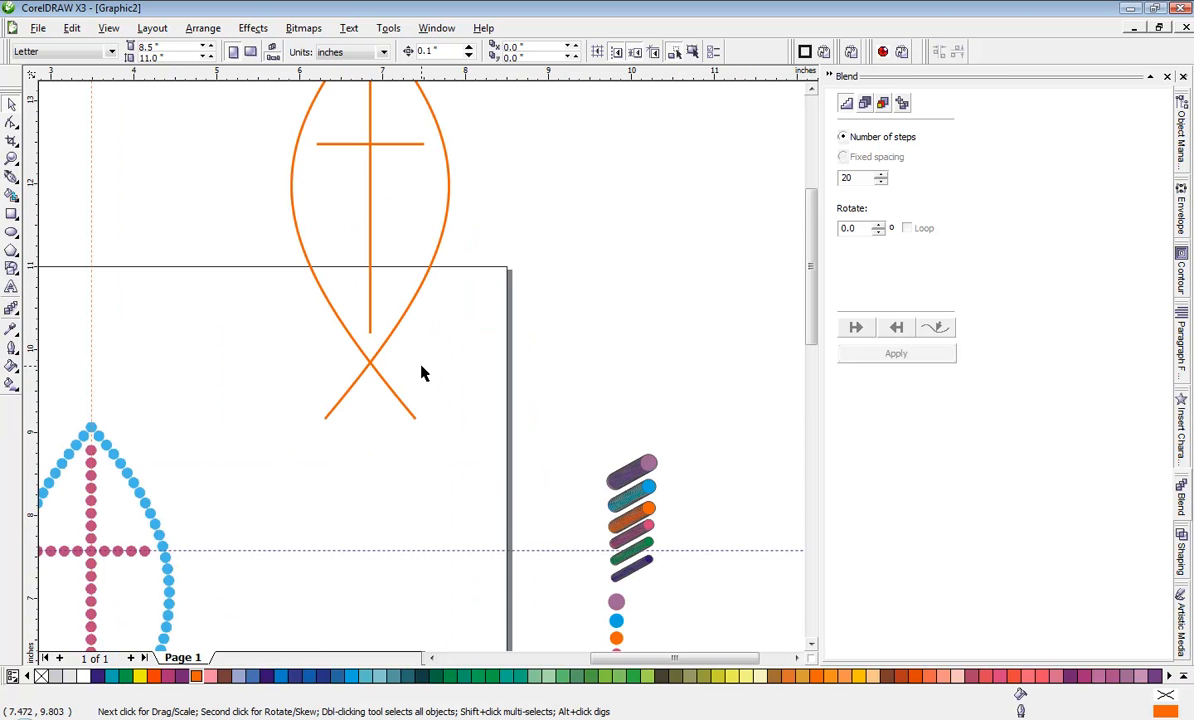
pyautogui.click(637, 537)
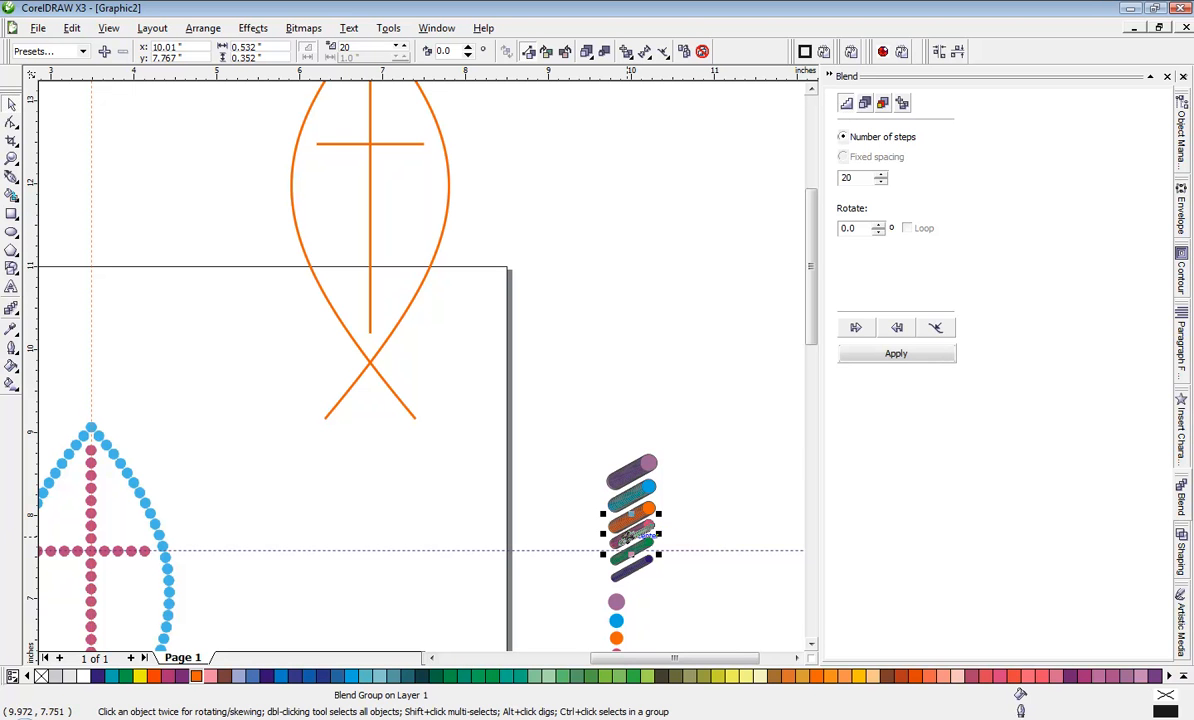
pyautogui.moveTo(632, 537); pyautogui.dragTo(530, 213)
pyautogui.click(578, 233)
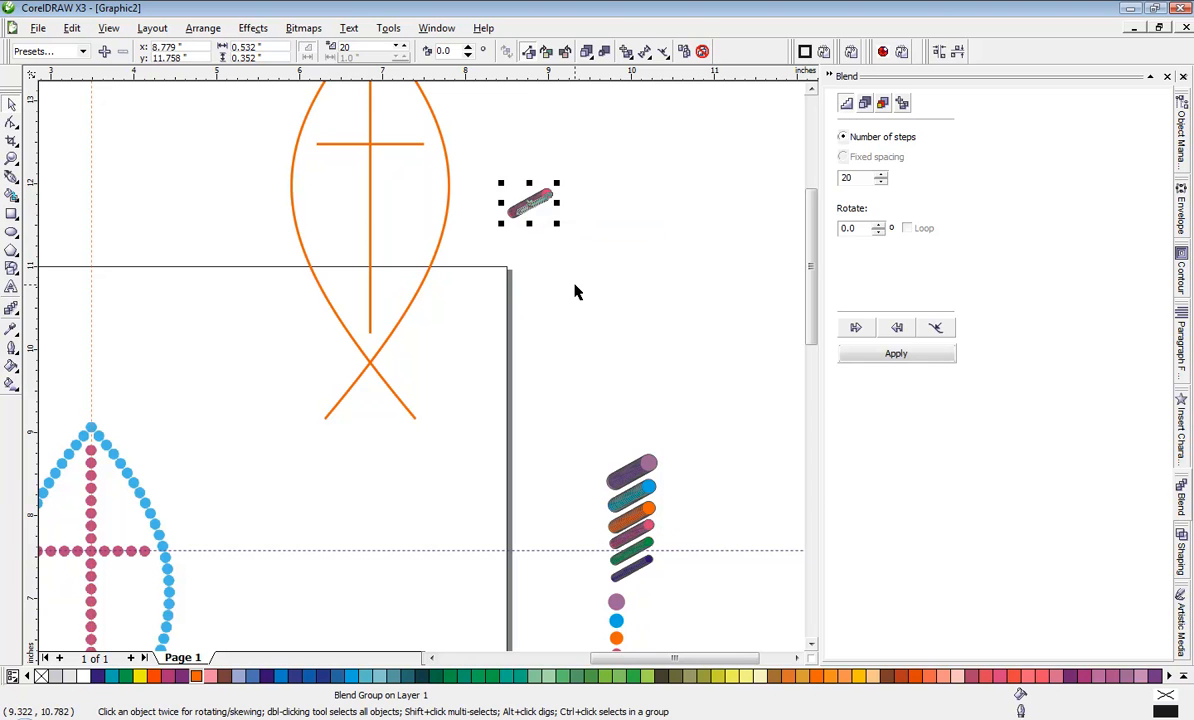
pyautogui.click(573, 288)
pyautogui.scroll(-1, 381, 346)
pyautogui.scroll(1, 420, 373)
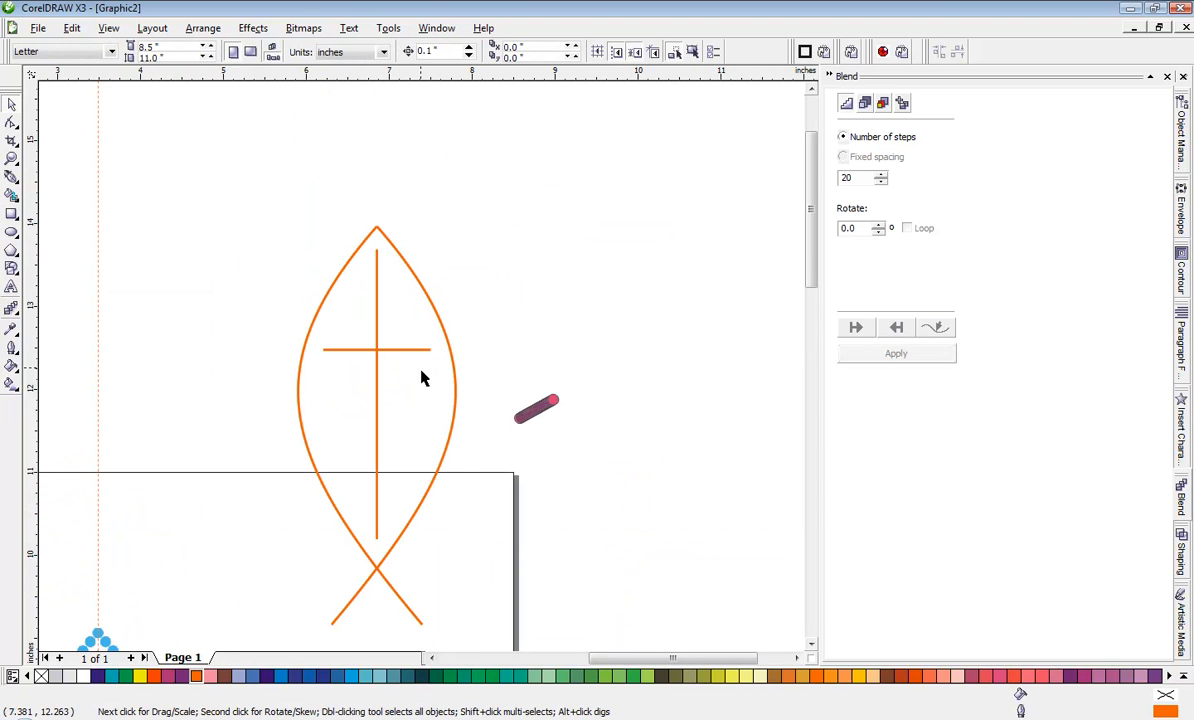
pyautogui.click(525, 412)
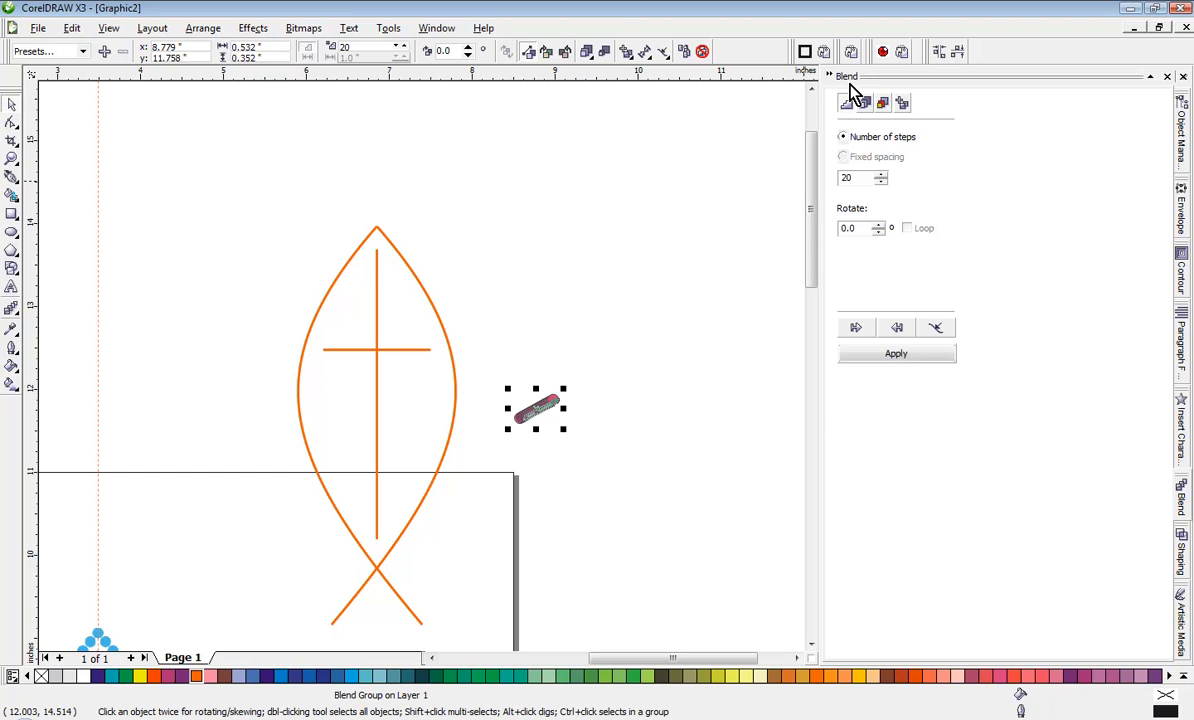
pyautogui.click(436, 28)
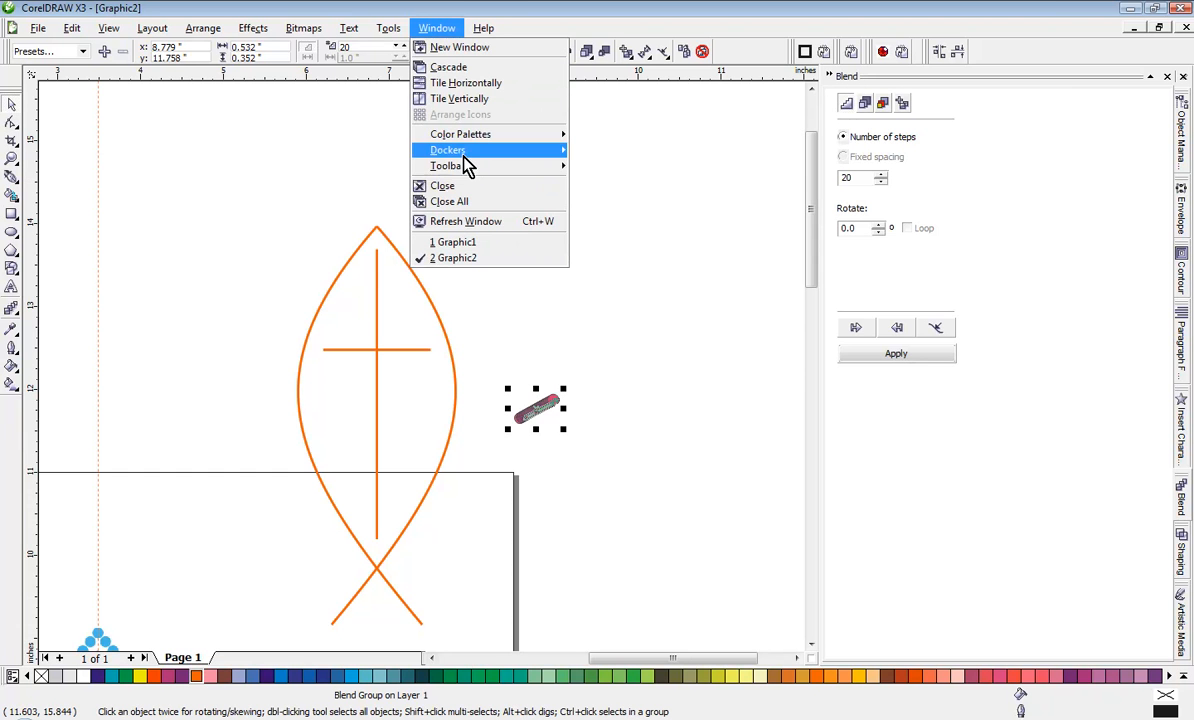
pyautogui.moveTo(468, 152)
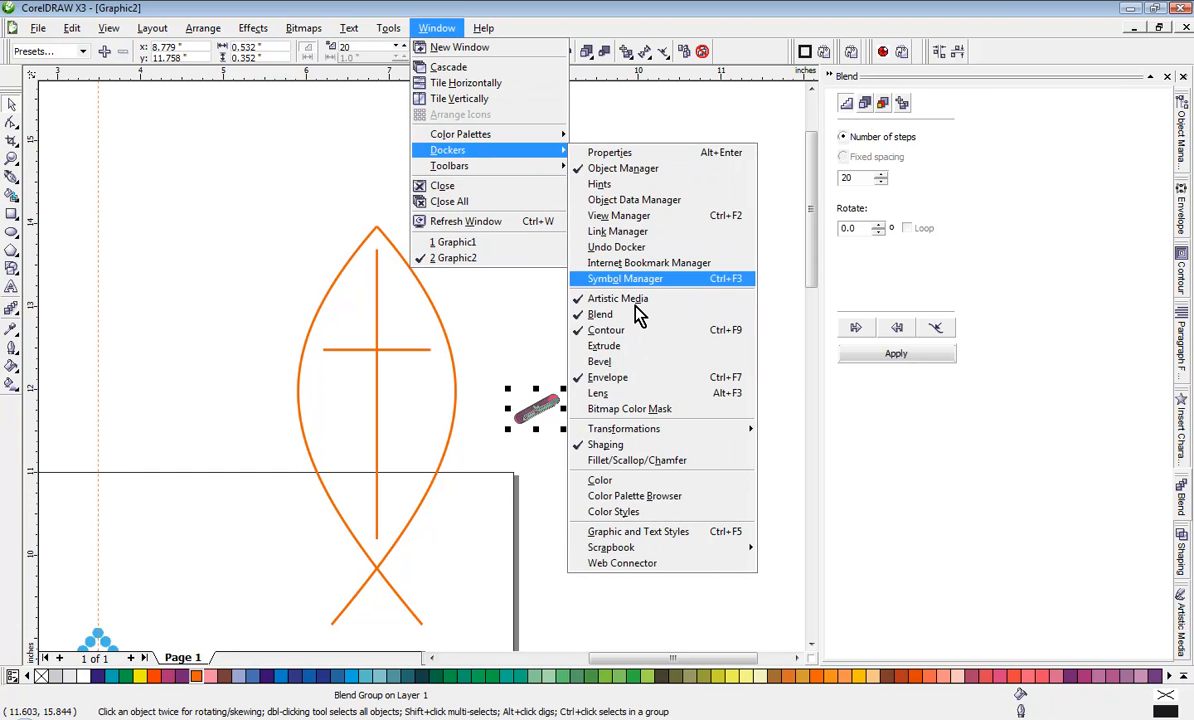
pyautogui.click(676, 585)
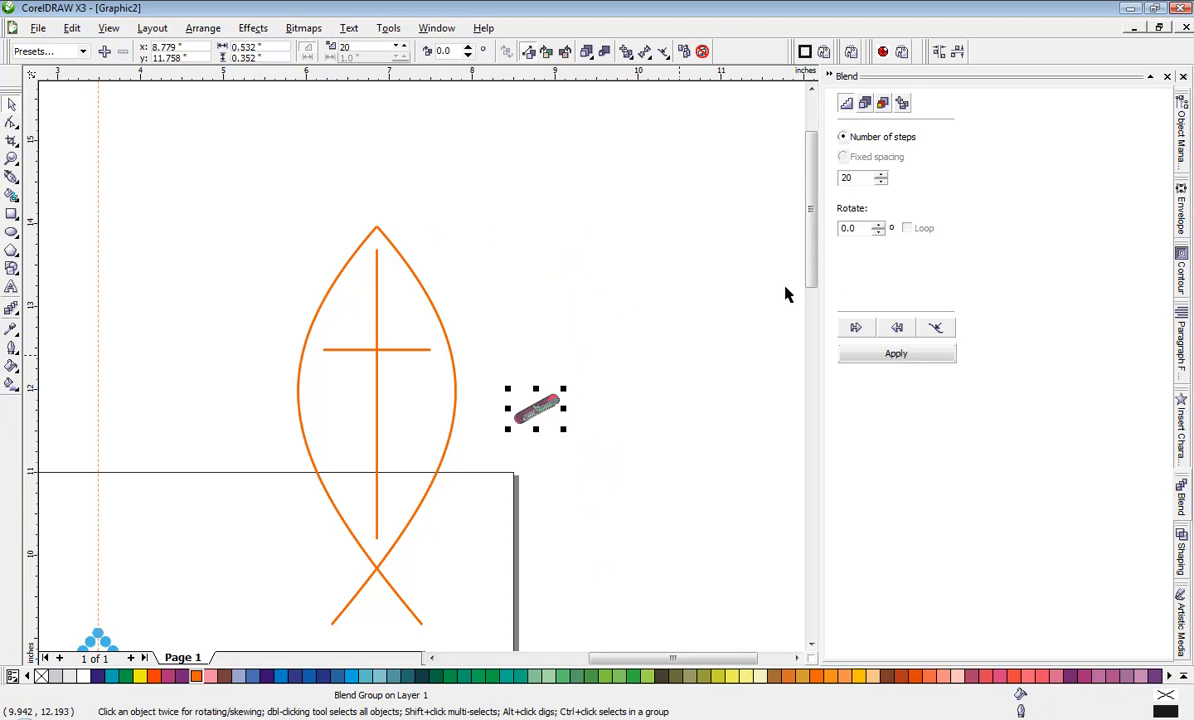
# Step: Attach the 20-step pink blend to the fish's right orange curve as a new path, with Blend along full path enabled
pyautogui.click(940, 333)
pyautogui.click(962, 388)
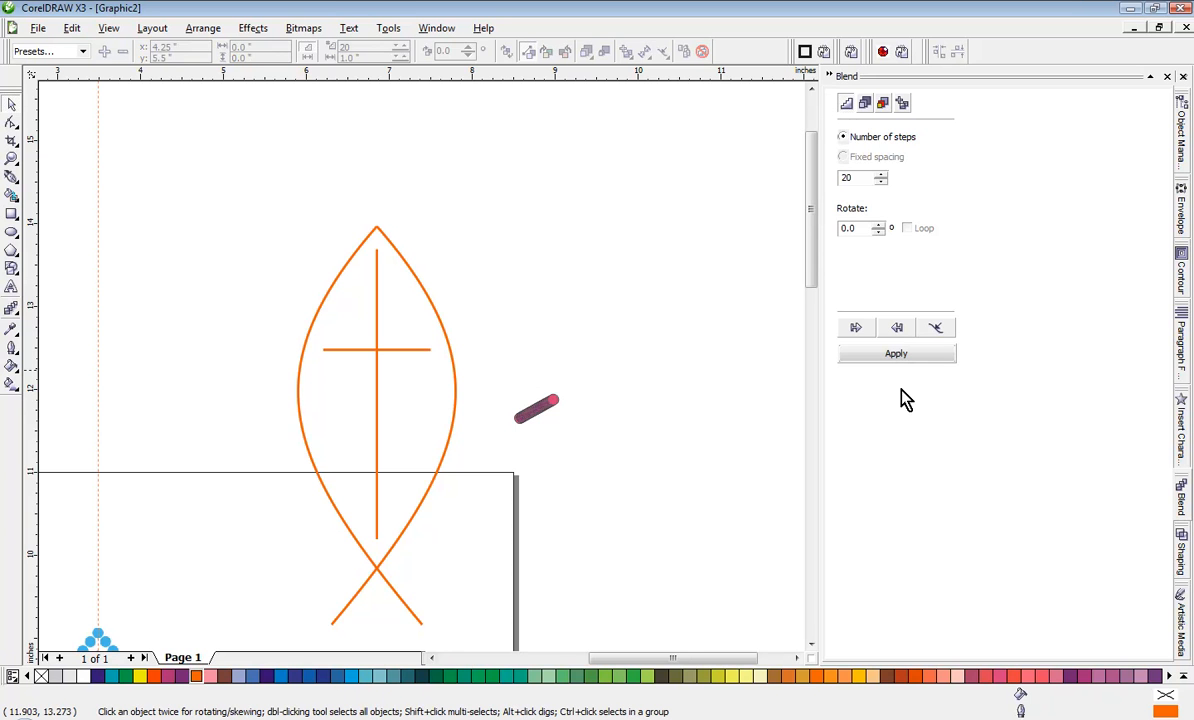
pyautogui.click(456, 366)
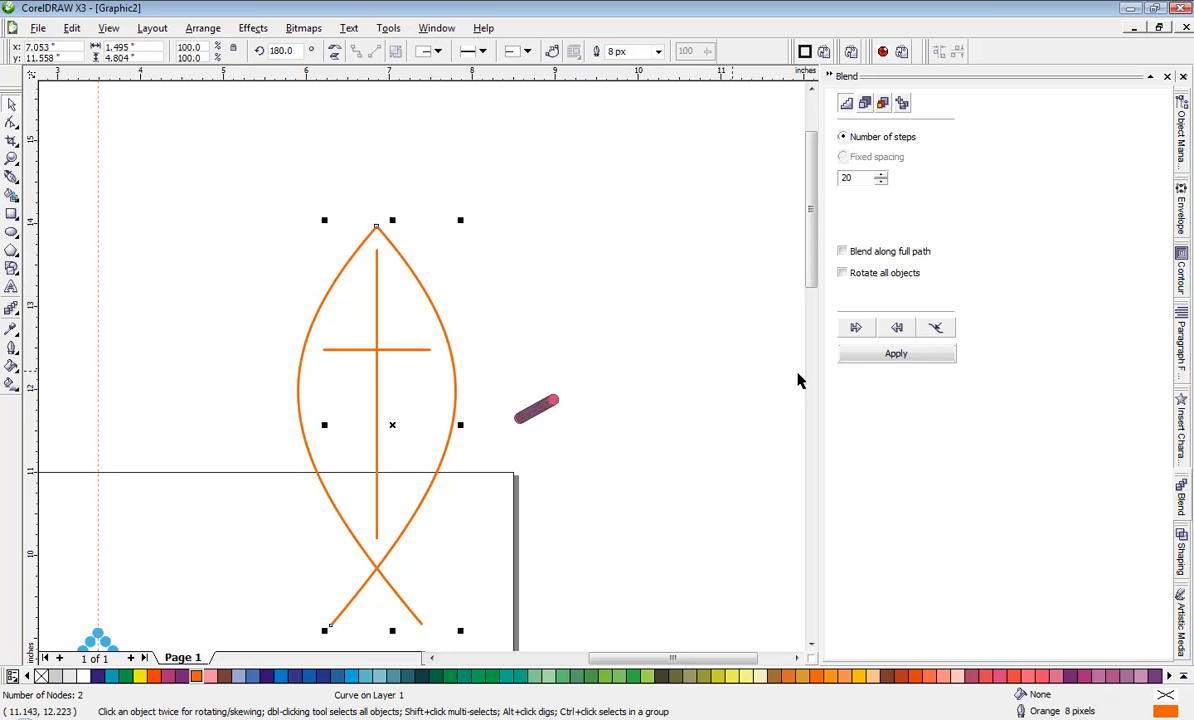
pyautogui.click(843, 253)
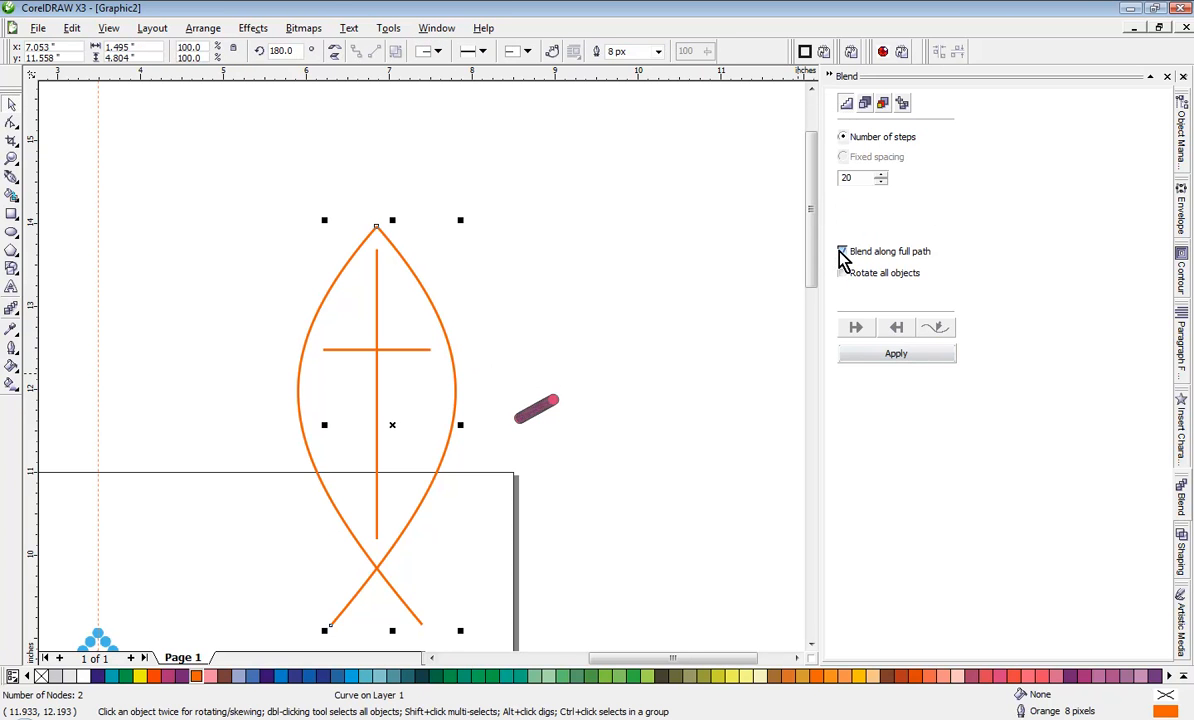
pyautogui.click(916, 356)
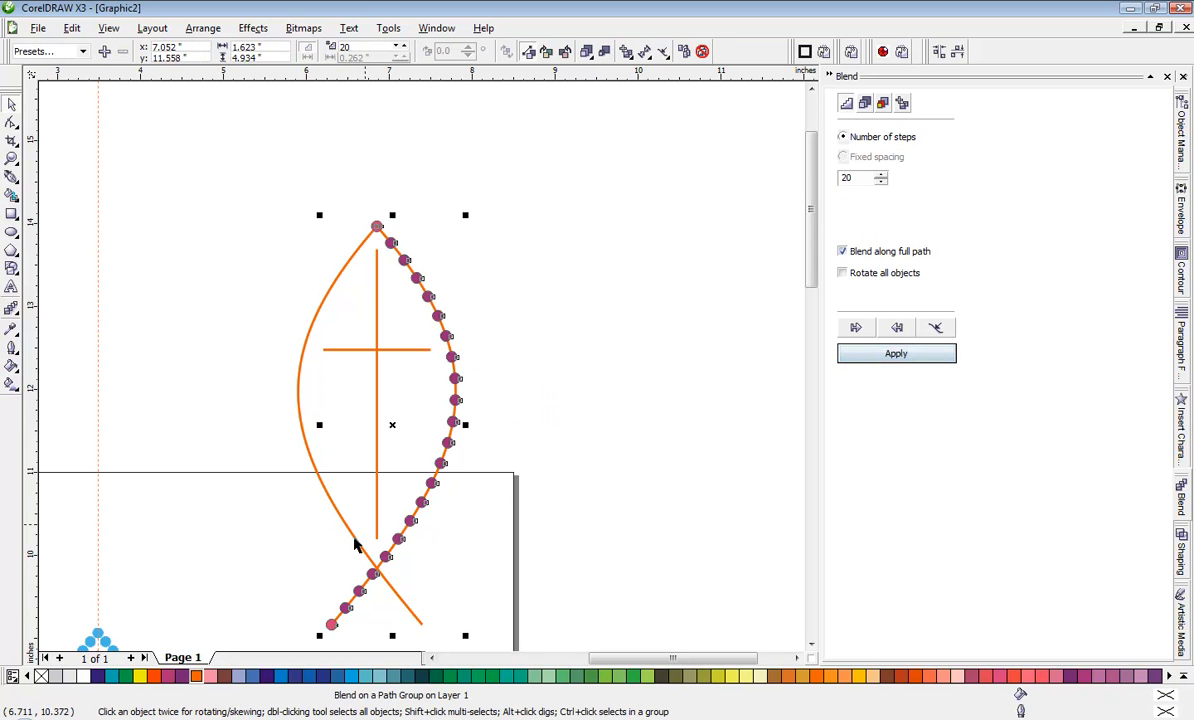
# Step: Try 40 steps for the blend of circles on the fish's right curve
pyautogui.scroll(3, 410, 305)
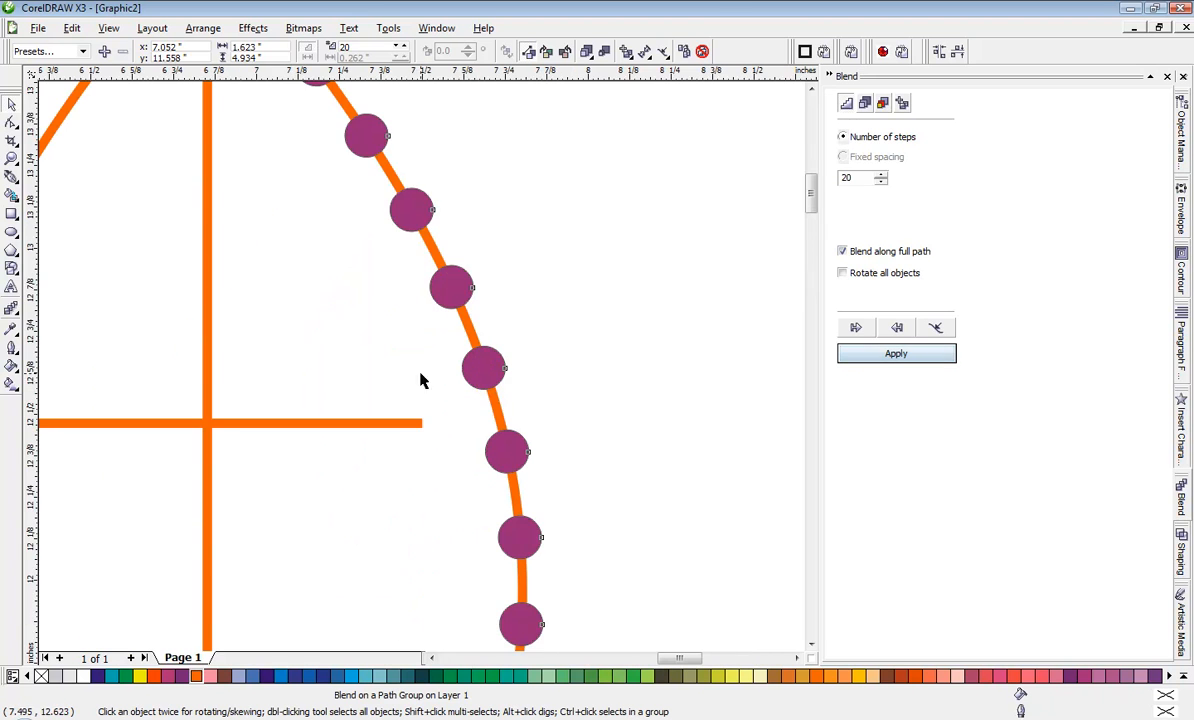
pyautogui.scroll(1, 480, 410)
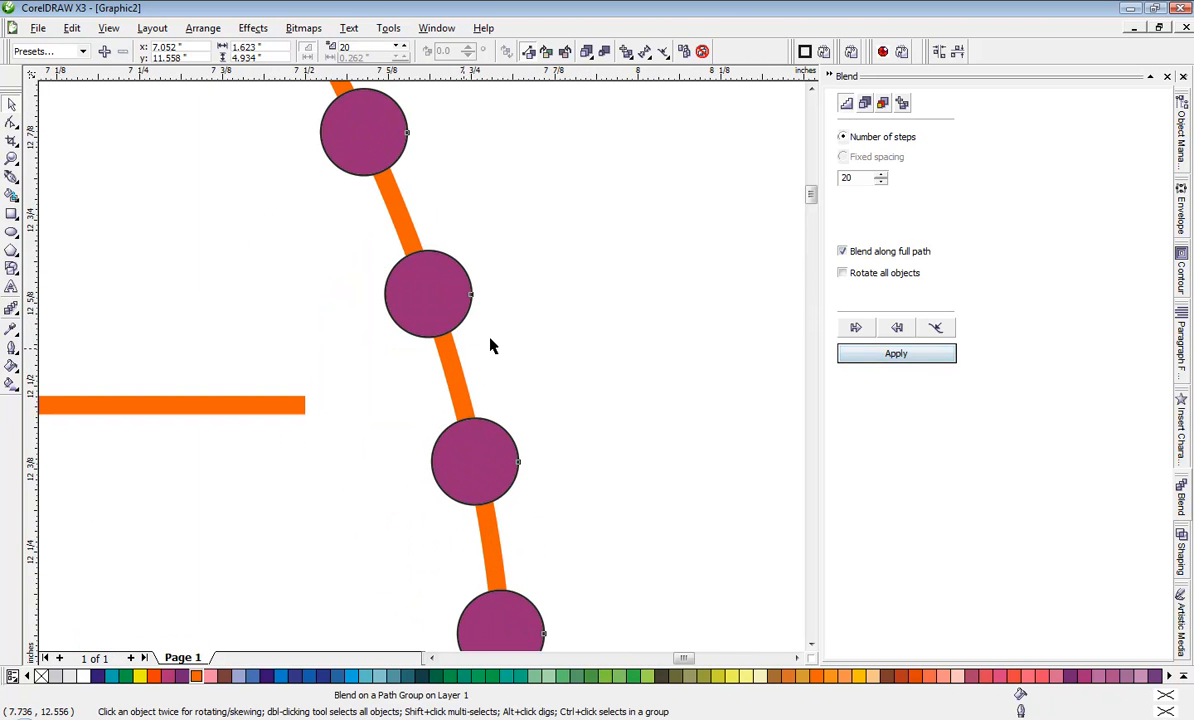
pyautogui.doubleClick(849, 178)
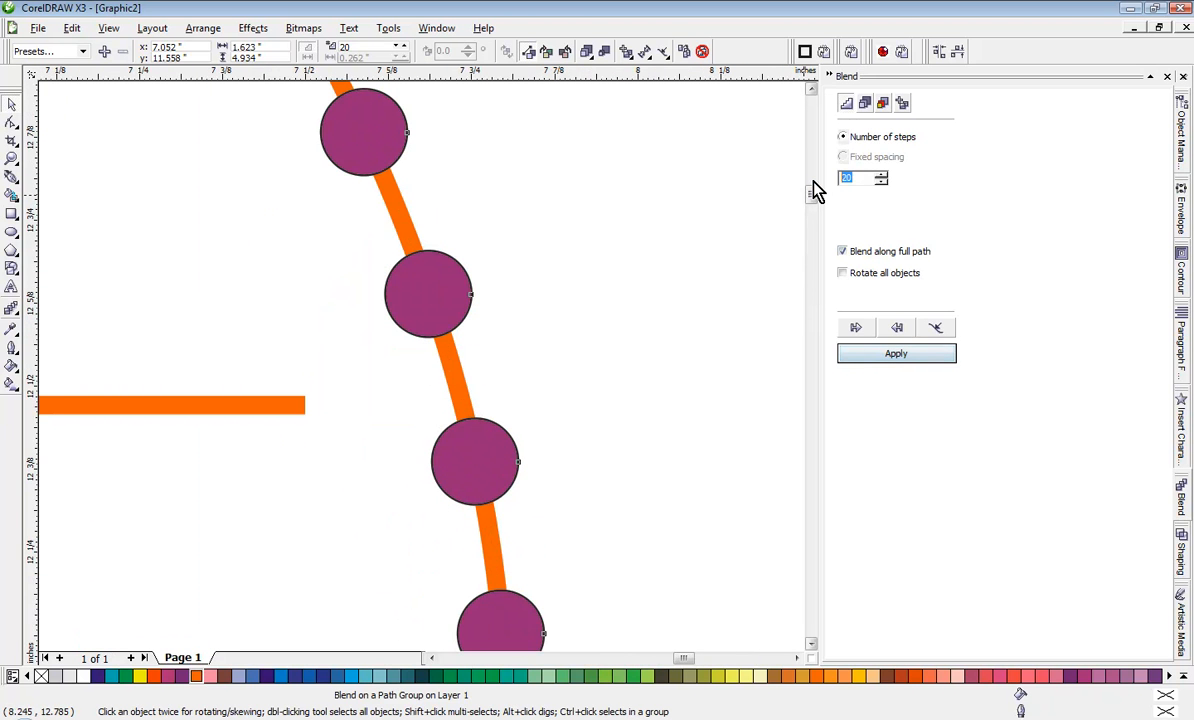
pyautogui.write('40')
pyautogui.click(900, 354)
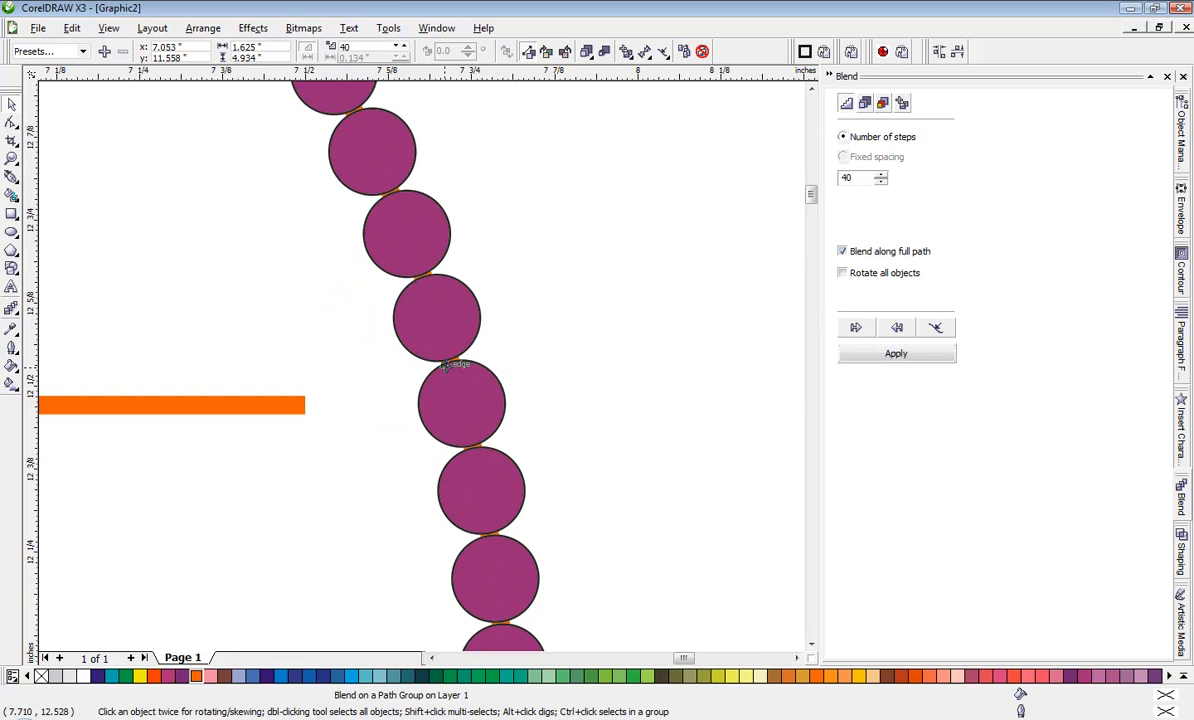
# Step: Reduce the right curve's blend to 30 steps to widen the gaps between the circles
pyautogui.click(881, 182)
pyautogui.click(881, 182)
pyautogui.click(881, 182)
pyautogui.click(913, 354)
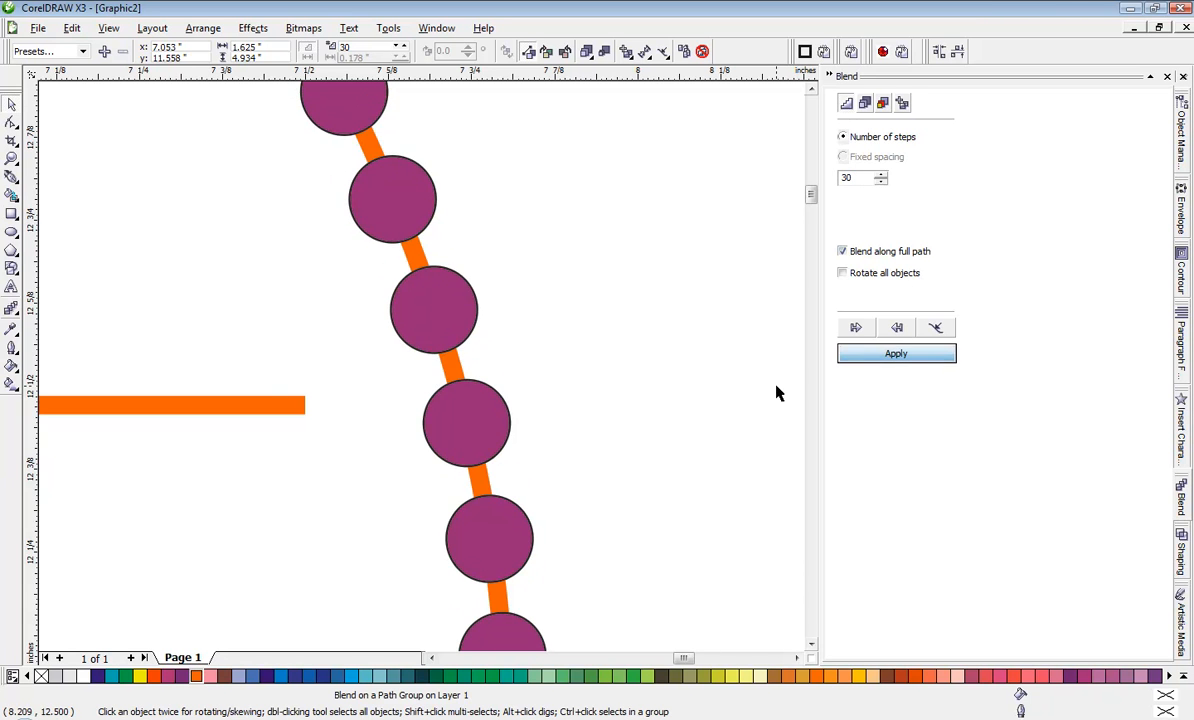
# Step: Set the blend on the fish's right curve to 35 steps
pyautogui.click(885, 175)
pyautogui.click(885, 175)
pyautogui.click(883, 182)
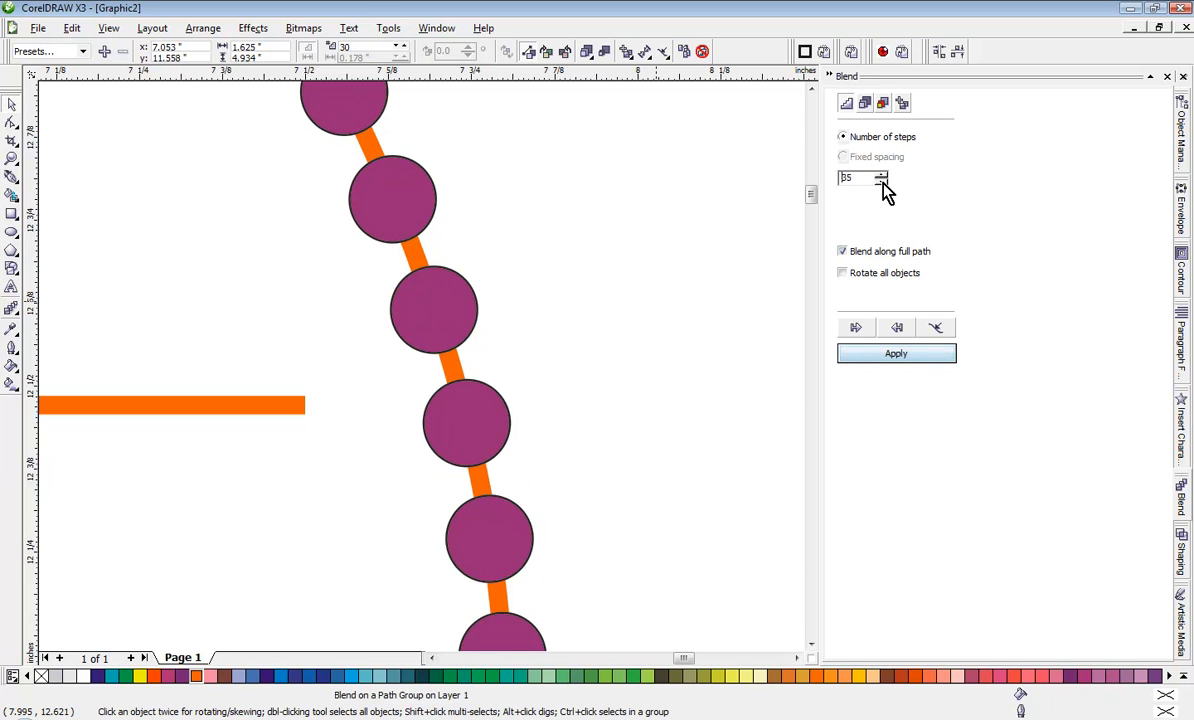
pyautogui.click(893, 354)
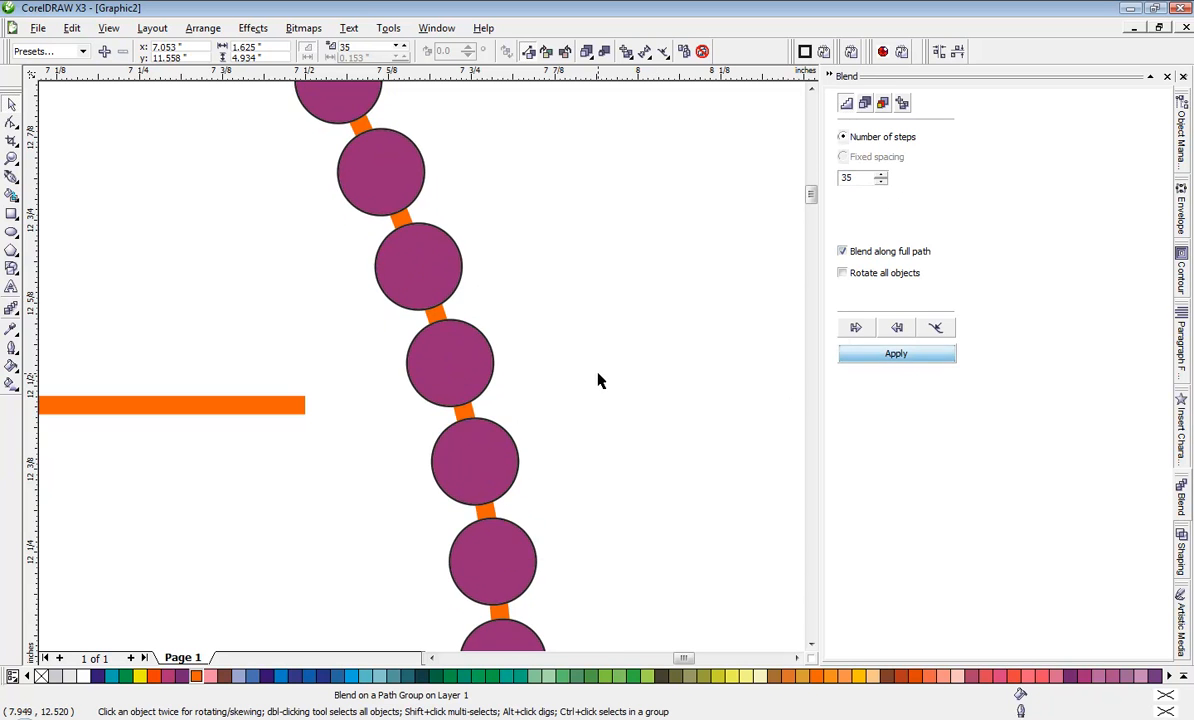
# Step: Try 38 and 36 steps for the right curve's blend, and return it to 35 steps
pyautogui.click(881, 175)
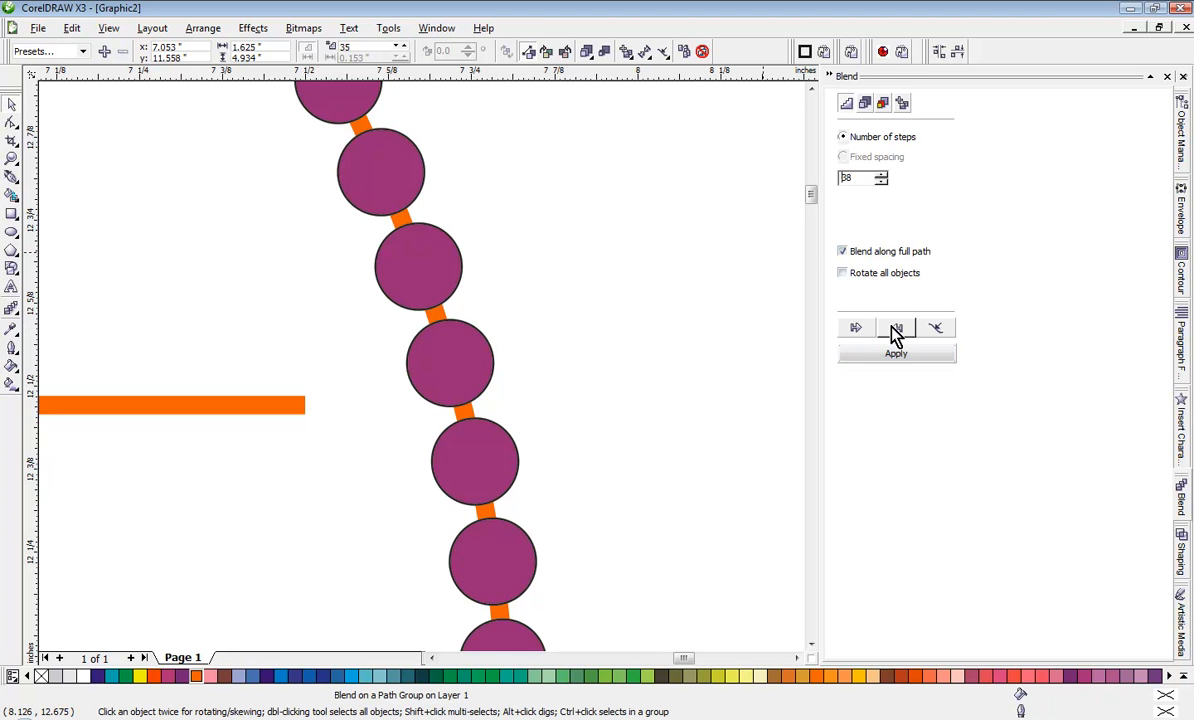
pyautogui.click(894, 353)
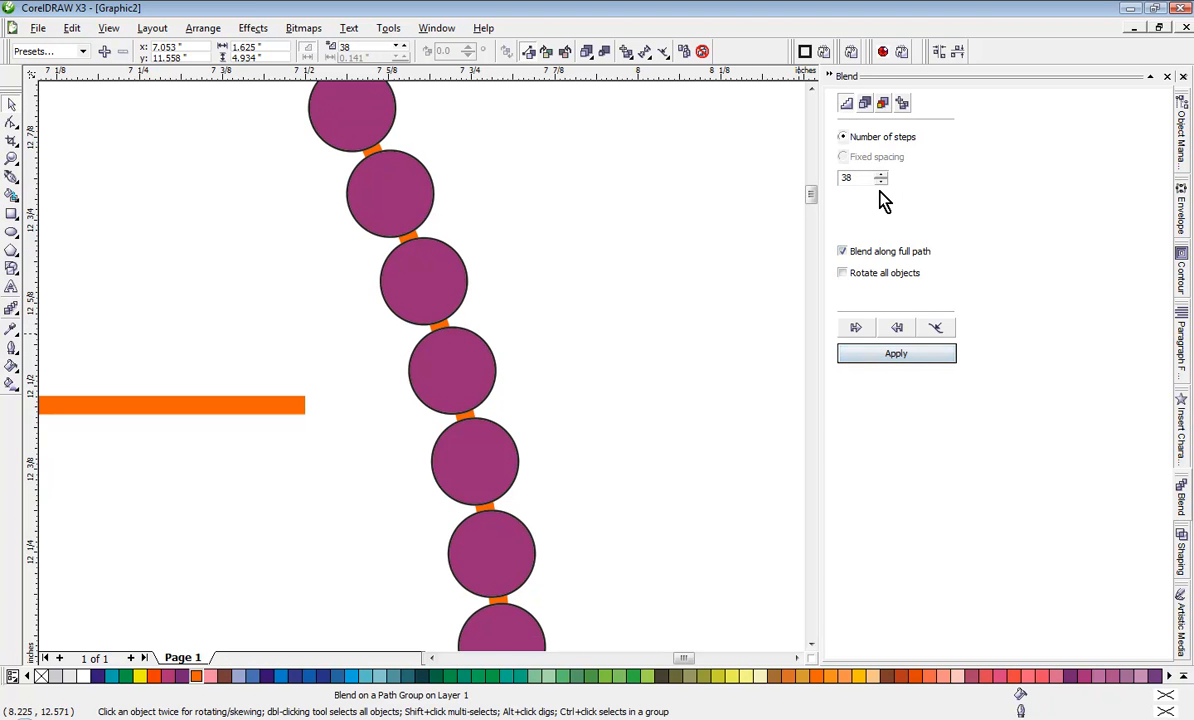
pyautogui.click(881, 181)
pyautogui.click(882, 354)
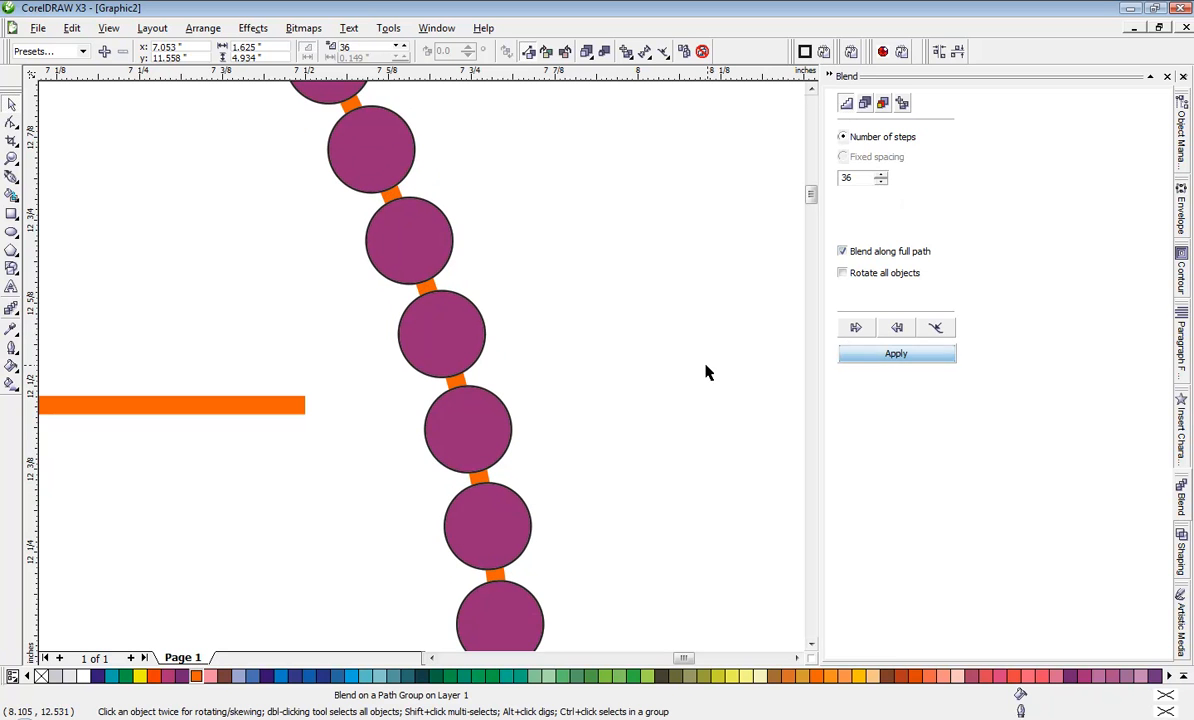
pyautogui.click(881, 181)
pyautogui.click(895, 354)
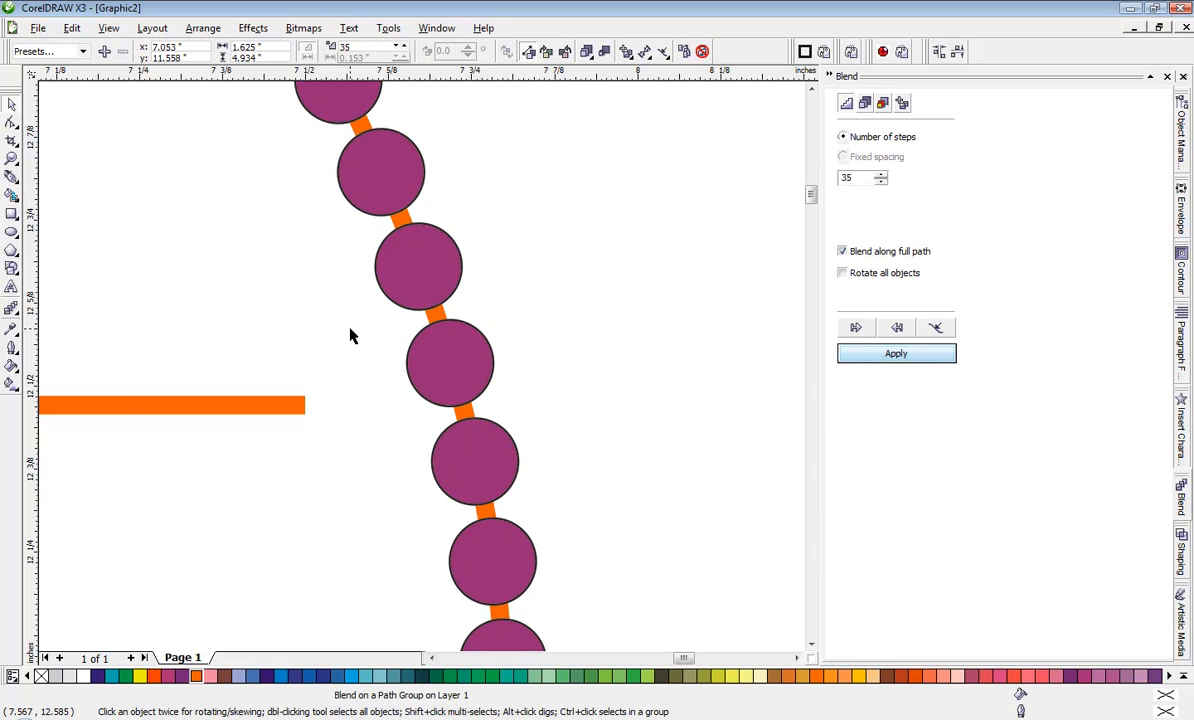
# Step: Place a copy of the right curve's circle blend left of the fish, centred at about x 3.84, y 11.63 inches
pyautogui.scroll(-3, 421, 366)
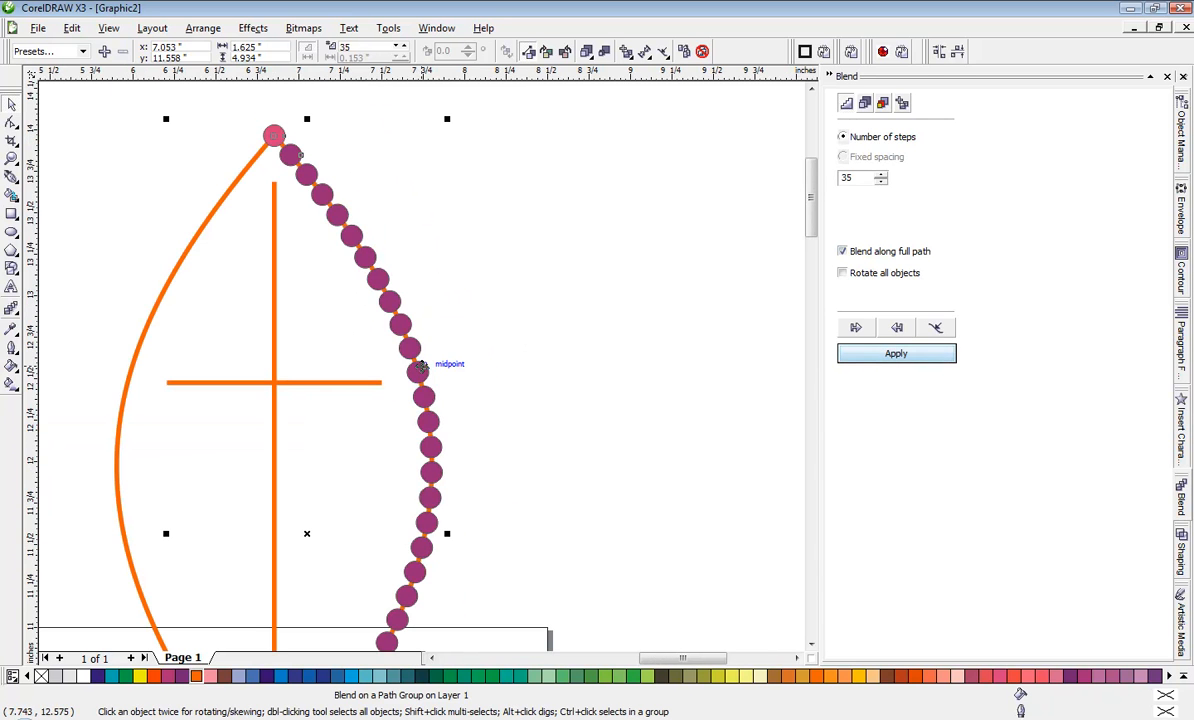
pyautogui.scroll(-2, 421, 375)
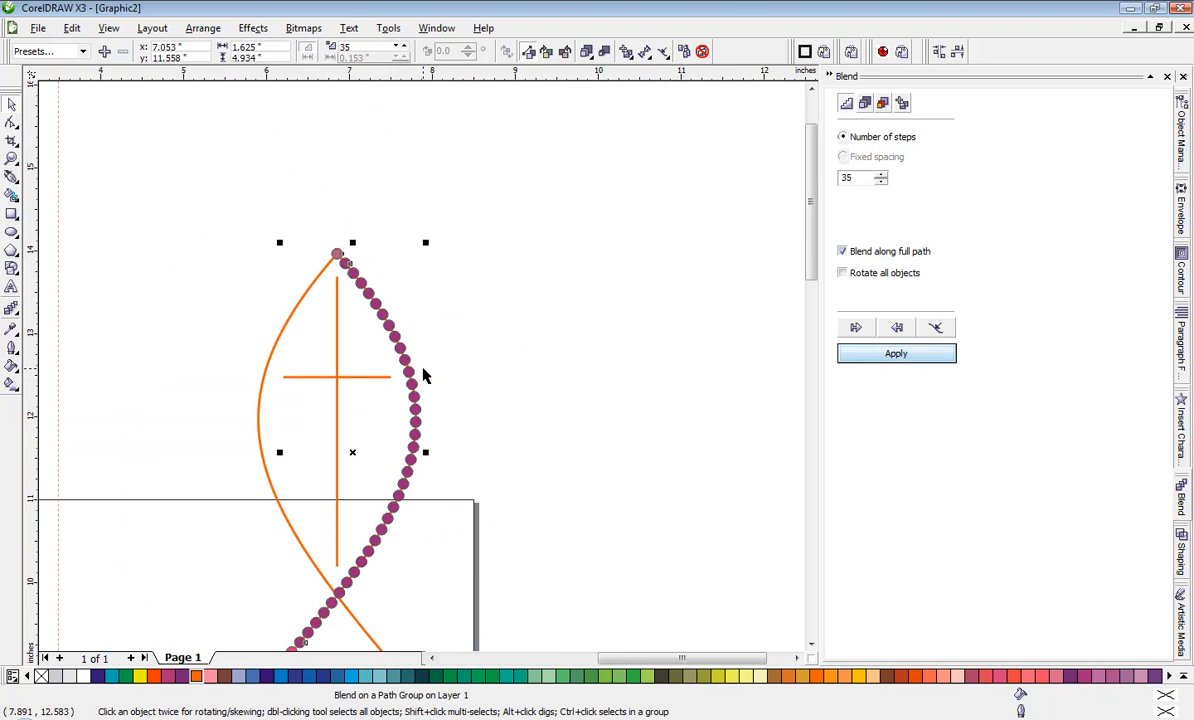
pyautogui.scroll(1, 421, 375)
pyautogui.scroll(-1, 450, 405)
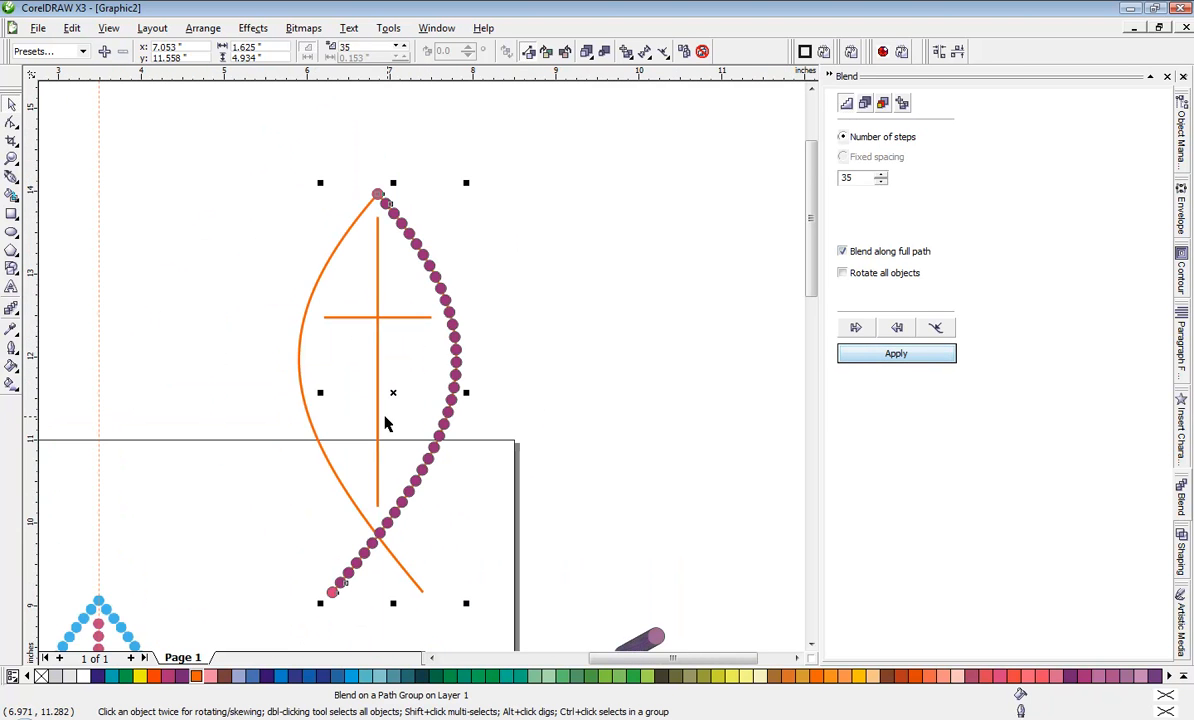
pyautogui.click(250, 395)
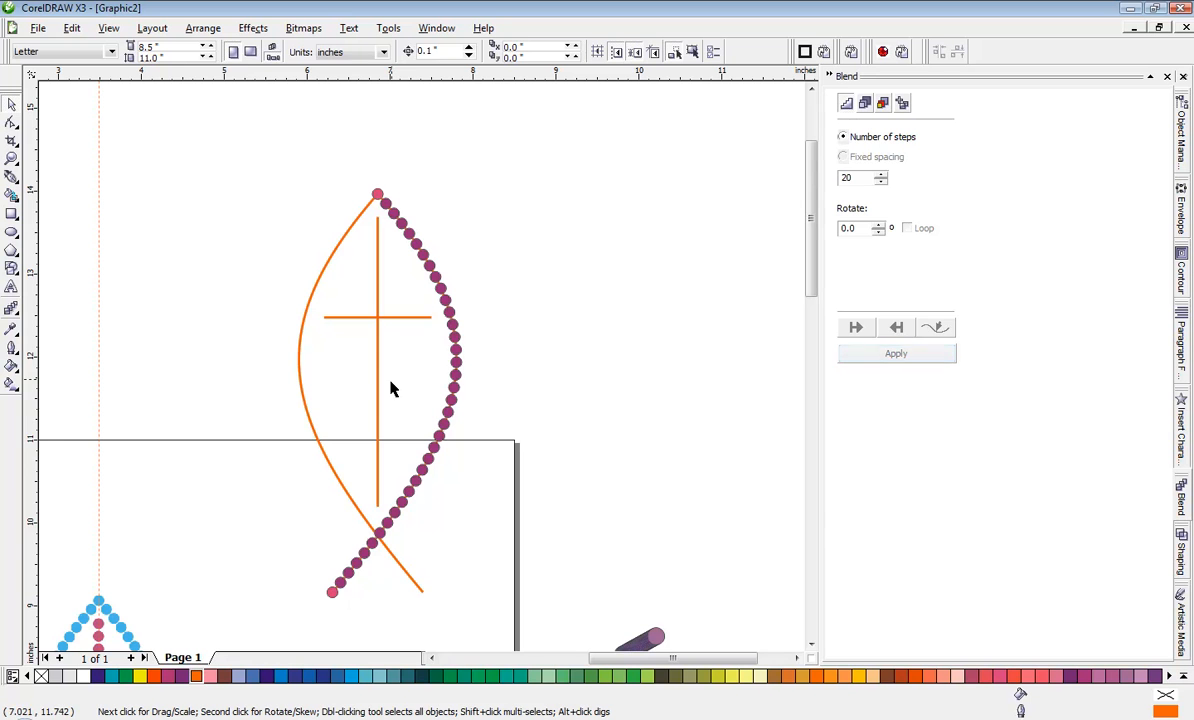
pyautogui.click(457, 358)
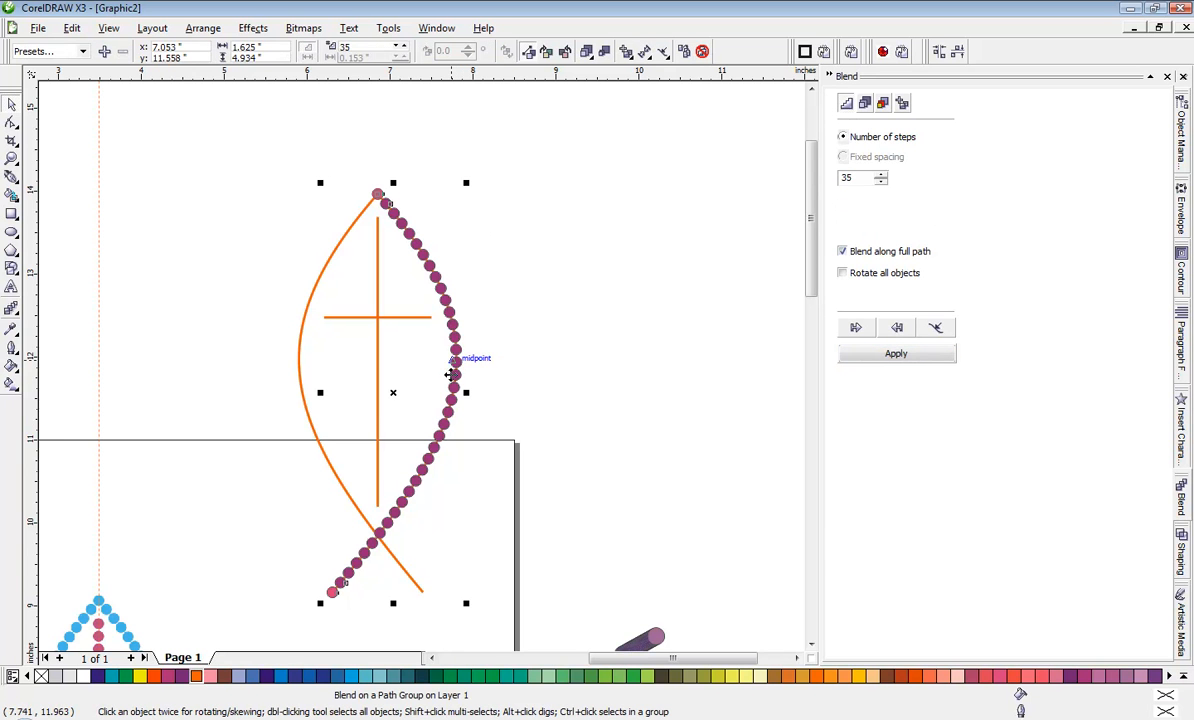
pyautogui.click(461, 375)
pyautogui.moveTo(461, 375); pyautogui.dragTo(194, 369)
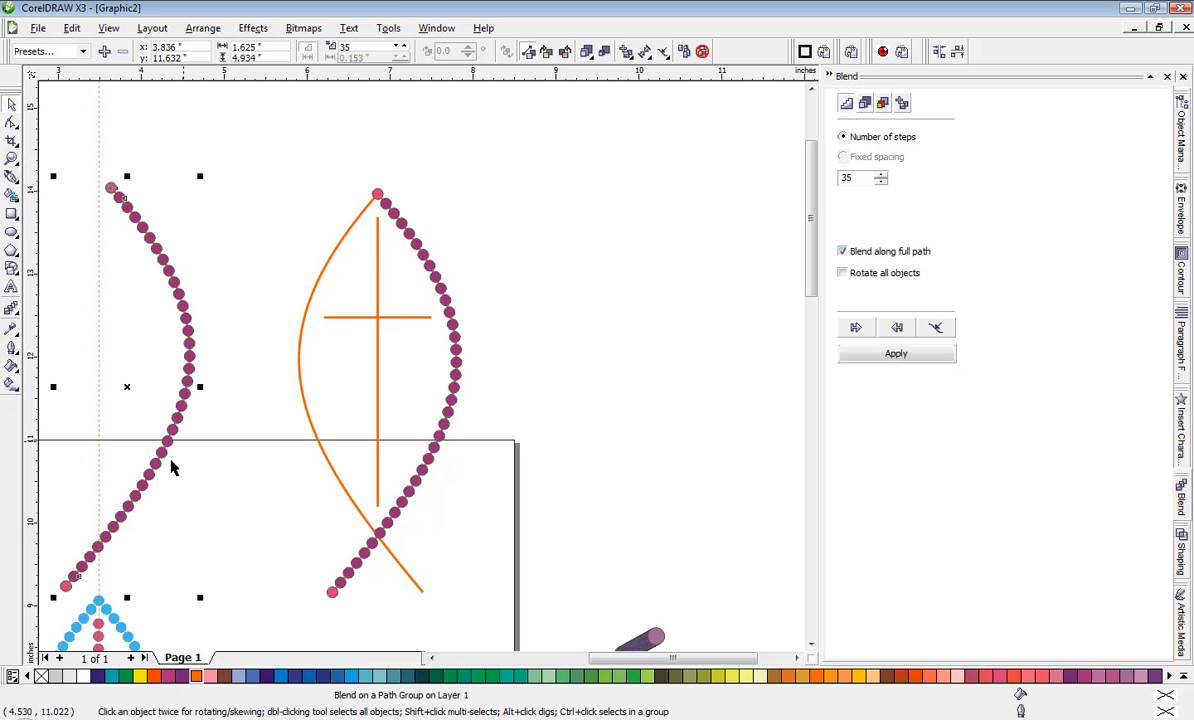
pyautogui.click(938, 329)
pyautogui.click(970, 347)
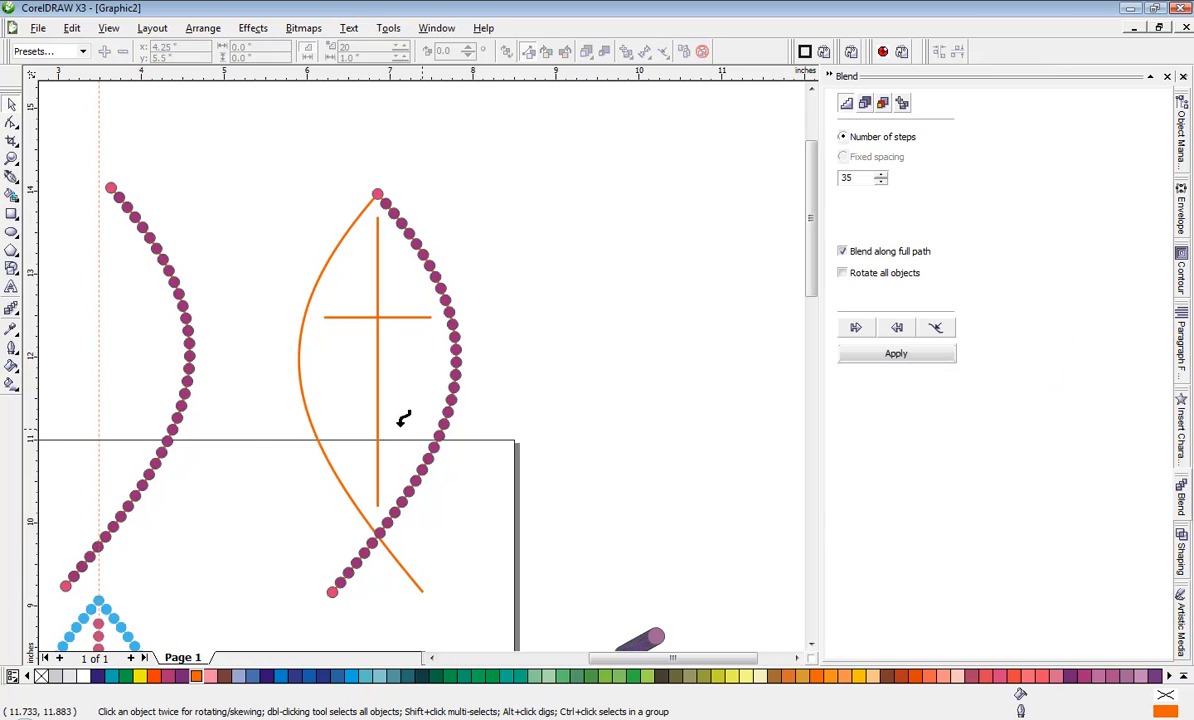
pyautogui.click(315, 422)
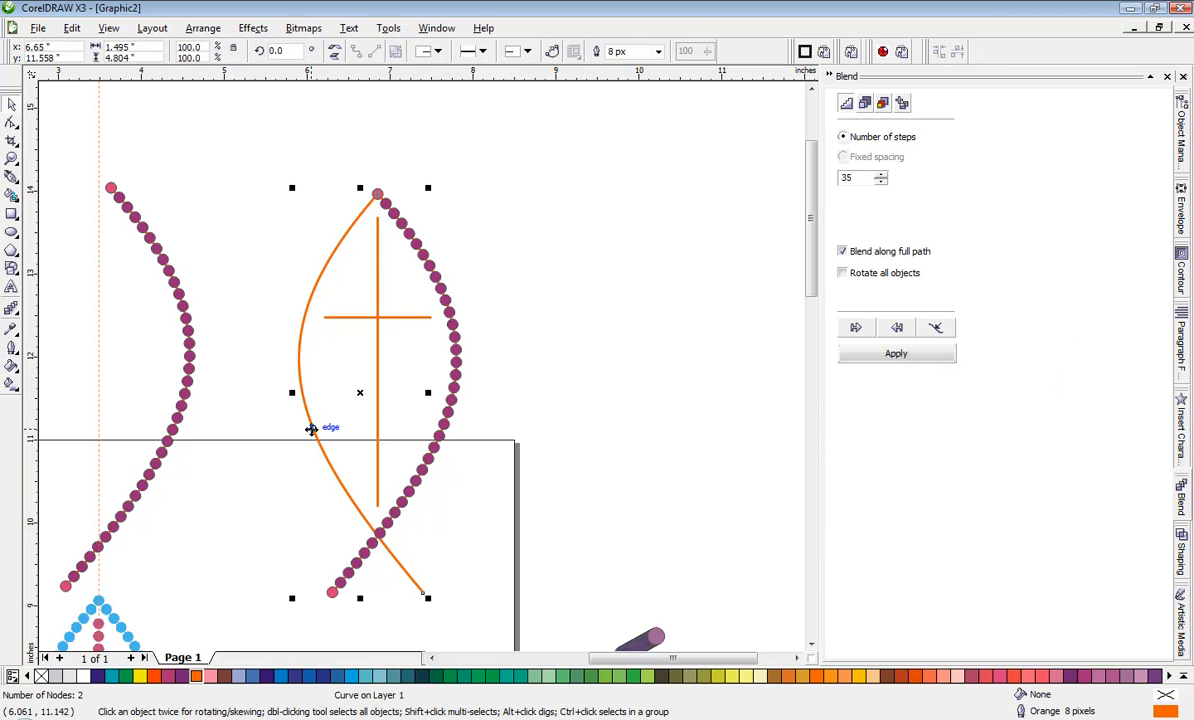
pyautogui.click(193, 316)
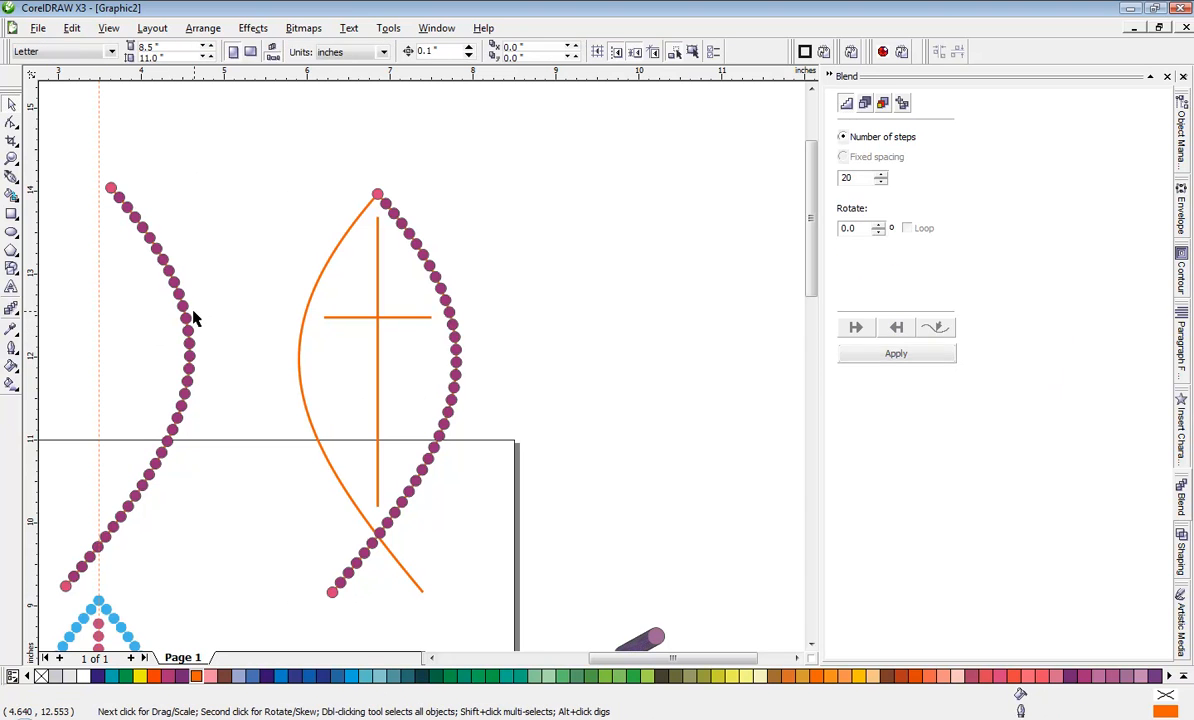
# Step: Assign the fish's left curve as the new path for the copied 35-step blend and apply it
pyautogui.click(190, 322)
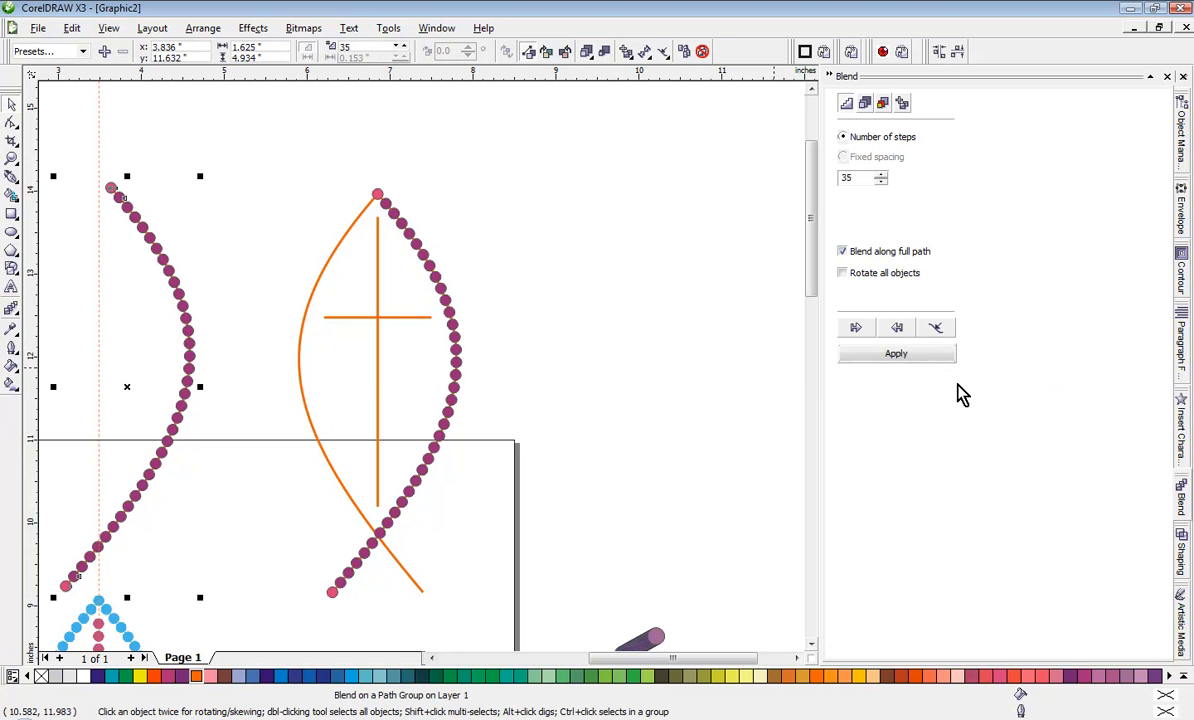
pyautogui.click(936, 328)
pyautogui.click(948, 347)
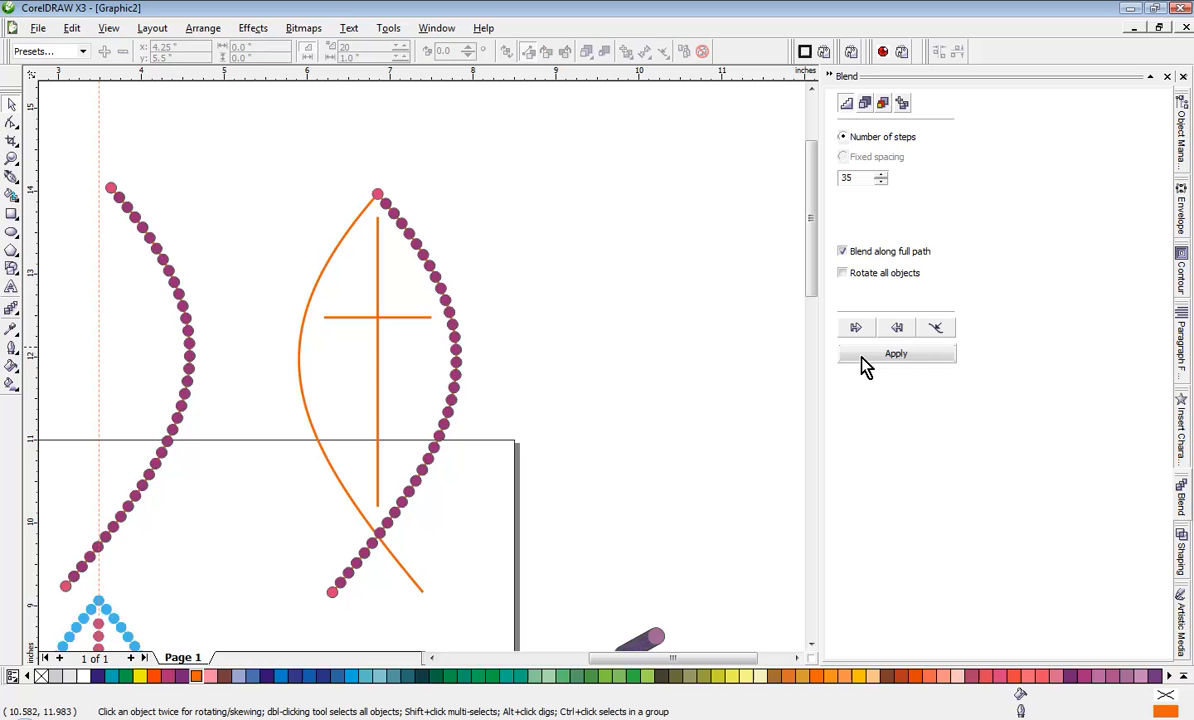
pyautogui.click(304, 380)
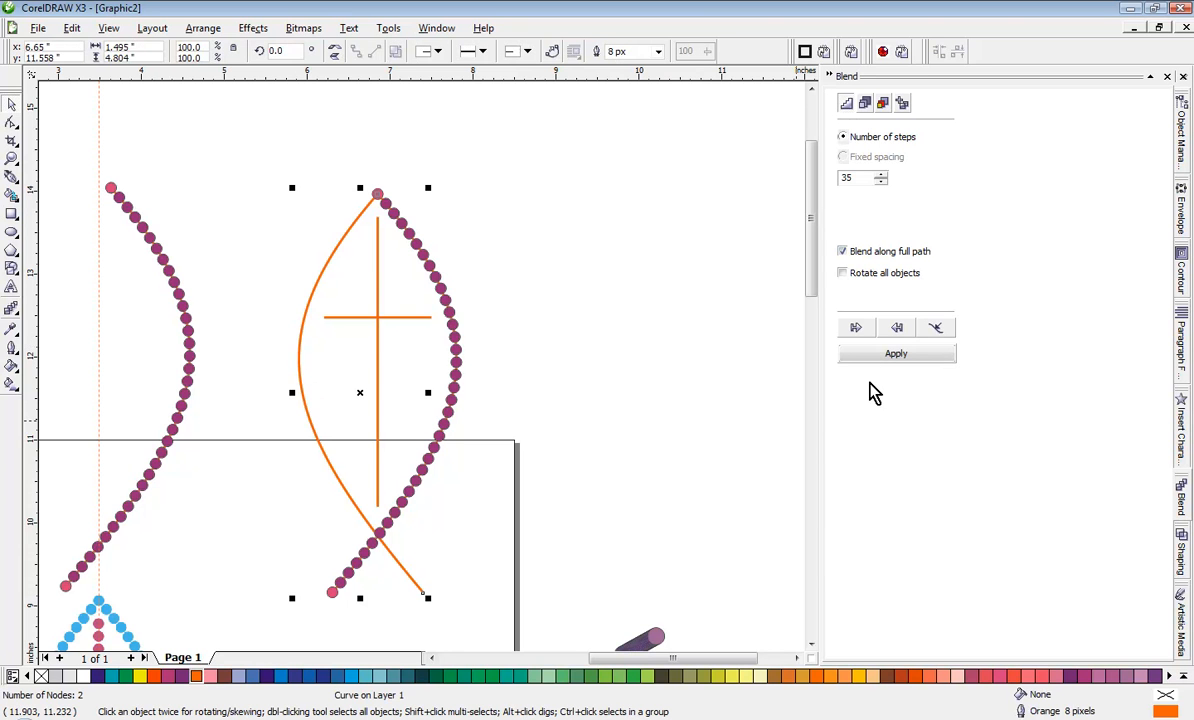
pyautogui.click(850, 353)
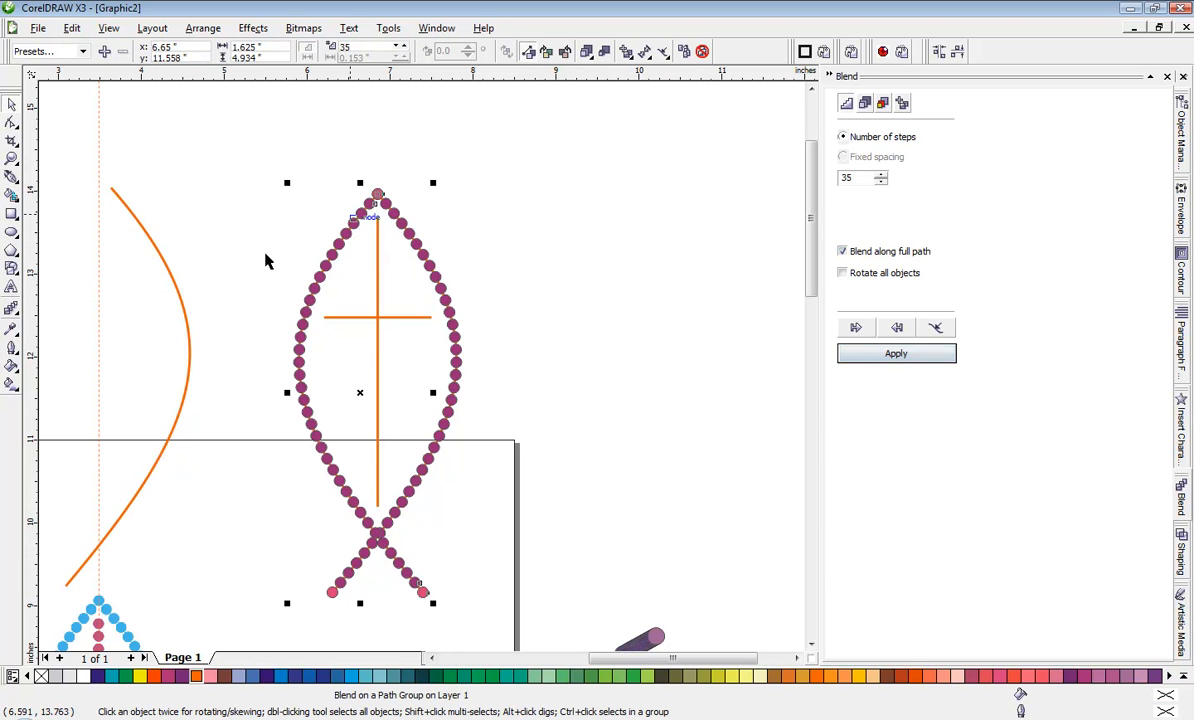
# Step: Delete the leftover orange curve from the copied blend, left of the fish
pyautogui.click(559, 405)
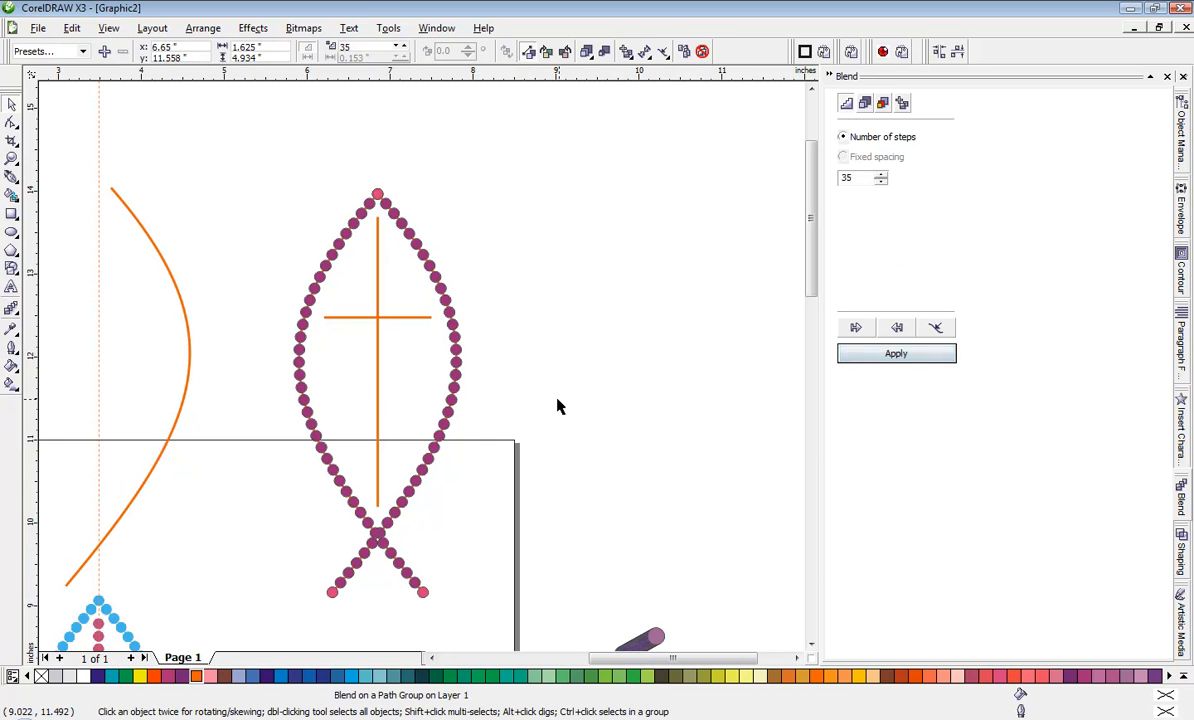
pyautogui.click(189, 352)
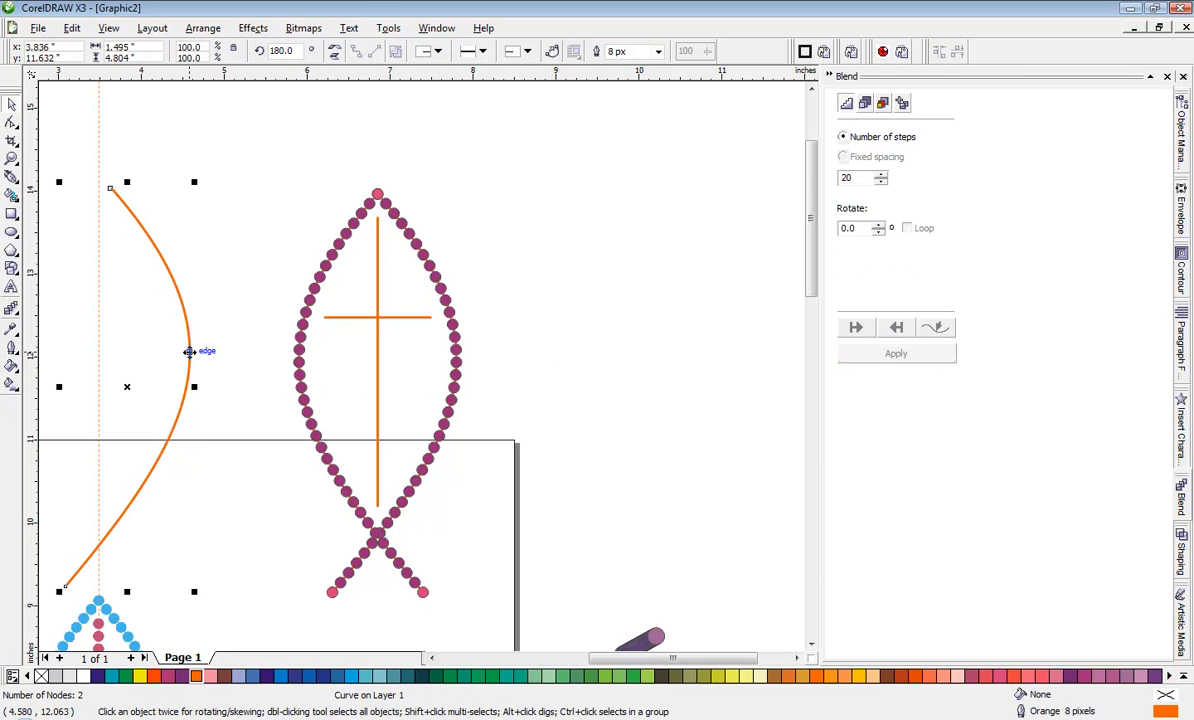
pyautogui.press('Delete')
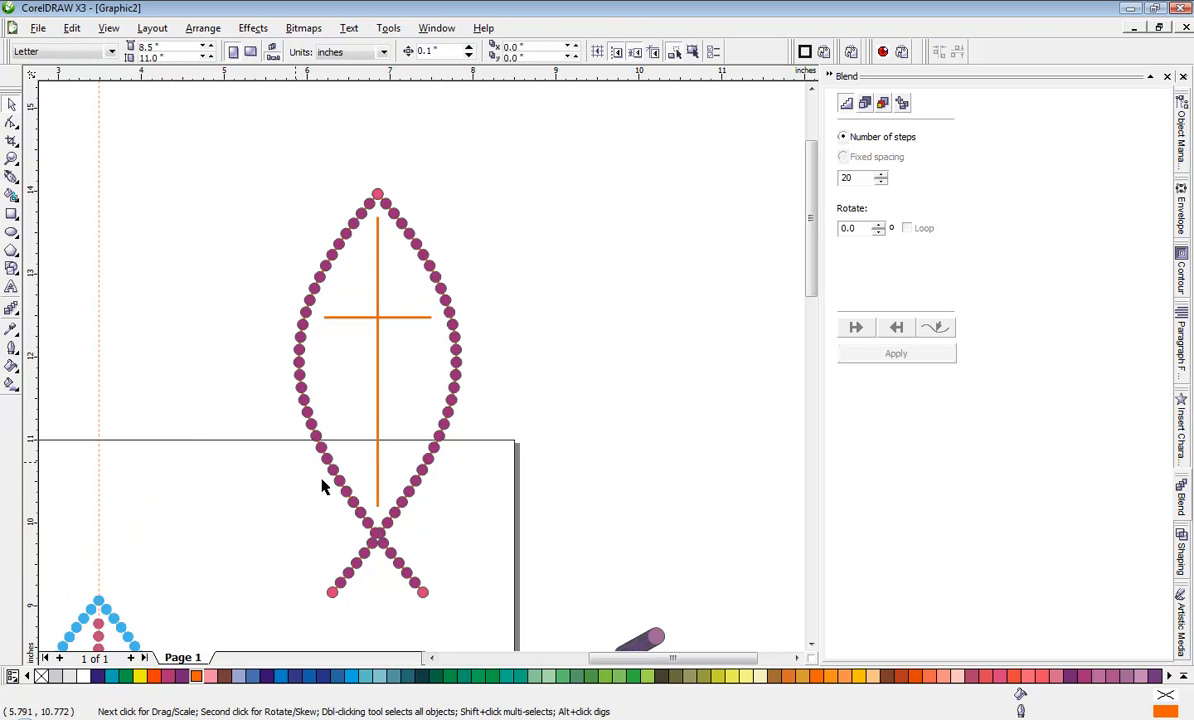
# Step: Examine the overlapping circles where the fish's curves cross and the spacing down to the tail ends
pyautogui.scroll(2, 368, 584)
pyautogui.scroll(2, 437, 302)
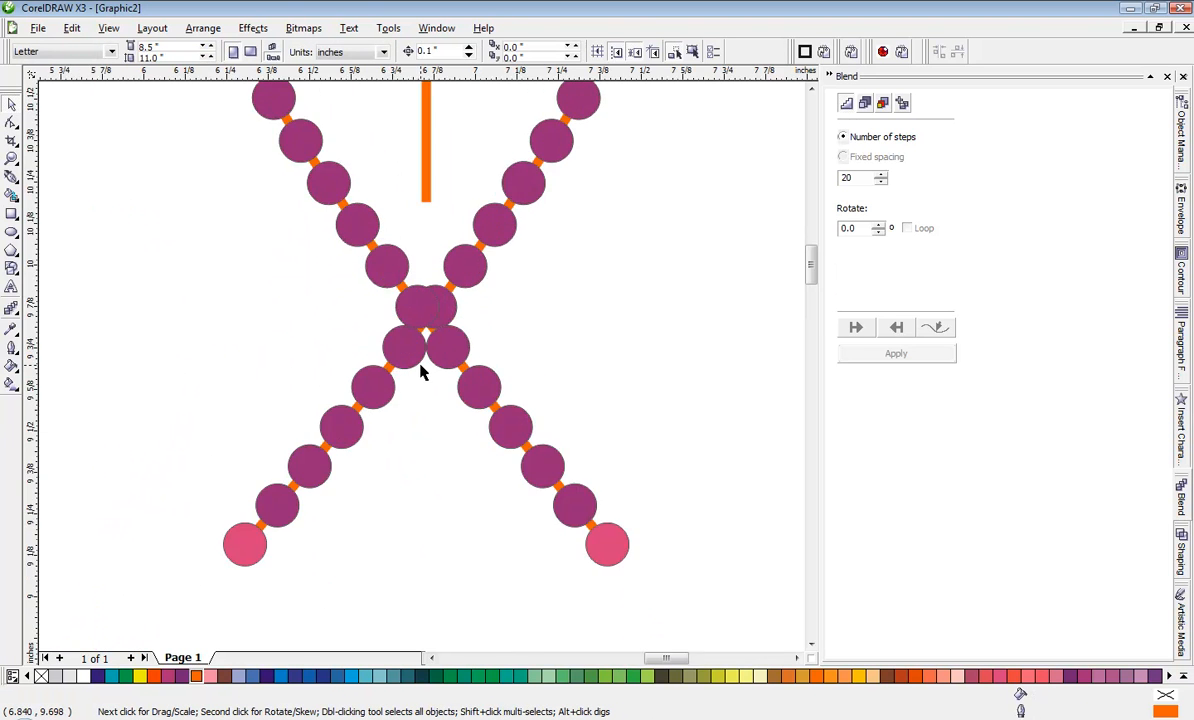
pyautogui.scroll(-1, 421, 372)
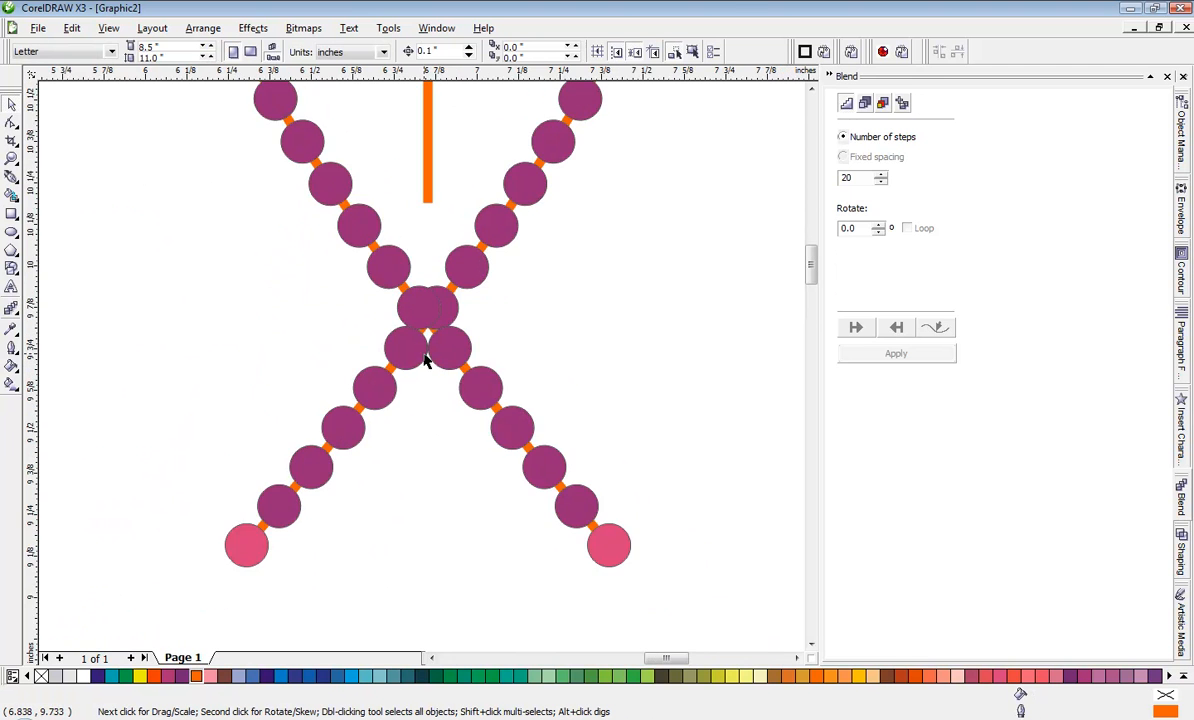
pyautogui.scroll(1, 425, 360)
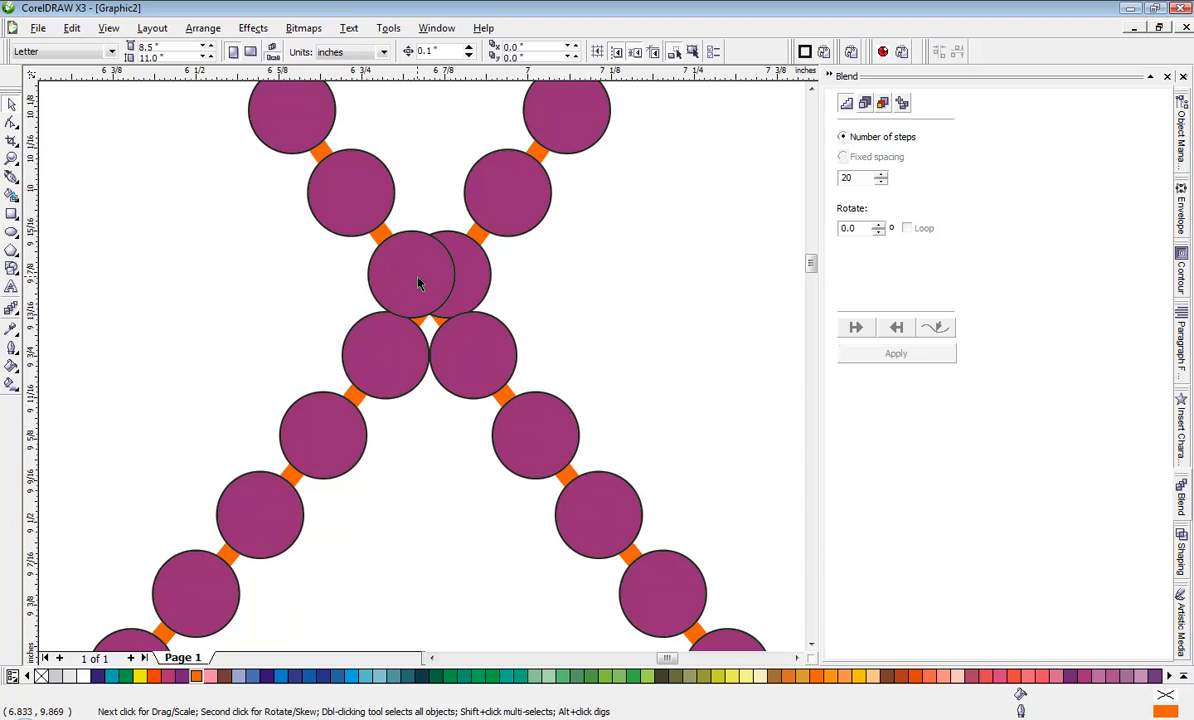
pyautogui.scroll(-1, 422, 372)
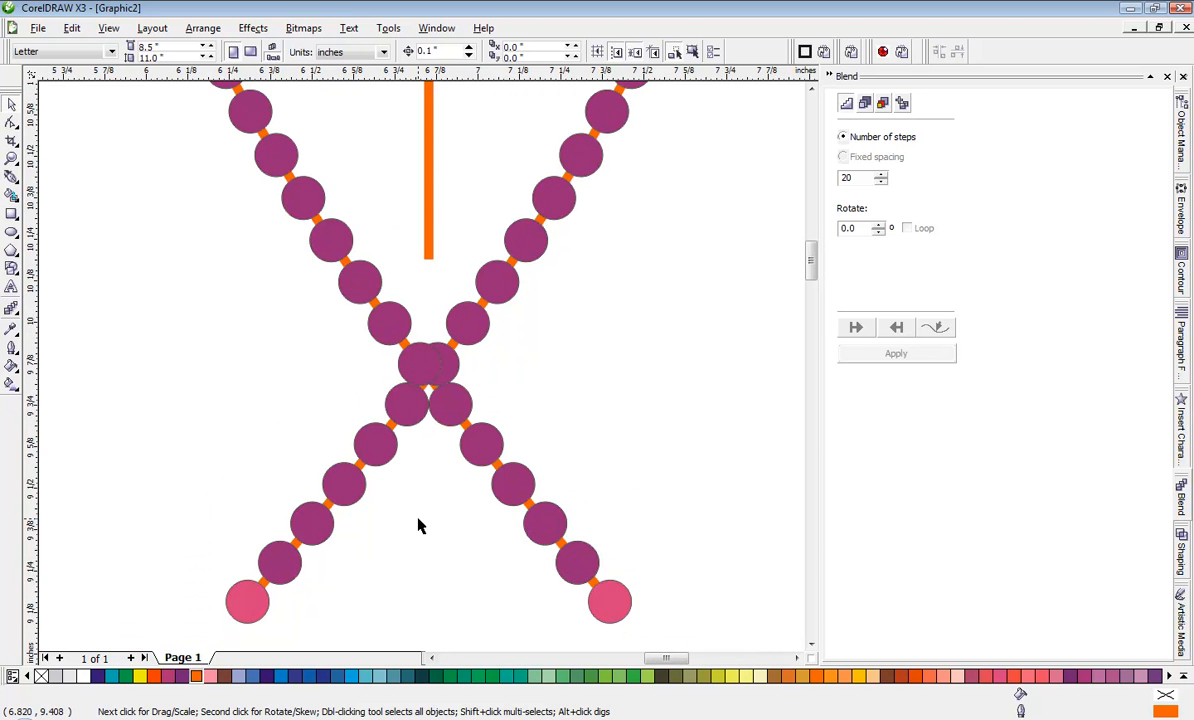
pyautogui.click(247, 605)
pyautogui.click(290, 629)
pyautogui.scroll(1, 421, 373)
pyautogui.click(432, 337)
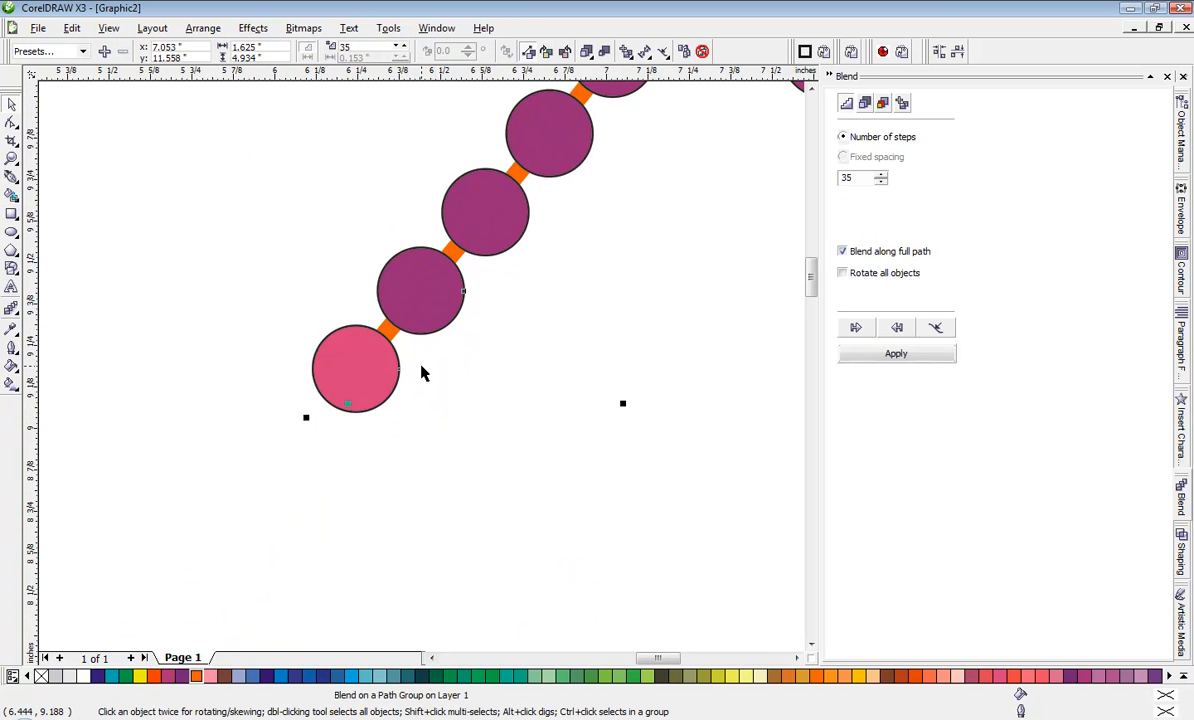
pyautogui.scroll(-2, 421, 373)
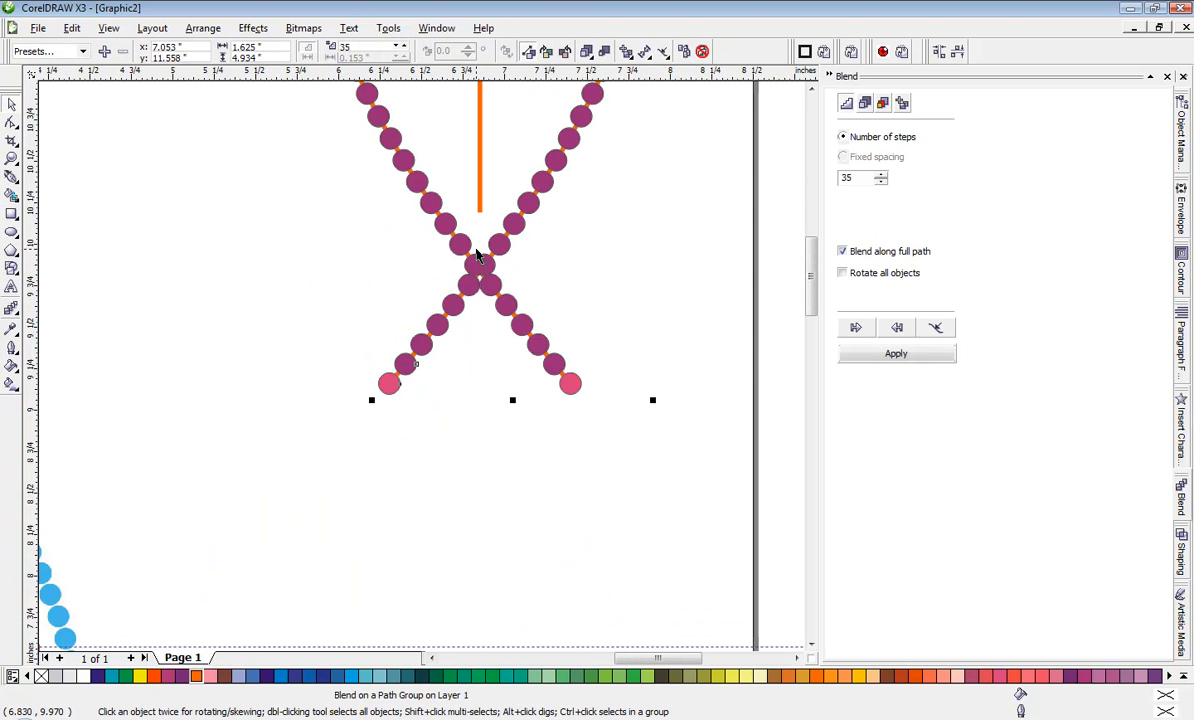
pyautogui.scroll(1, 421, 373)
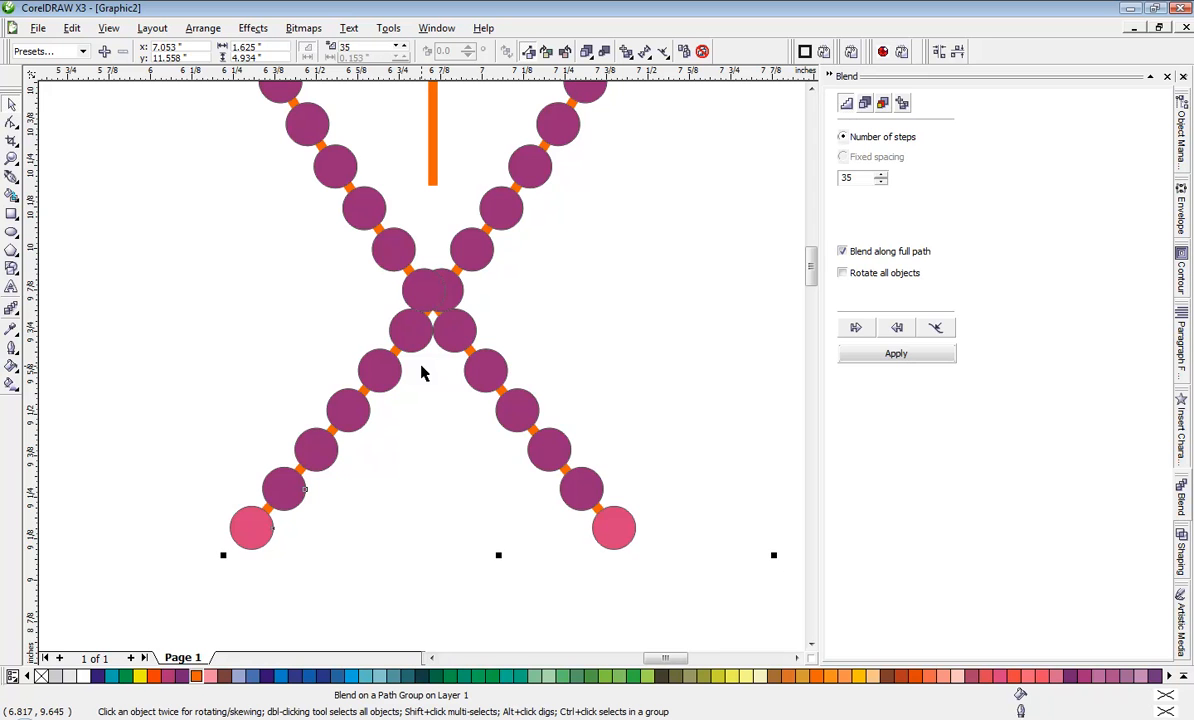
pyautogui.scroll(1, 304, 489)
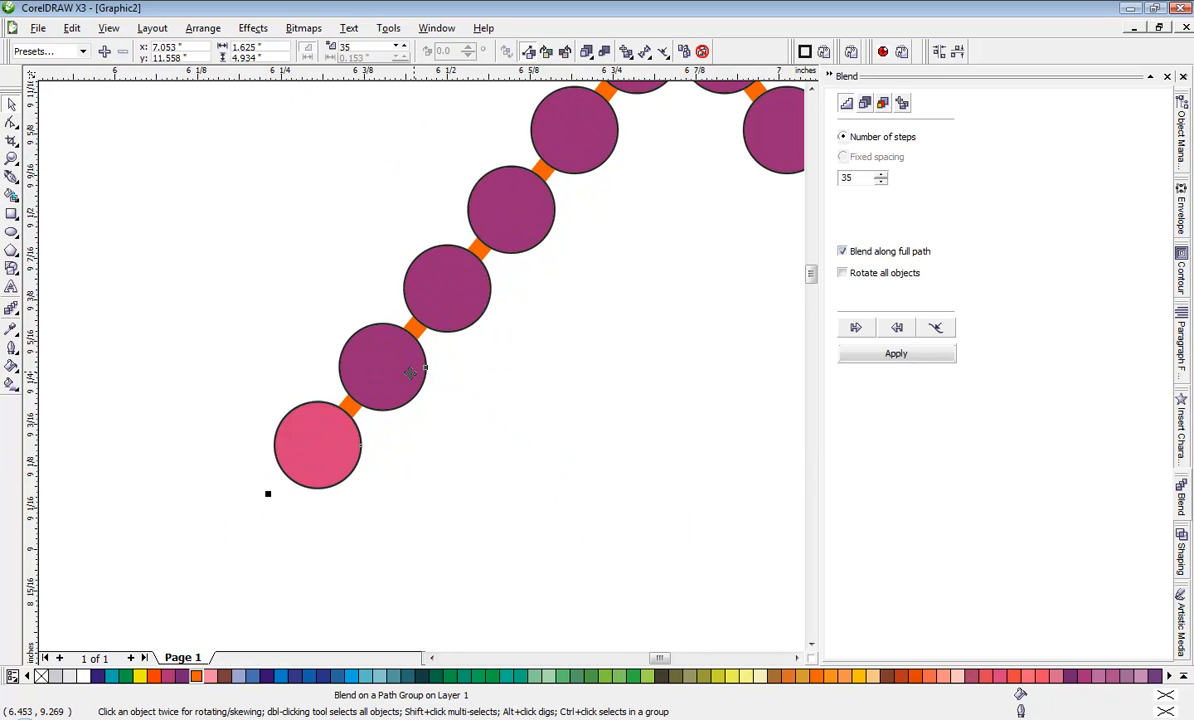
# Step: Select the orange path under the right curve's blend with the Shape tool for node editing
pyautogui.click(12, 140)
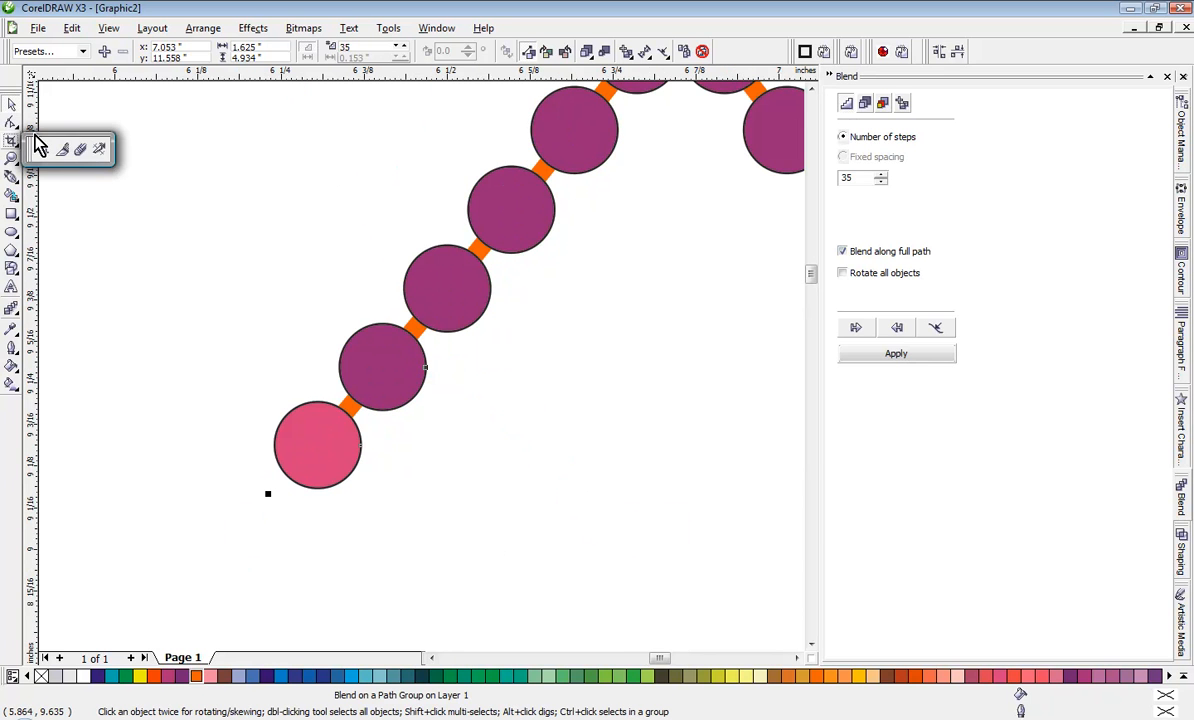
pyautogui.click(12, 122)
pyautogui.scroll(-2, 426, 376)
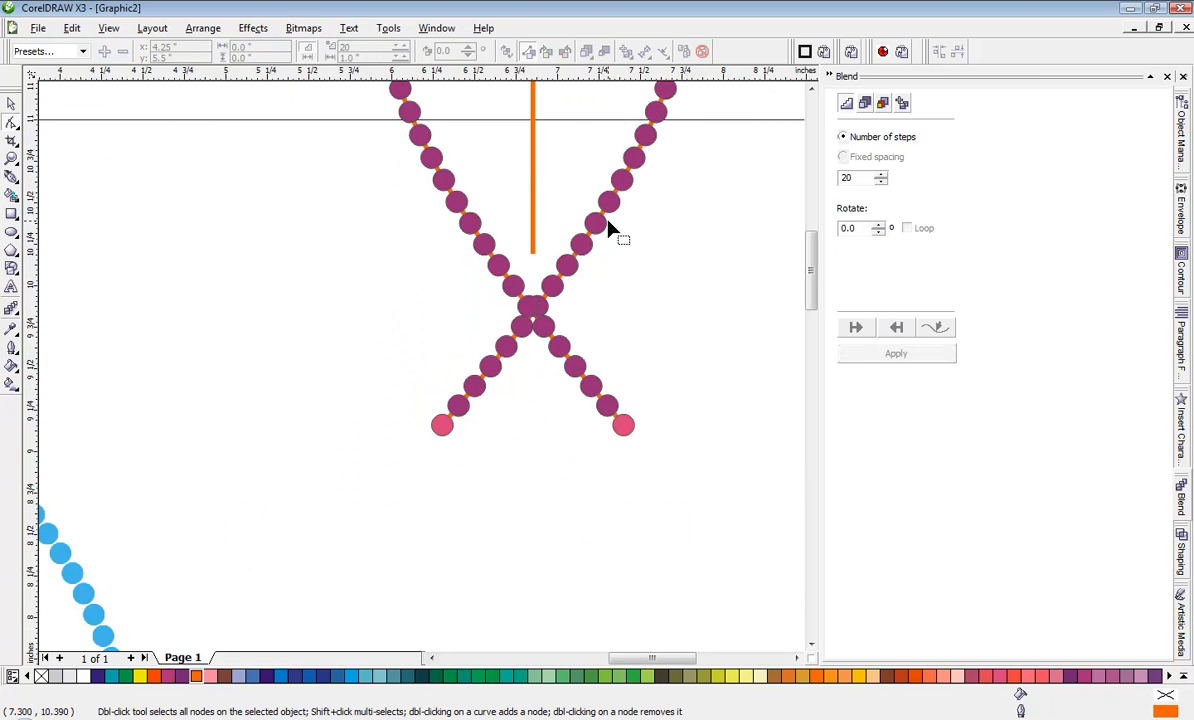
pyautogui.scroll(1, 528, 360)
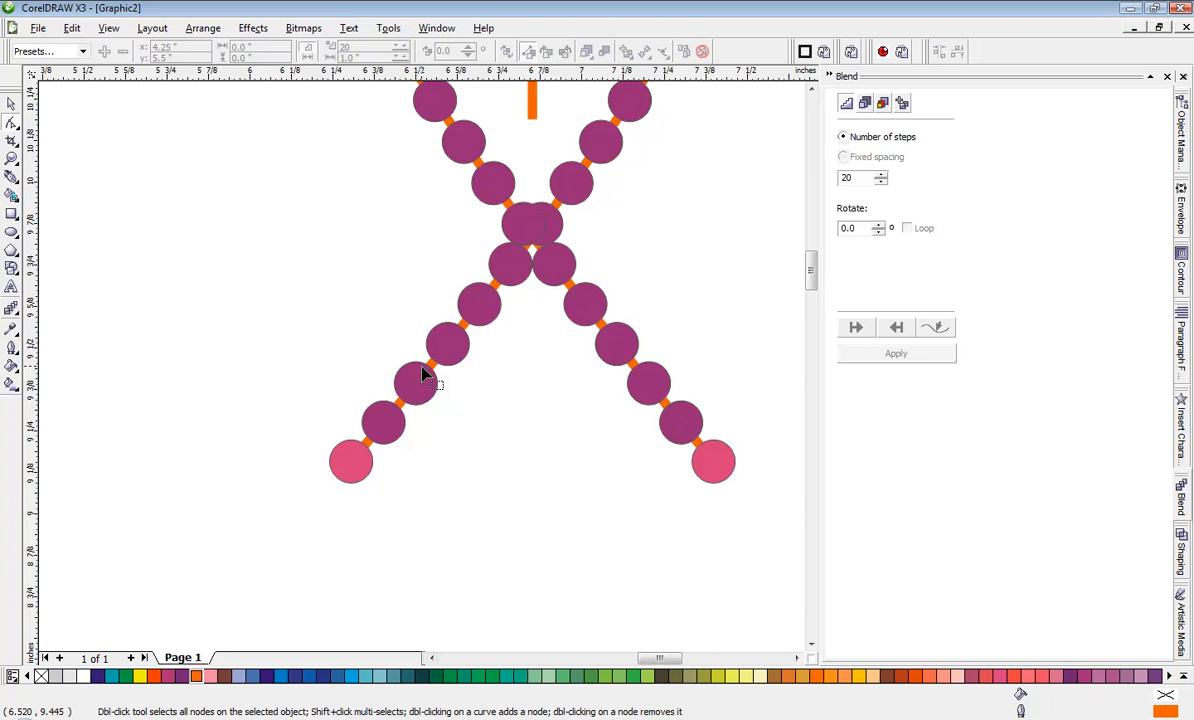
pyautogui.scroll(1, 420, 375)
pyautogui.click(387, 447)
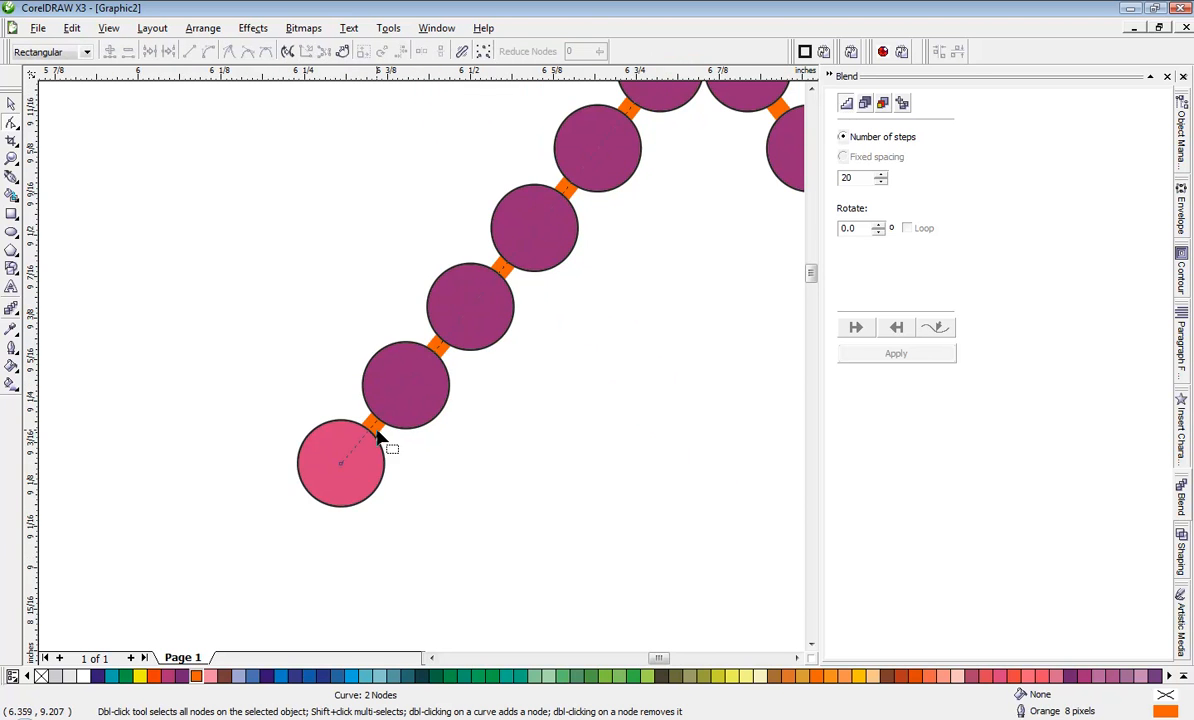
pyautogui.scroll(-1, 422, 374)
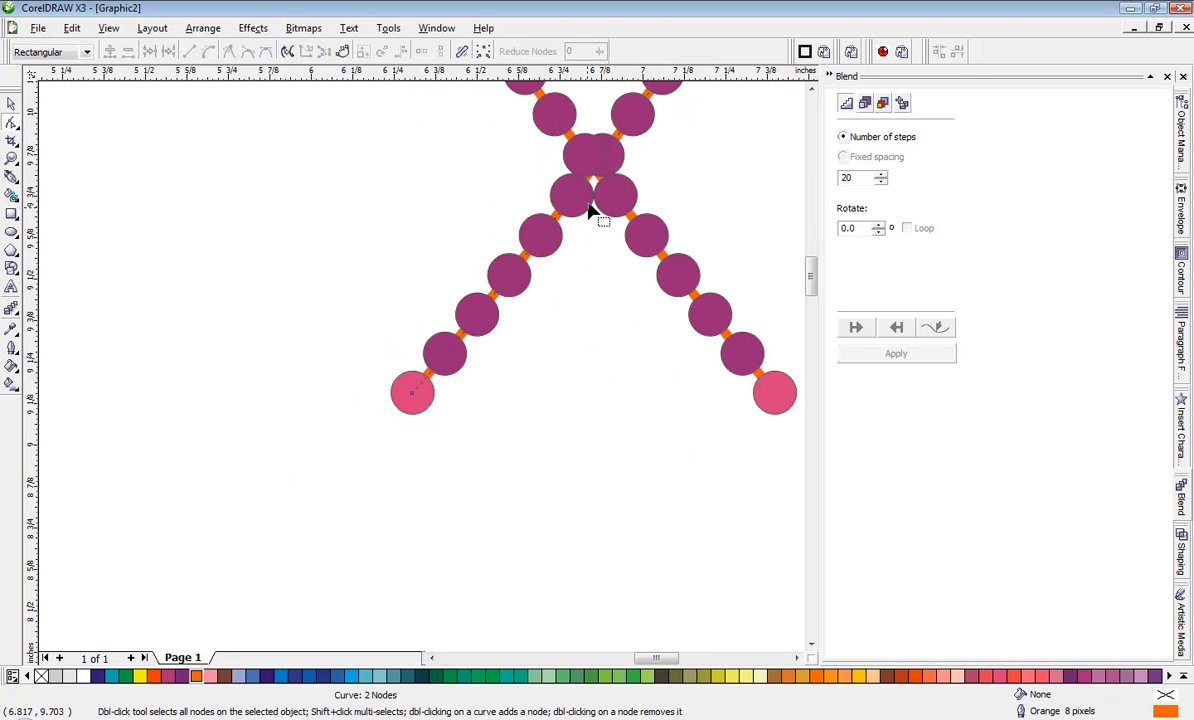
pyautogui.scroll(1, 420, 374)
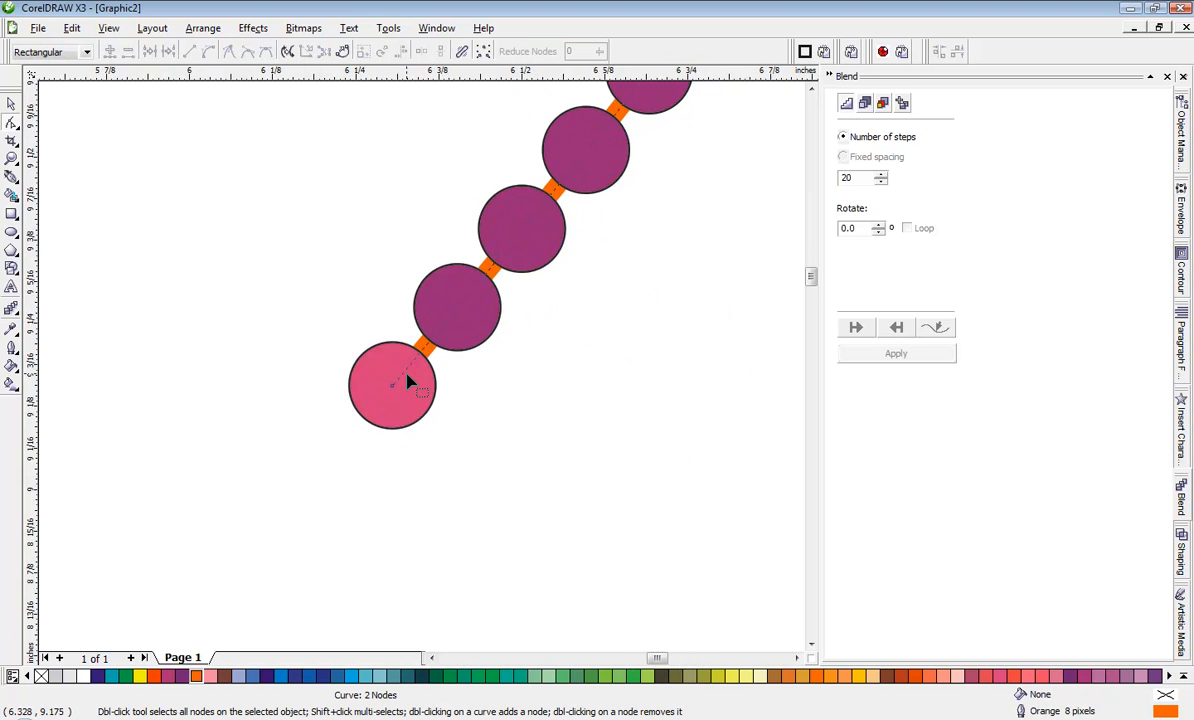
pyautogui.scroll(-2, 408, 381)
pyautogui.scroll(1, 508, 262)
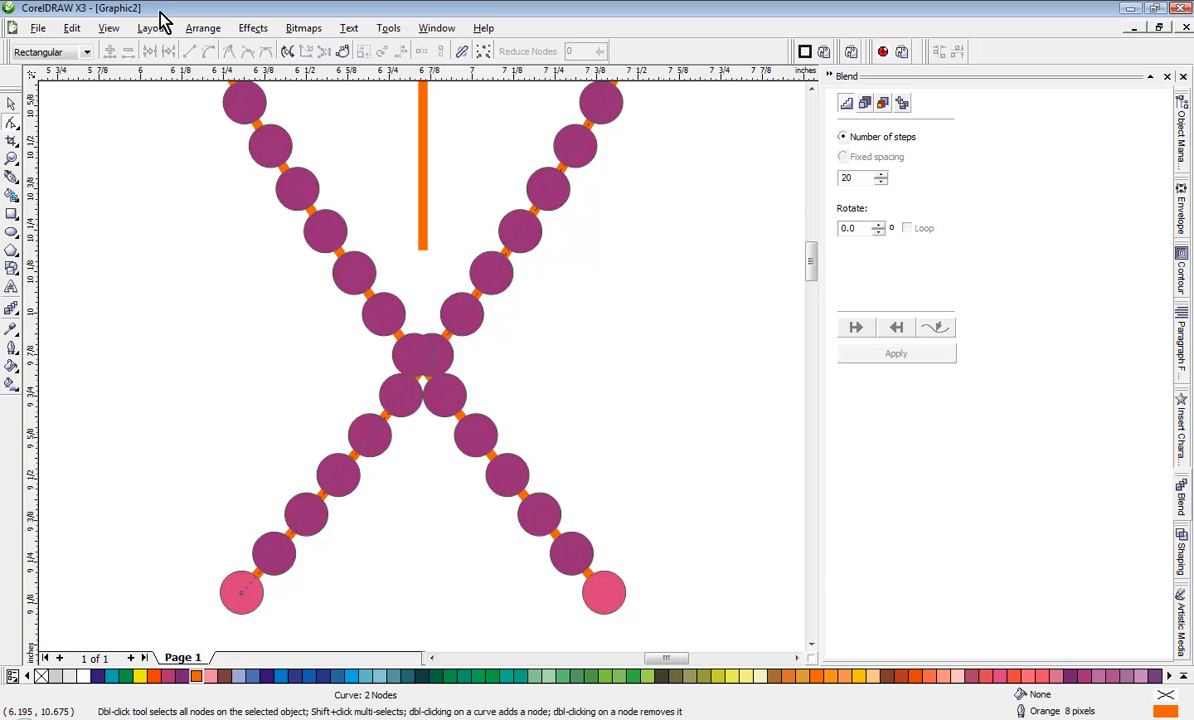
# Step: Turn off Snap to Objects and move the path's end node at the left tail tip outward to about x 6.275, y 9.158 inches
pyautogui.click(108, 27)
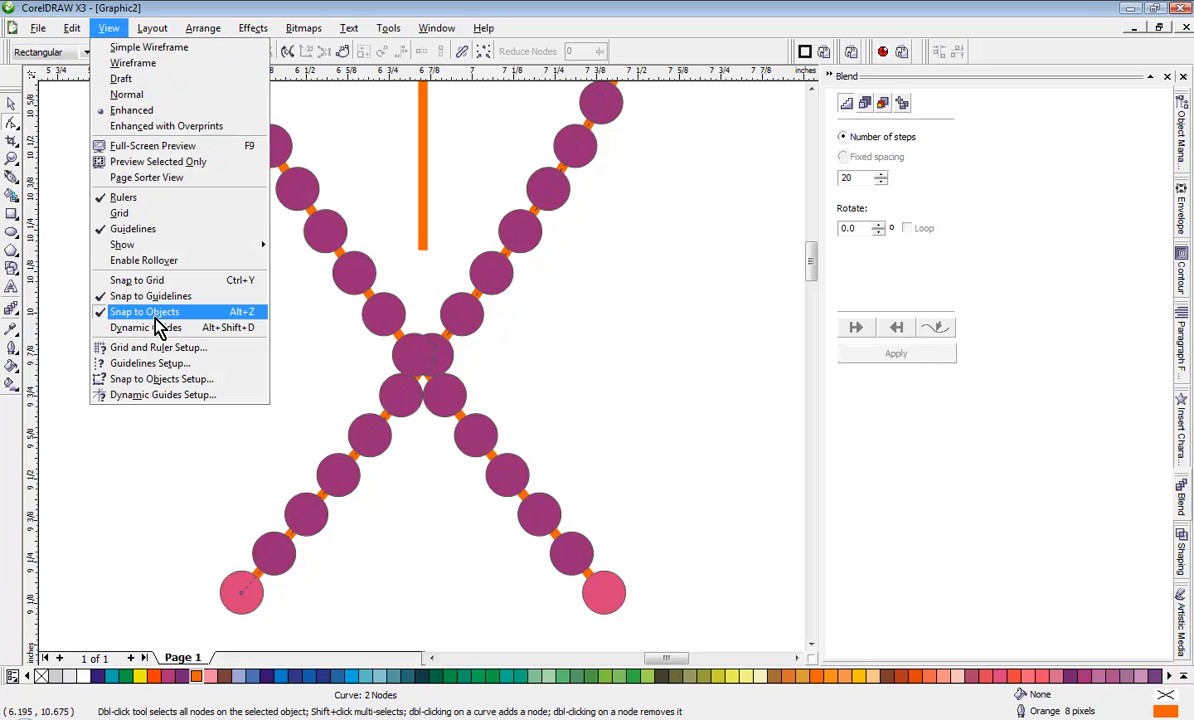
pyautogui.click(155, 314)
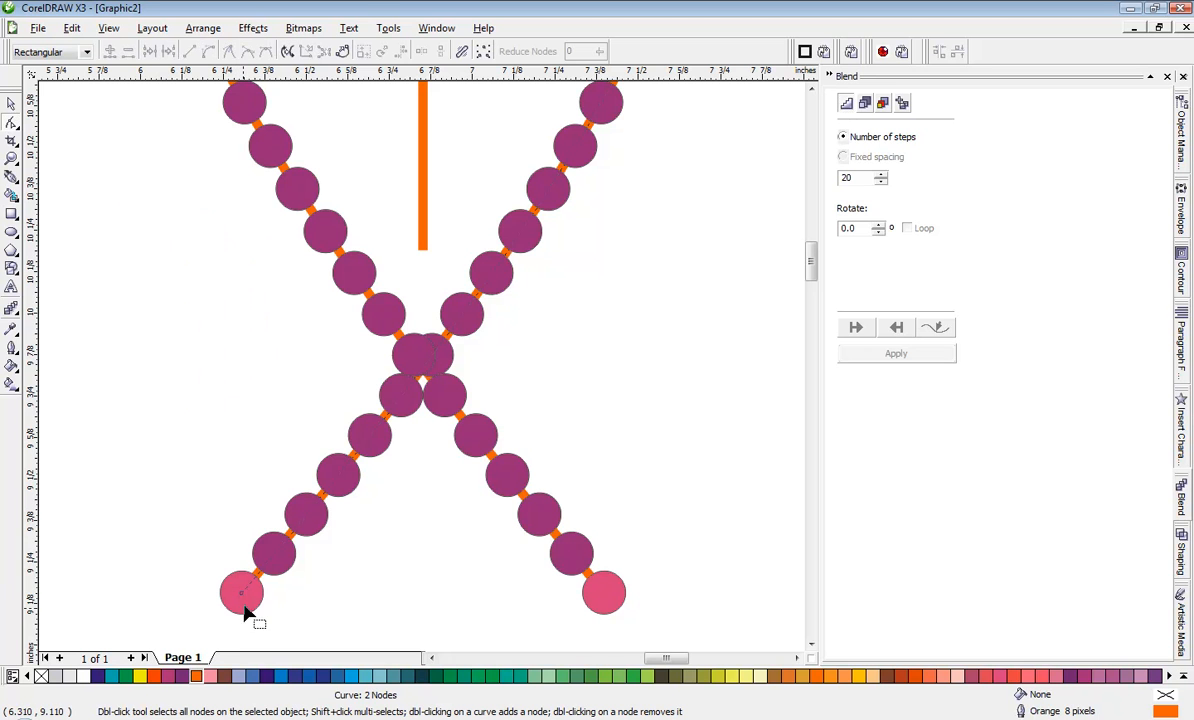
pyautogui.moveTo(243, 598); pyautogui.dragTo(230, 597)
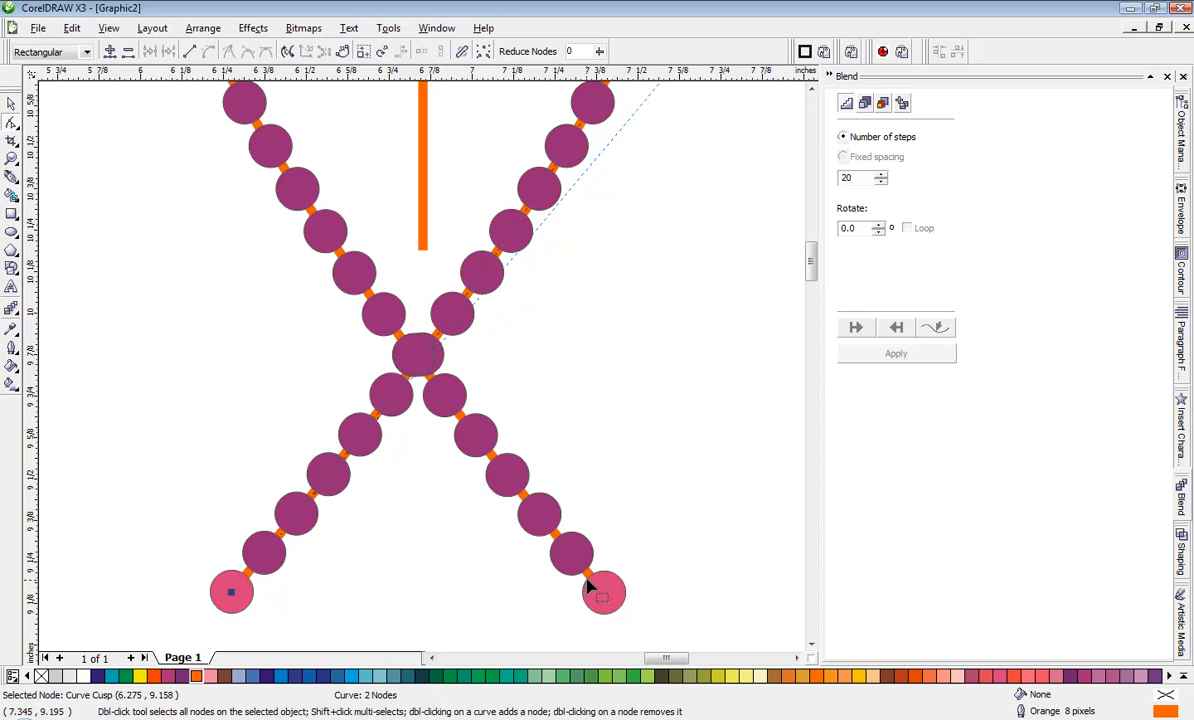
pyautogui.press('Escape')
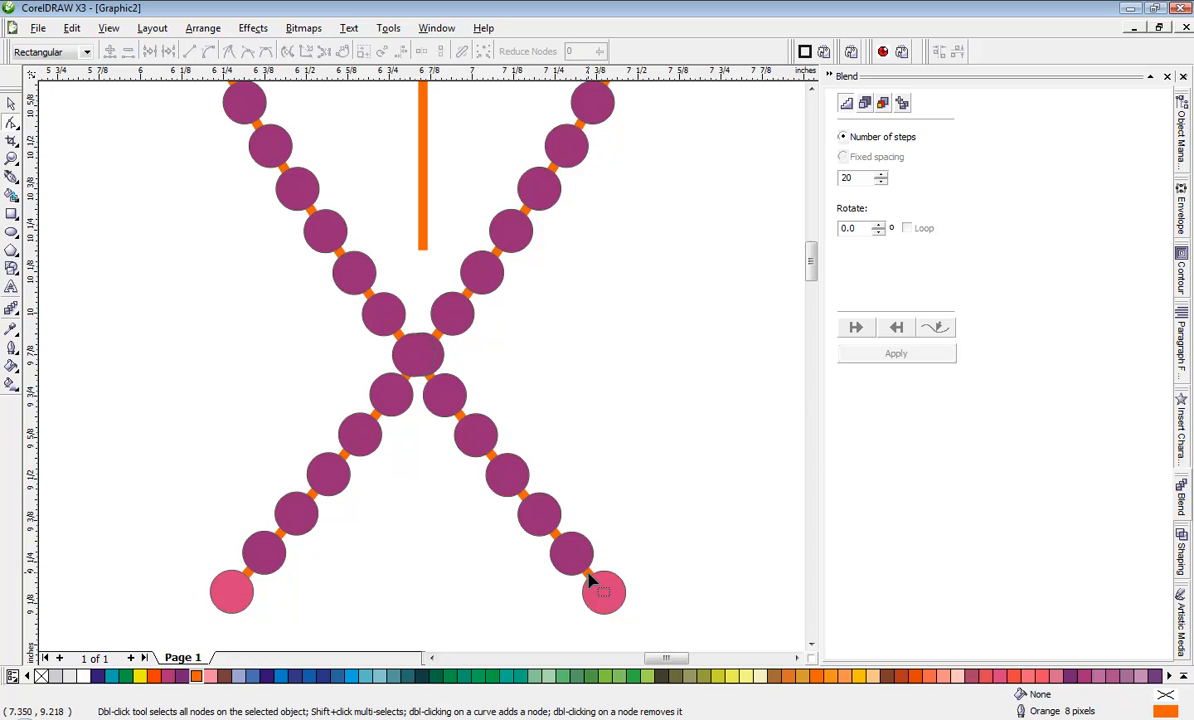
# Step: Move the end node of the fish's left curve path, at the right tail tip, to about x 7.423, y 9.150 inches so the crossing circles align
pyautogui.click(589, 578)
pyautogui.moveTo(606, 594); pyautogui.dragTo(616, 599)
pyautogui.scroll(1, 480, 530)
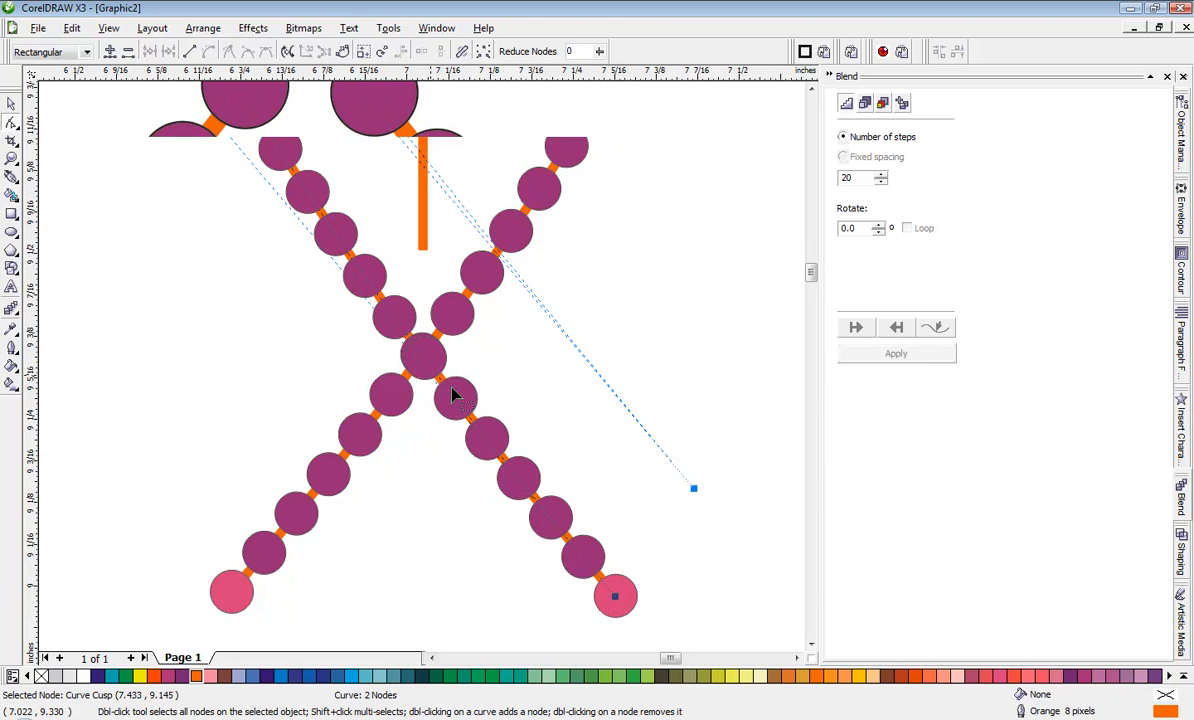
pyautogui.scroll(-1, 563, 425)
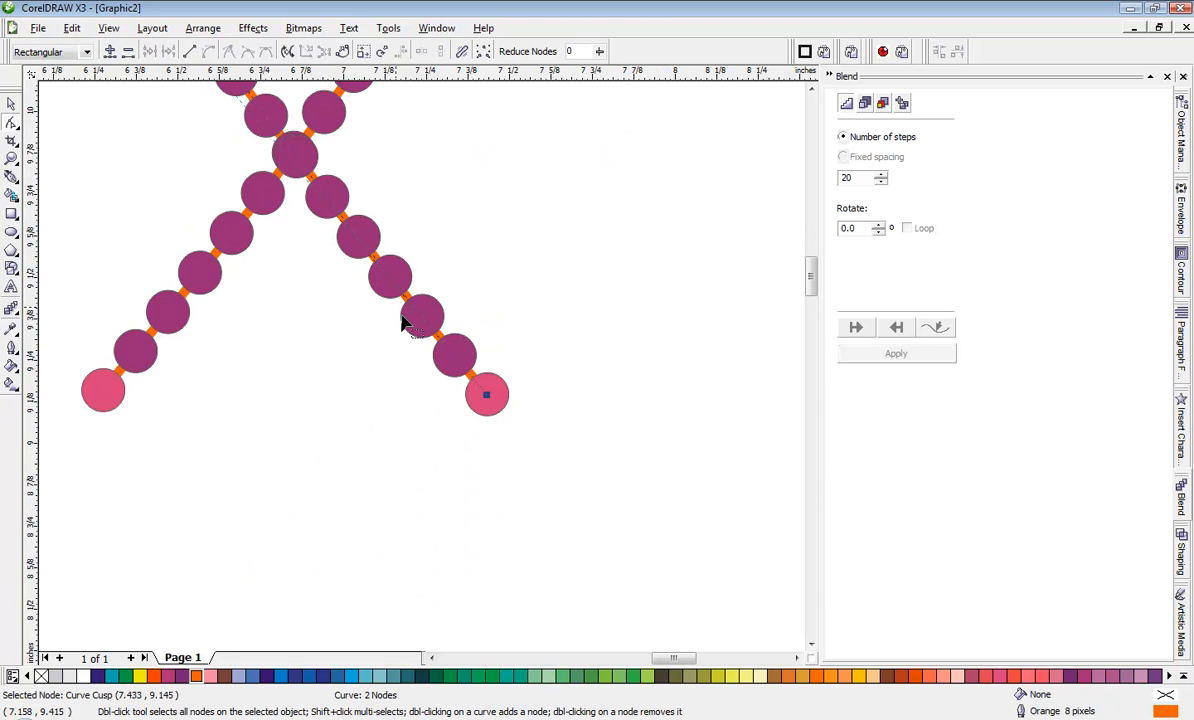
pyautogui.moveTo(487, 398); pyautogui.dragTo(481, 398)
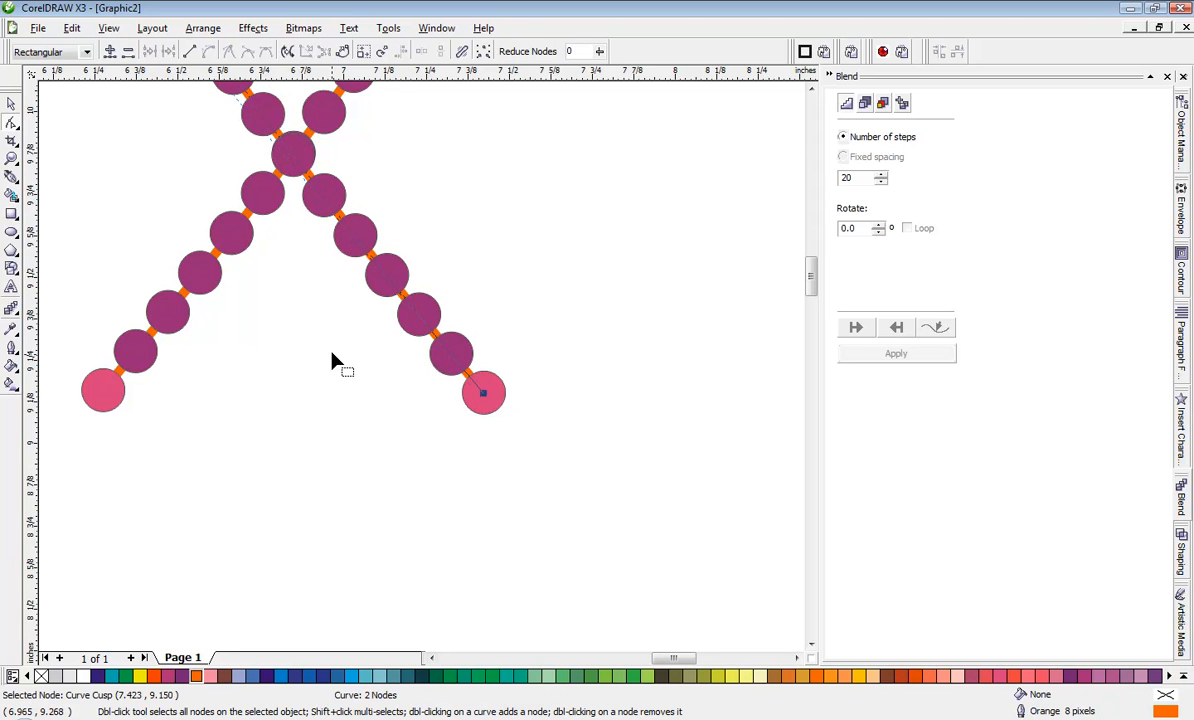
pyautogui.scroll(-2, 335, 362)
pyautogui.scroll(-1, 426, 380)
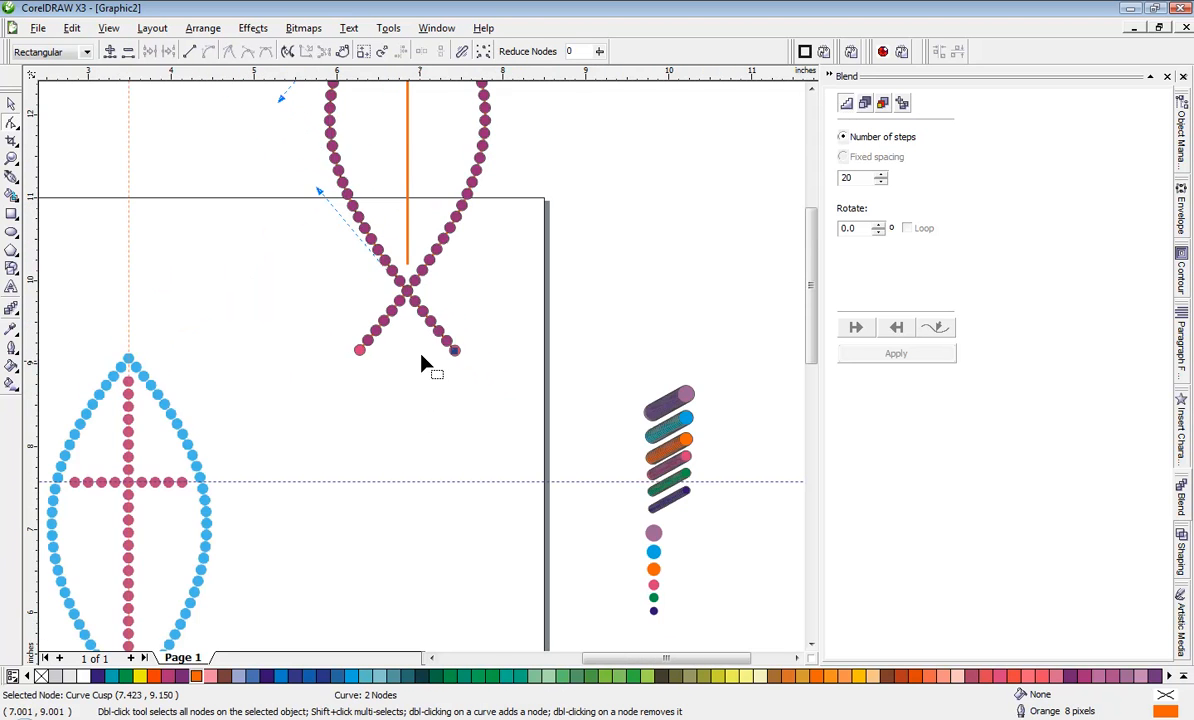
pyautogui.scroll(3, 408, 390)
pyautogui.scroll(1, 410, 395)
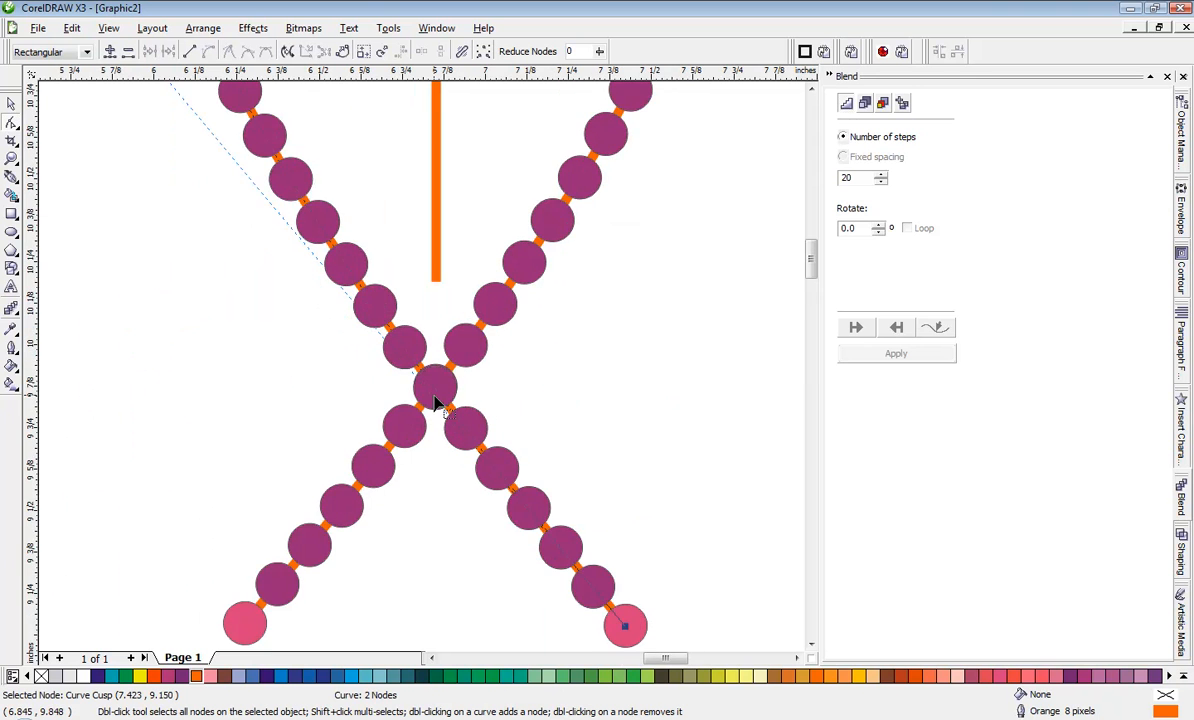
pyautogui.scroll(1, 436, 402)
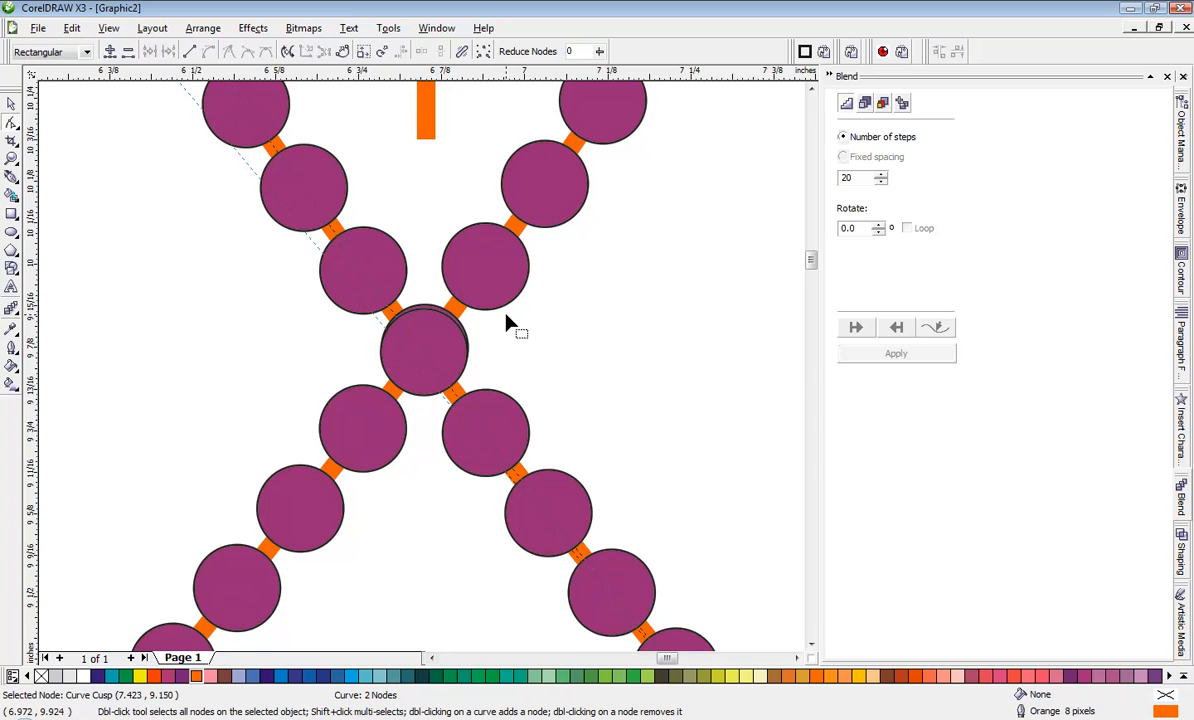
pyautogui.scroll(-1, 421, 373)
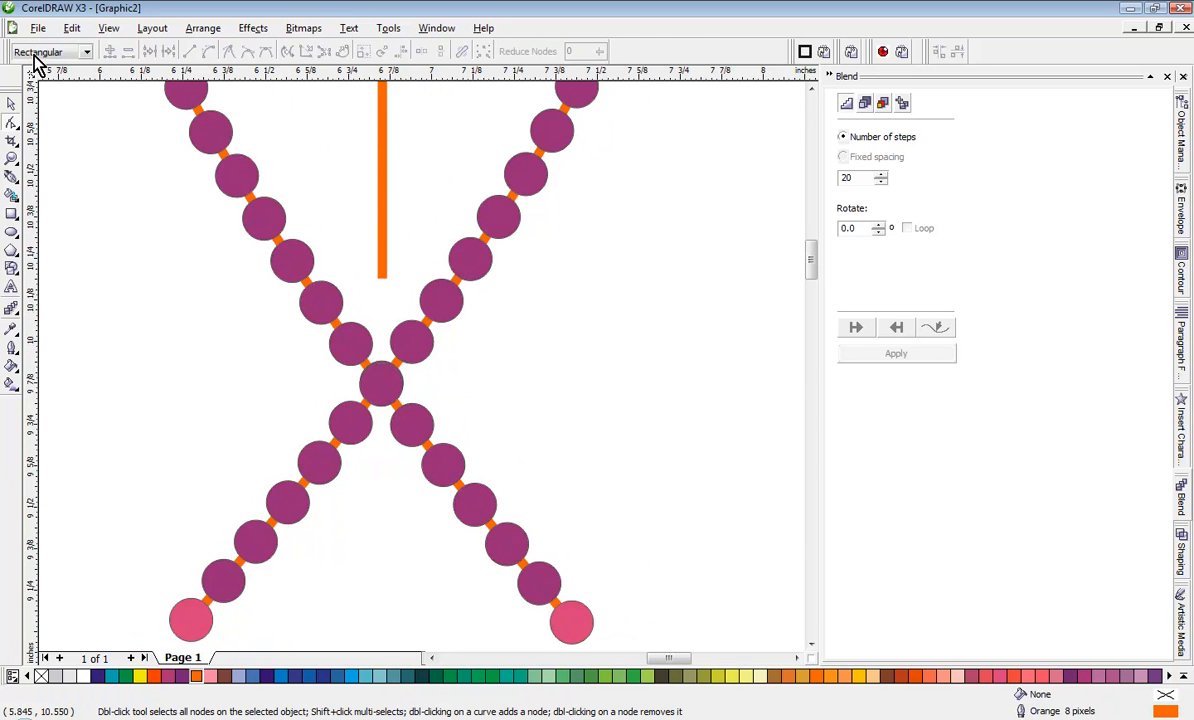
# Step: Break apart the blend along the fish's right curve and ungroup its circles into individual objects
pyautogui.click(11, 103)
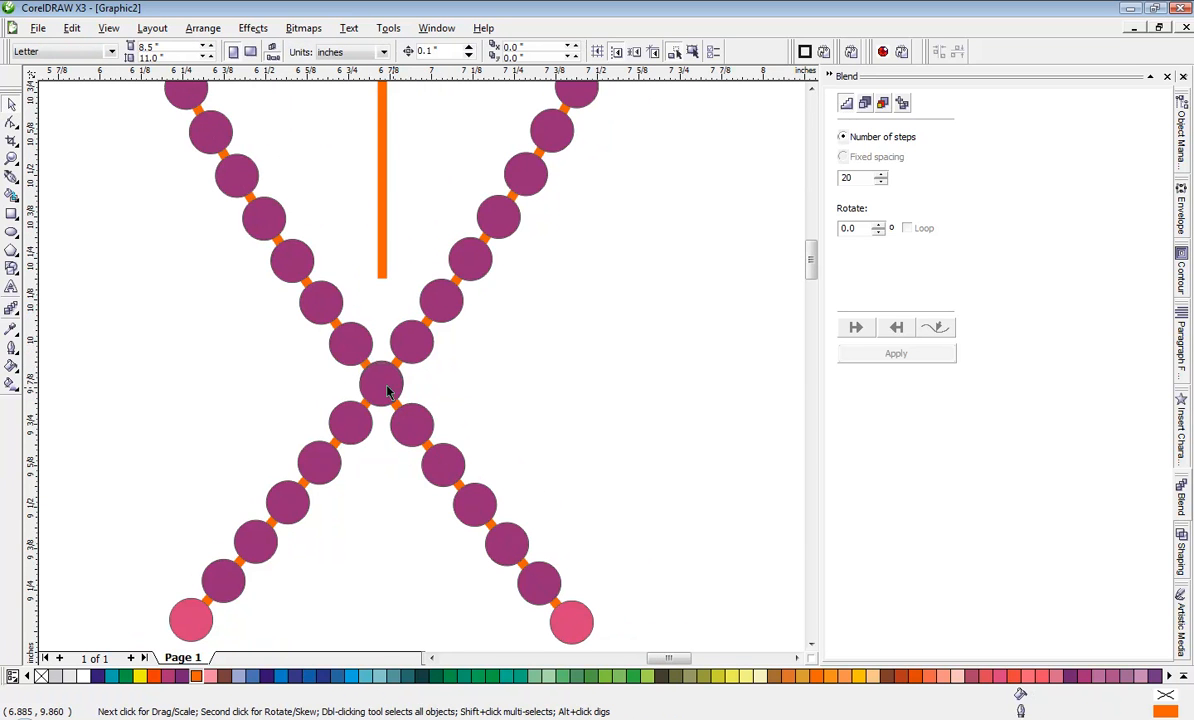
pyautogui.click(433, 350)
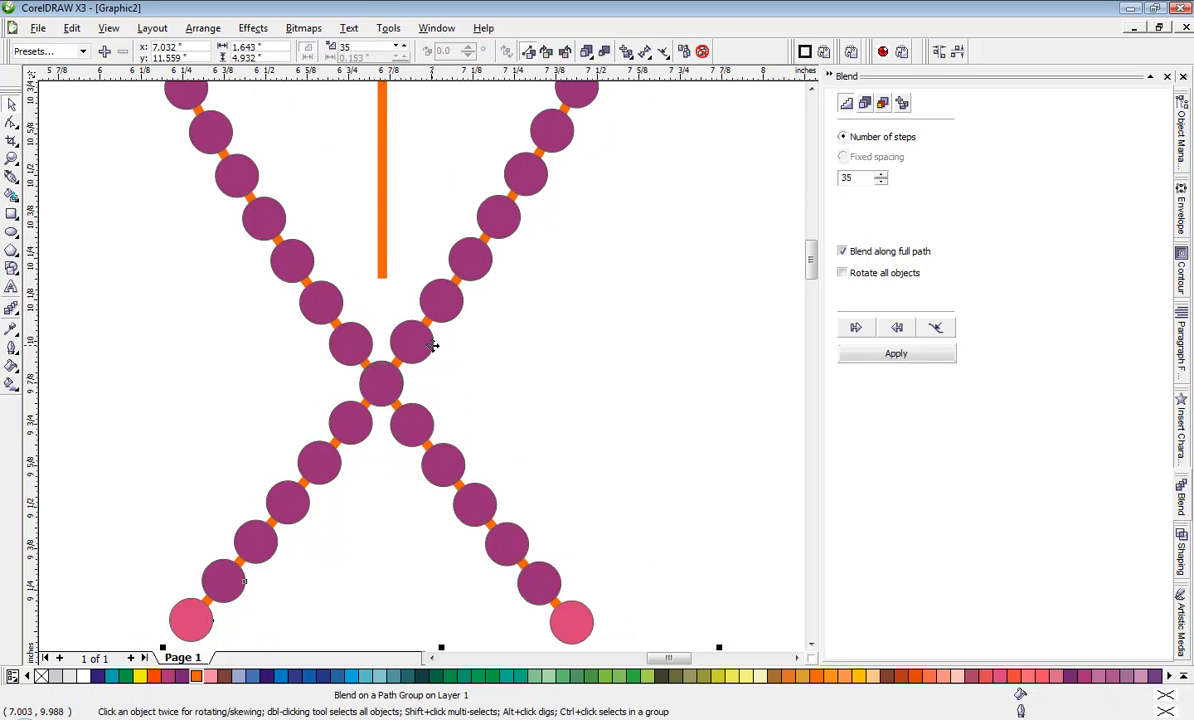
pyautogui.click(480, 345)
pyautogui.click(459, 316)
pyautogui.rightClick(460, 318)
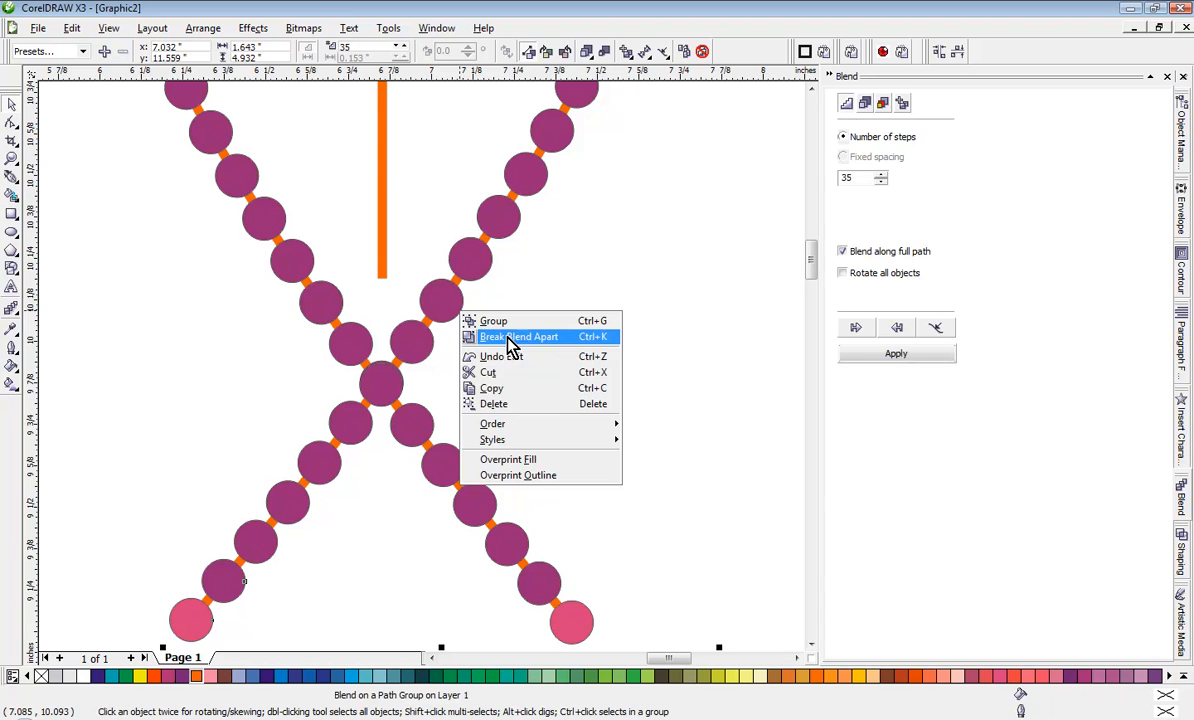
pyautogui.click(508, 338)
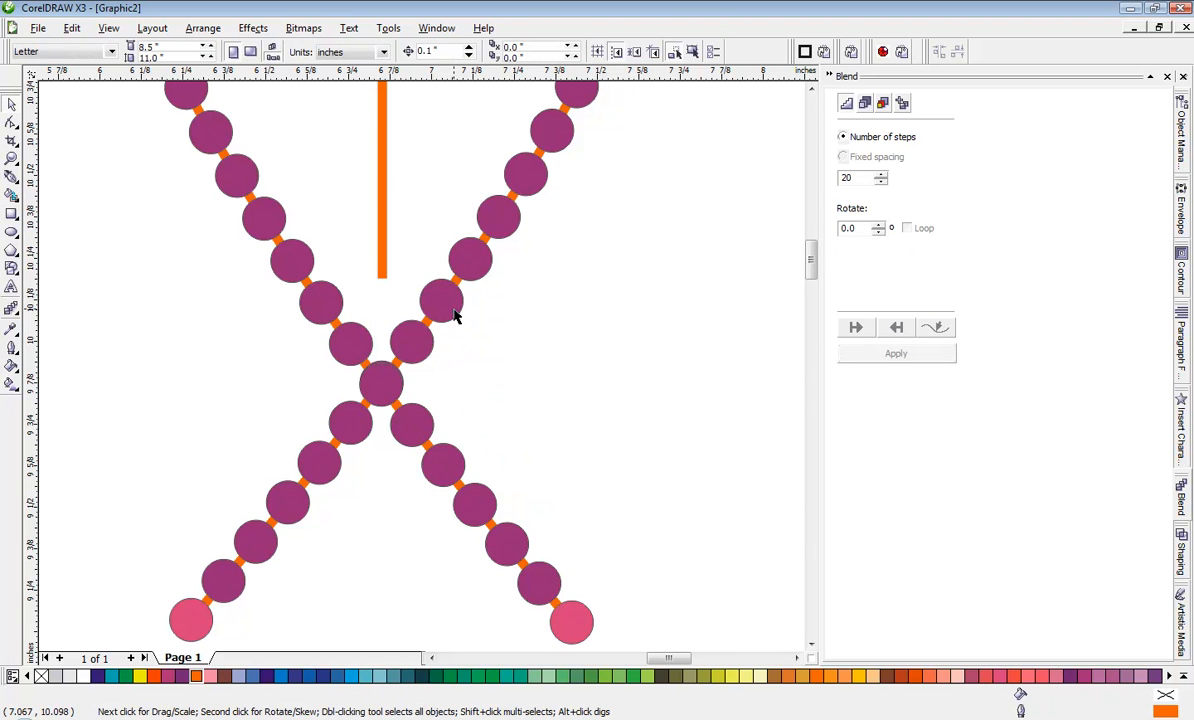
pyautogui.click(455, 316)
pyautogui.rightClick(457, 316)
pyautogui.click(497, 334)
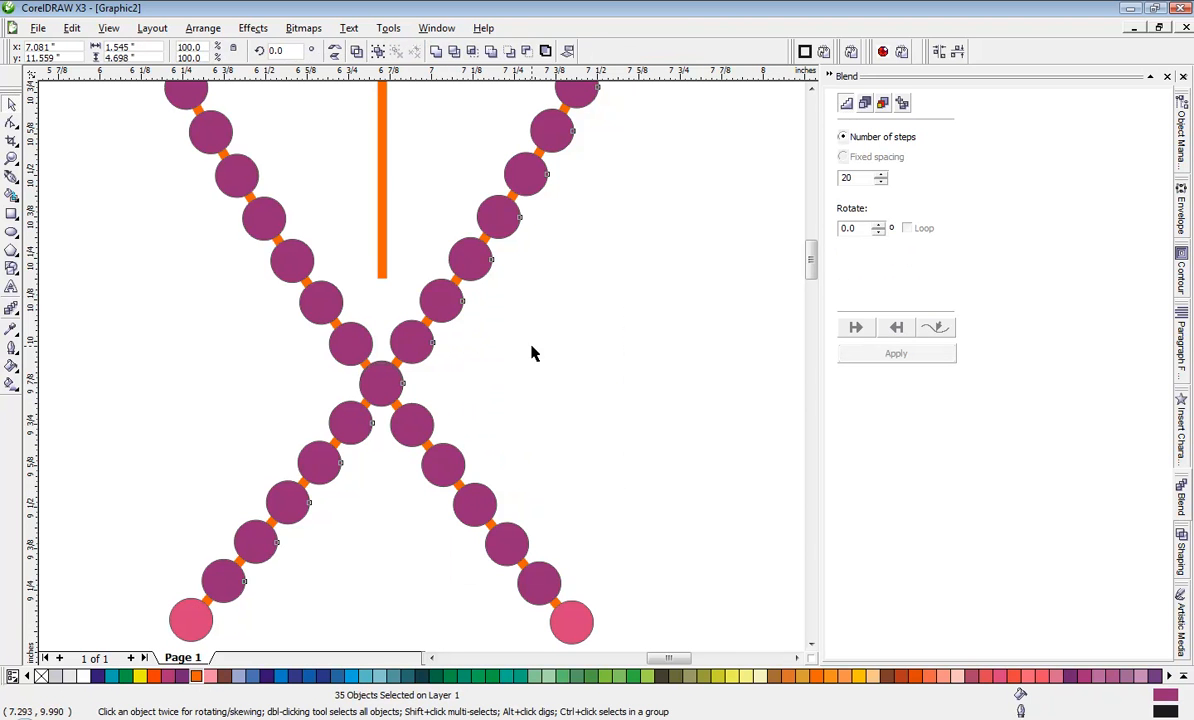
pyautogui.click(532, 352)
# Step: Break apart the blend along the fish's left curve and ungroup its circles as well
pyautogui.click(285, 279)
pyautogui.rightClick(287, 277)
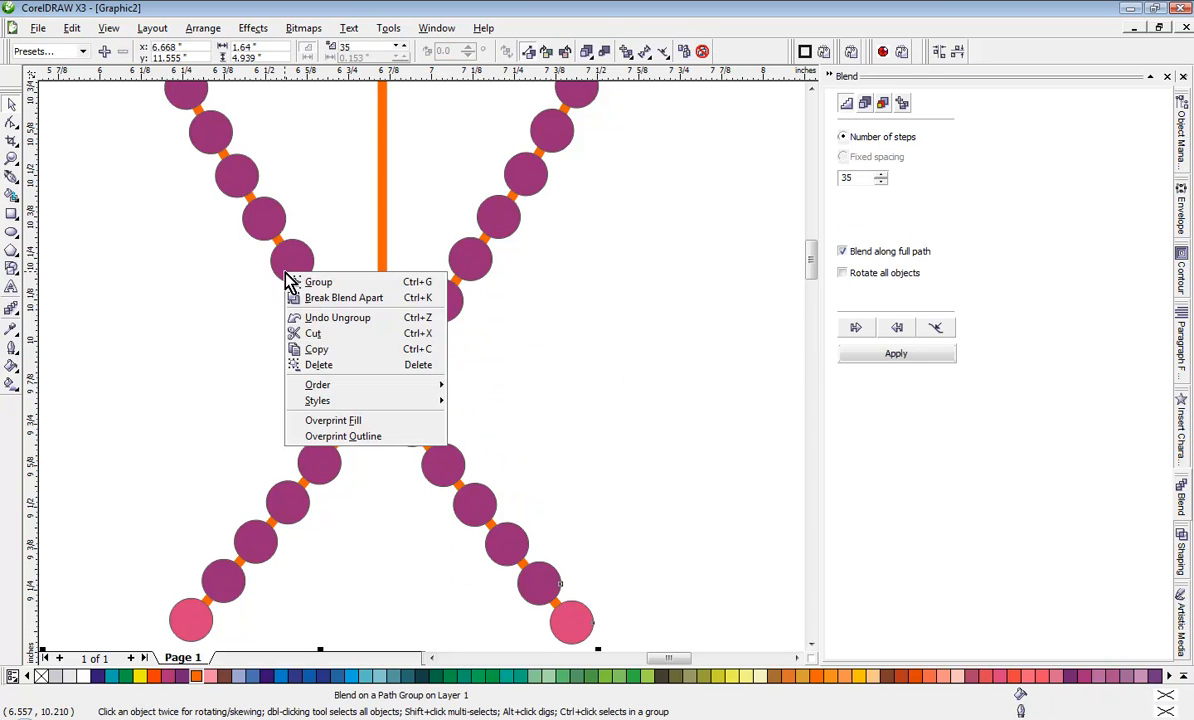
pyautogui.click(314, 297)
pyautogui.click(241, 296)
pyautogui.click(283, 270)
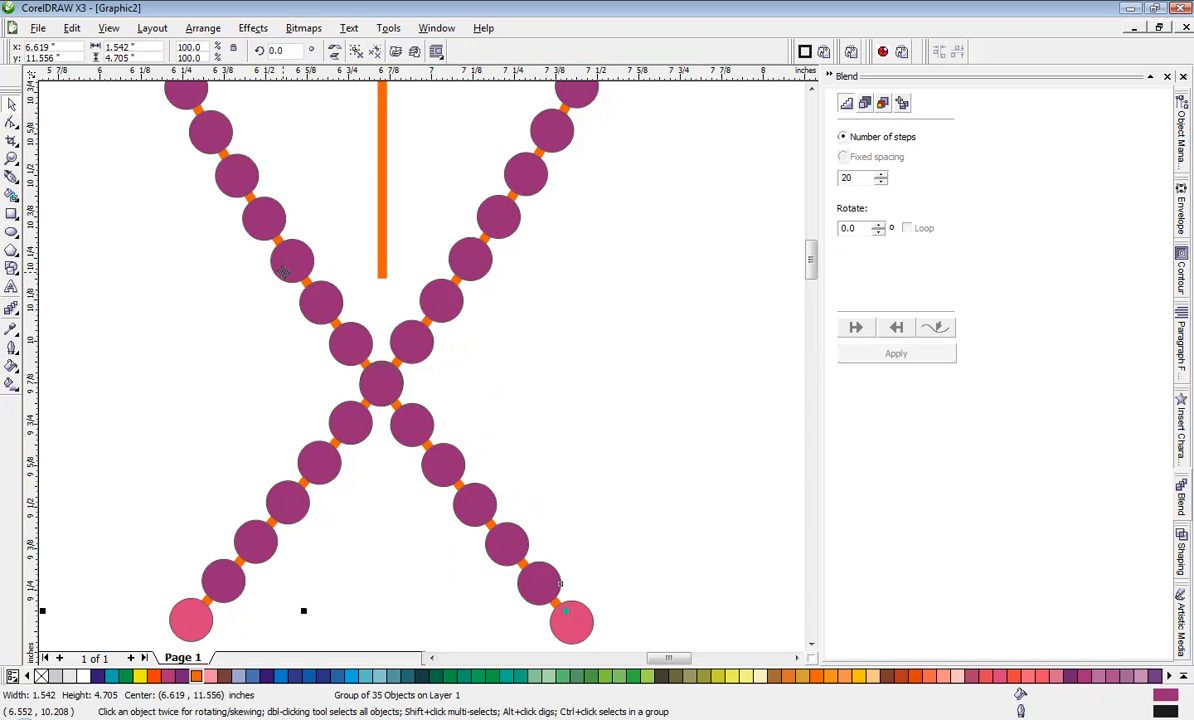
pyautogui.rightClick(282, 269)
pyautogui.click(310, 301)
pyautogui.click(200, 349)
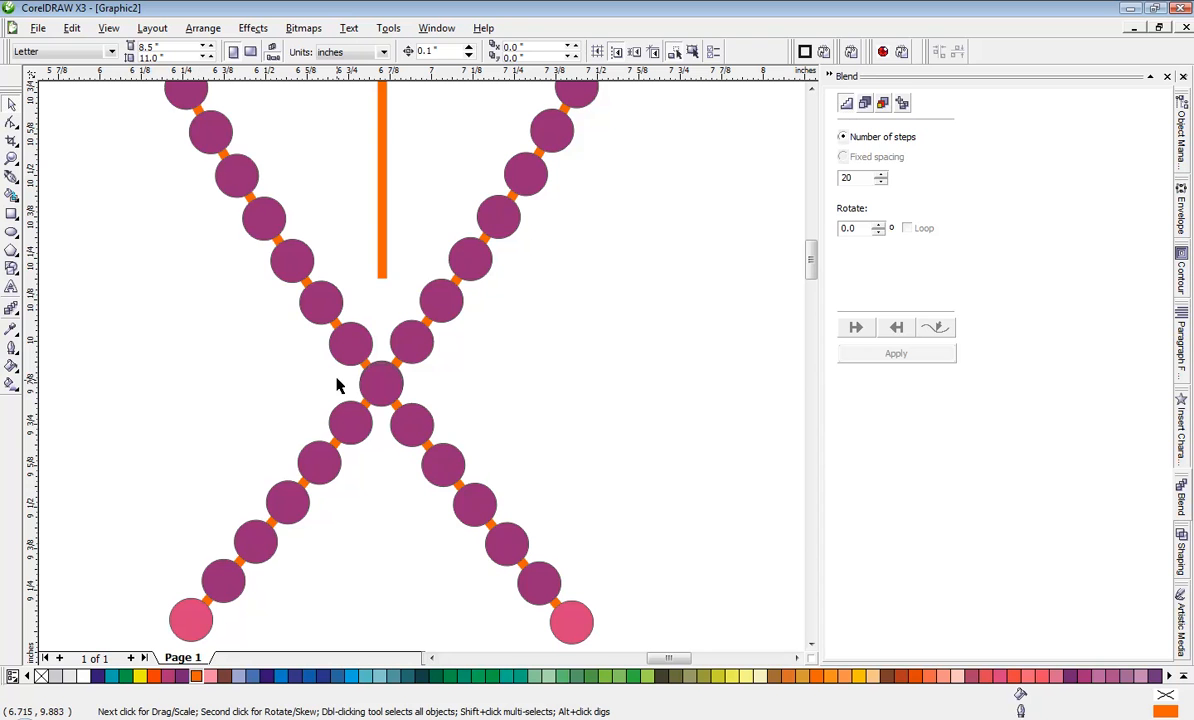
# Step: Delete the top duplicate circle where the fish's two curves cross
pyautogui.click(377, 381)
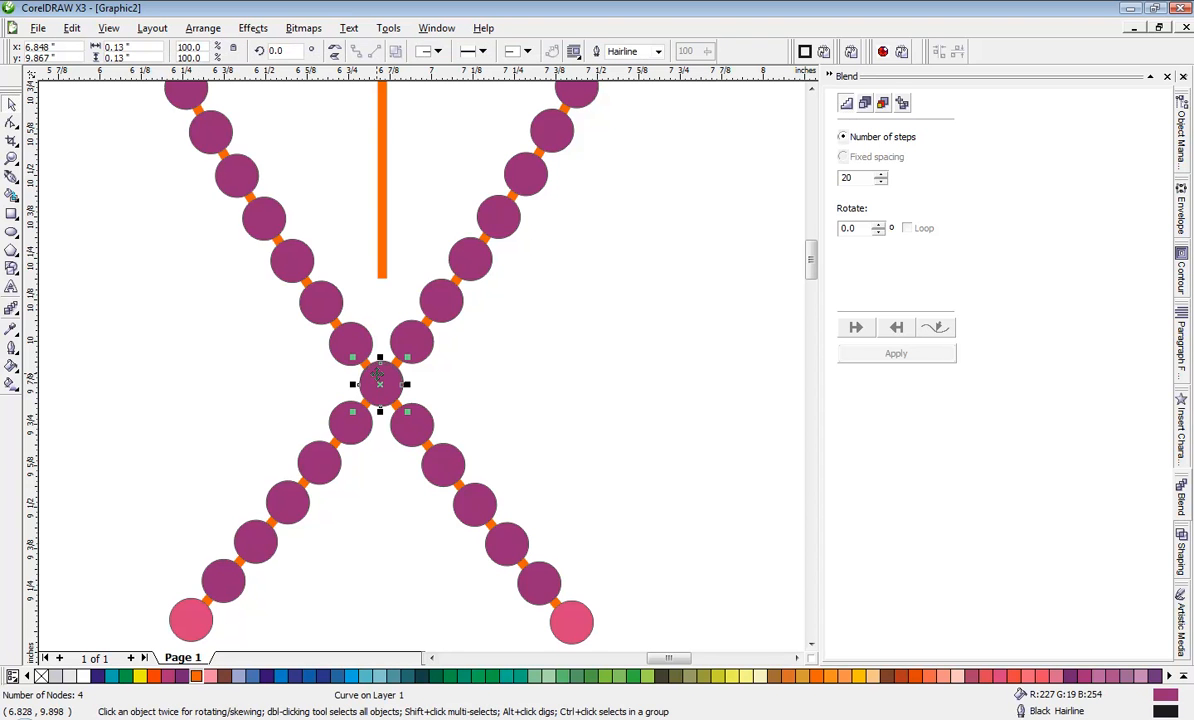
pyautogui.press('Escape')
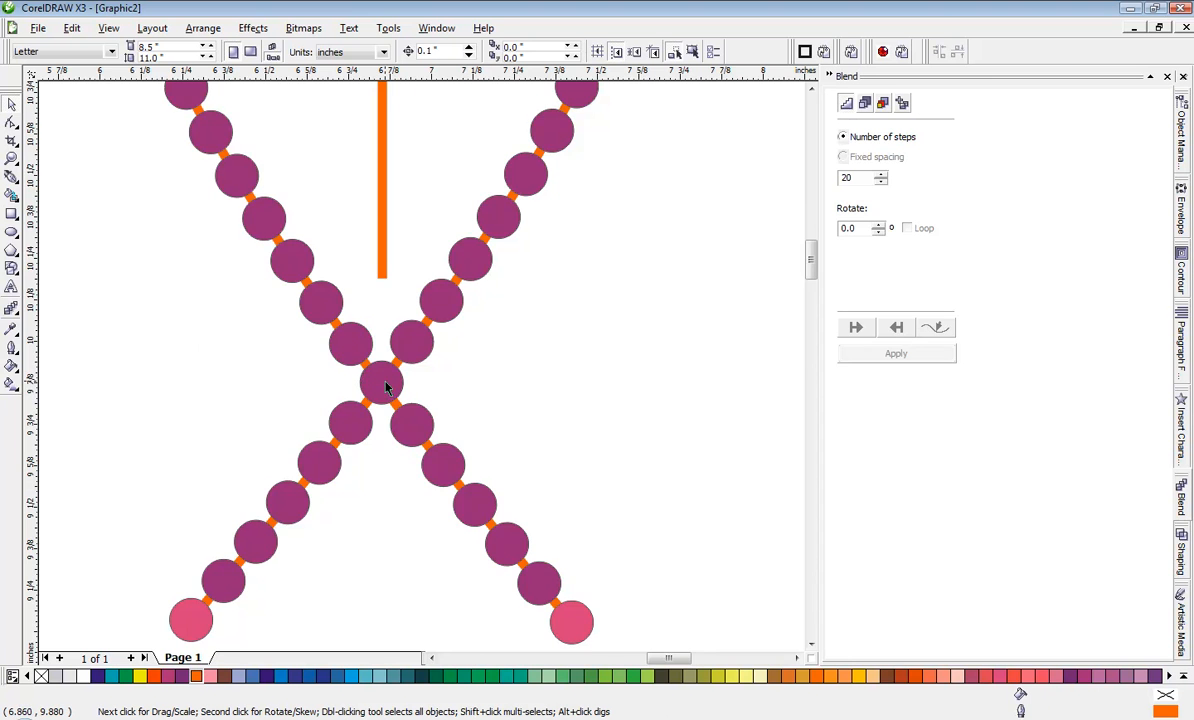
pyautogui.scroll(-2, 386, 386)
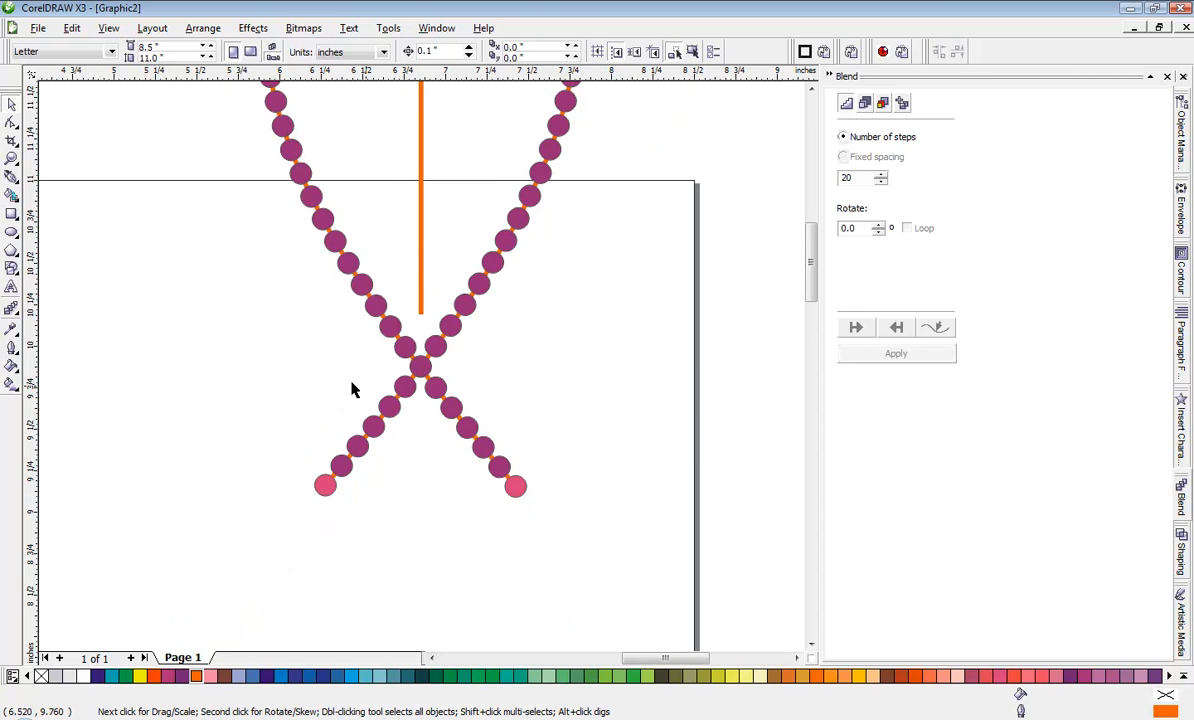
pyautogui.scroll(-2, 351, 389)
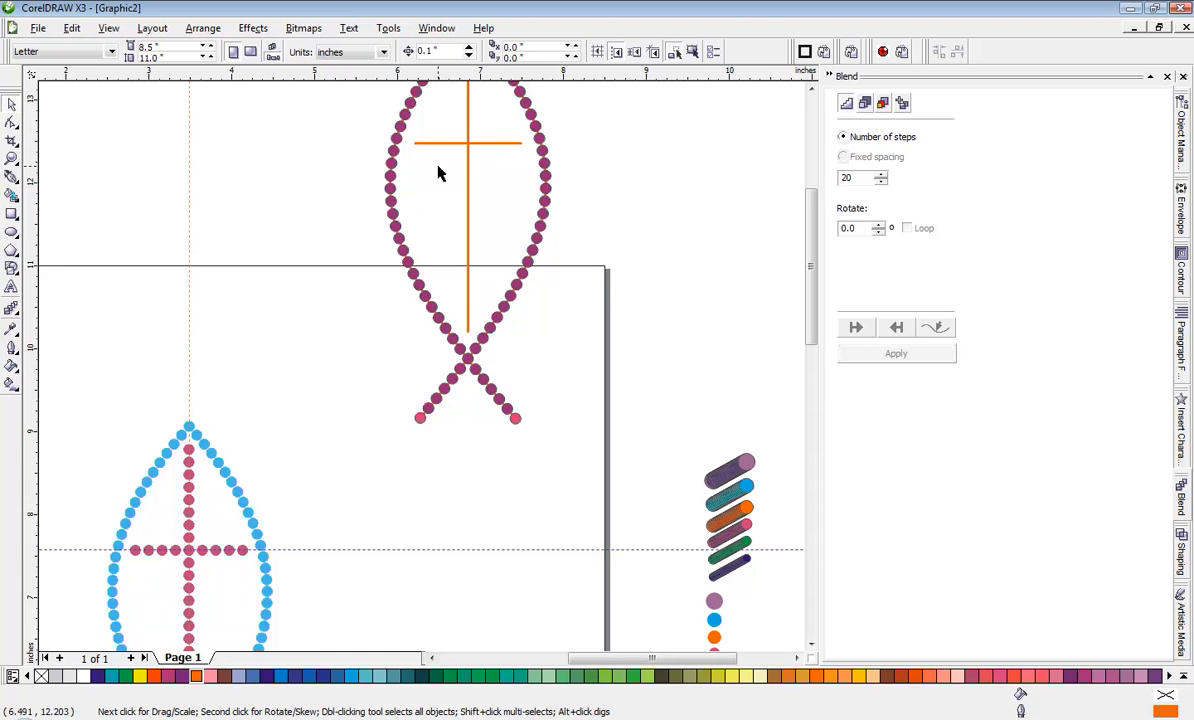
pyautogui.scroll(-1, 442, 130)
pyautogui.scroll(1, 421, 372)
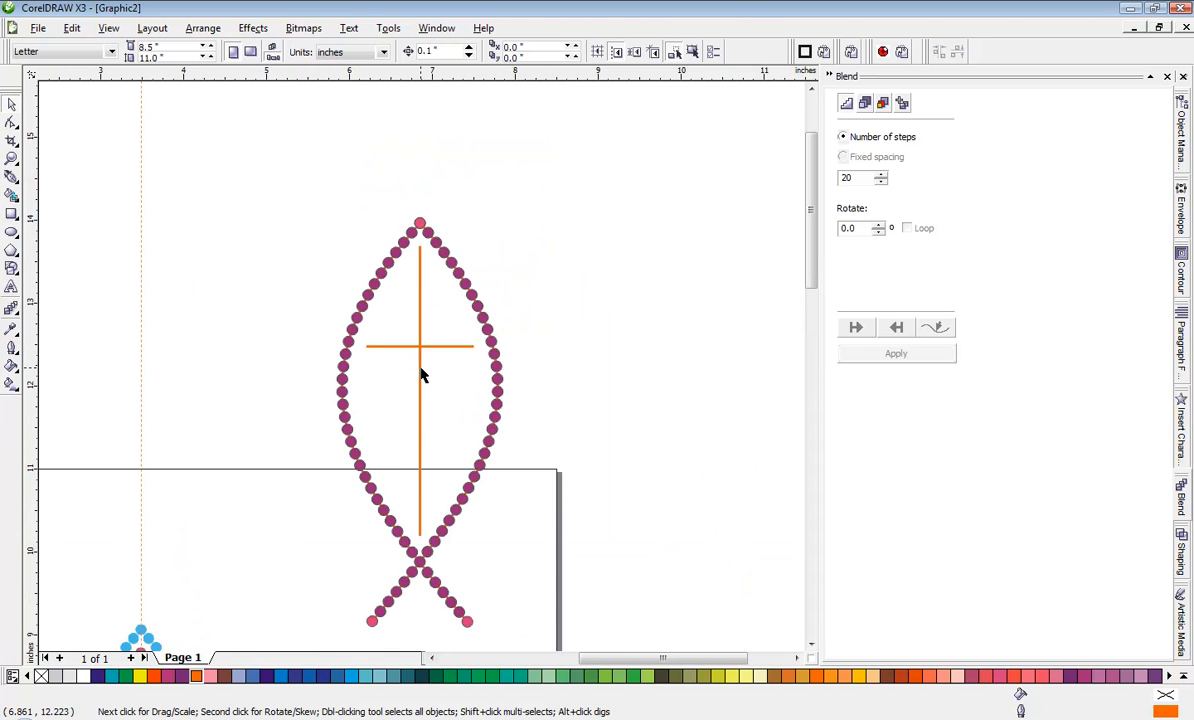
# Step: Place a copy of the pink circle blend from the swatch stack beside the fish's tail, at about x 8.159, y 10.238 inches
pyautogui.scroll(-1, 421, 372)
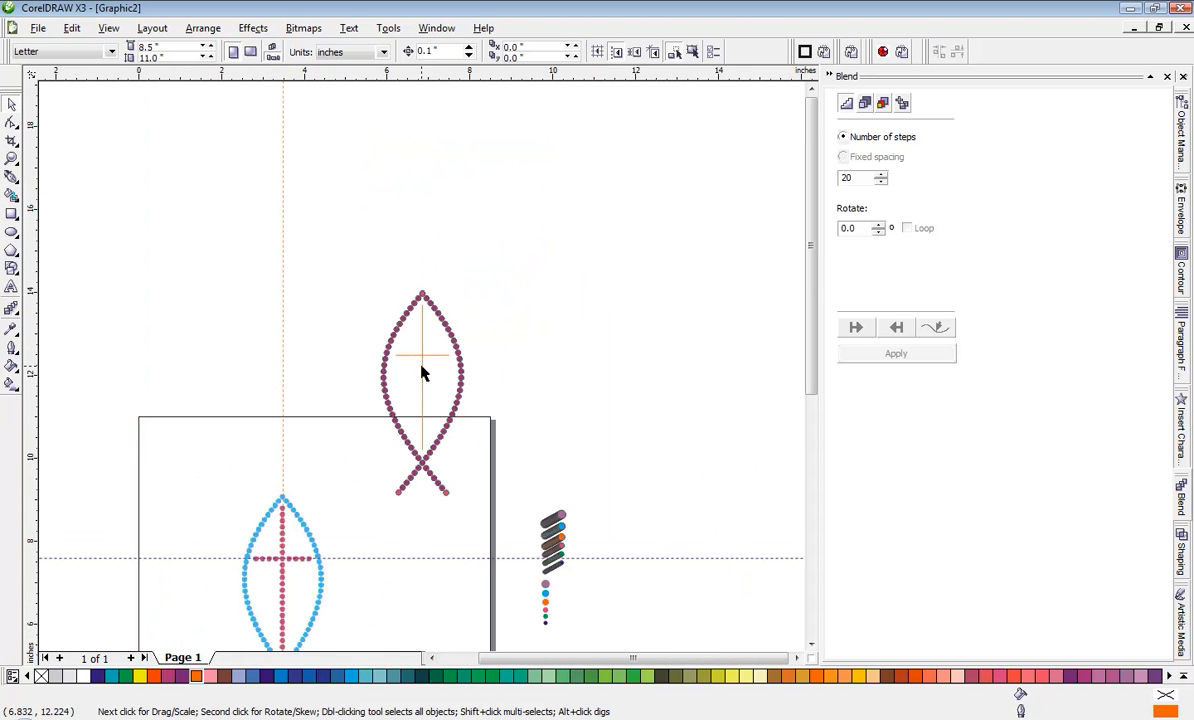
pyautogui.click(563, 547)
pyautogui.click(547, 558)
pyautogui.scroll(1, 537, 563)
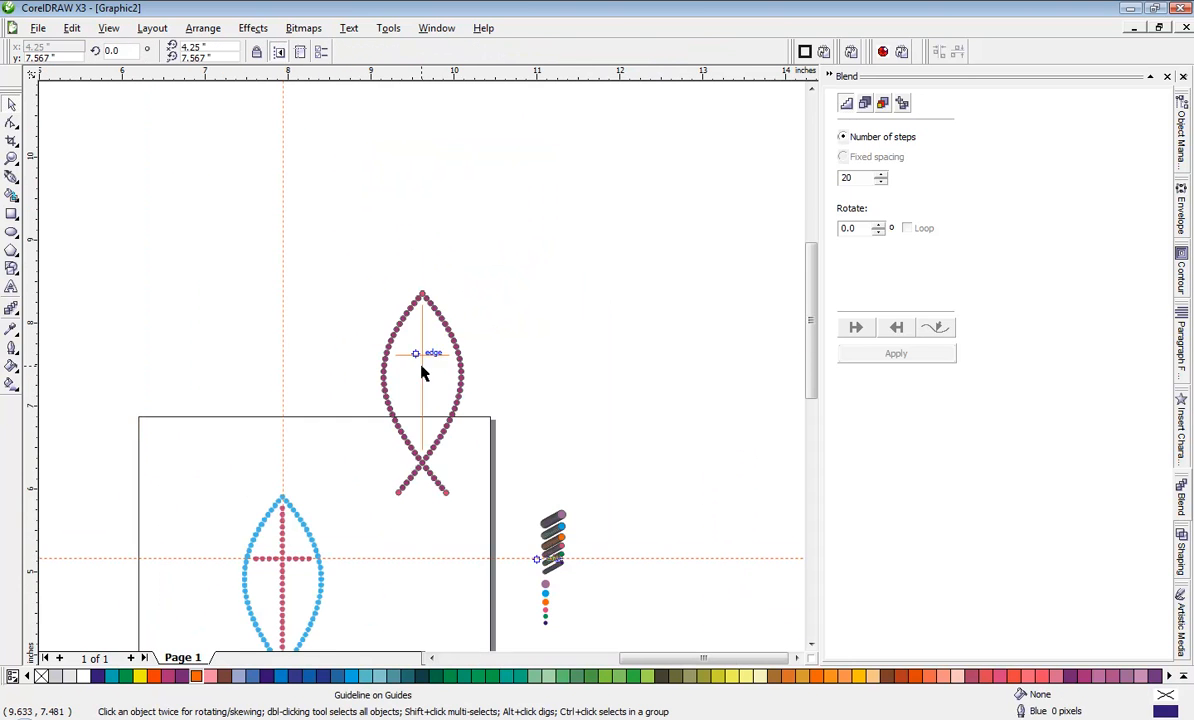
pyautogui.click(451, 344)
pyautogui.moveTo(451, 344); pyautogui.dragTo(297, 138)
pyautogui.click(334, 168)
pyautogui.scroll(-1, 420, 373)
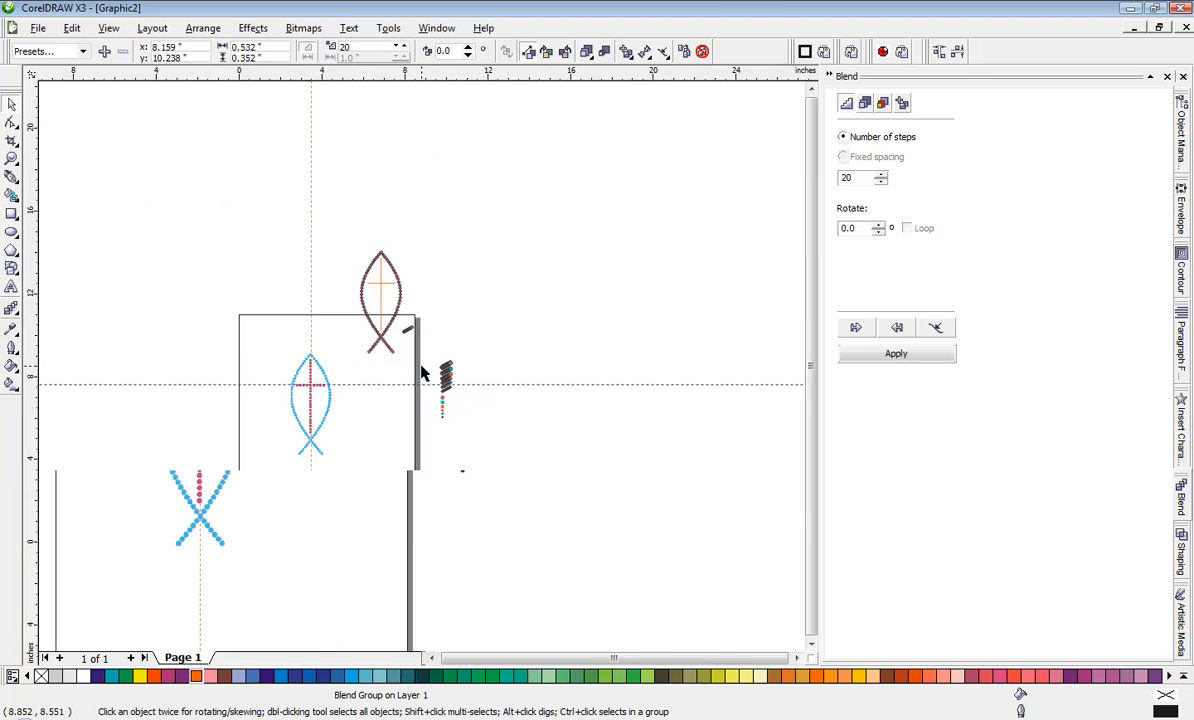
pyautogui.scroll(1, 405, 325)
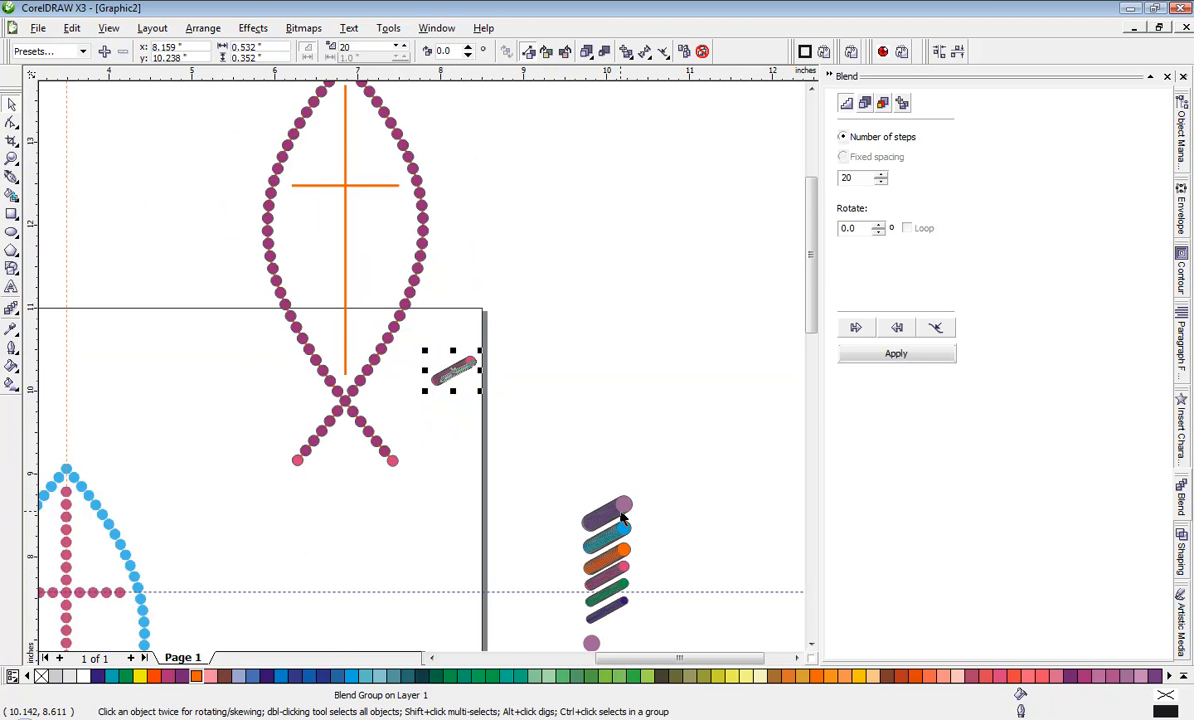
# Step: Set the cross's vertical orange line as the copied pink blend's new path and blend along the full path
pyautogui.click(478, 448)
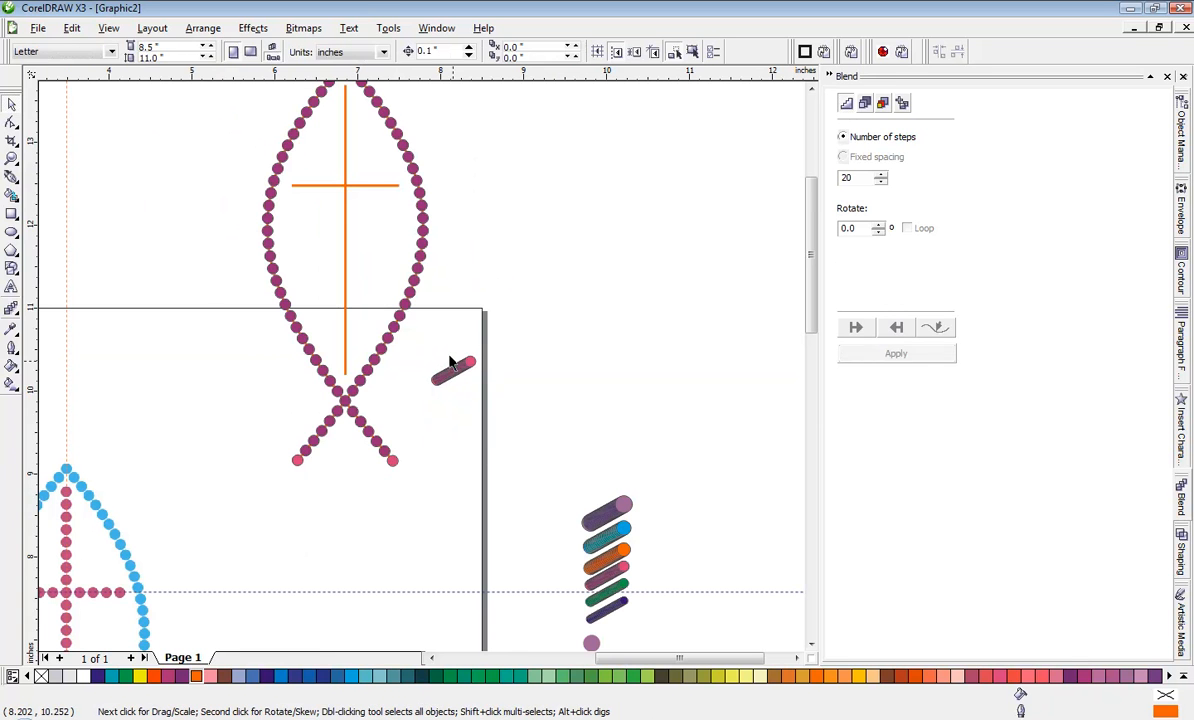
pyautogui.click(453, 378)
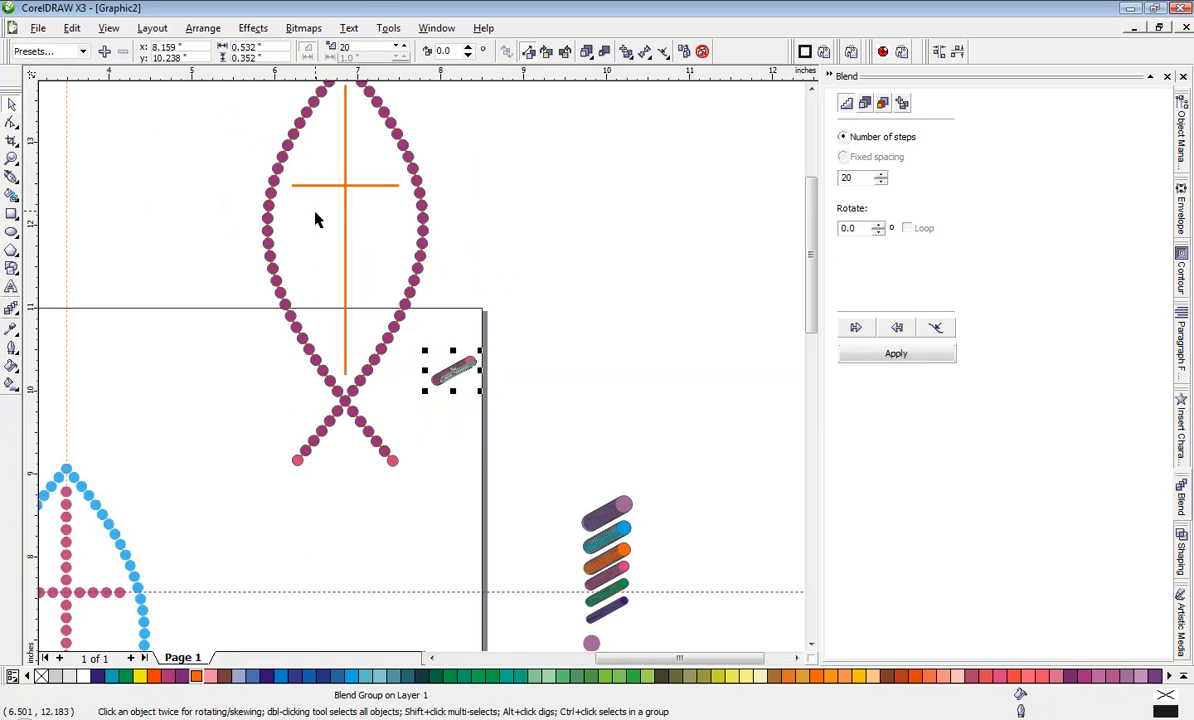
pyautogui.click(937, 327)
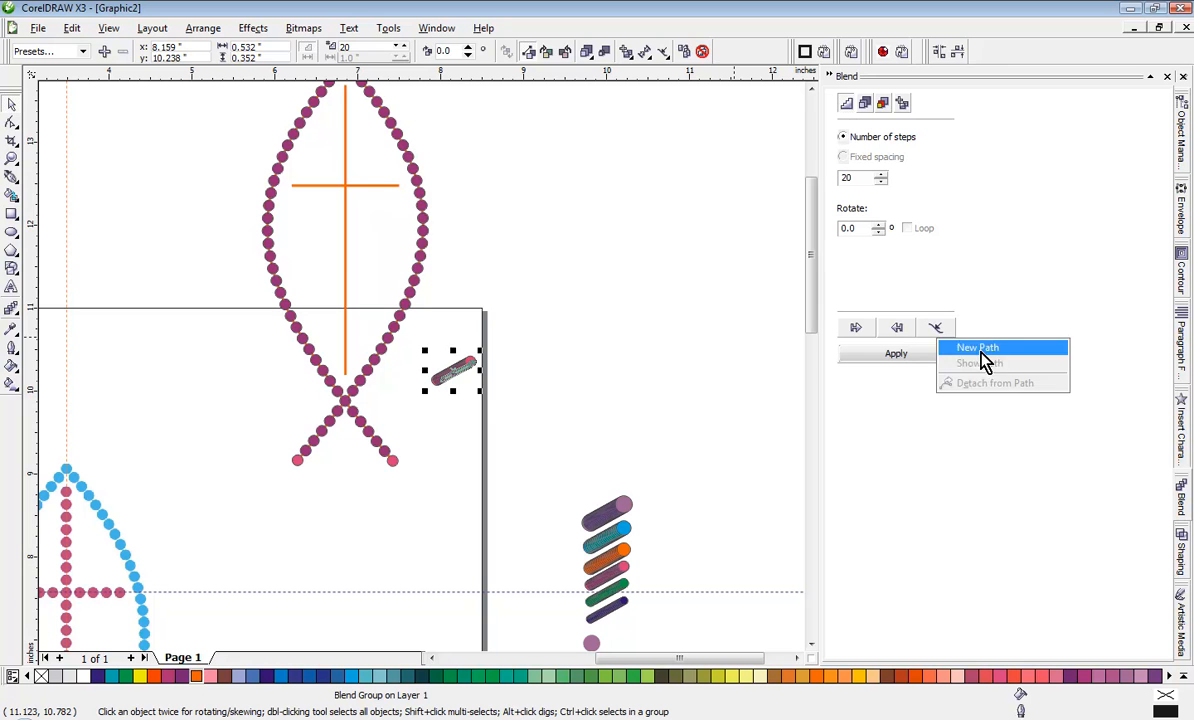
pyautogui.click(978, 347)
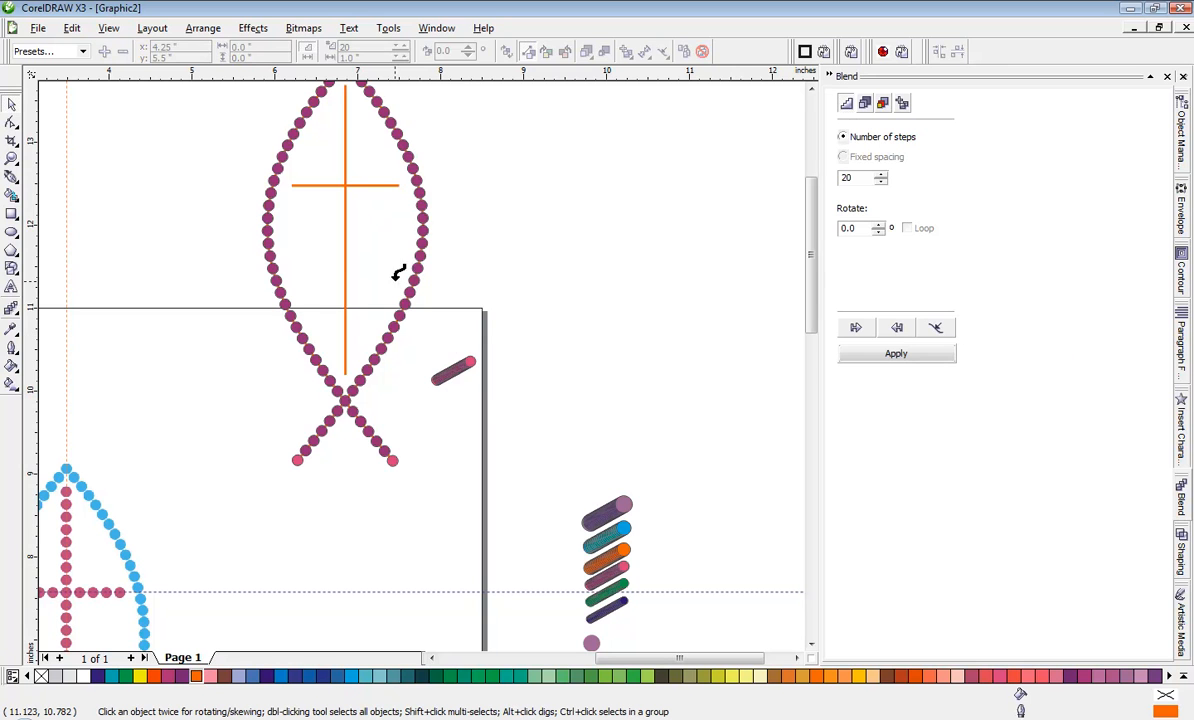
pyautogui.click(345, 252)
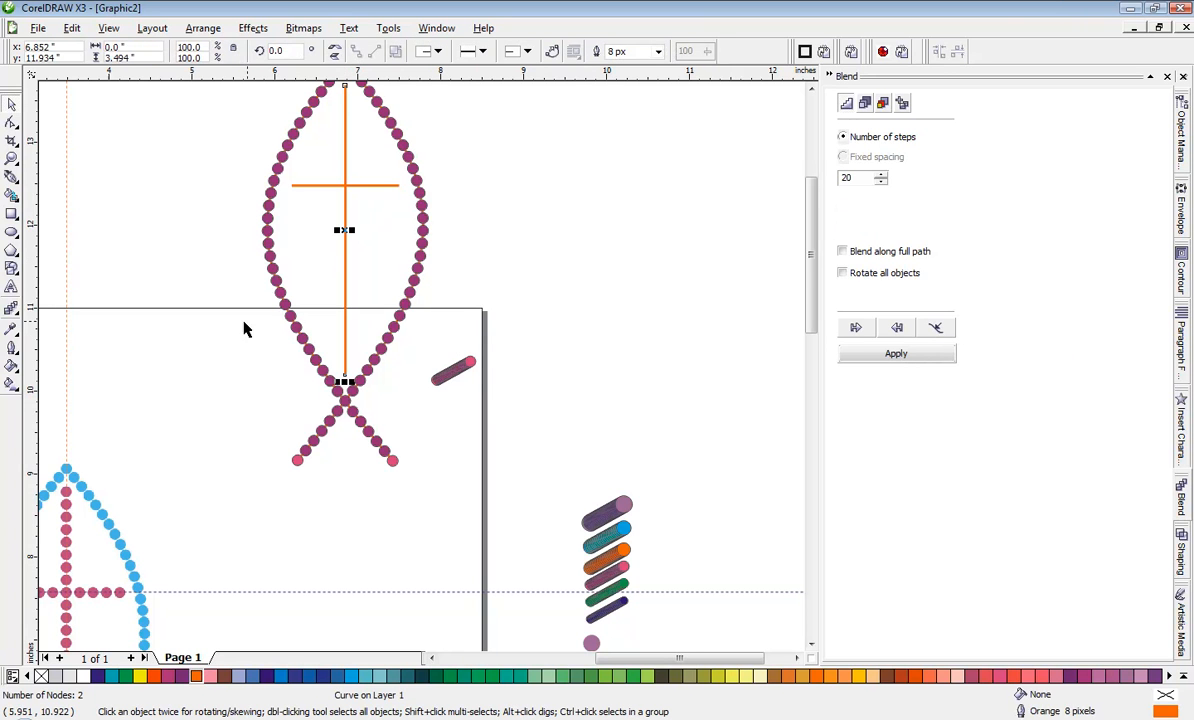
pyautogui.click(848, 253)
pyautogui.click(928, 356)
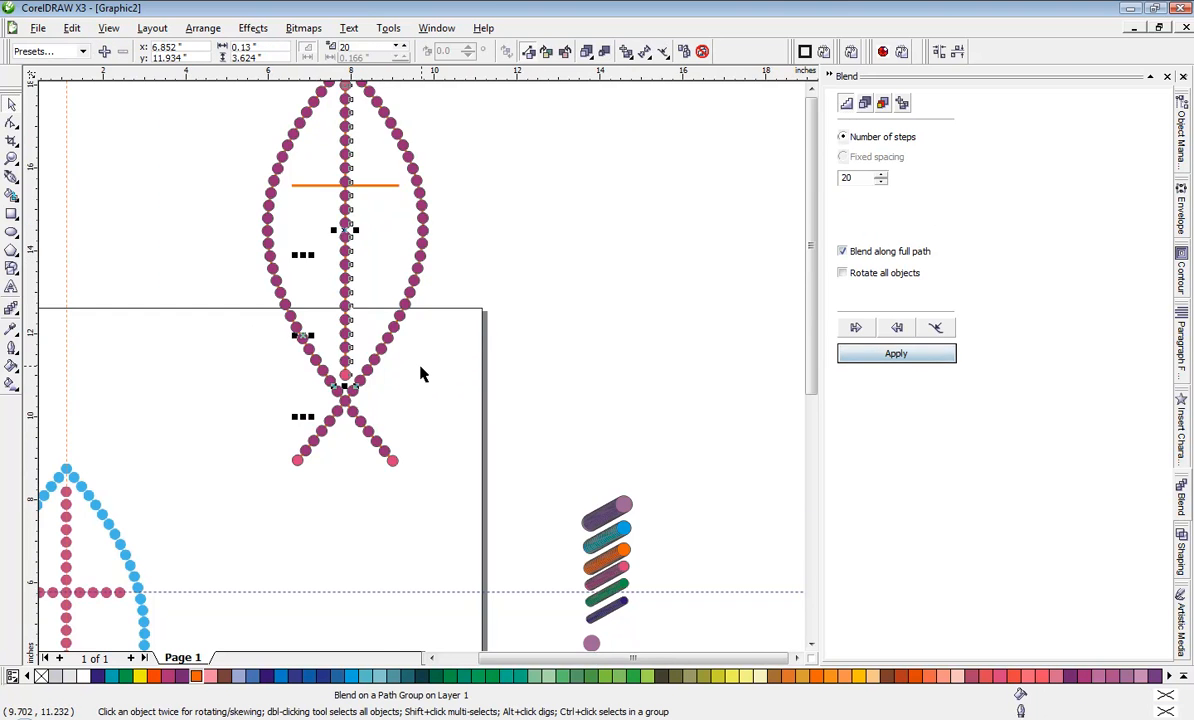
# Step: Set the vertical cross blend to 22 steps and compare its circle spacing with the fish outline
pyautogui.scroll(-1, 421, 373)
pyautogui.scroll(1, 395, 350)
pyautogui.scroll(3, 397, 372)
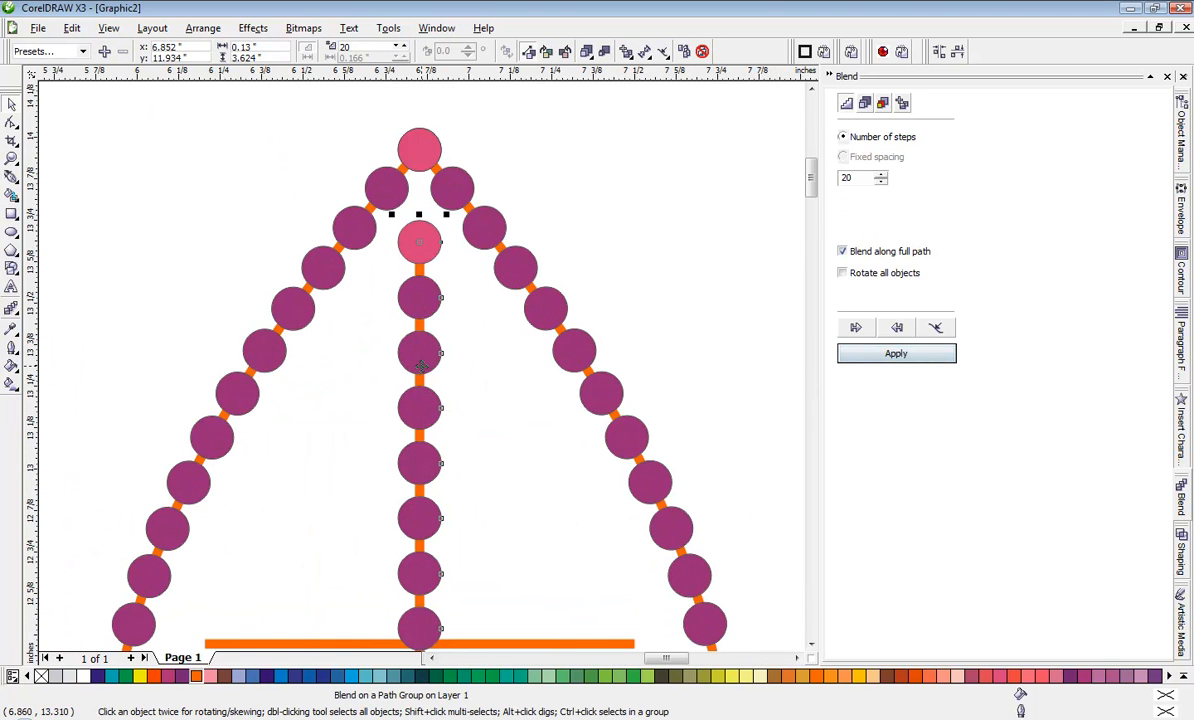
pyautogui.scroll(-4, 407, 347)
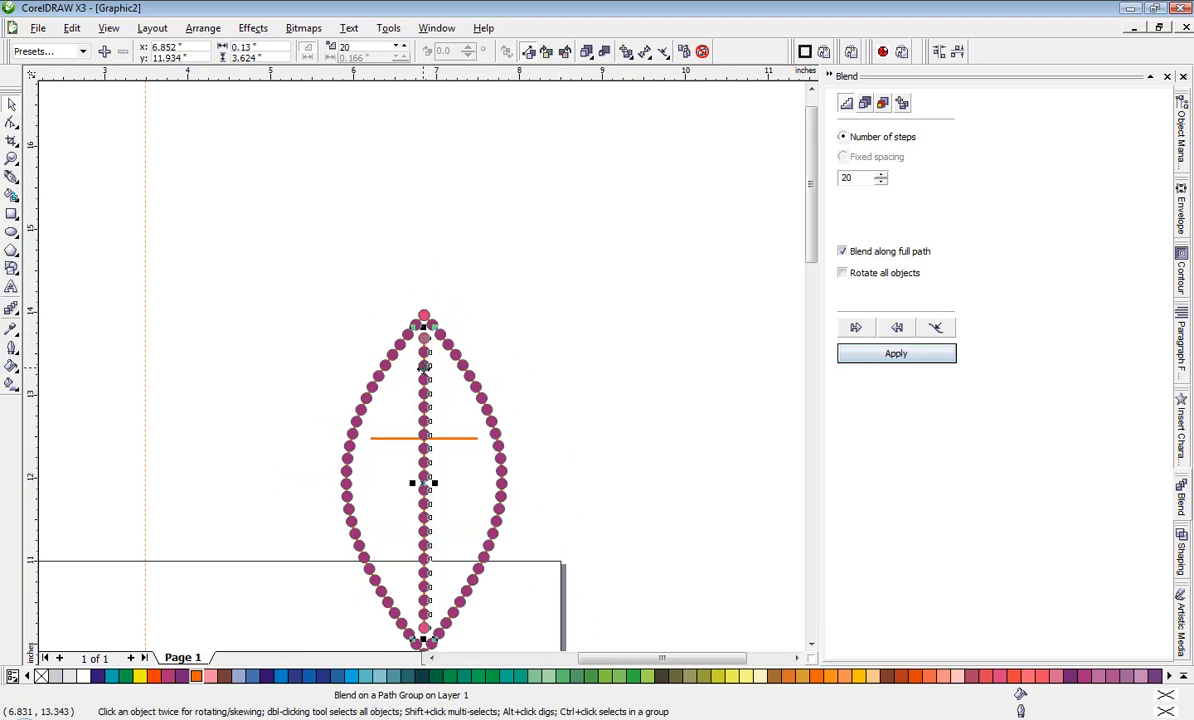
pyautogui.click(881, 176)
pyautogui.click(881, 176)
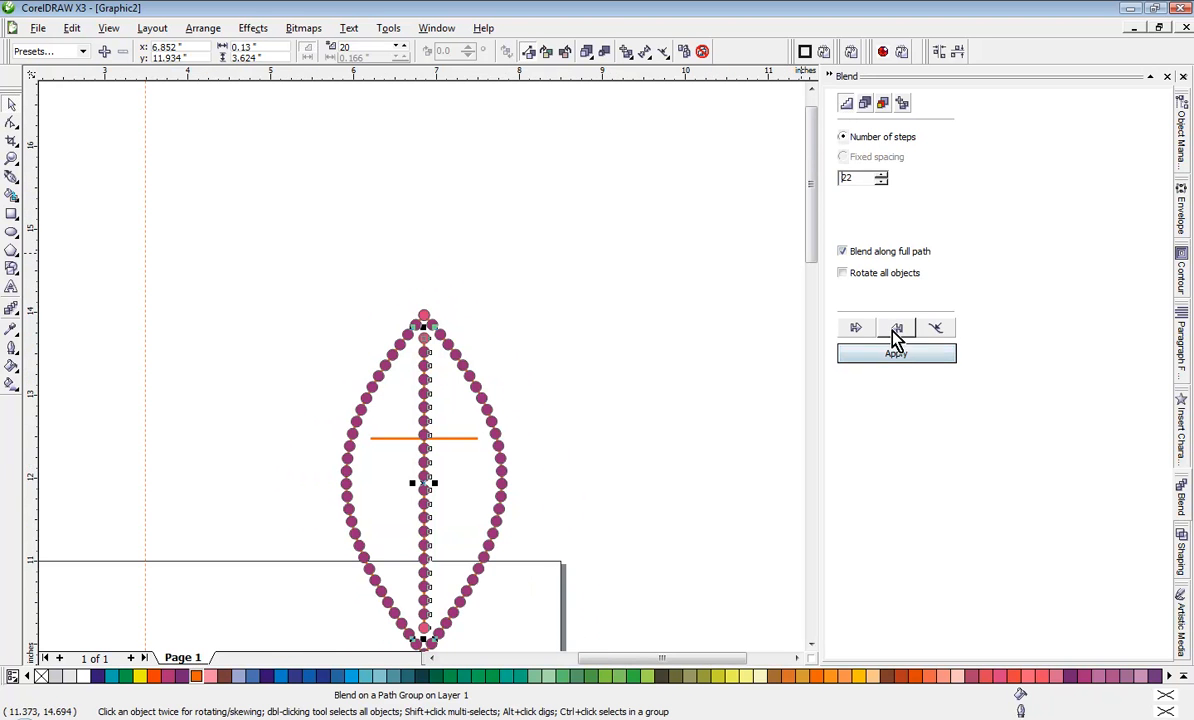
pyautogui.click(880, 354)
pyautogui.scroll(4, 421, 373)
pyautogui.scroll(-2, 421, 373)
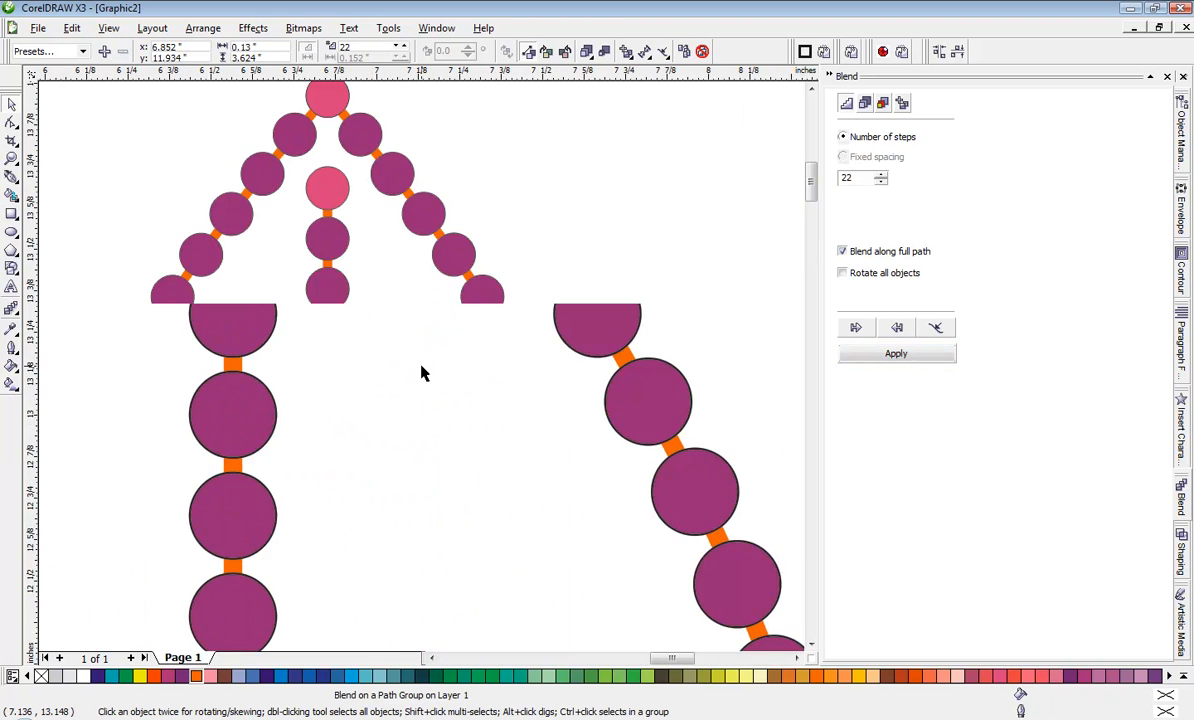
pyautogui.scroll(1, 421, 373)
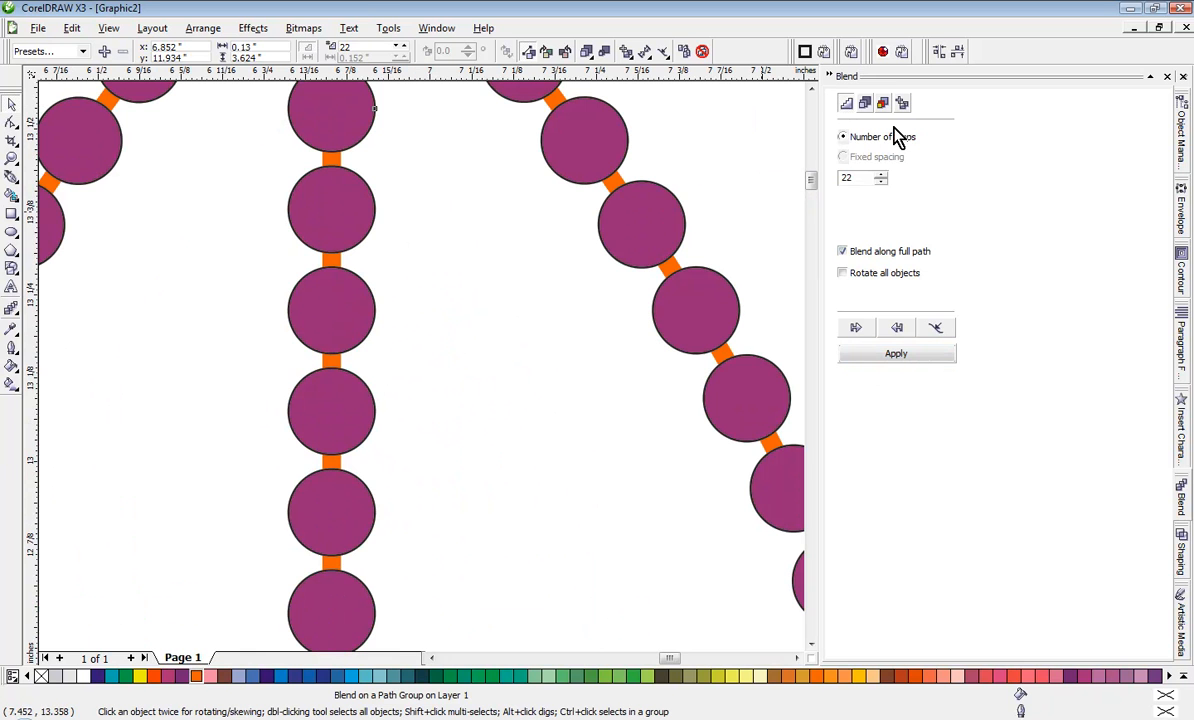
# Step: Set the vertical cross blend to 21 steps and apply the wider circle spacing
pyautogui.click(895, 352)
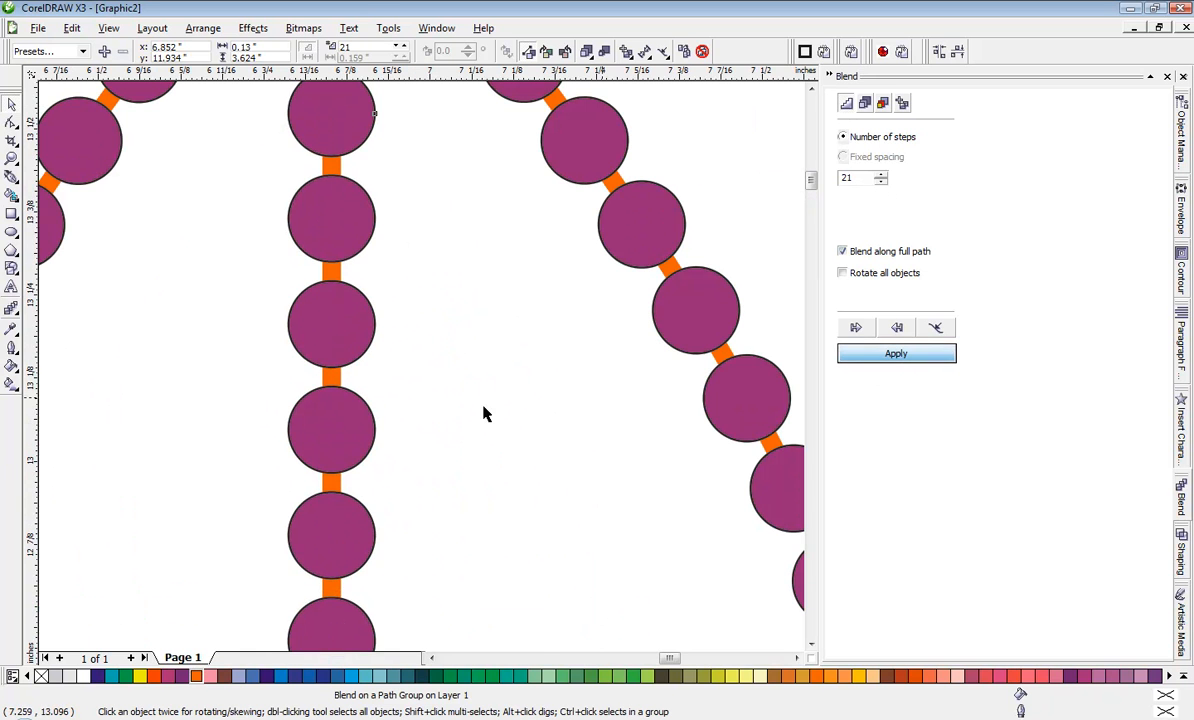
pyautogui.scroll(-2, 421, 375)
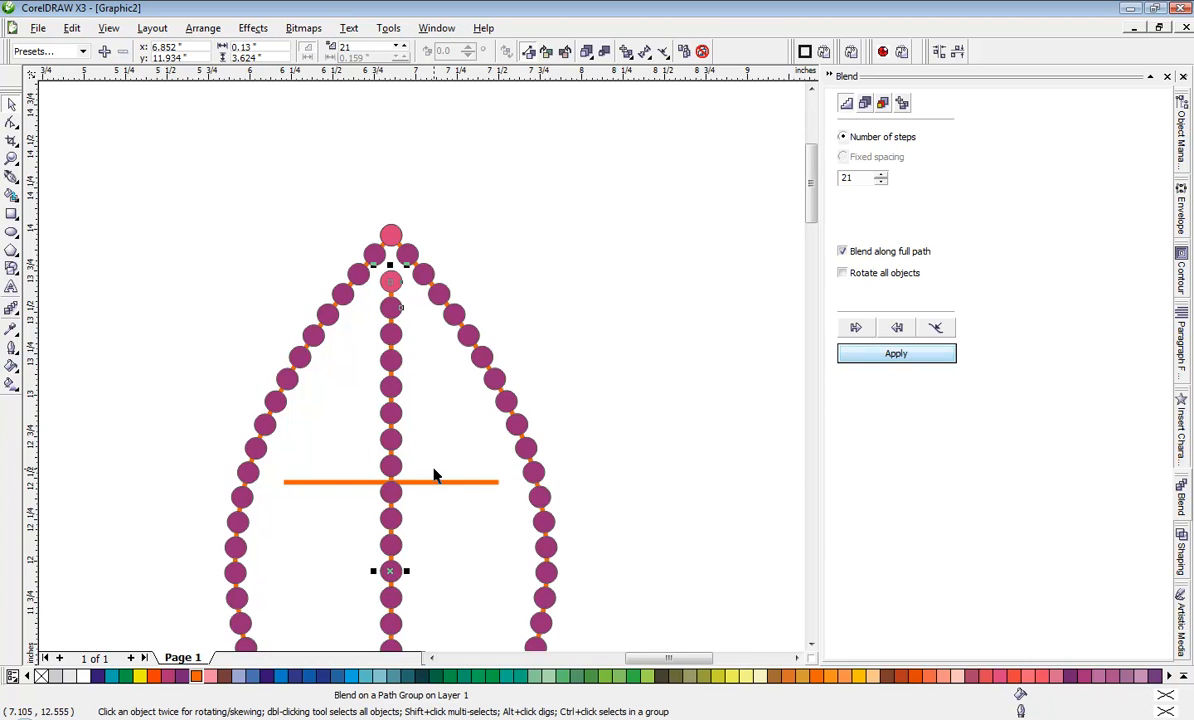
pyautogui.scroll(-2, 421, 370)
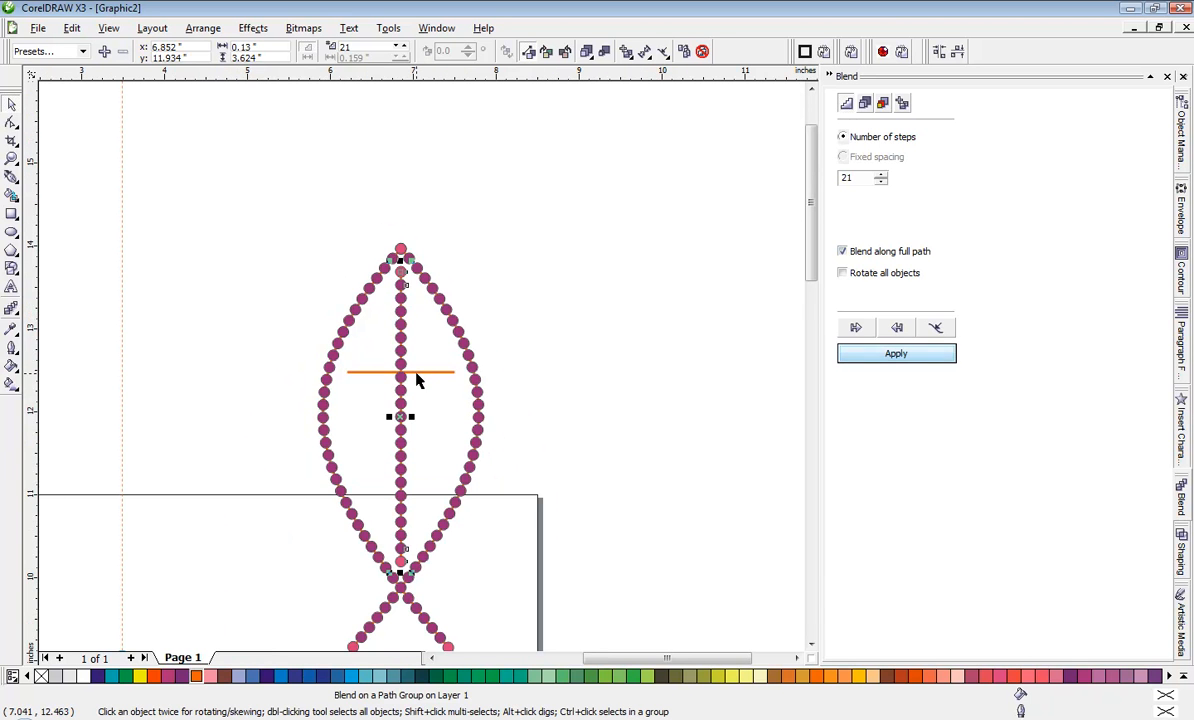
# Step: Place a copy of the vertical cross blend beside the fish, at about x 8.427, y 12.274 inches
pyautogui.click(416, 373)
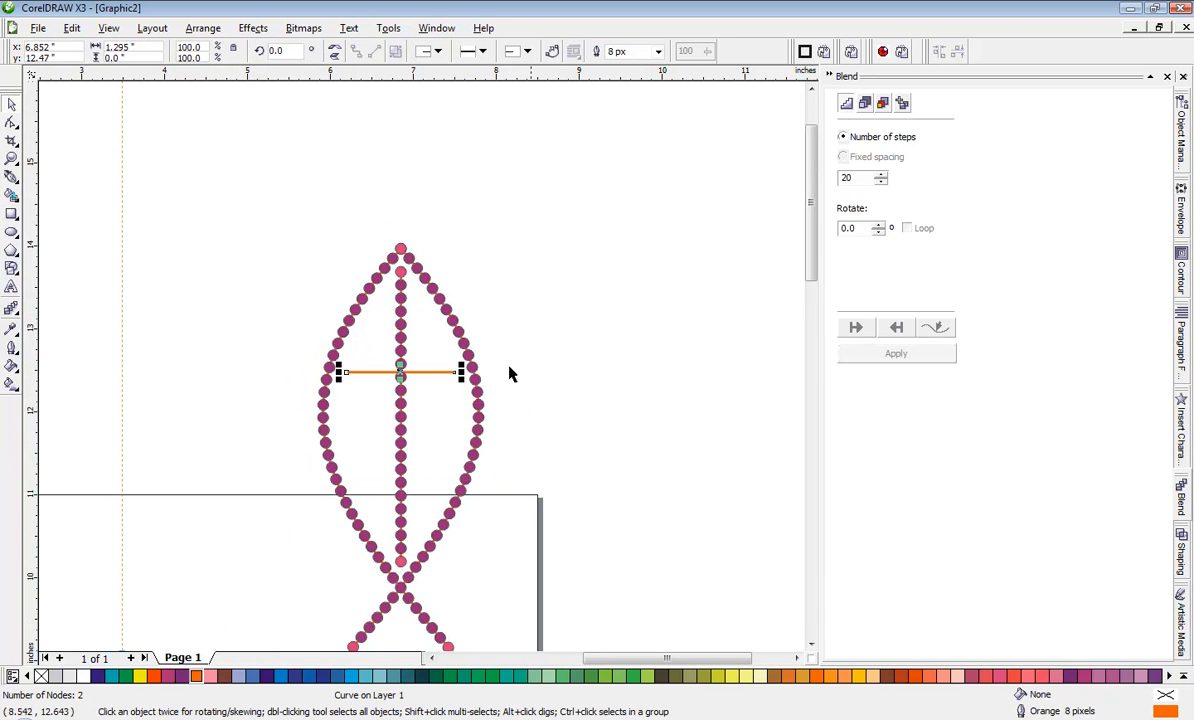
pyautogui.click(421, 403)
pyautogui.scroll(2, 421, 372)
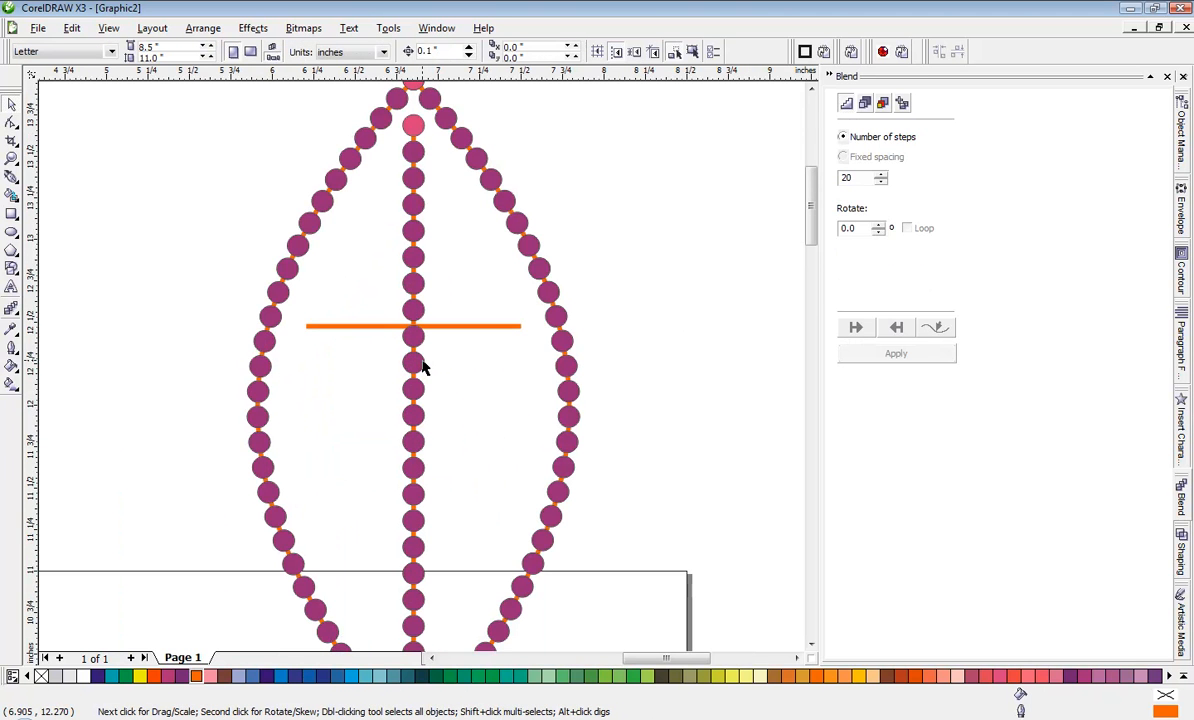
pyautogui.moveTo(421, 368); pyautogui.dragTo(682, 312)
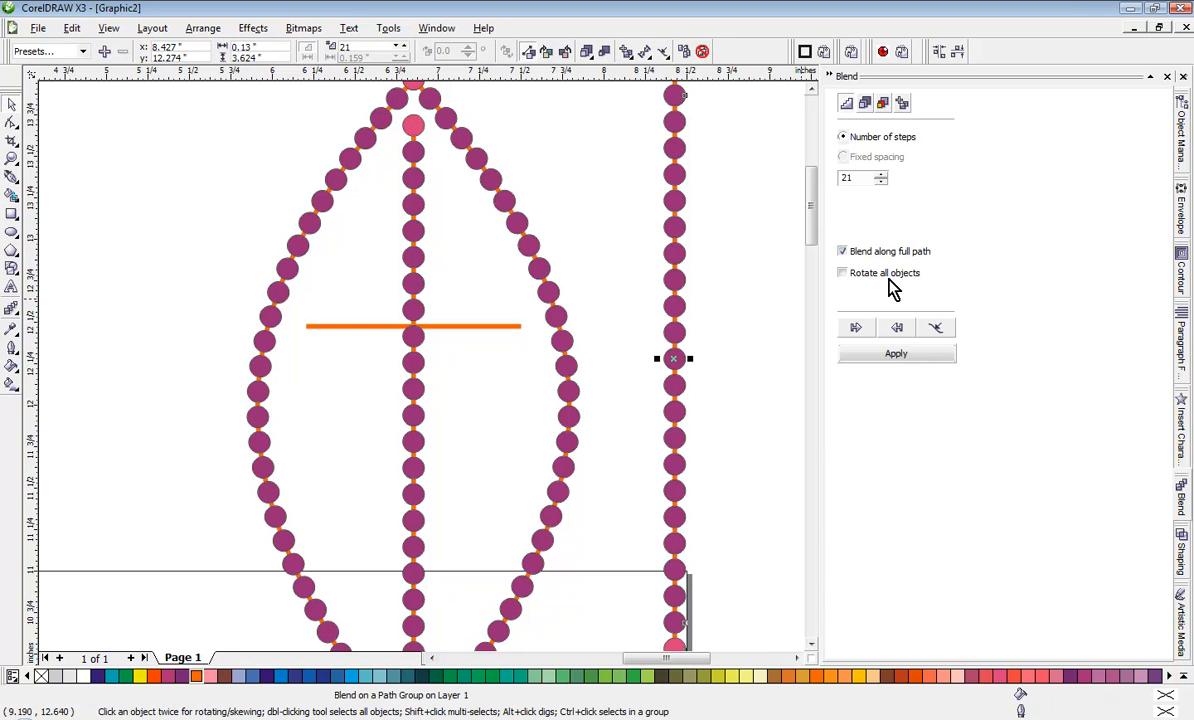
# Step: Set the cross's horizontal orange line as the copied blend's new path and apply it
pyautogui.click(940, 335)
pyautogui.click(952, 343)
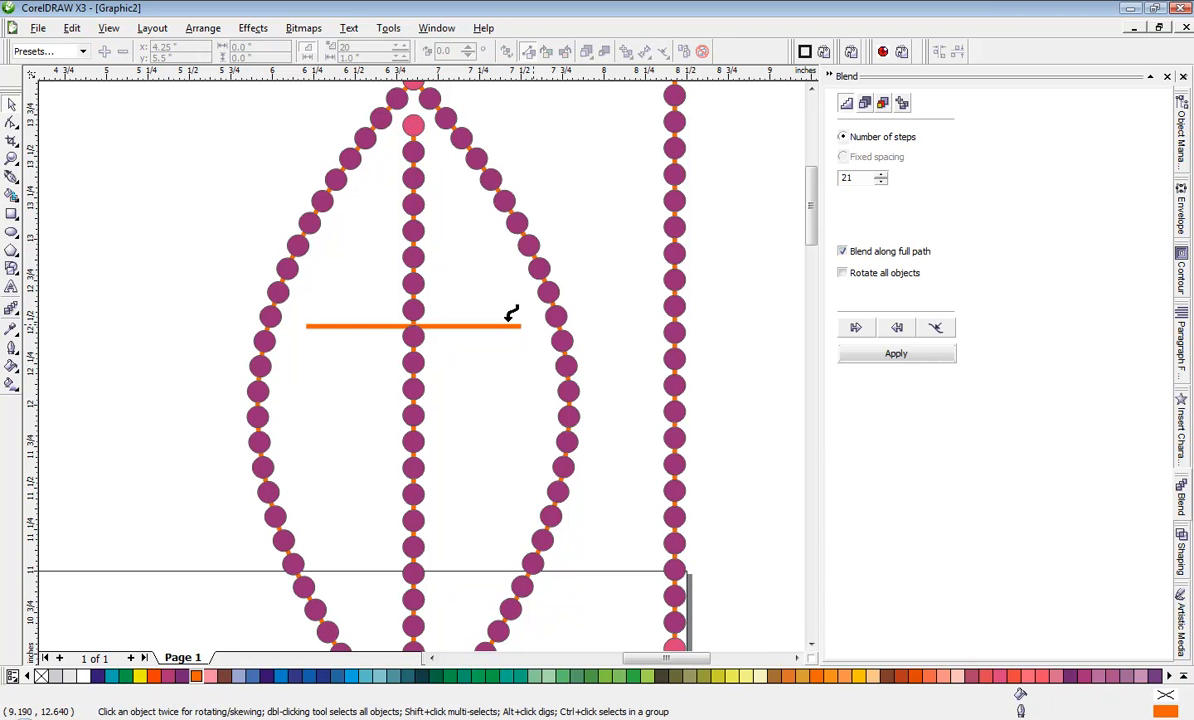
pyautogui.click(455, 318)
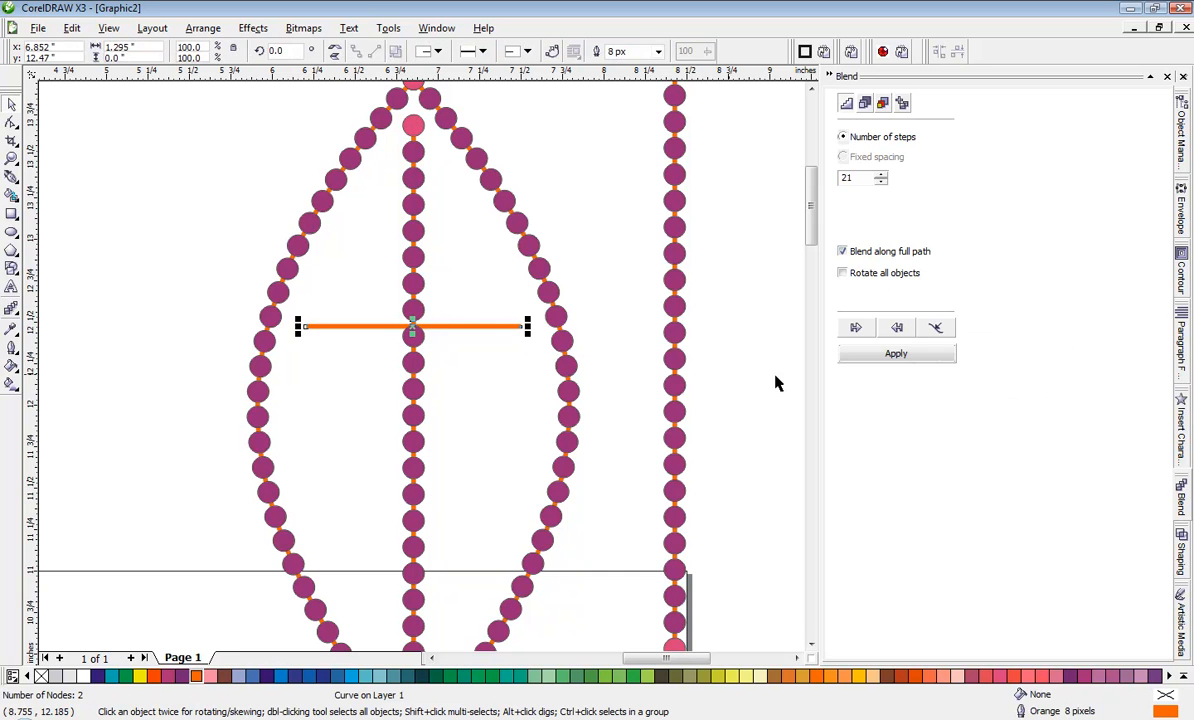
pyautogui.click(892, 353)
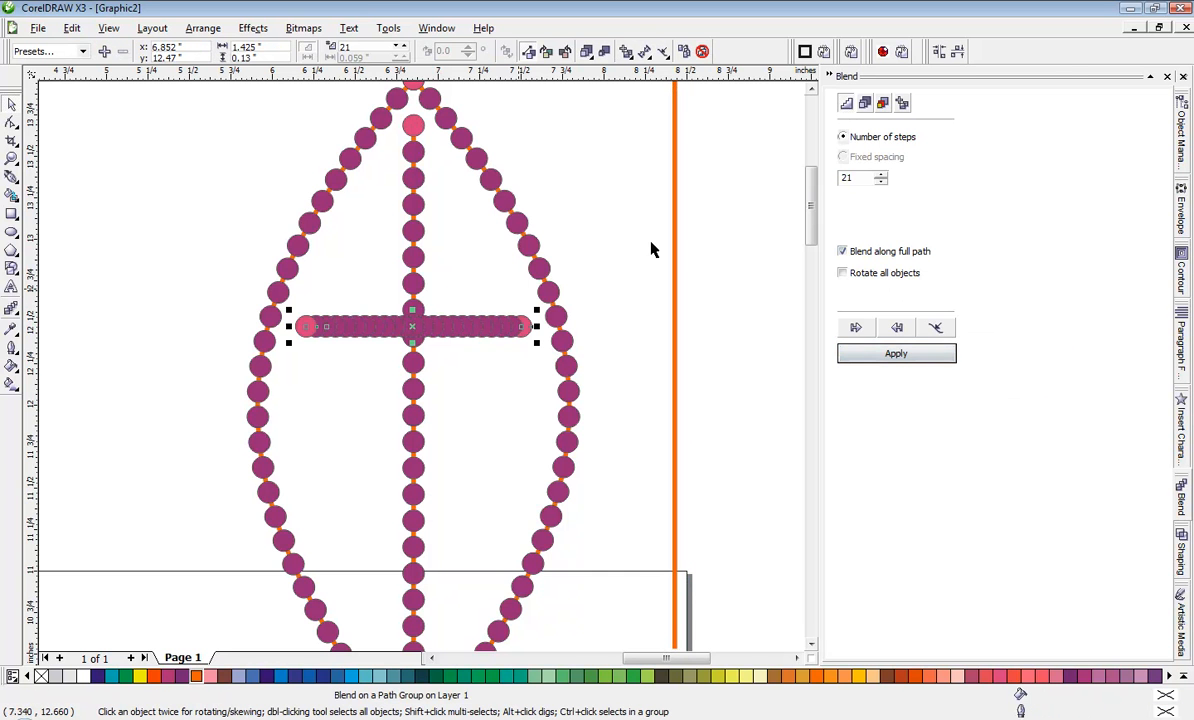
# Step: Try 10, 8 and 6 steps on the horizontal cross blend, and settle on 7 steps
pyautogui.write('10')
pyautogui.click(905, 352)
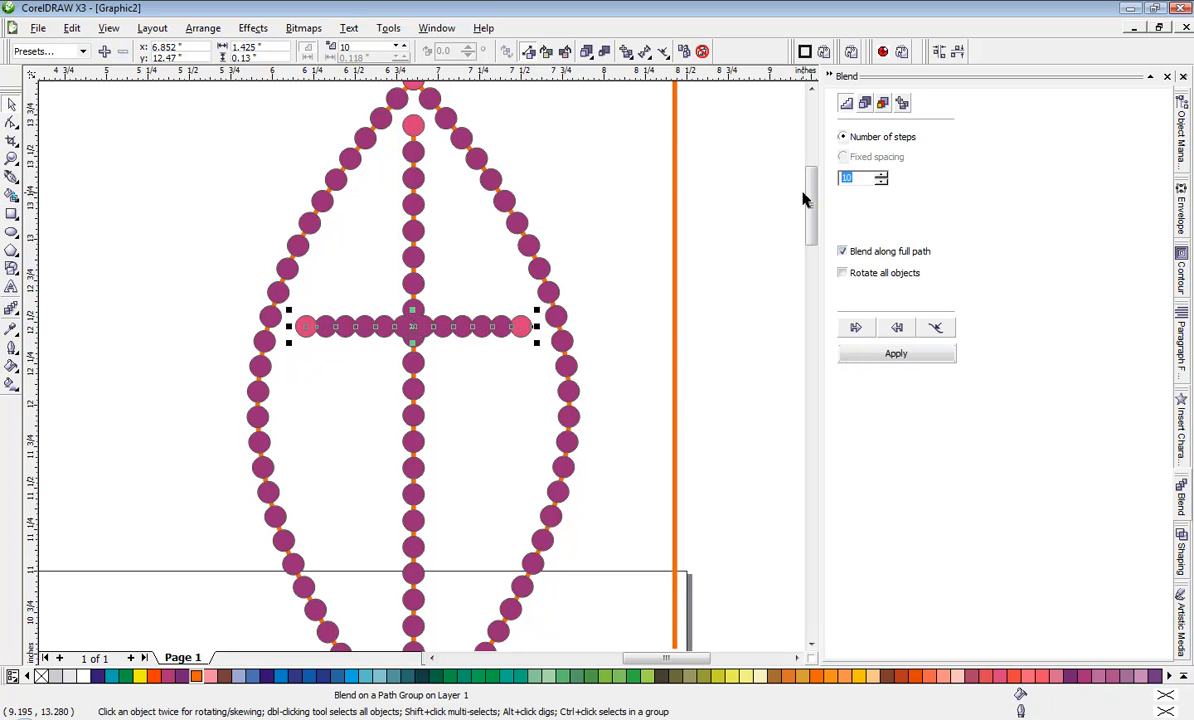
pyautogui.click(882, 354)
pyautogui.click(881, 182)
pyautogui.click(881, 182)
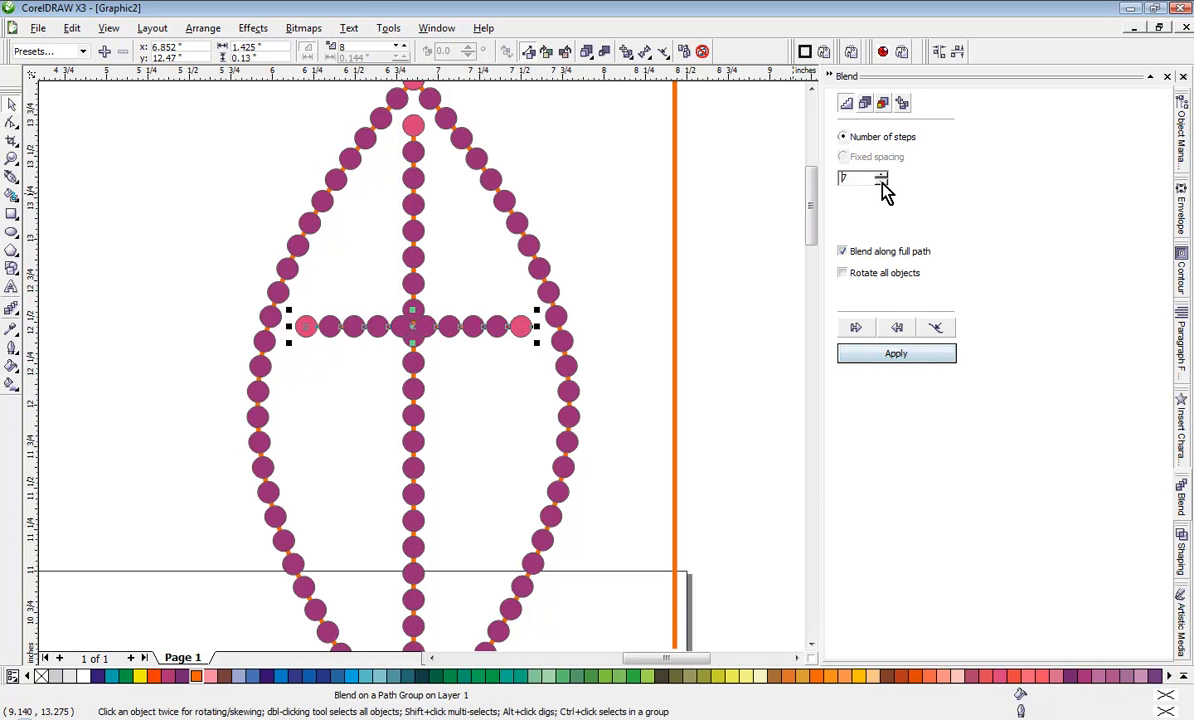
pyautogui.click(878, 362)
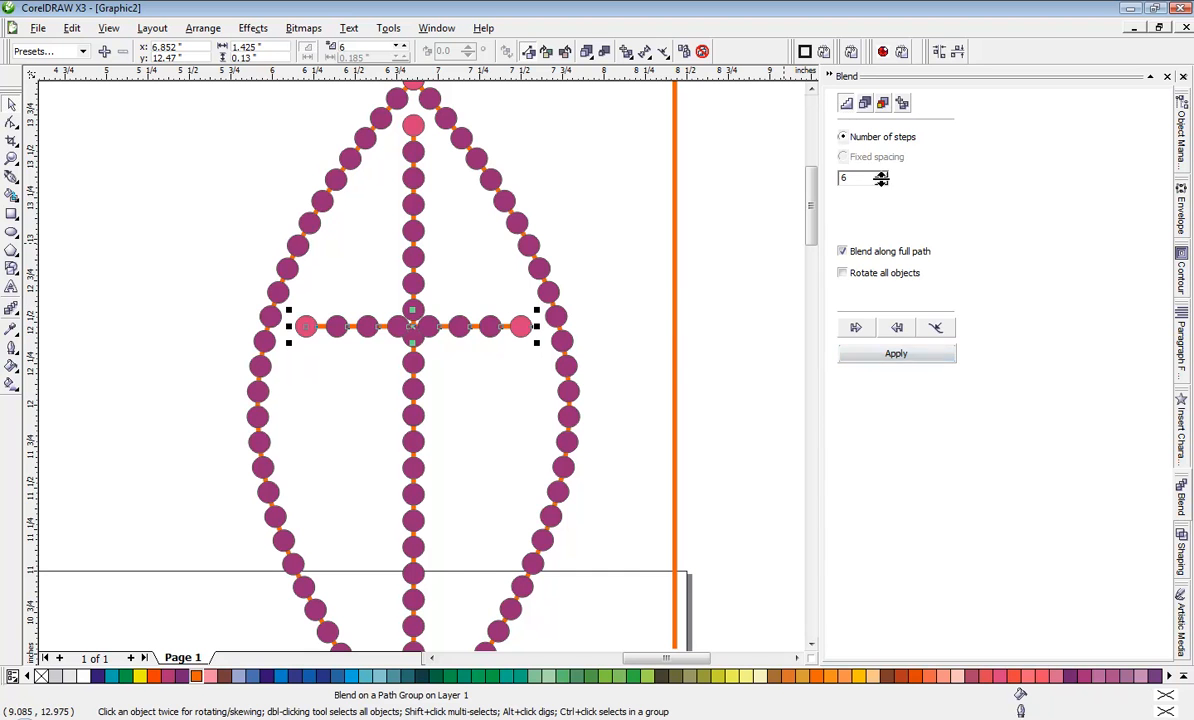
pyautogui.click(881, 178)
pyautogui.click(901, 350)
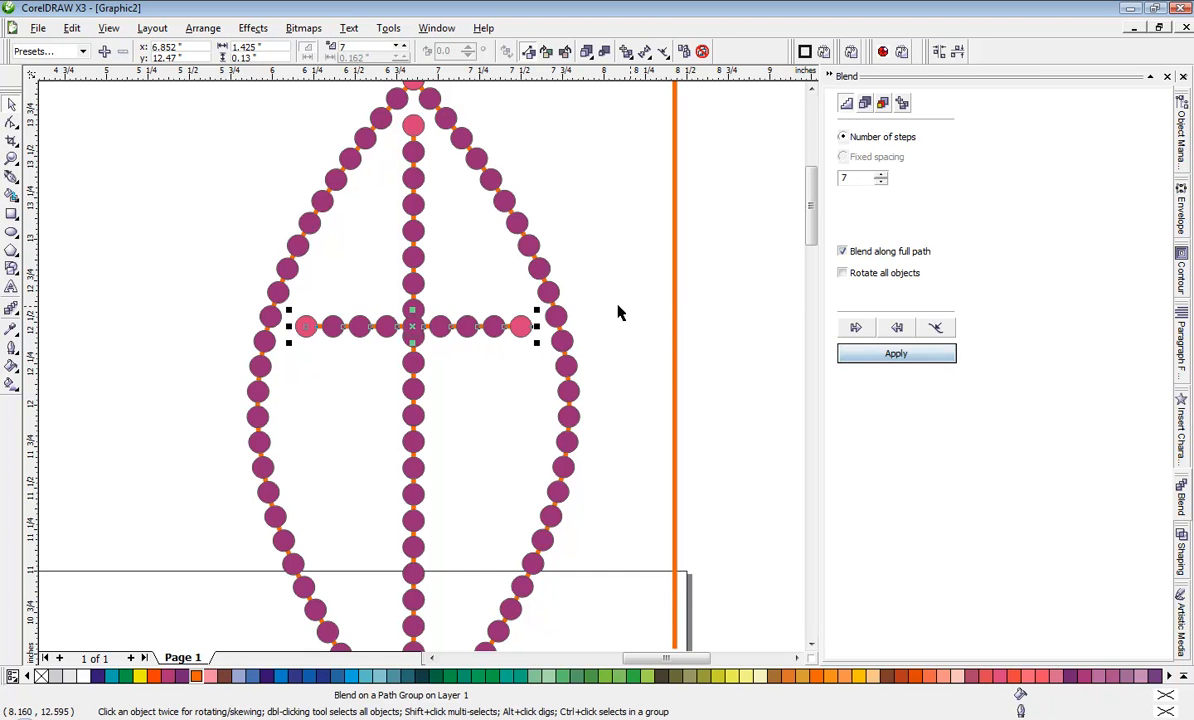
# Step: Move the horizontal cross blend down to about y 12.412 inches so its middle circle covers the nearest circle of the vertical blend
pyautogui.click(482, 333)
pyautogui.scroll(2, 482, 333)
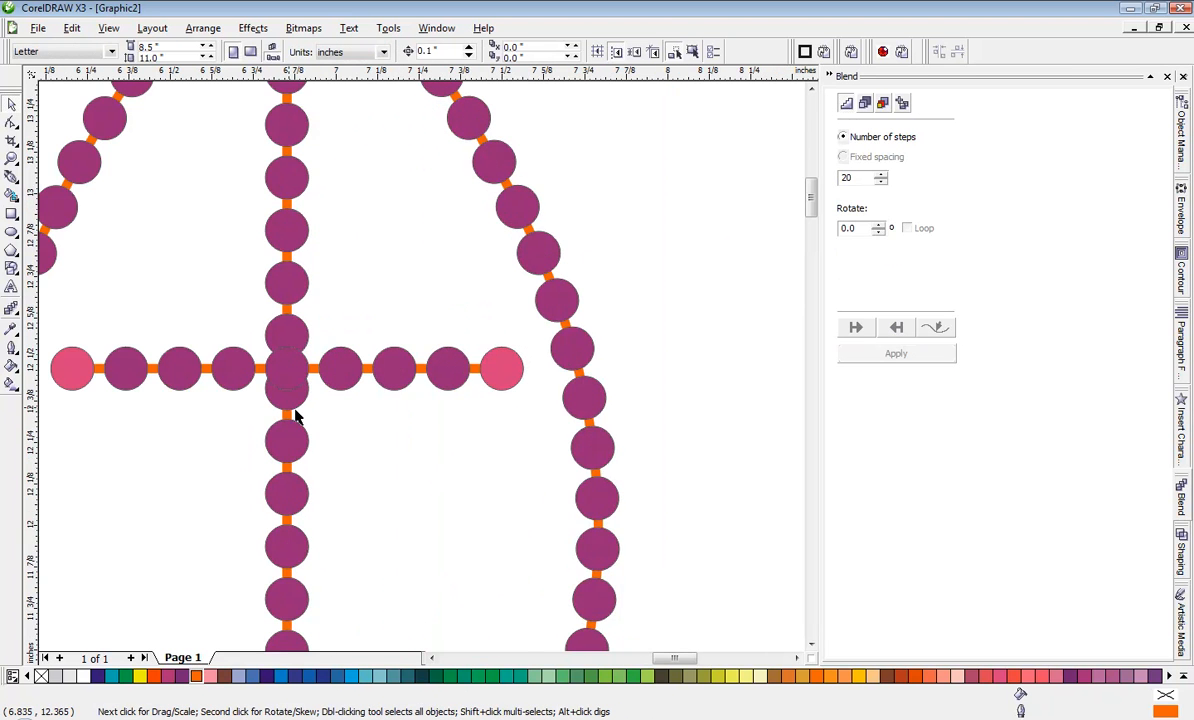
pyautogui.scroll(2, 296, 416)
pyautogui.click(406, 286)
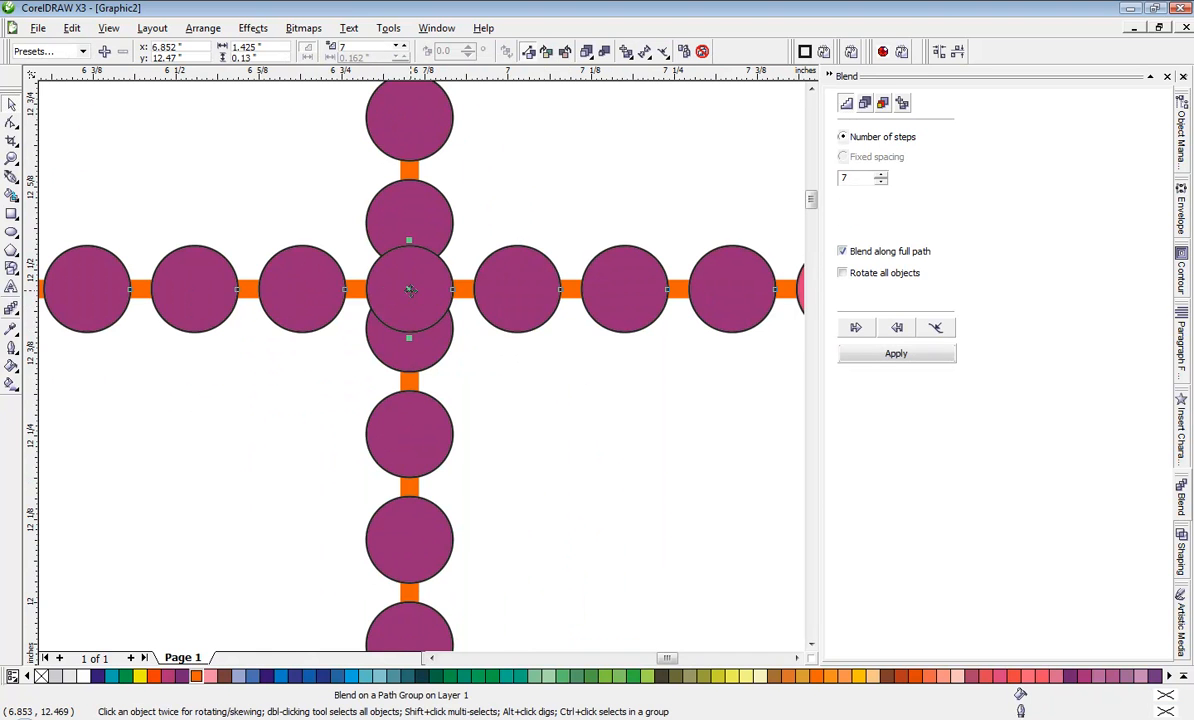
pyautogui.moveTo(409, 289); pyautogui.dragTo(393, 344)
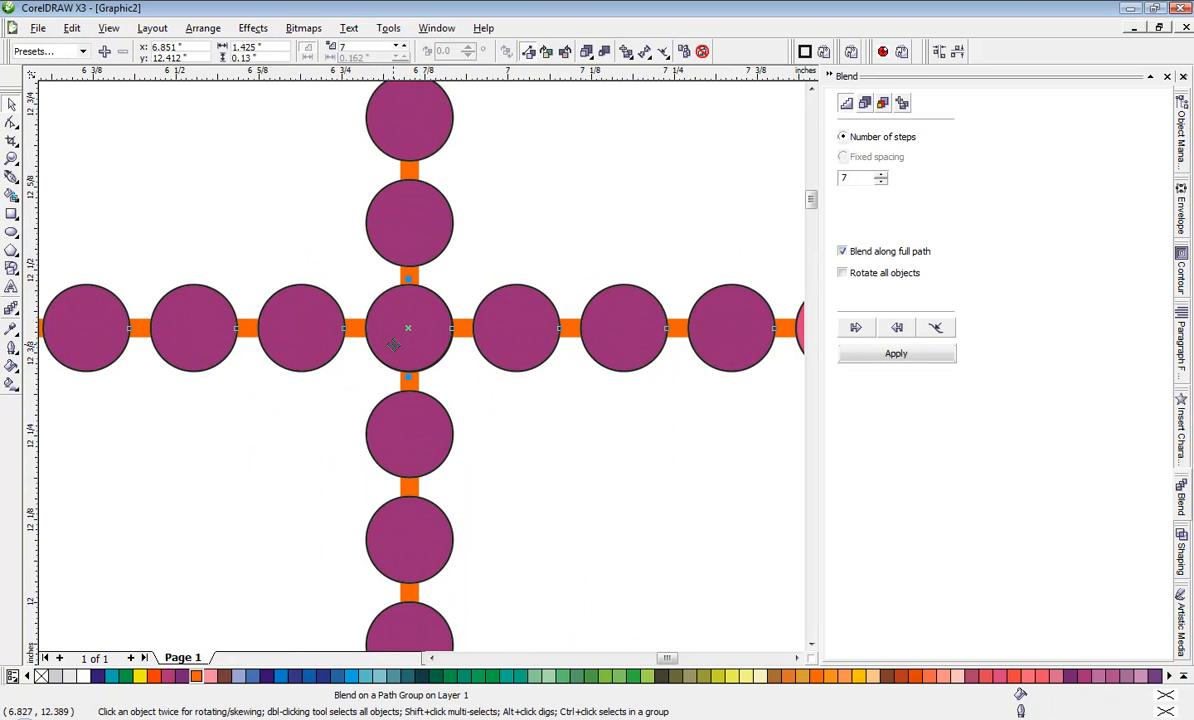
pyautogui.click(498, 405)
pyautogui.scroll(-2, 508, 405)
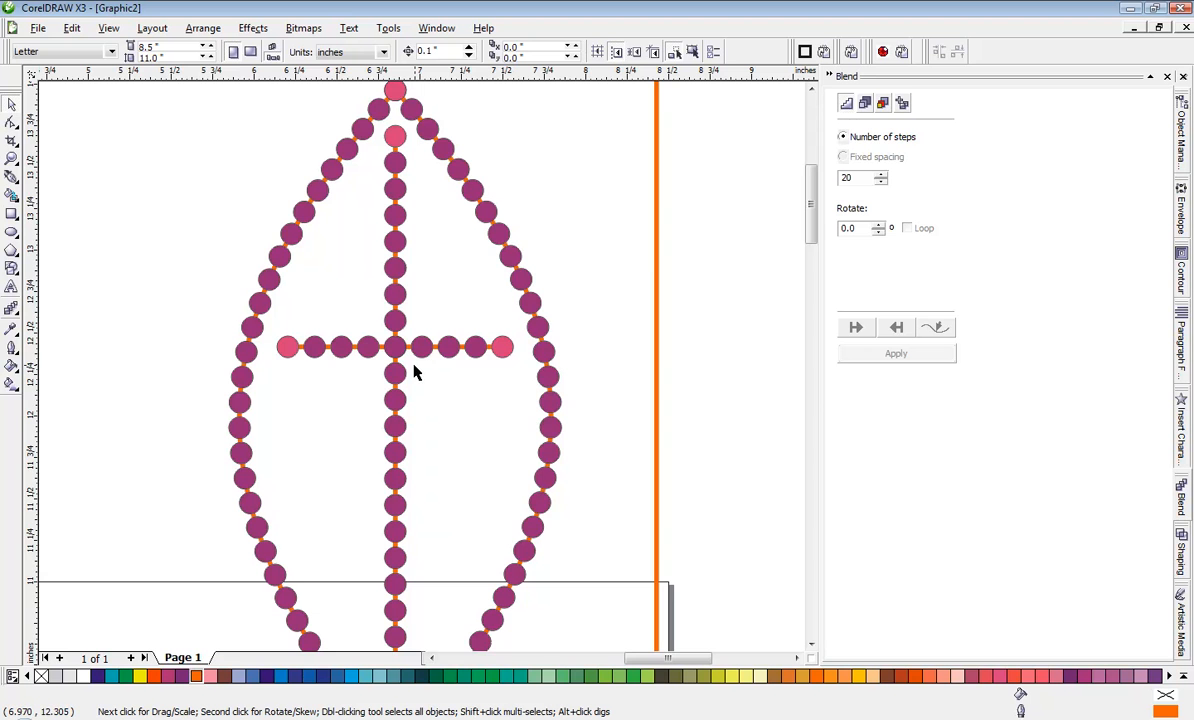
pyautogui.scroll(1, 421, 372)
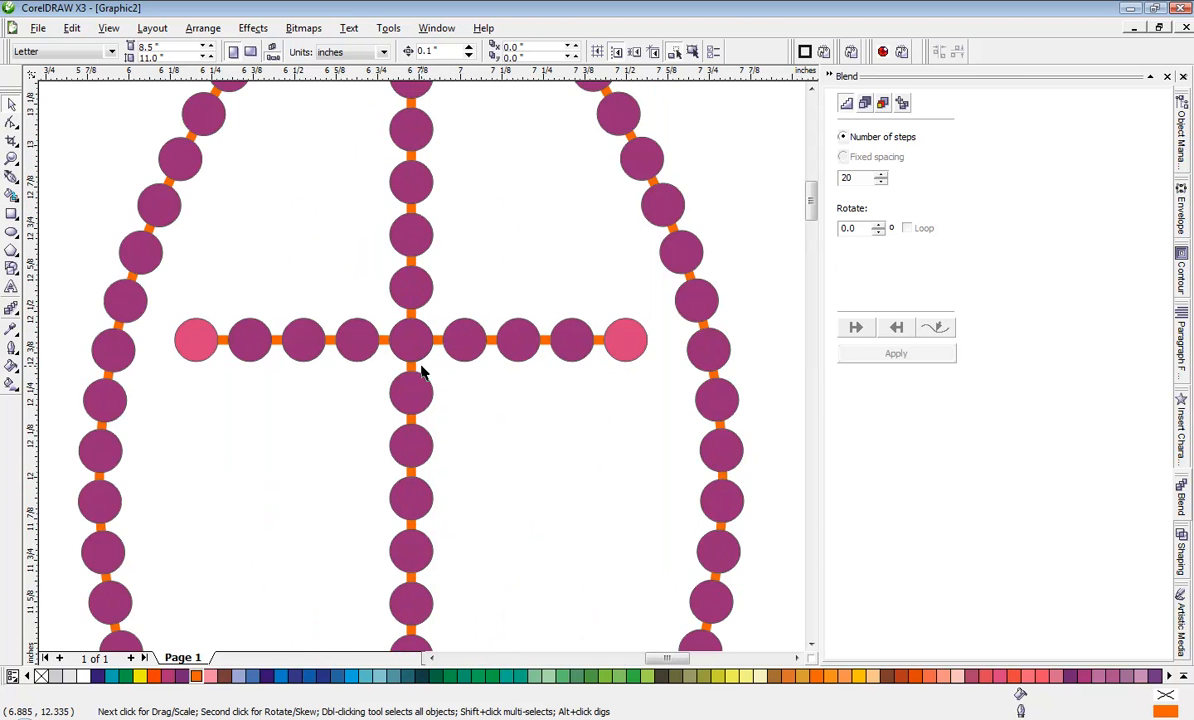
# Step: Delete the leftover vertical orange line beside the fish
pyautogui.scroll(-1, 421, 372)
pyautogui.click(678, 319)
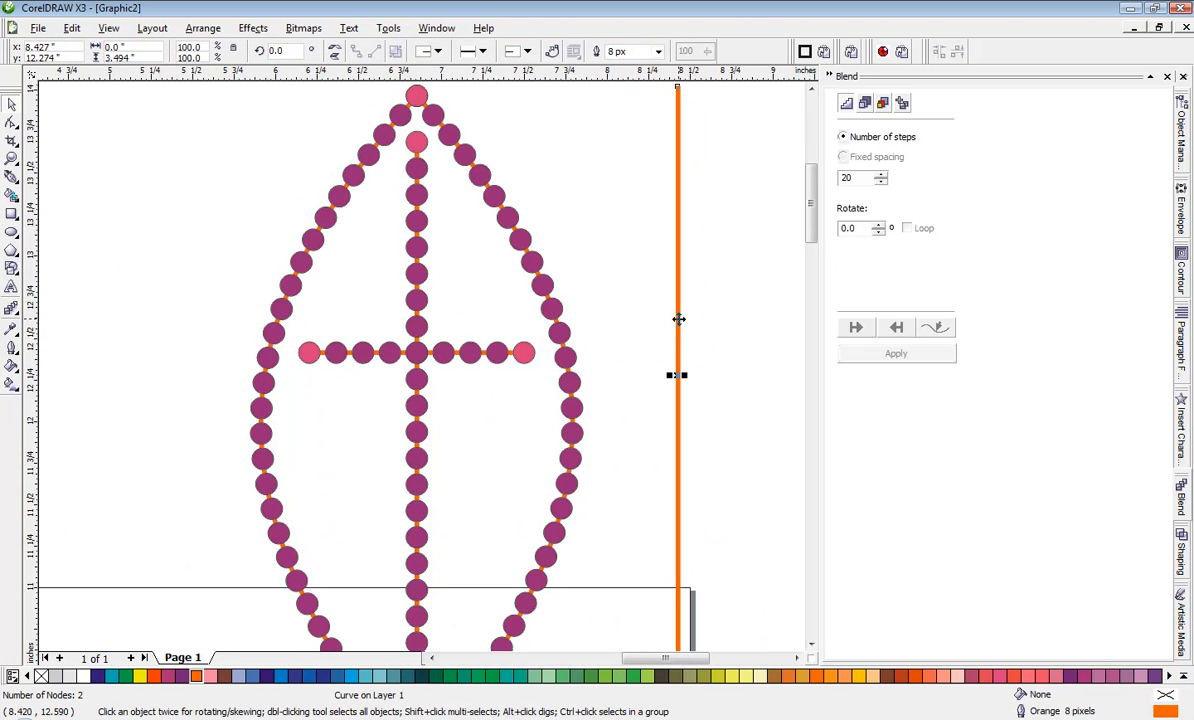
pyautogui.press('Delete')
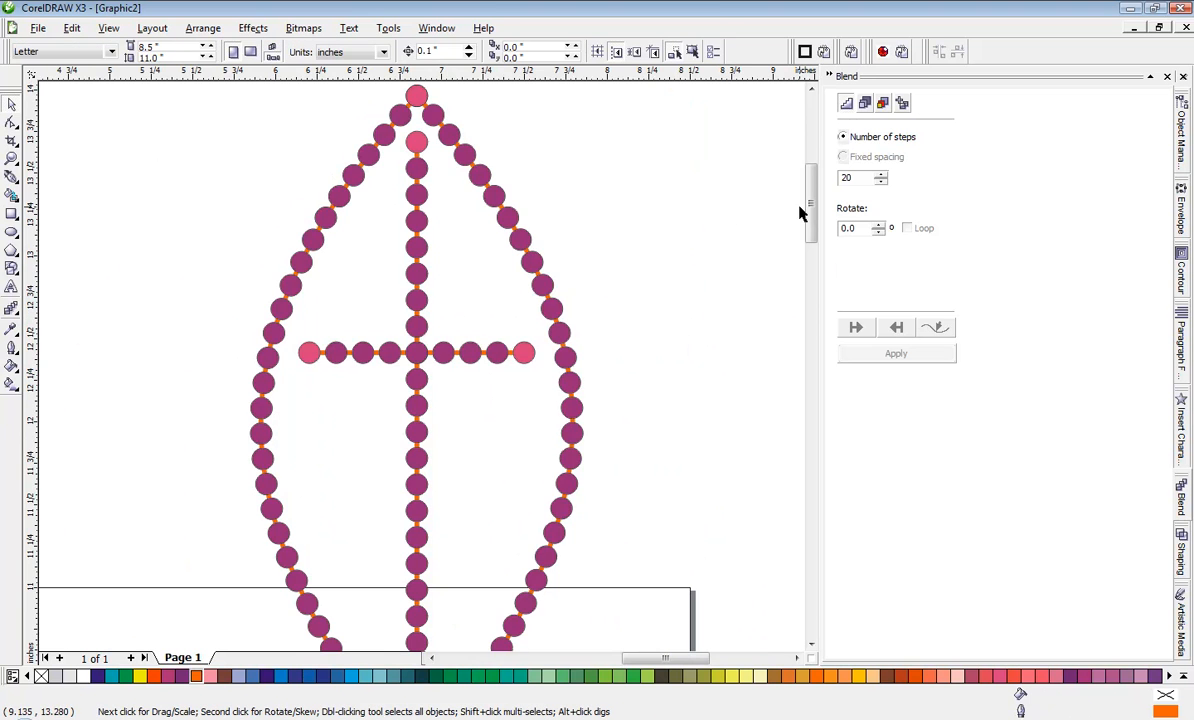
# Step: Delete the blended circles on the fish's lower half, its tail and the cross's vertical bar, keeping the orange paths
pyautogui.scroll(-2, 421, 370)
pyautogui.scroll(1, 421, 373)
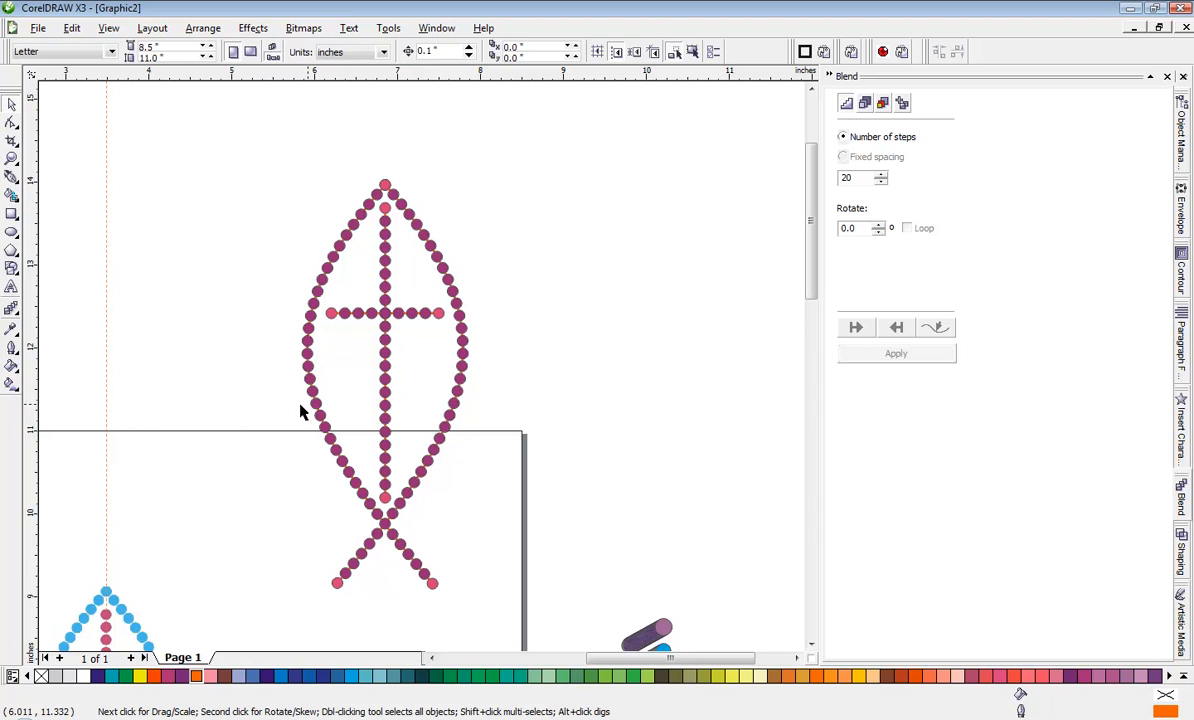
pyautogui.moveTo(232, 360); pyautogui.dragTo(491, 614)
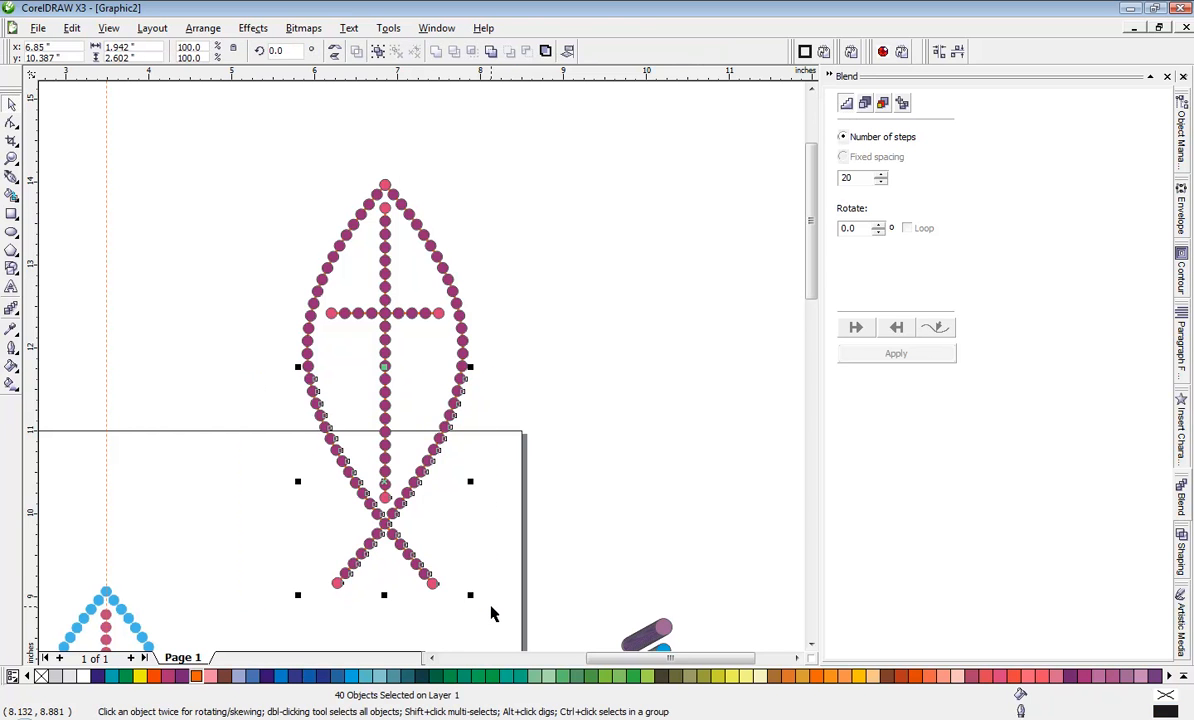
pyautogui.press('Delete')
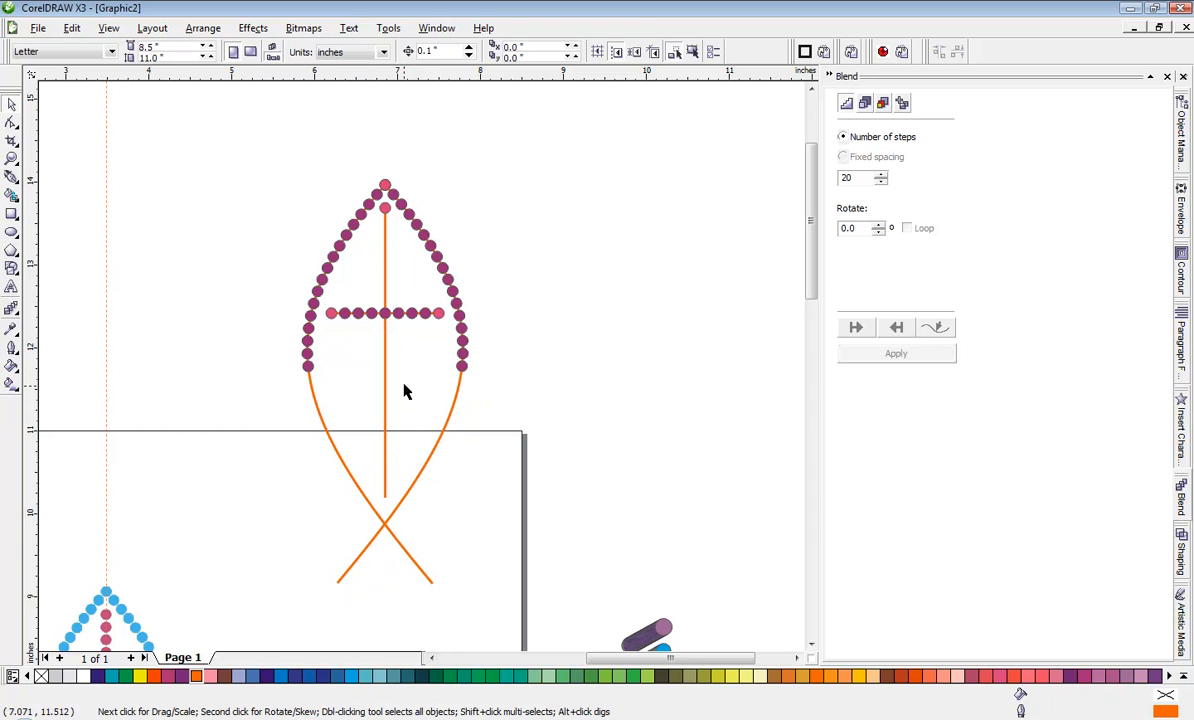
# Step: Try to delete everything in the fish's upper half at once, and undo the deletion
pyautogui.moveTo(276, 386); pyautogui.dragTo(497, 165)
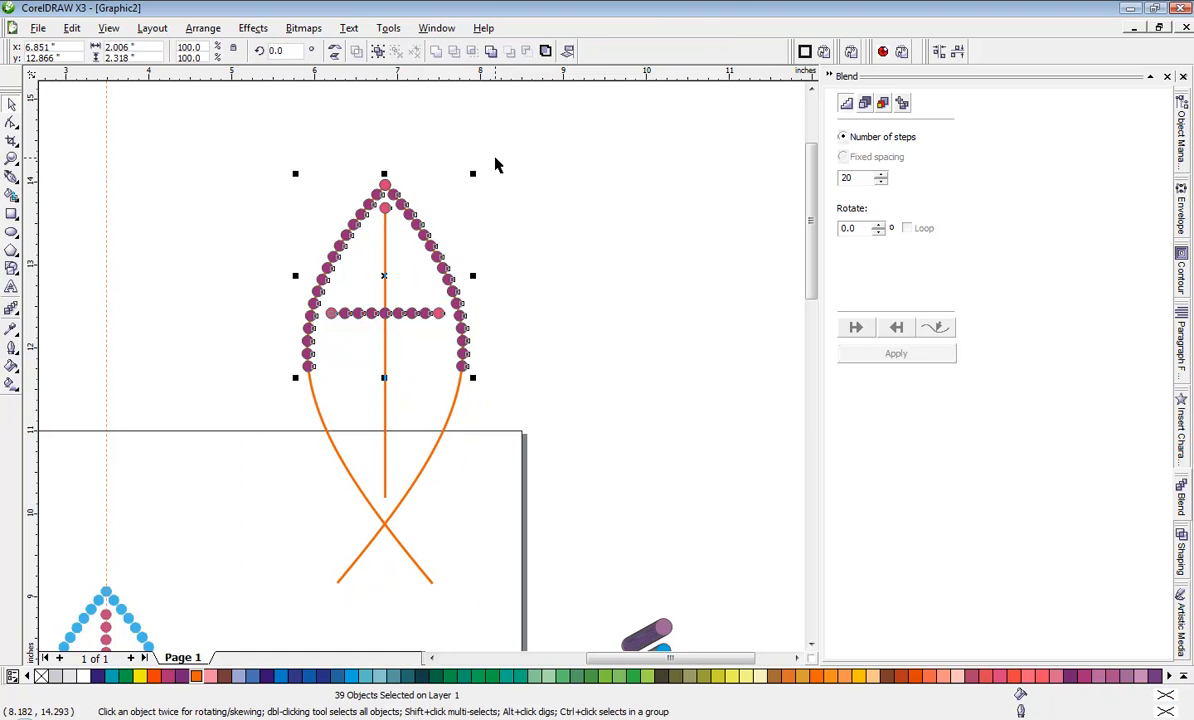
pyautogui.press('Delete')
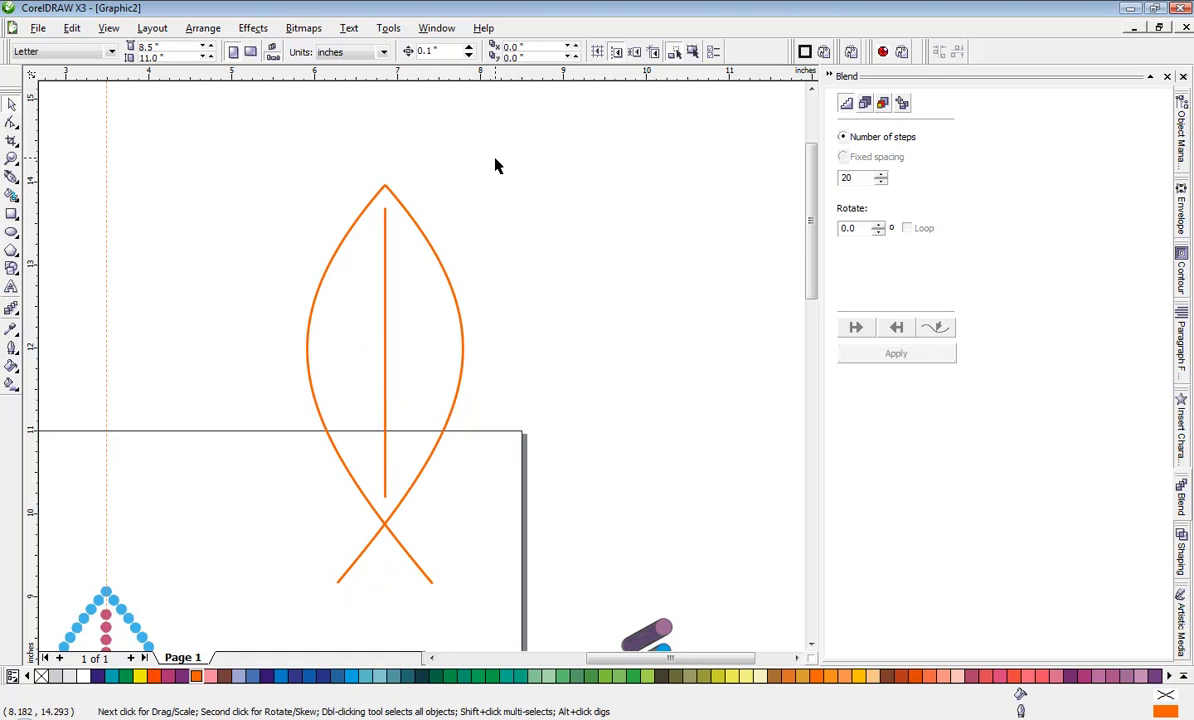
pyautogui.hotkey('ctrl', 'z')
pyautogui.click(525, 245)
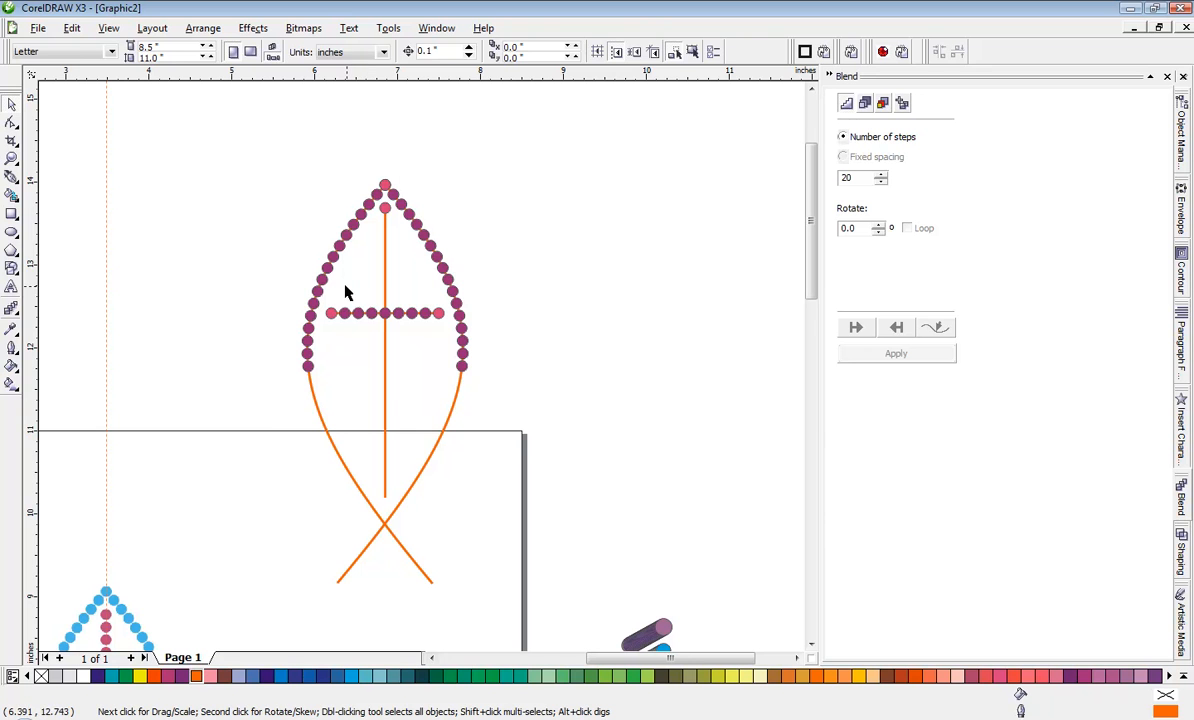
# Step: Delete the remaining circles on the fish's upper half and the cross's horizontal bar in batches, keeping all the orange paths
pyautogui.moveTo(341, 285); pyautogui.dragTo(516, 390)
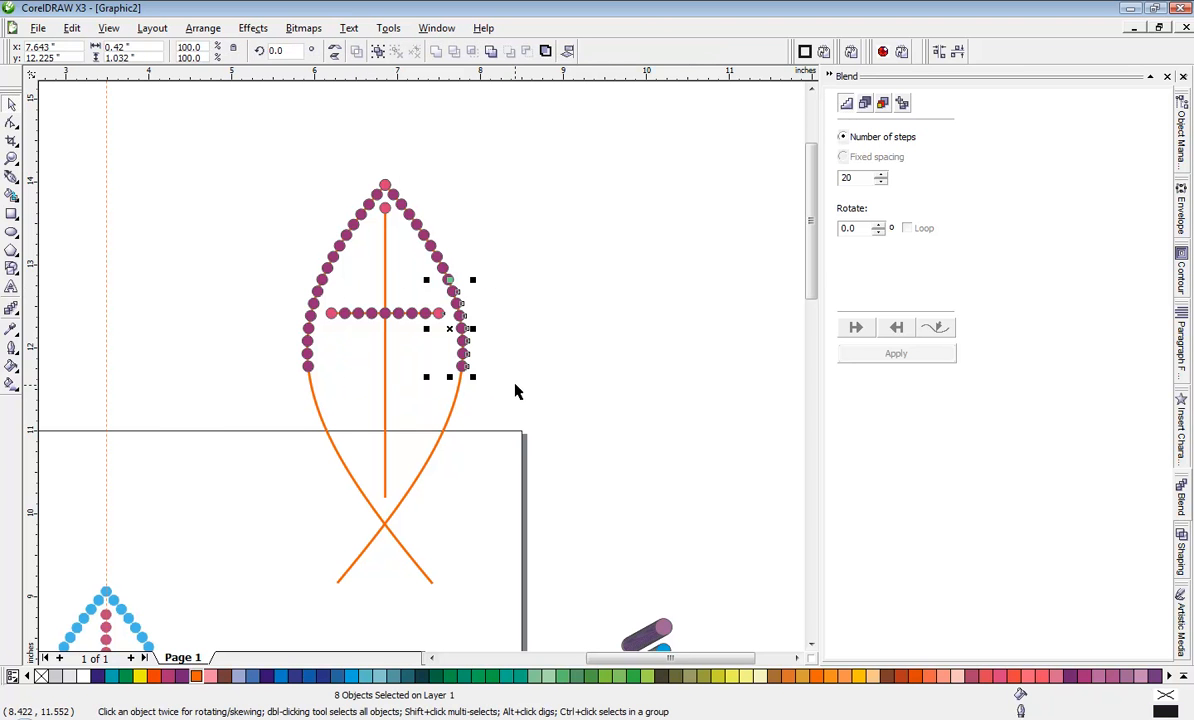
pyautogui.press('Delete')
pyautogui.moveTo(238, 412); pyautogui.dragTo(330, 214)
pyautogui.press('Delete')
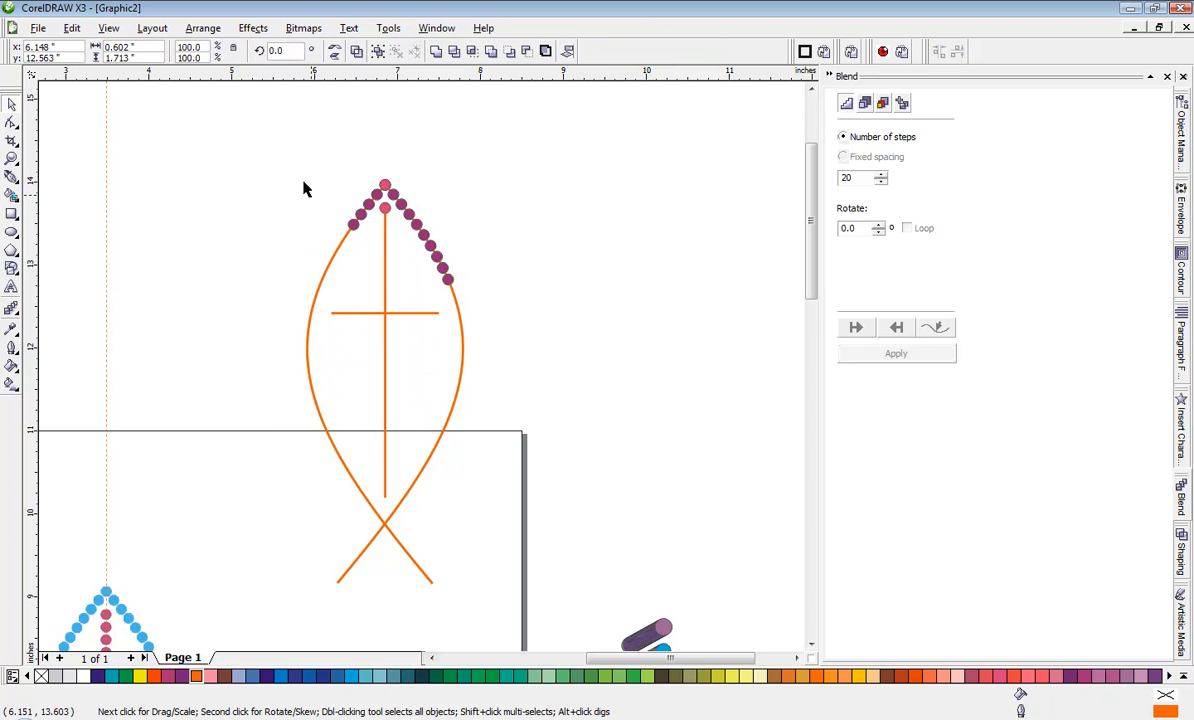
pyautogui.moveTo(298, 165); pyautogui.dragTo(536, 296)
pyautogui.press('Delete')
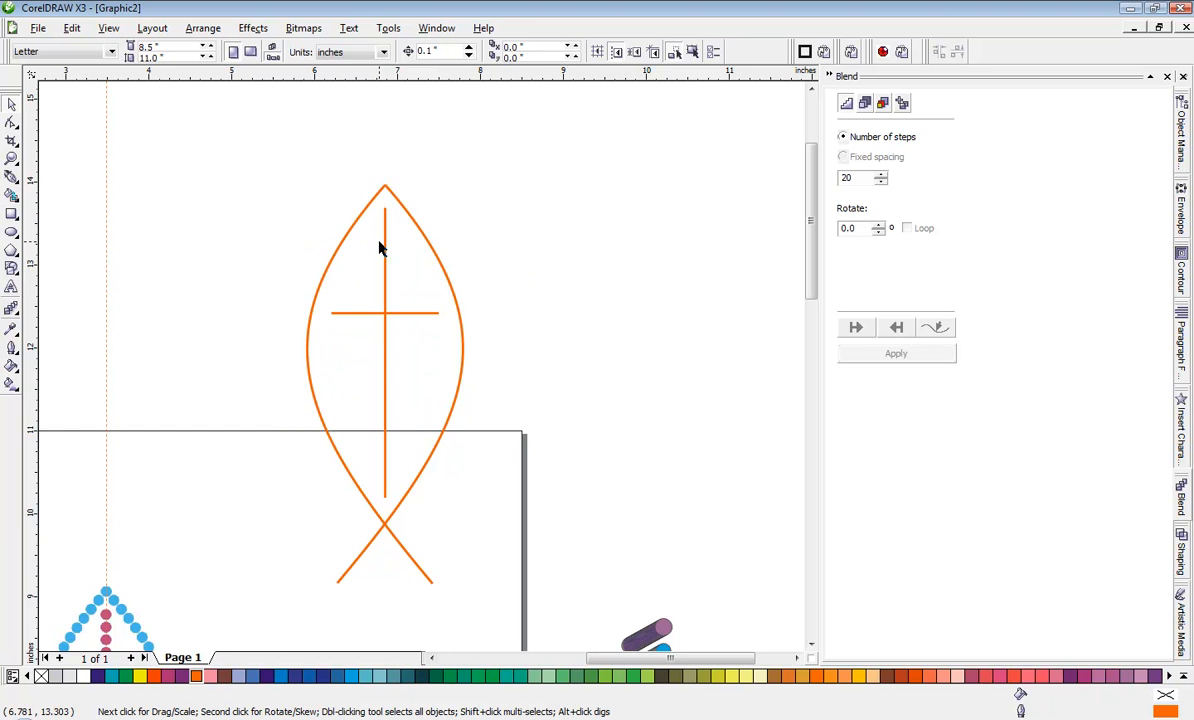
# Step: Open the rStones tool and choose the 10ss New Color stone with the 3.3 mm diameter
pyautogui.scroll(2, 379, 247)
pyautogui.scroll(-2, 422, 387)
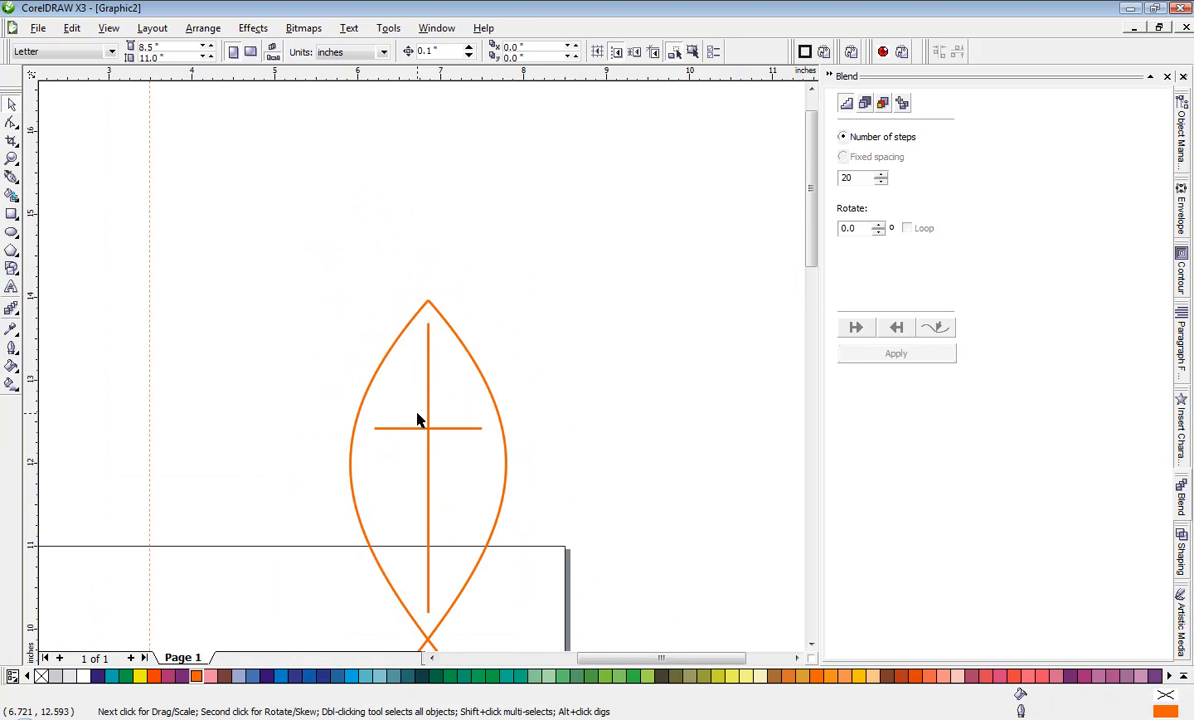
pyautogui.click(393, 344)
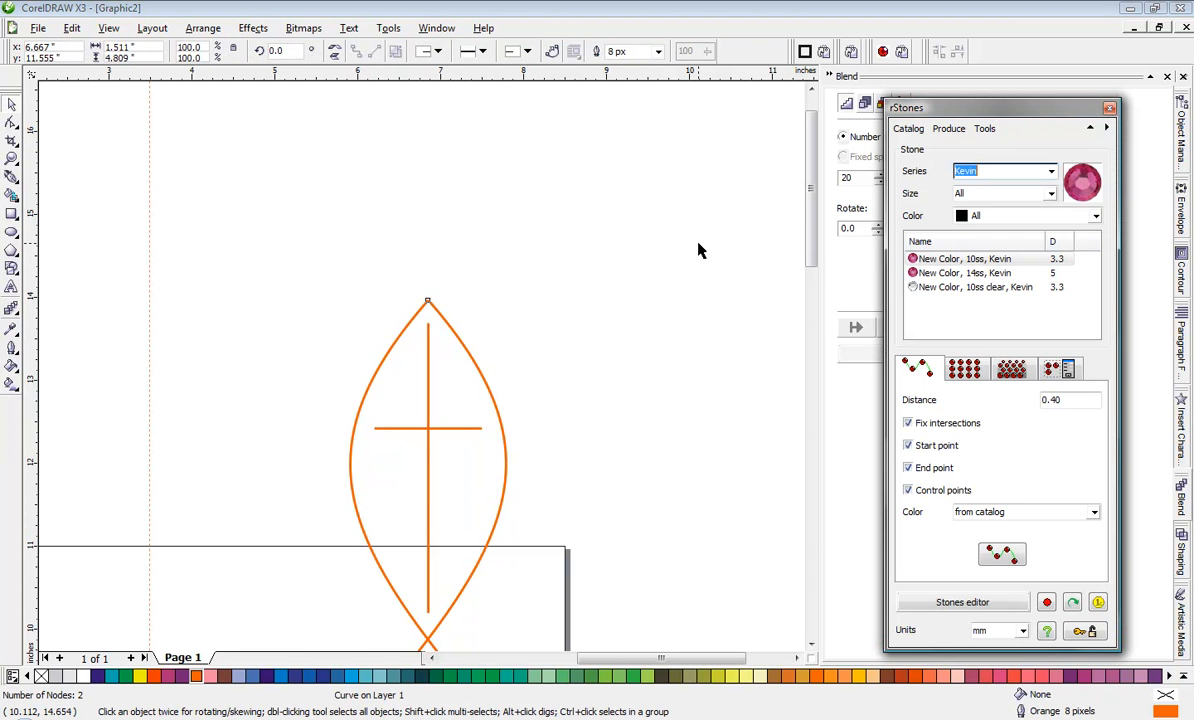
pyautogui.click(957, 266)
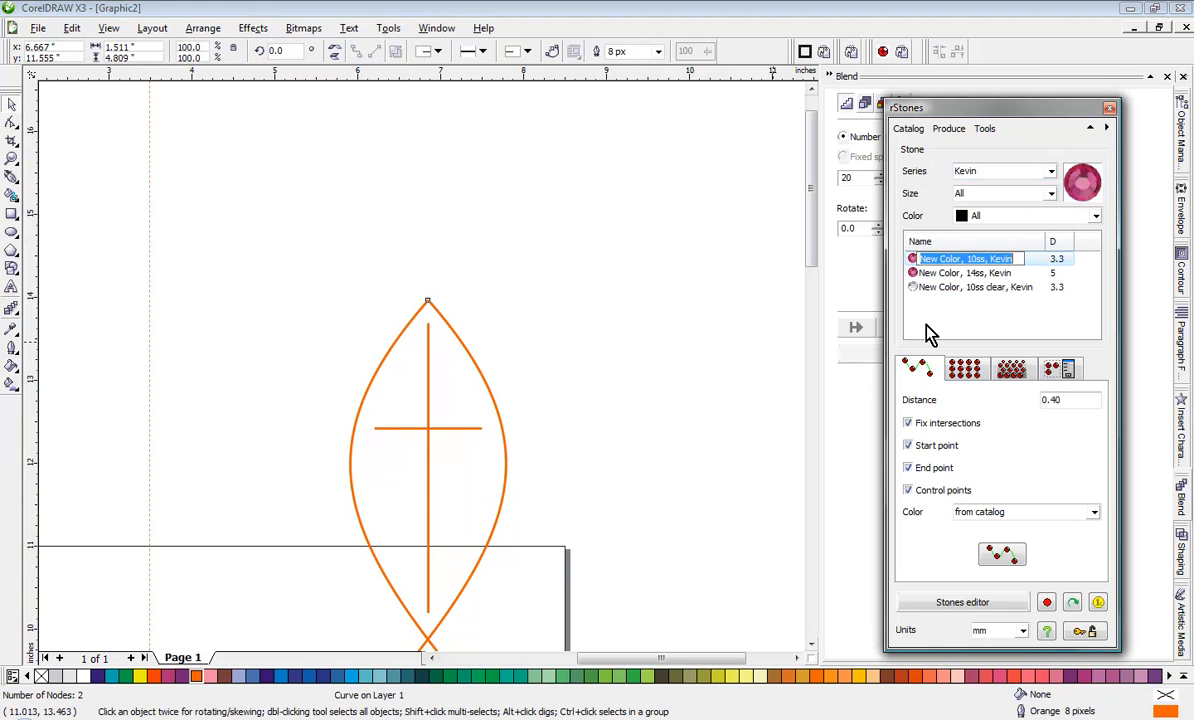
pyautogui.click(577, 389)
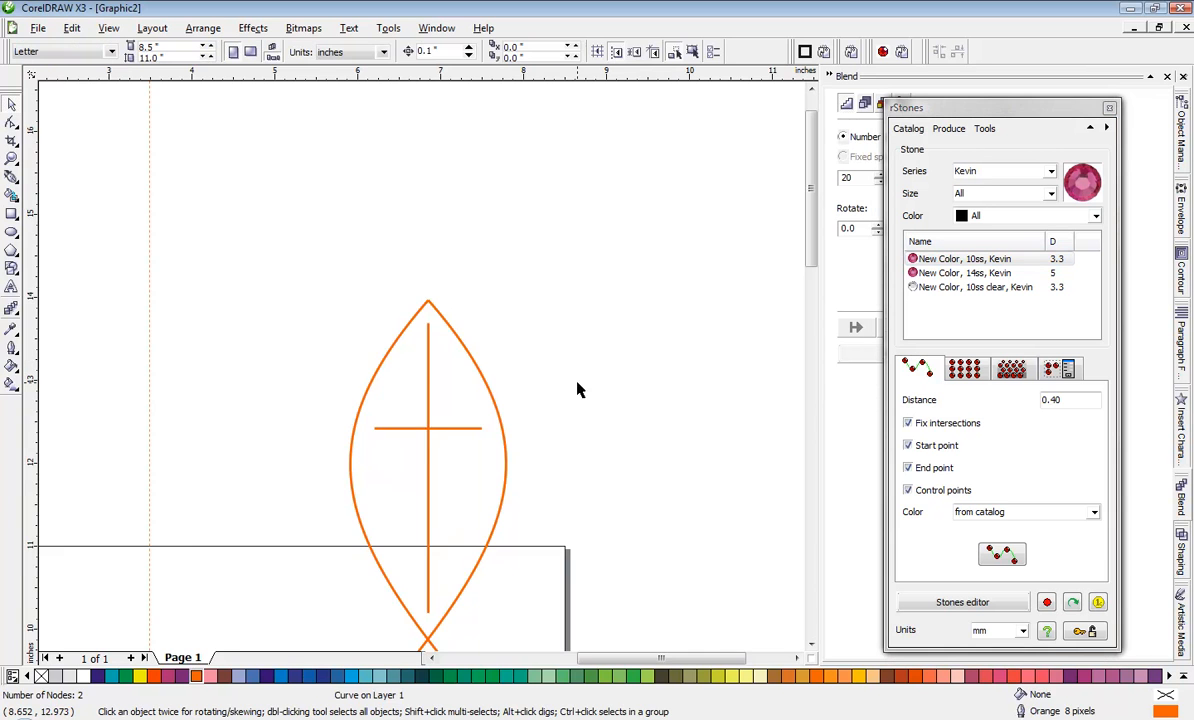
# Step: Place 10ss stones at 0.40 mm spacing along the fish curve that bows right and ends at the lower-left tail tip
pyautogui.scroll(-2, 418, 373)
pyautogui.scroll(2, 424, 373)
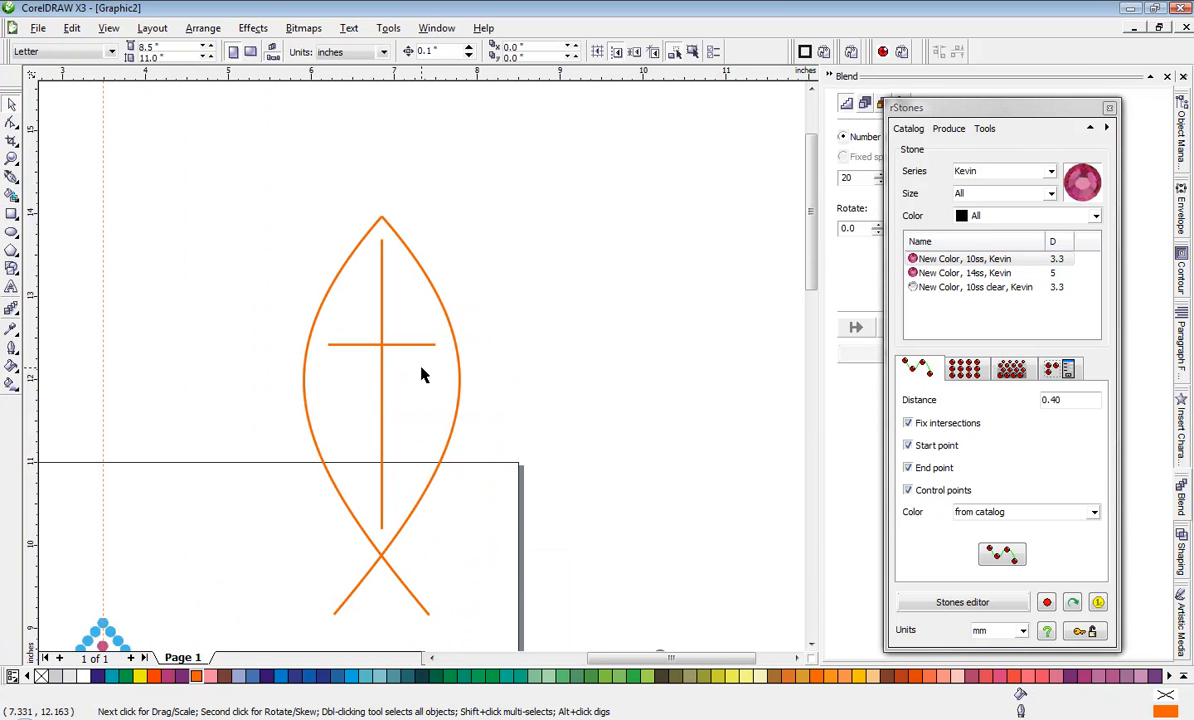
pyautogui.click(413, 254)
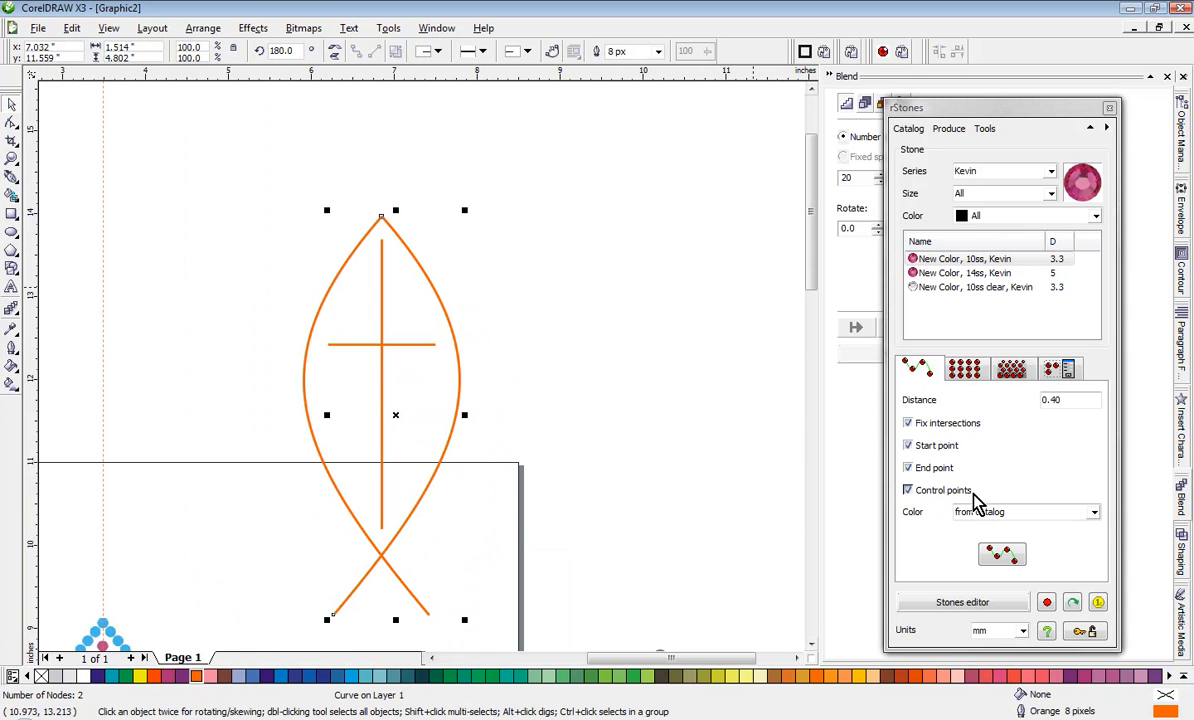
pyautogui.click(1002, 554)
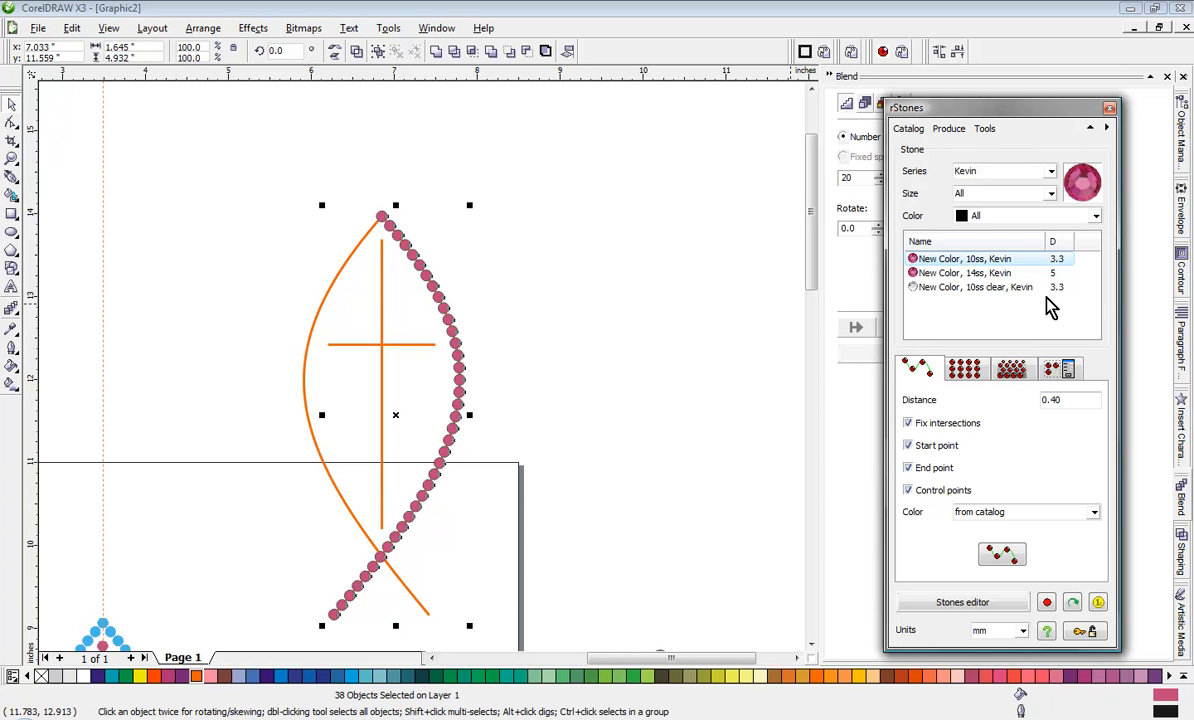
pyautogui.click(682, 434)
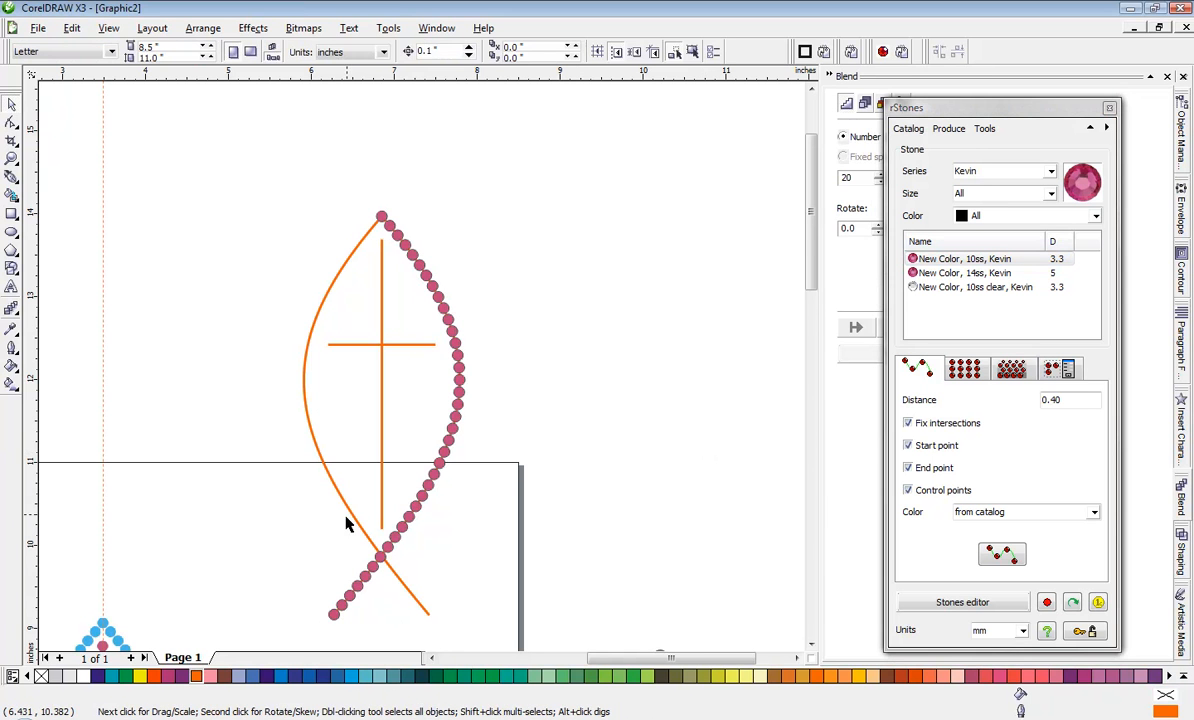
# Step: Place a matching row of 10ss stones along the other fish curve, crossing the first row at the tail
pyautogui.scroll(6, 347, 523)
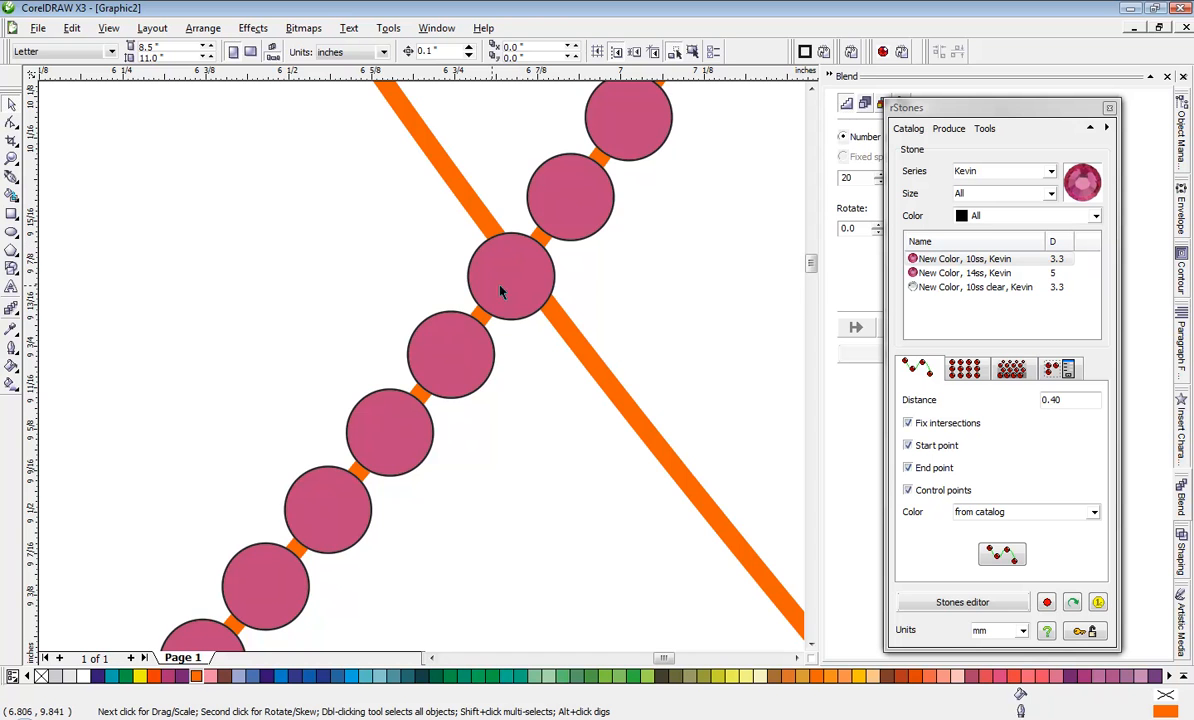
pyautogui.click(588, 364)
pyautogui.scroll(-4, 586, 356)
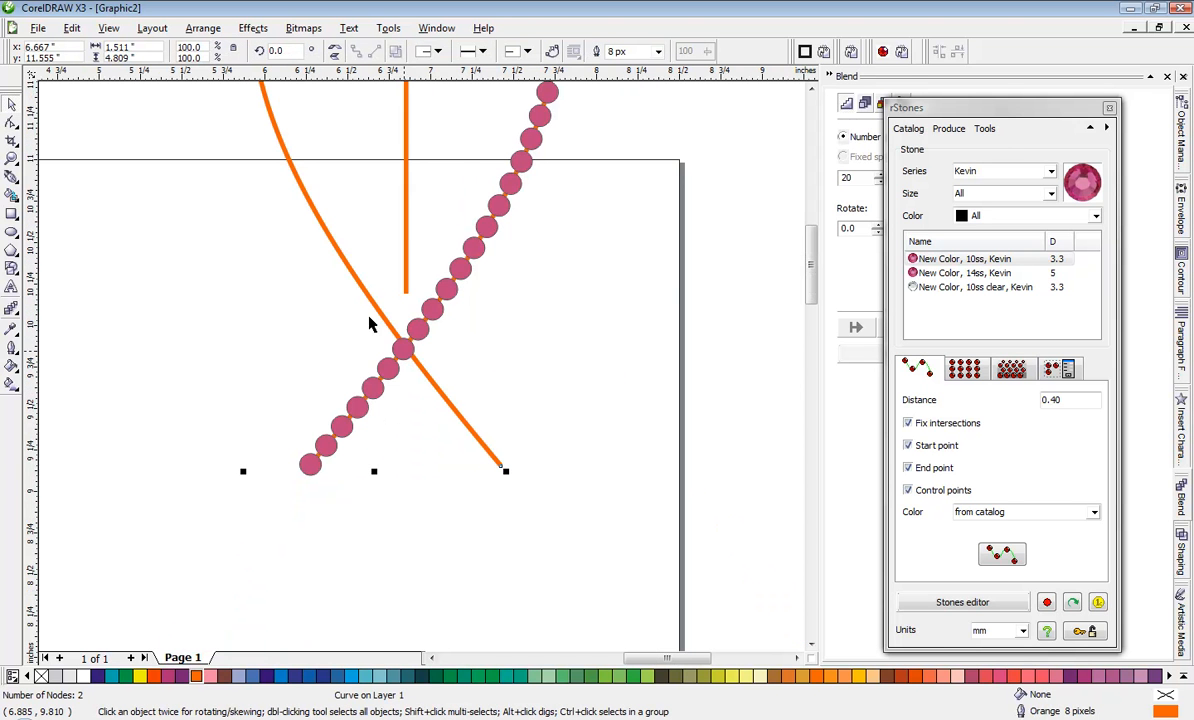
pyautogui.click(1005, 560)
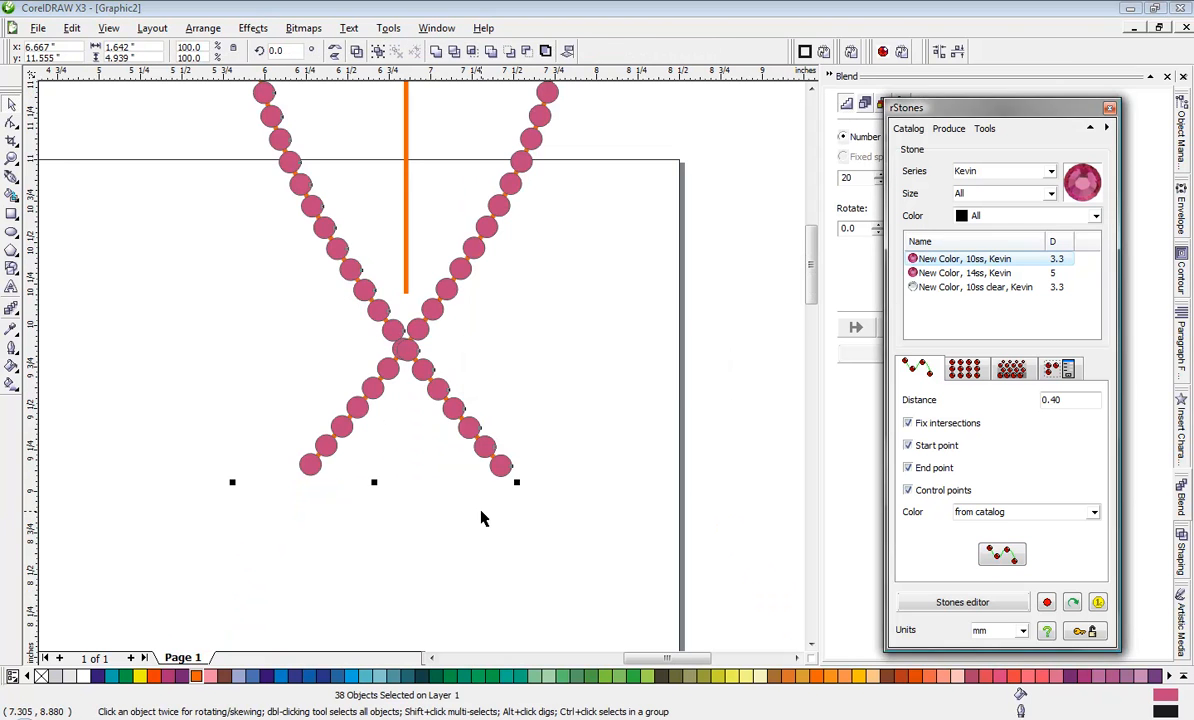
pyautogui.click(432, 514)
# Step: Move one overlapping stone away from the tail crossing, and undo back to before the second row of stones
pyautogui.scroll(4, 420, 370)
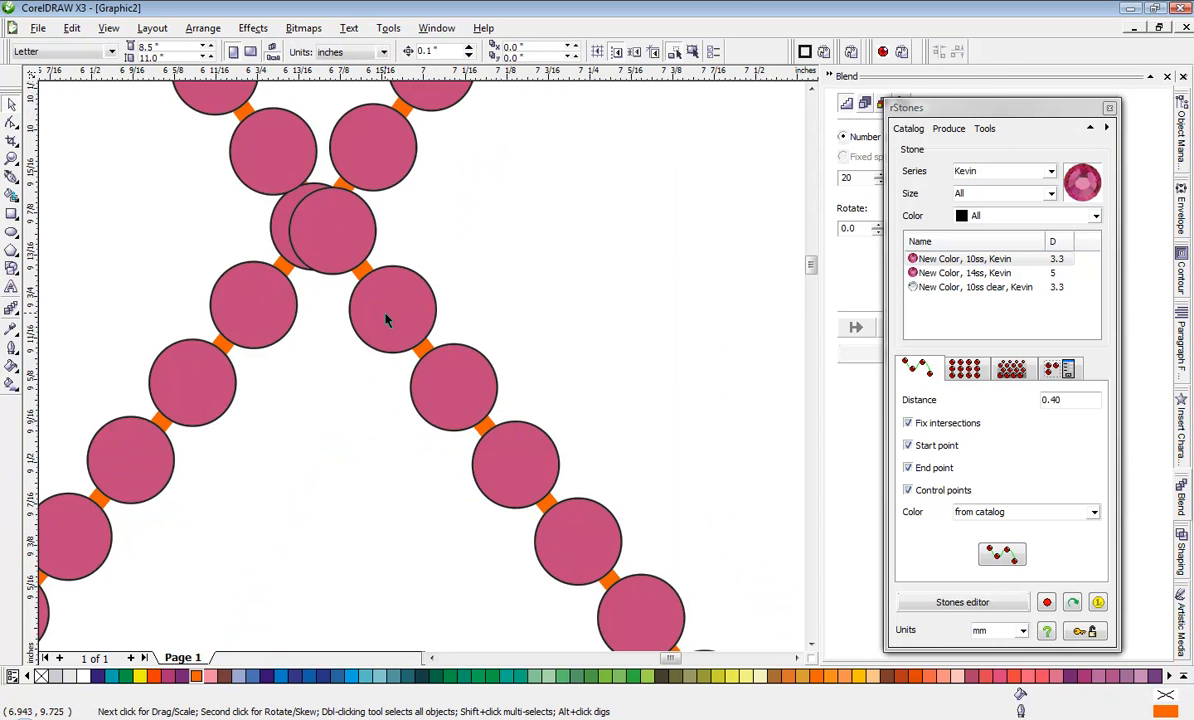
pyautogui.click(280, 224)
pyautogui.moveTo(280, 224); pyautogui.dragTo(92, 237)
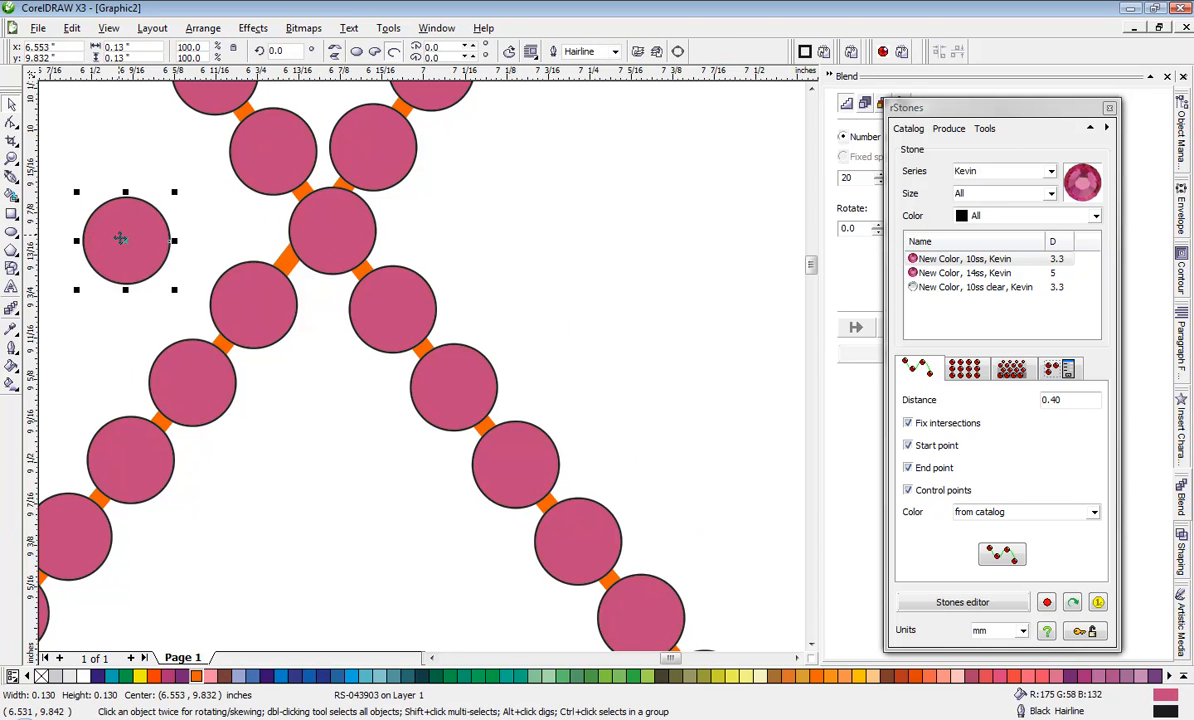
pyautogui.scroll(-1, 120, 238)
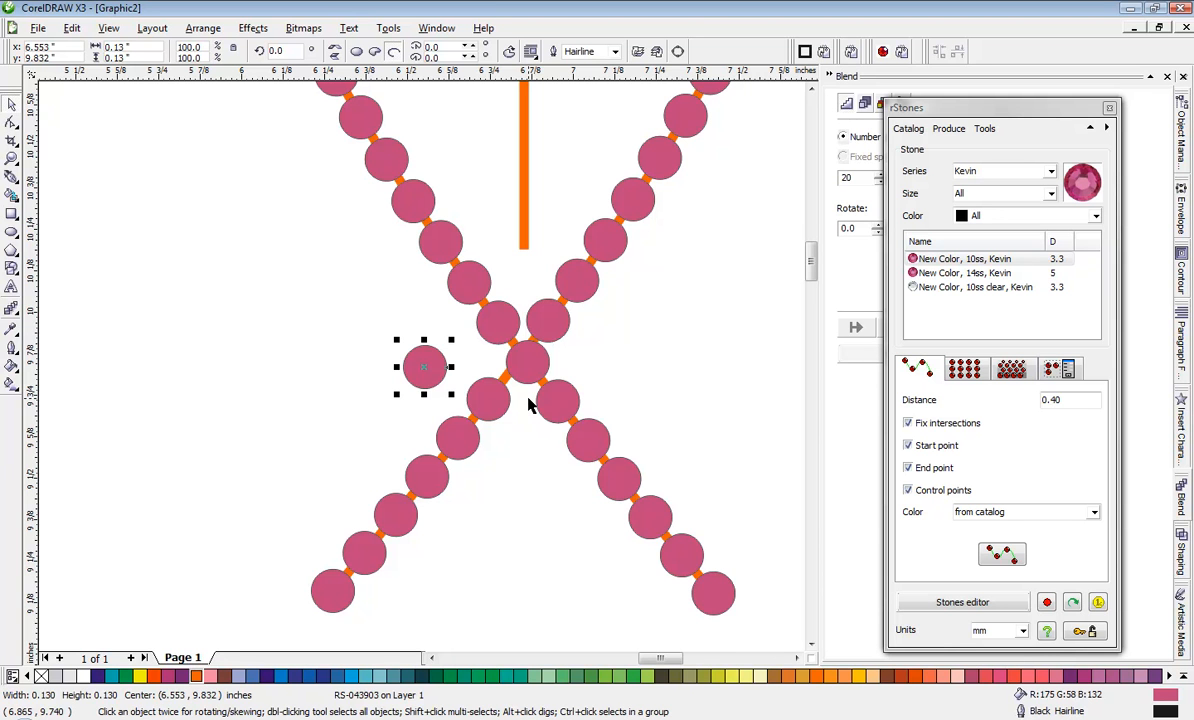
pyautogui.hotkey('ctrl', 'z')
pyautogui.hotkey('ctrl', 'z')
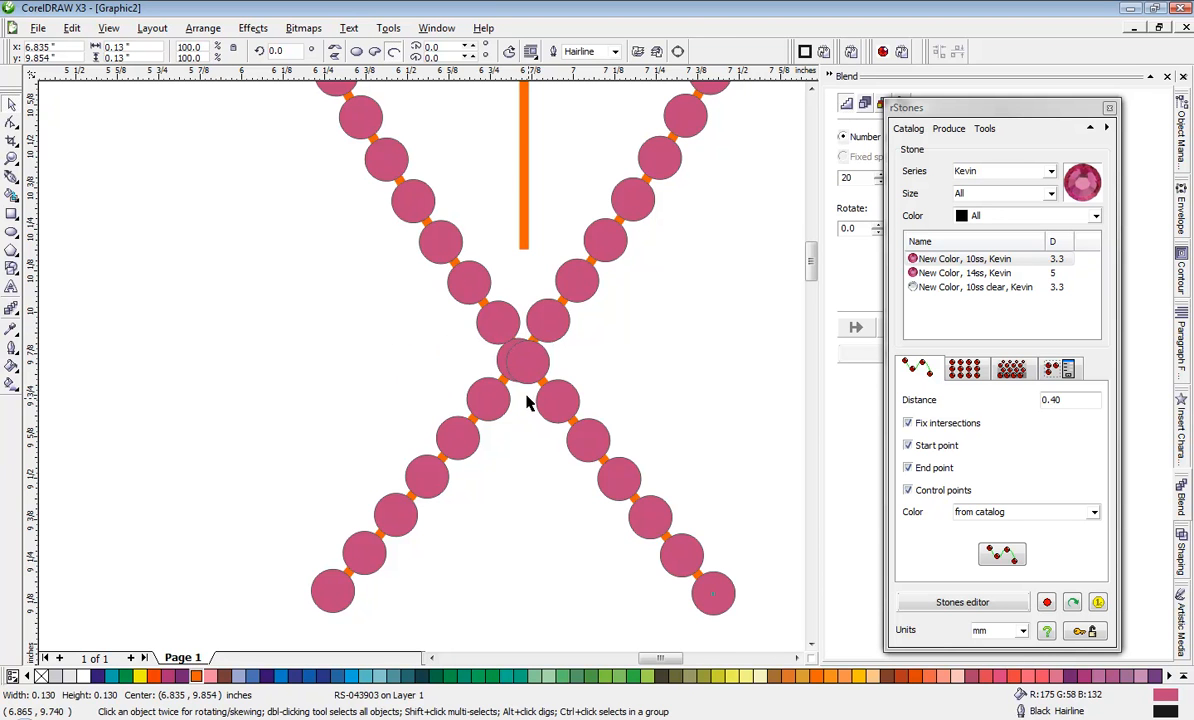
# Step: Run the path placement again on the fish's left-bowing curve to fill it with 10ss stones at 0.40 mm spacing
pyautogui.click(390, 340)
pyautogui.click(471, 285)
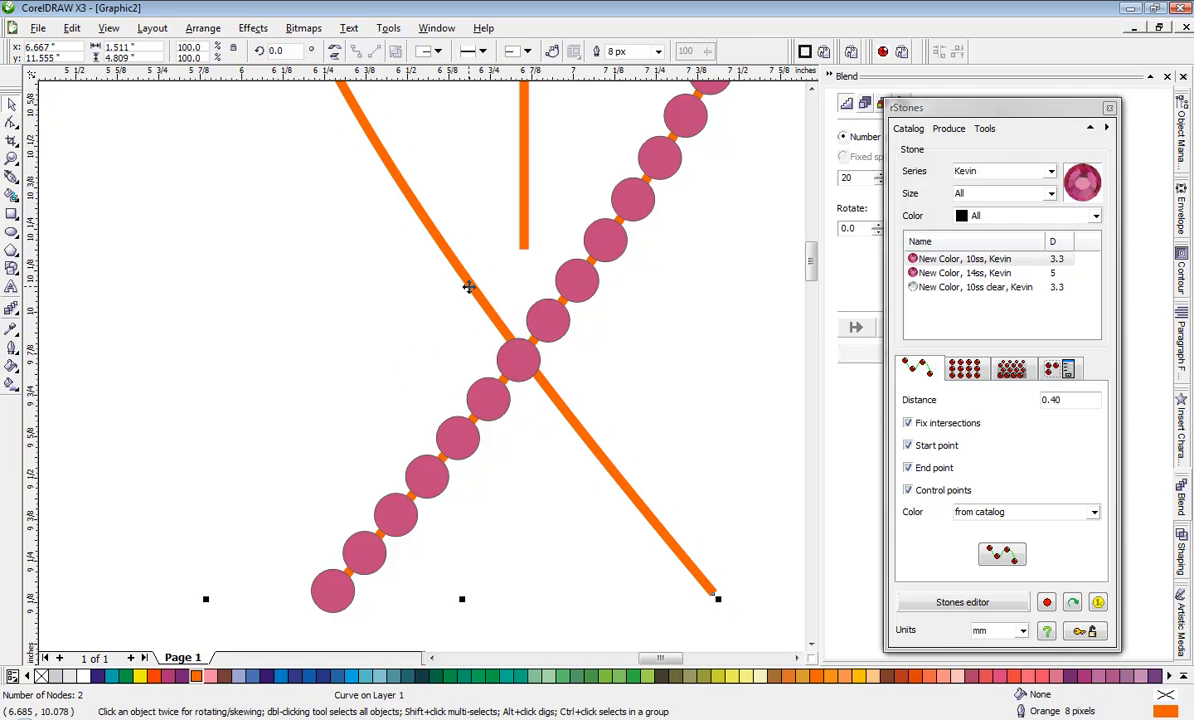
pyautogui.click(995, 558)
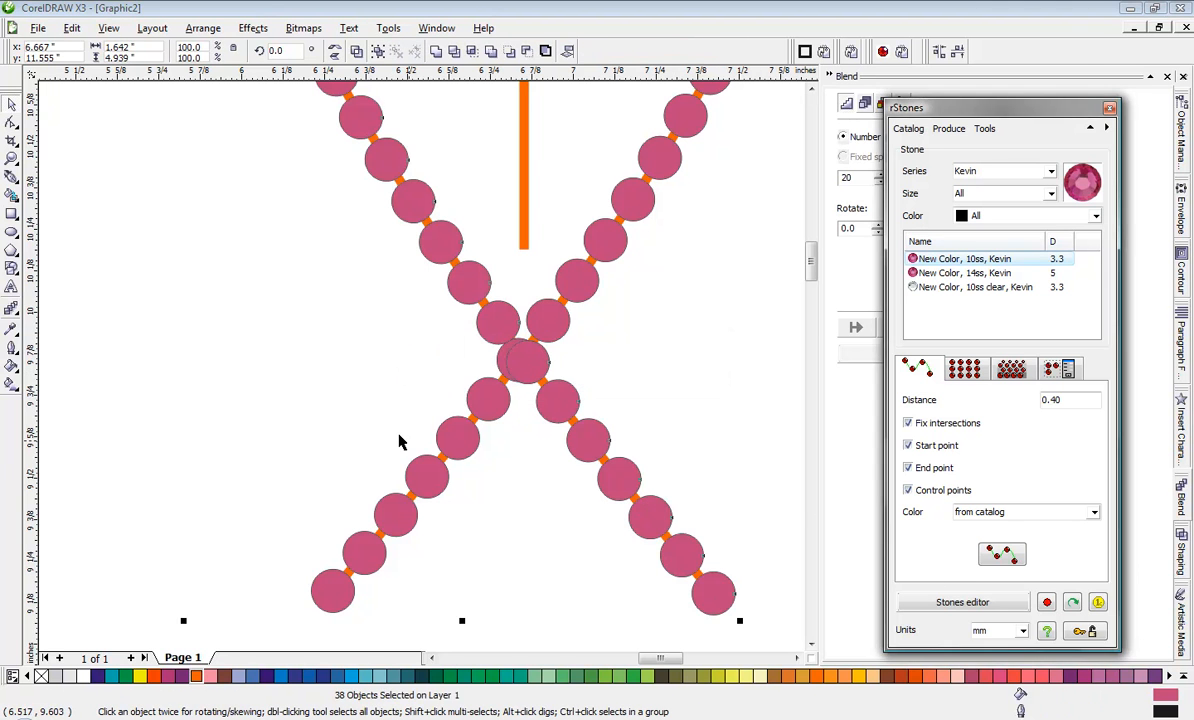
pyautogui.click(340, 380)
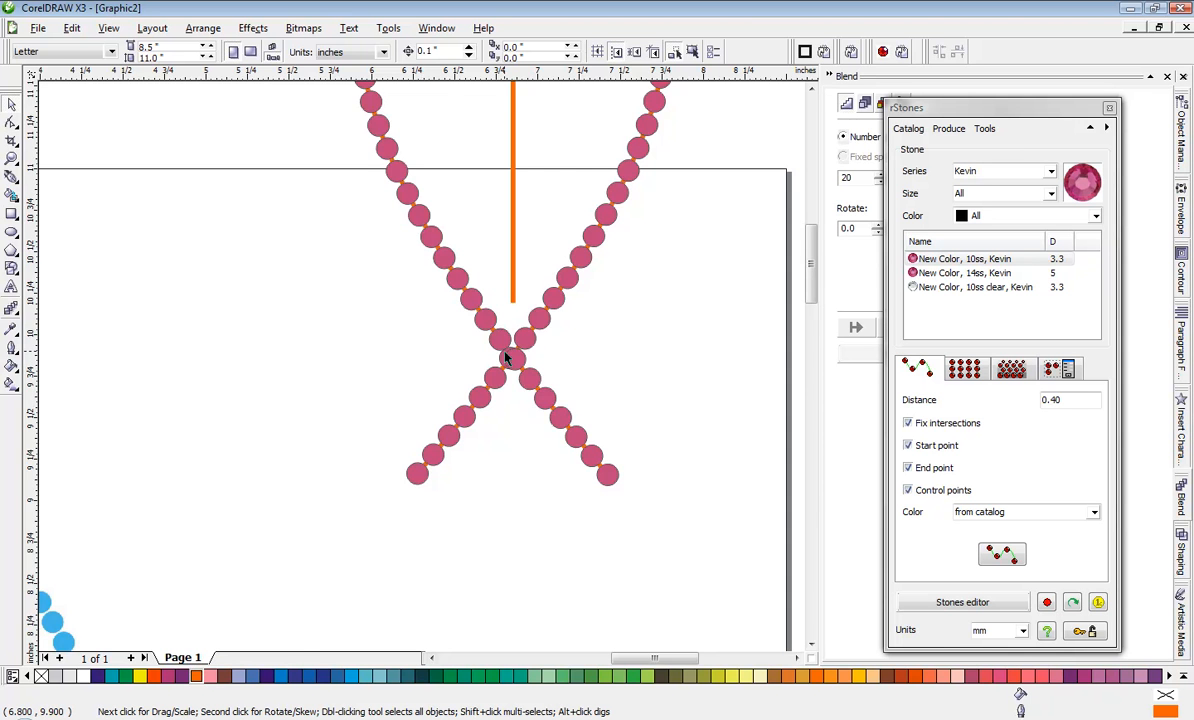
# Step: Delete one of the two overlapping stones where the fish's curves cross at the tail
pyautogui.scroll(3, 420, 374)
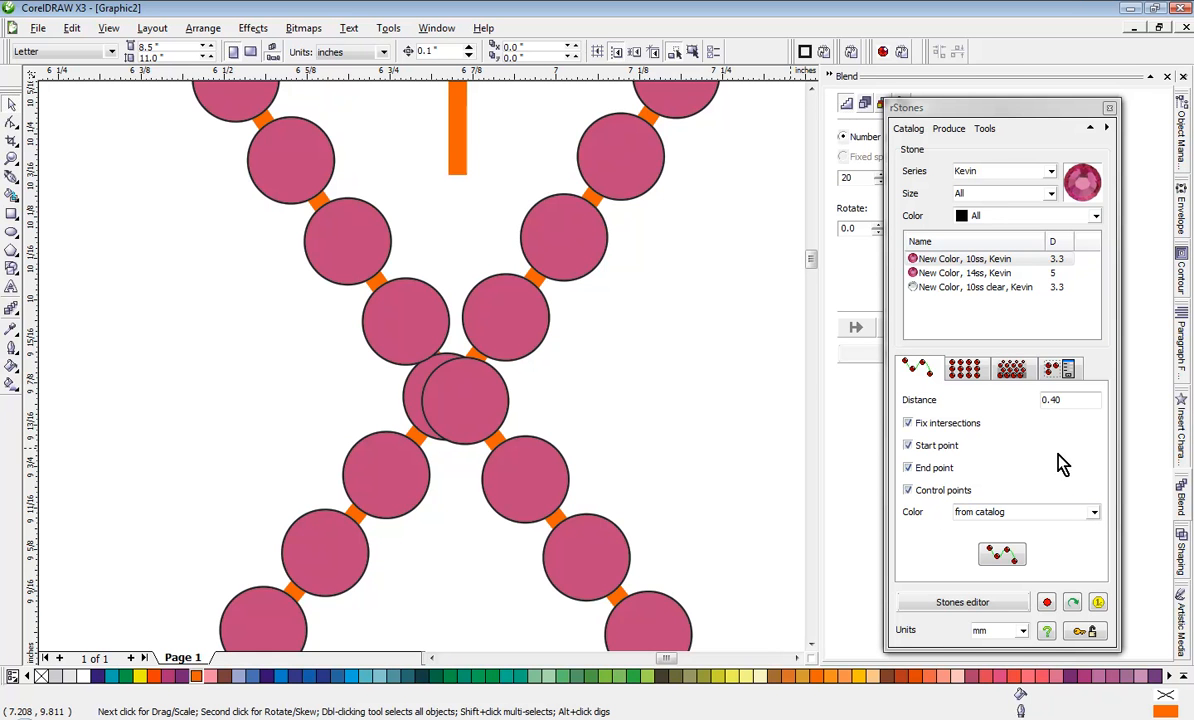
pyautogui.scroll(-1, 660, 472)
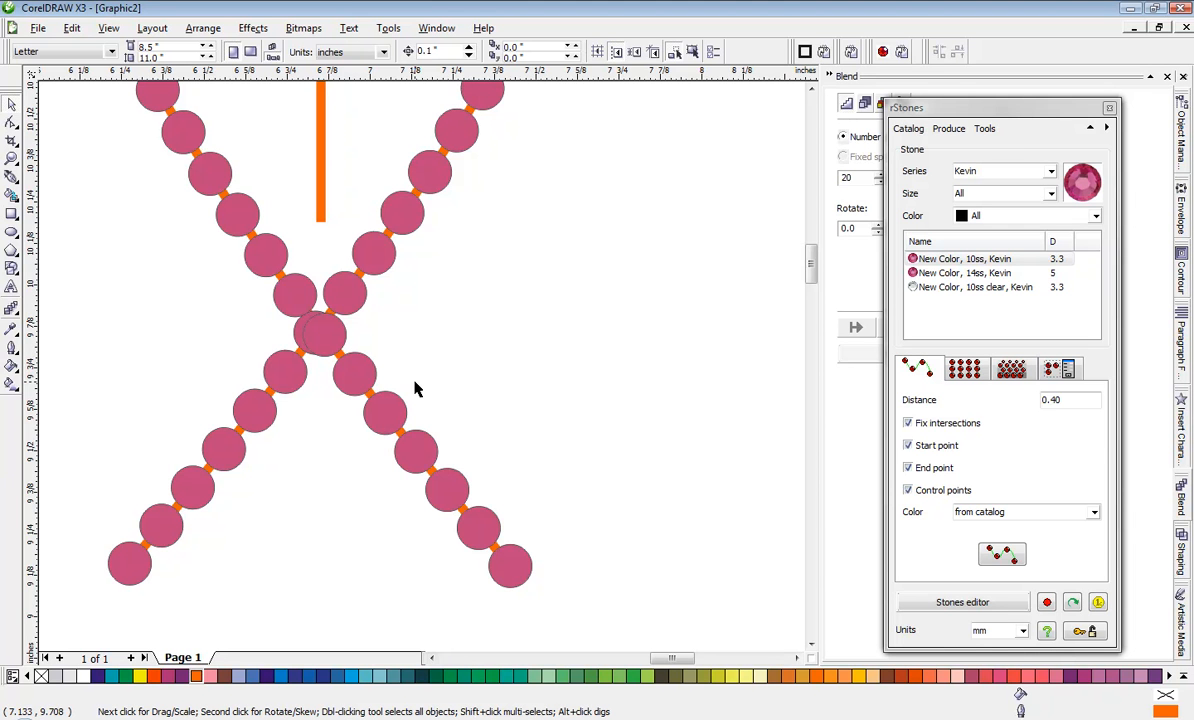
pyautogui.scroll(1, 325, 341)
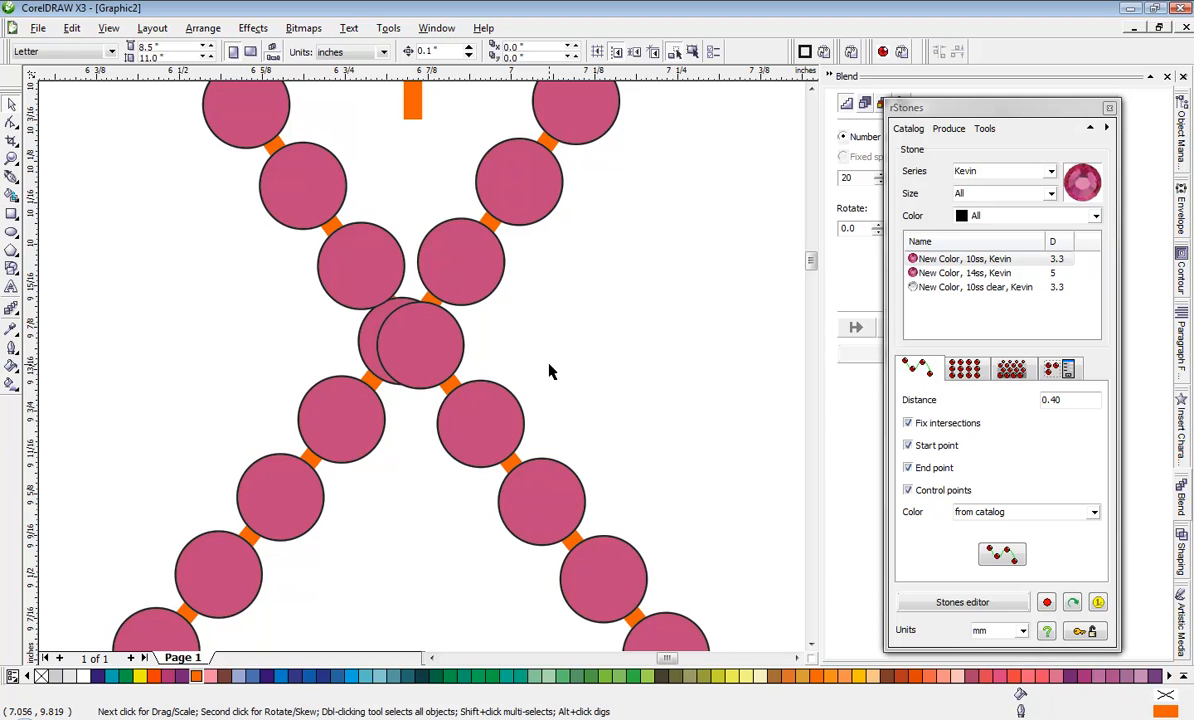
pyautogui.click(345, 340)
pyautogui.press('Delete')
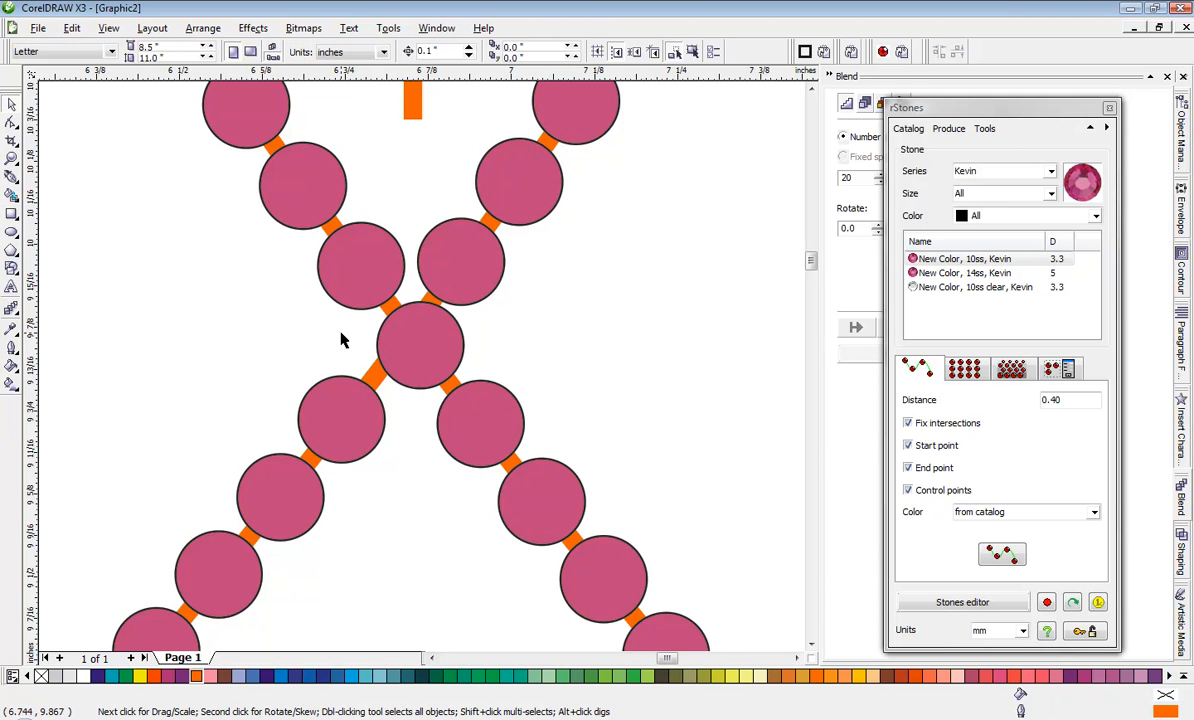
# Step: Nudge the crossing stone and the two nearest stones above it on each curve to even out the gaps
pyautogui.scroll(2, 400, 345)
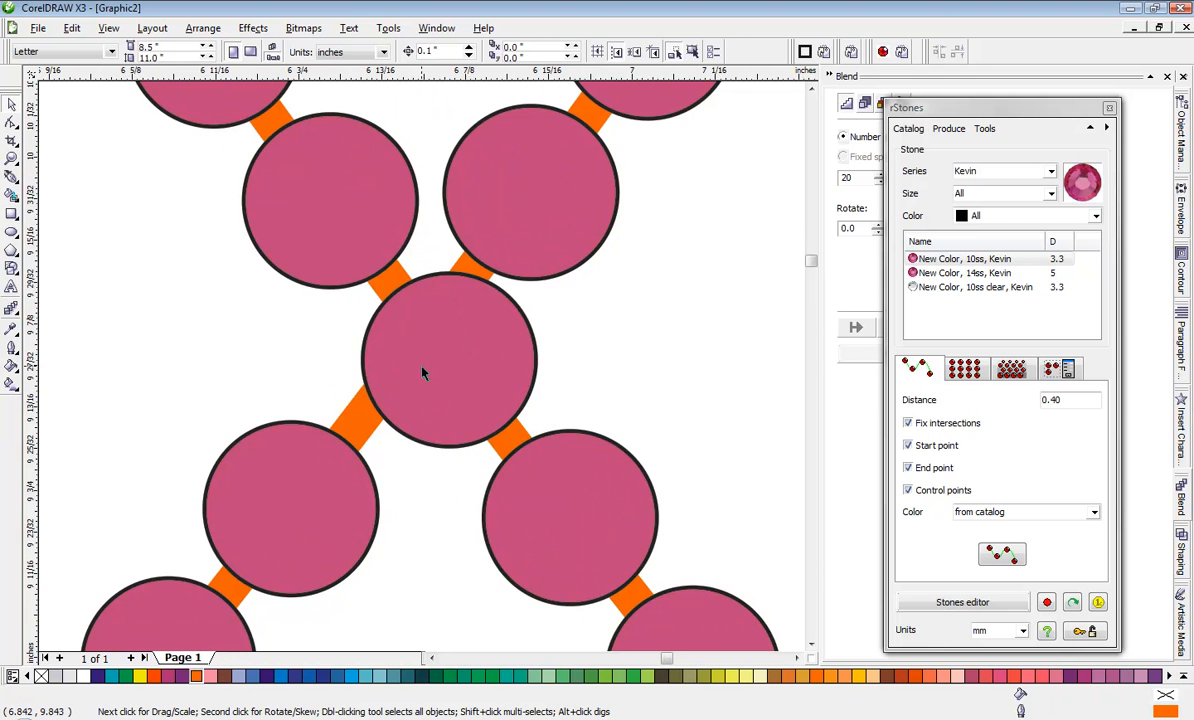
pyautogui.moveTo(433, 365); pyautogui.dragTo(411, 360)
pyautogui.moveTo(328, 221); pyautogui.dragTo(305, 204)
pyautogui.moveTo(497, 210)
pyautogui.mouseDown()
pyautogui.moveTo(536, 200)
pyautogui.moveTo(506, 232)
pyautogui.mouseUp()
pyautogui.scroll(-2, 506, 232)
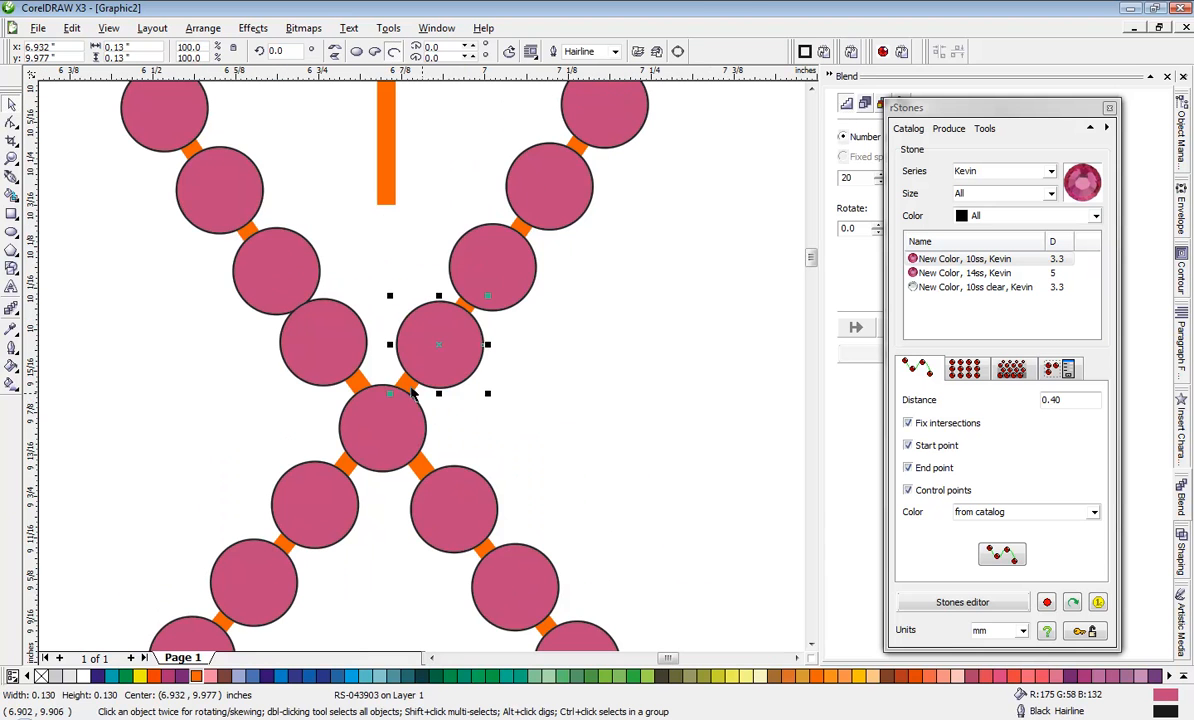
pyautogui.moveTo(268, 276); pyautogui.dragTo(259, 264)
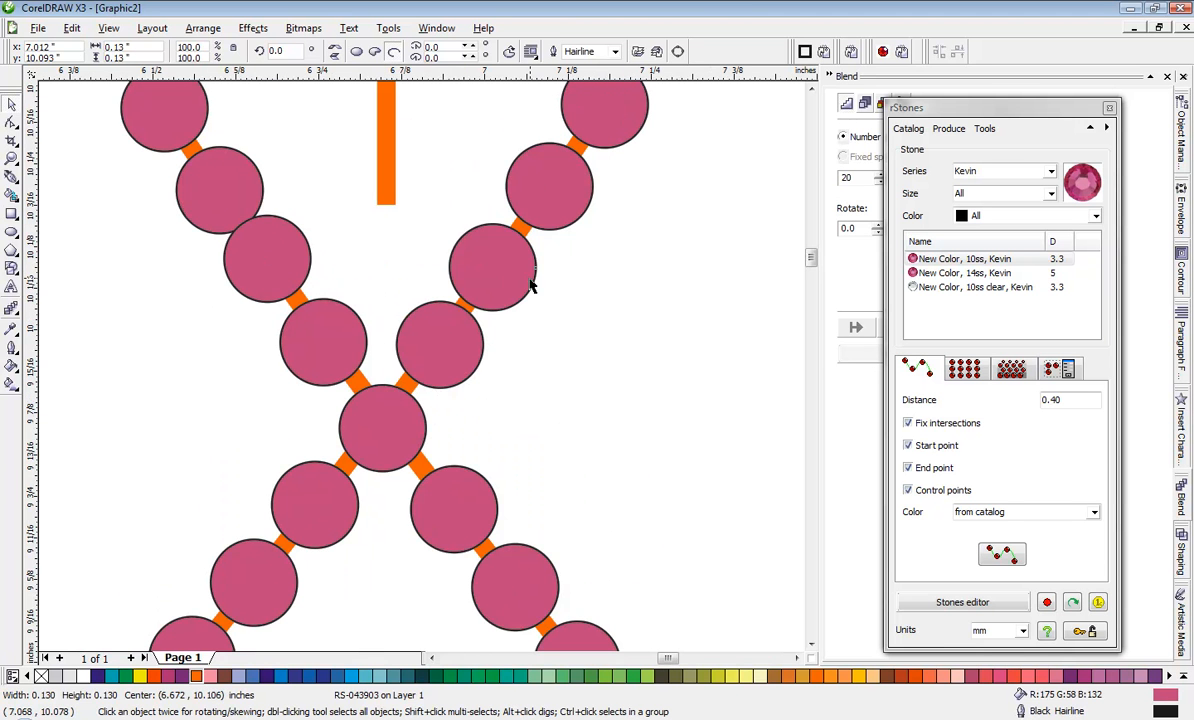
pyautogui.moveTo(531, 276); pyautogui.dragTo(540, 267)
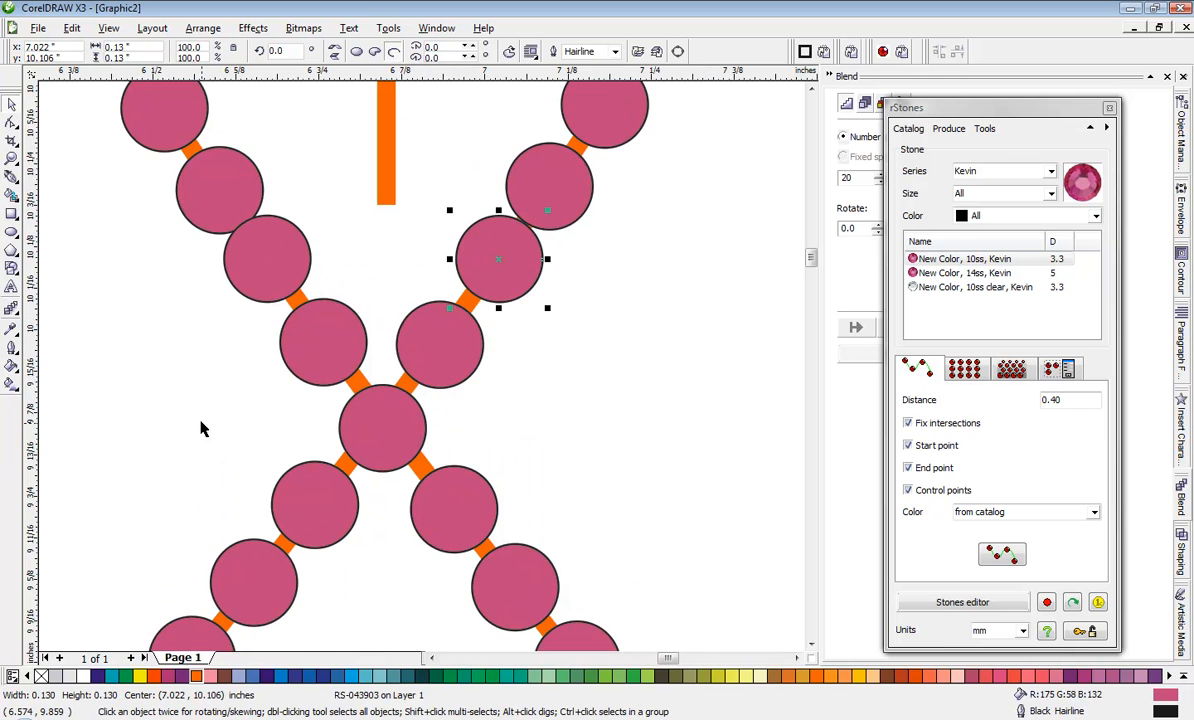
pyautogui.scroll(-1, 203, 315)
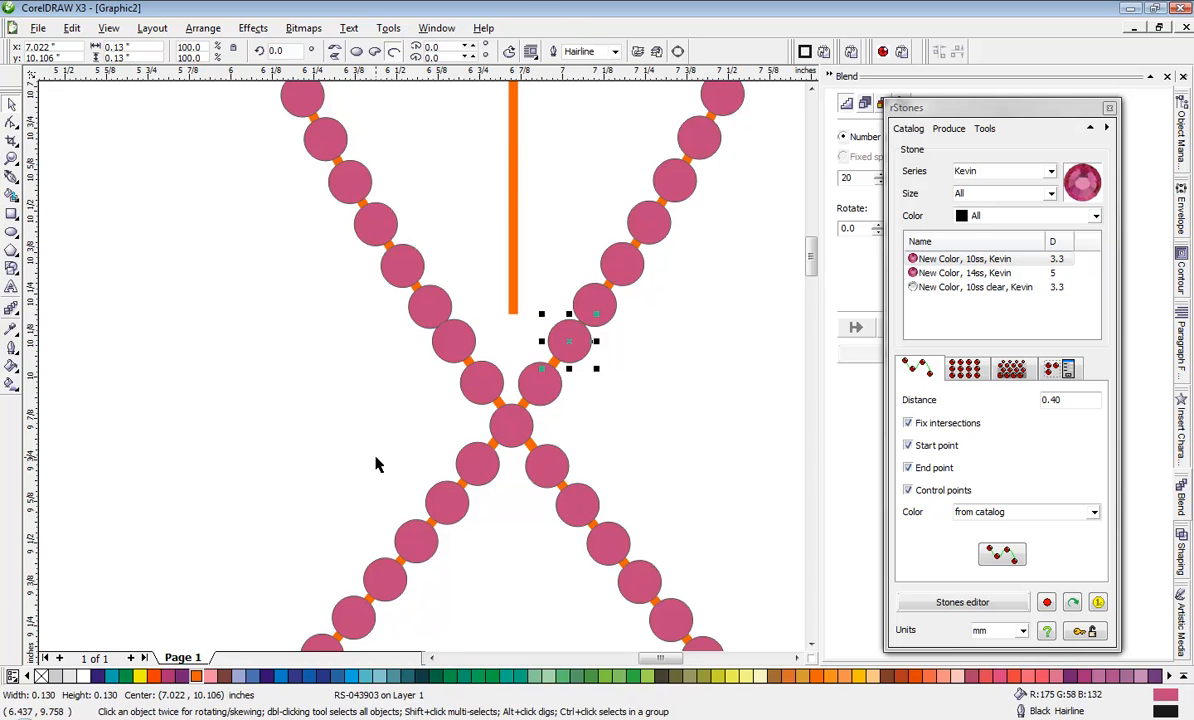
pyautogui.click(491, 486)
# Step: Delete the stones on the fish's lower half and tail, keeping the orange paths
pyautogui.scroll(-1, 420, 369)
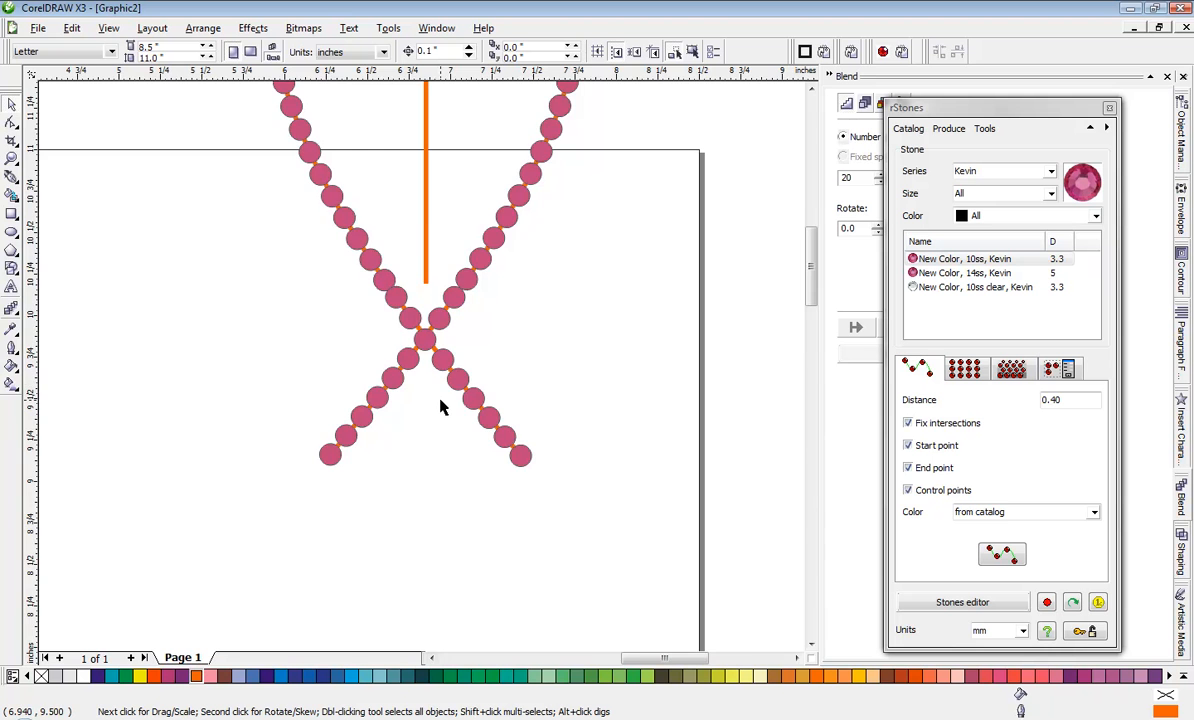
pyautogui.scroll(-1, 421, 372)
pyautogui.scroll(-1, 421, 372)
pyautogui.scroll(1, 421, 372)
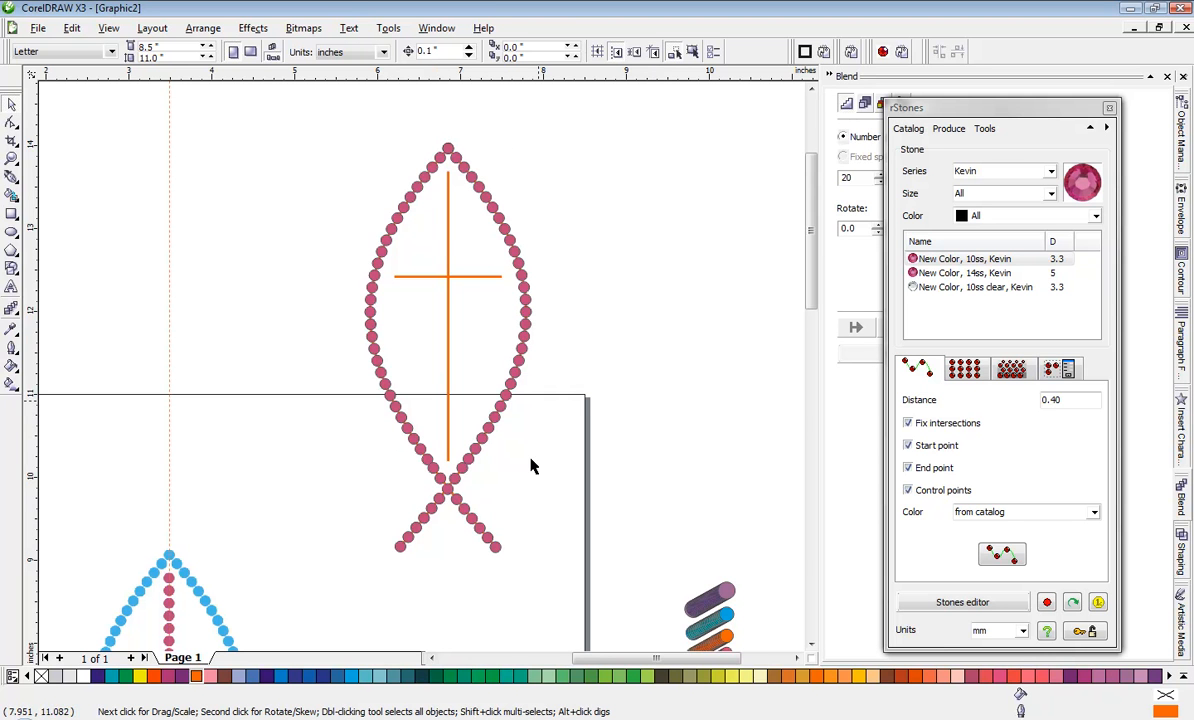
pyautogui.moveTo(1004, 110); pyautogui.dragTo(992, 104)
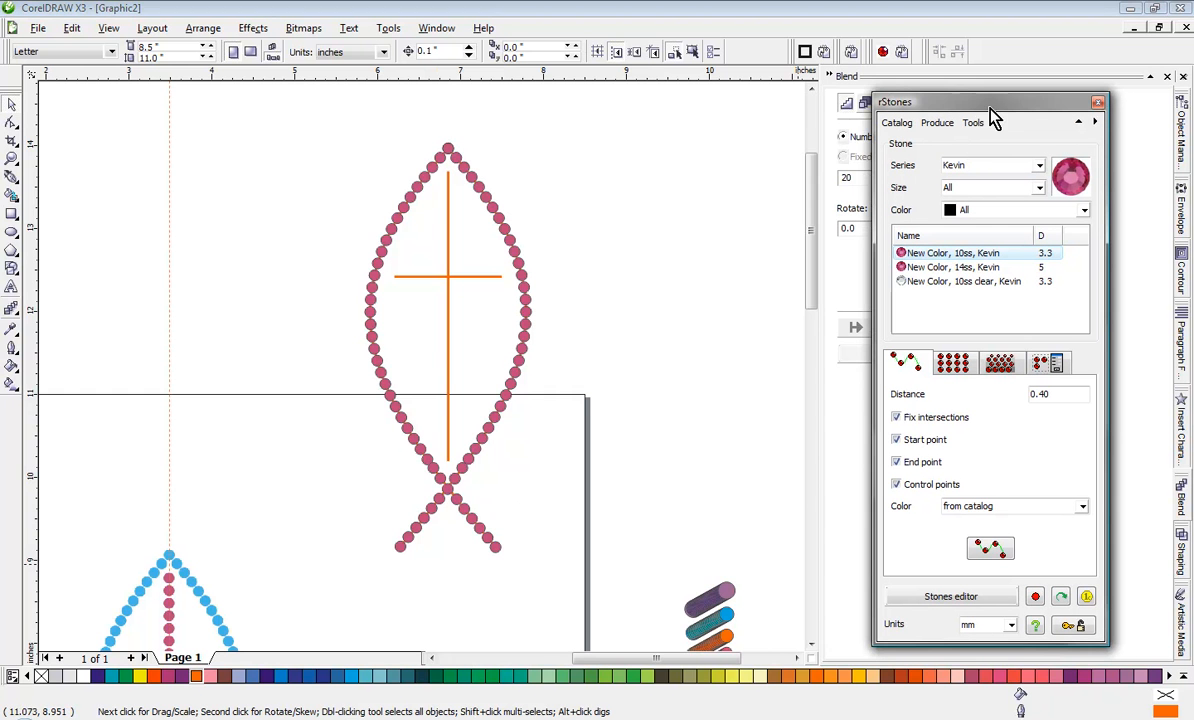
pyautogui.click(751, 287)
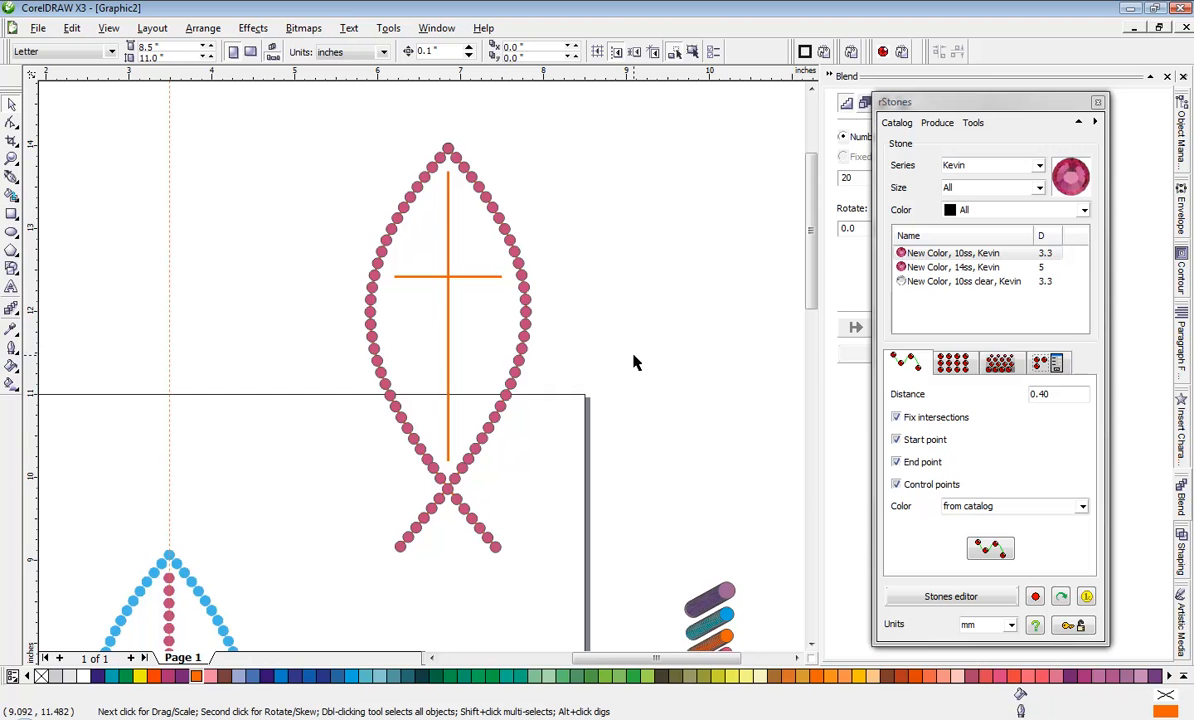
pyautogui.moveTo(634, 345); pyautogui.dragTo(331, 590)
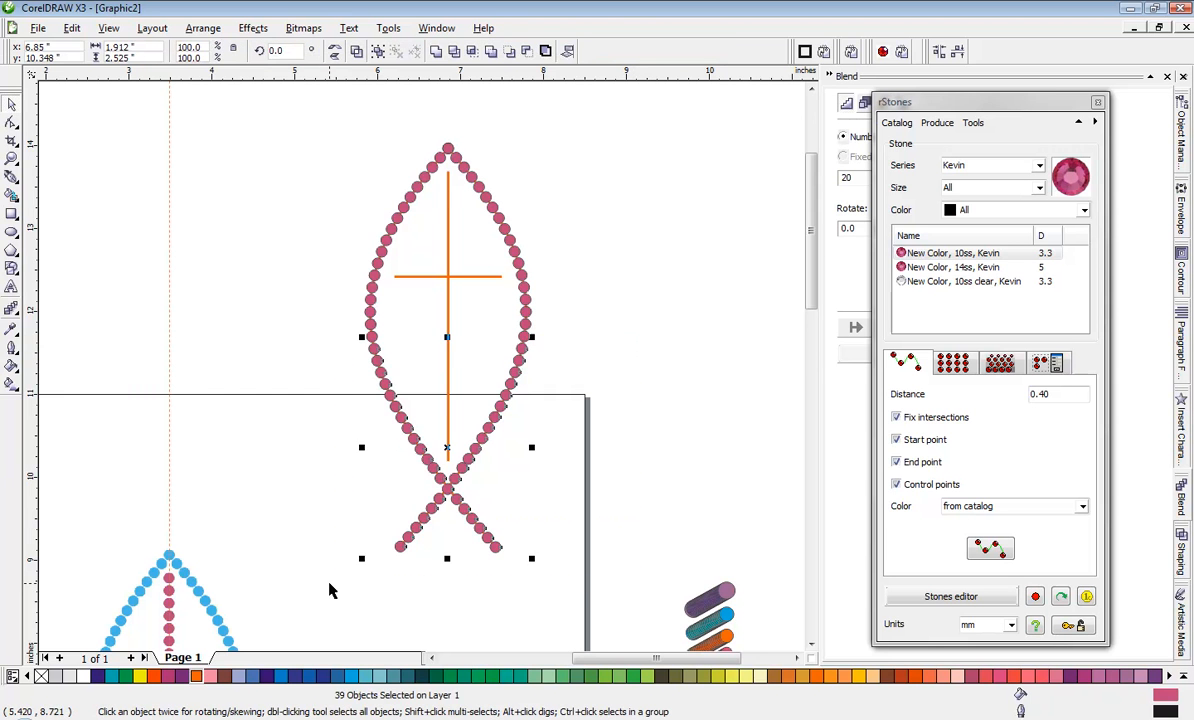
pyautogui.press('Delete')
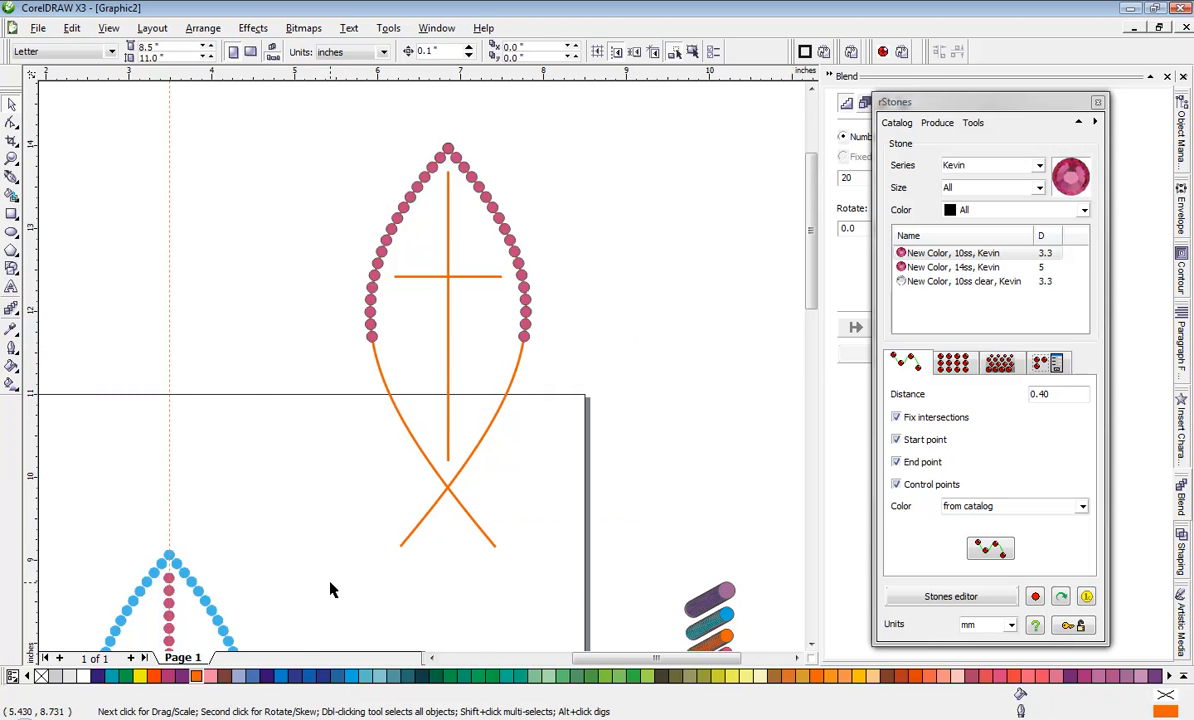
pyautogui.scroll(-1, 404, 508)
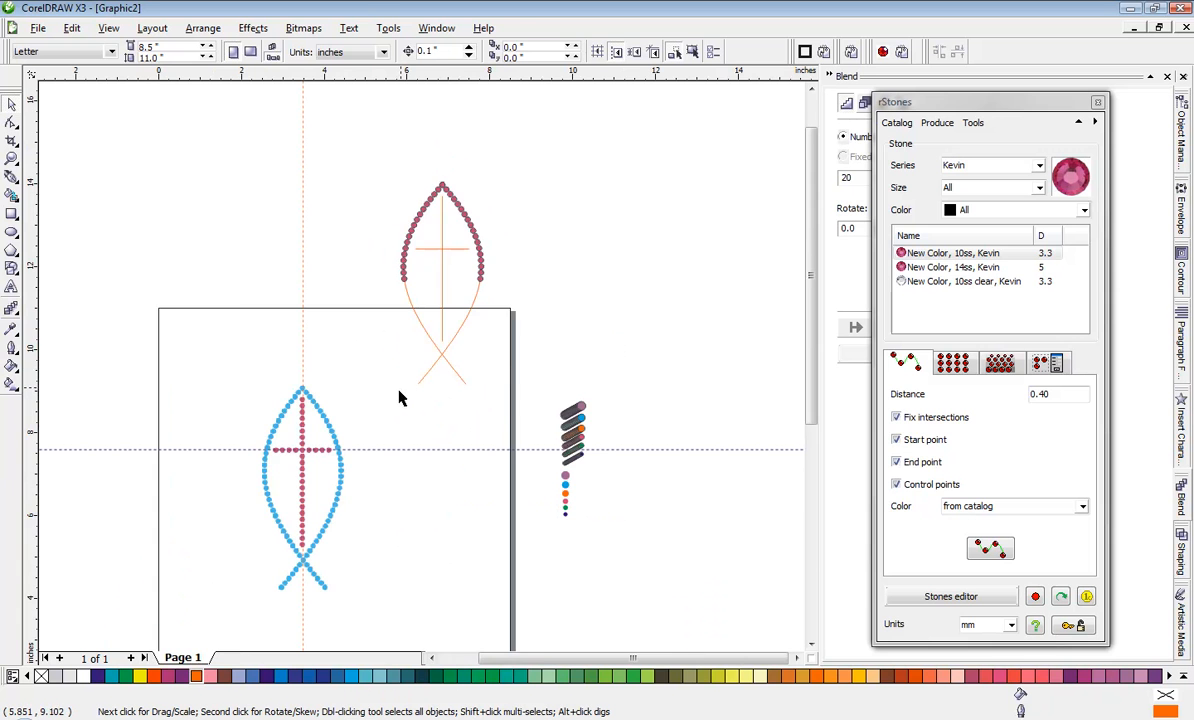
pyautogui.scroll(1, 355, 420)
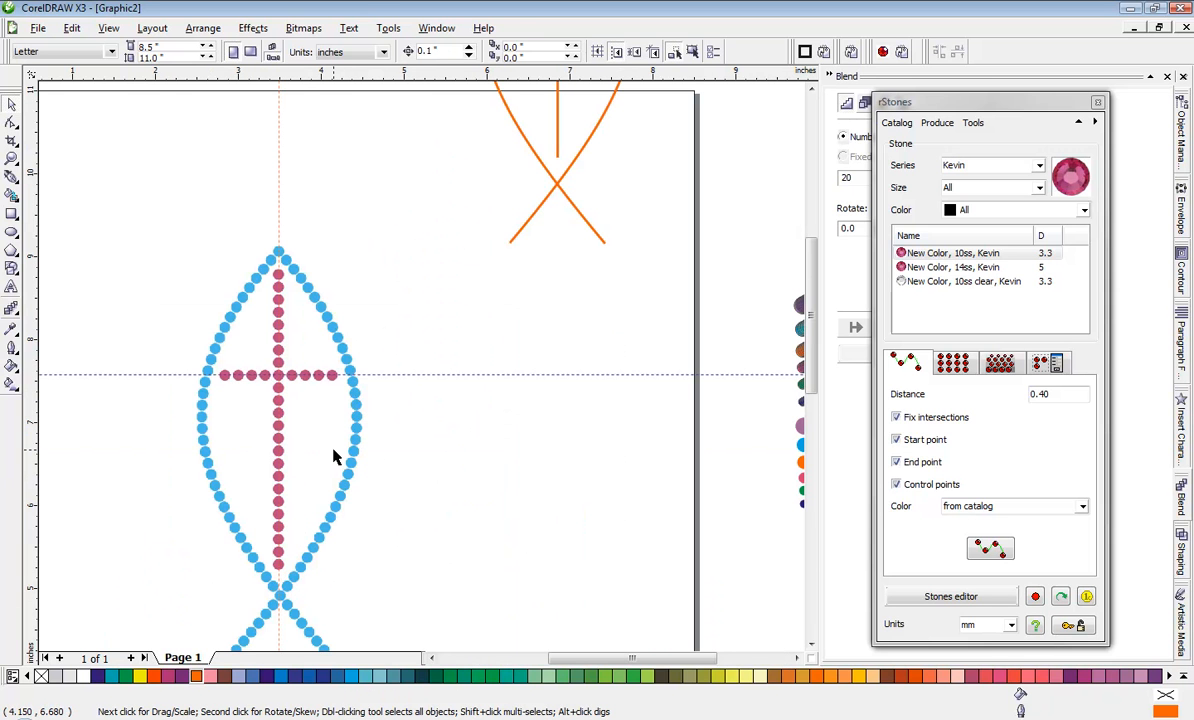
pyautogui.scroll(-1, 389, 477)
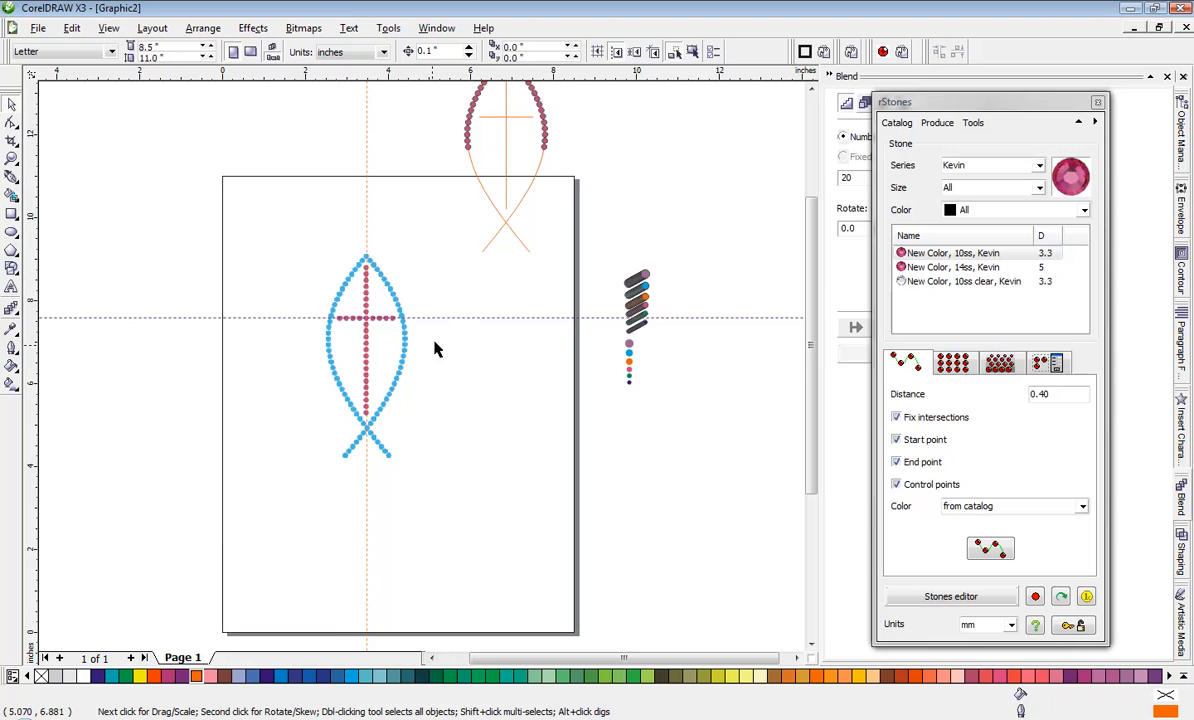
pyautogui.scroll(-1, 426, 340)
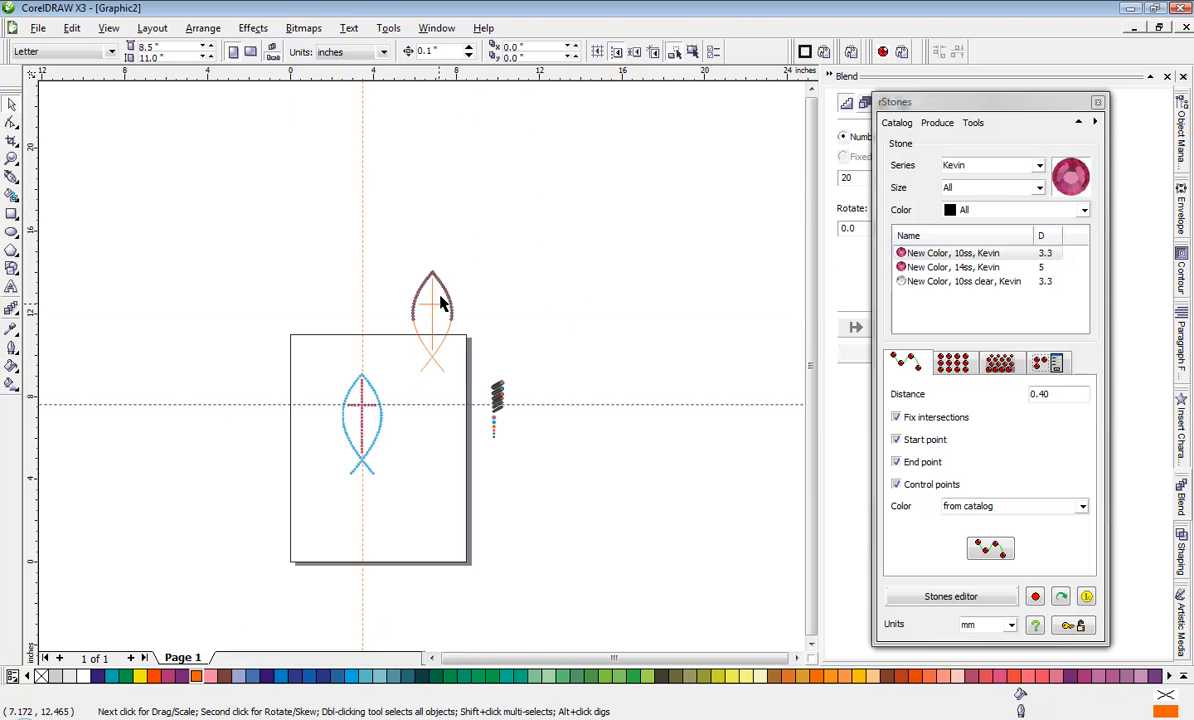
pyautogui.scroll(2, 420, 360)
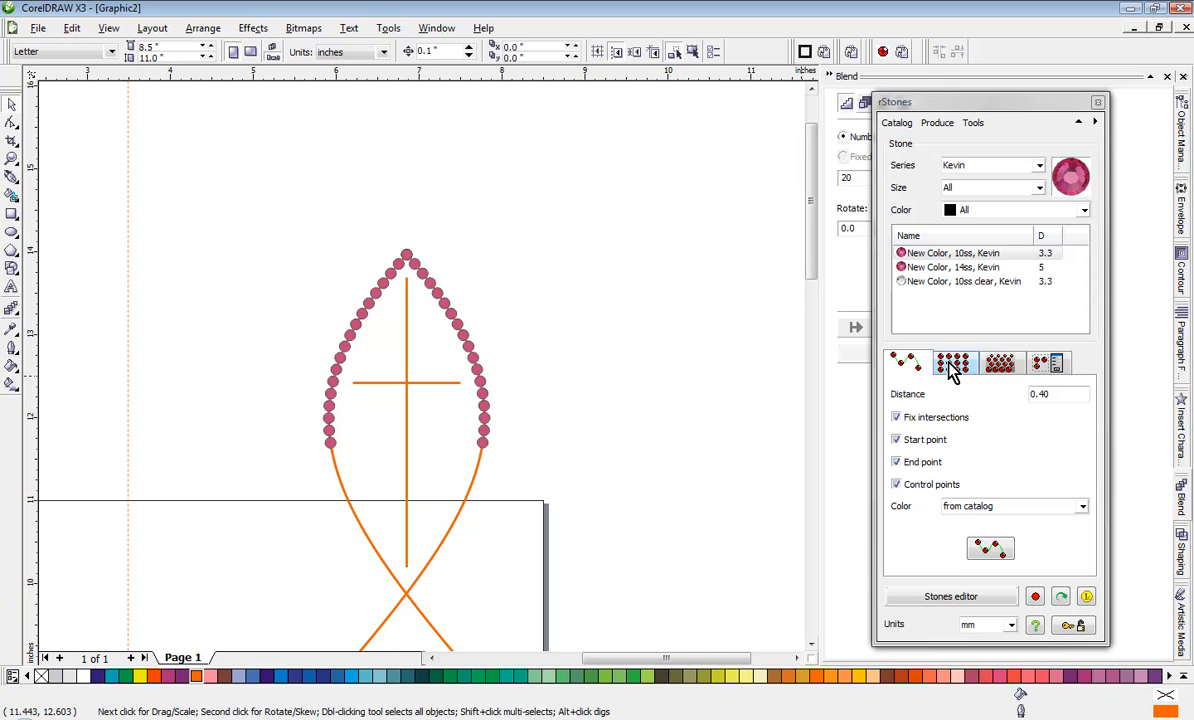
pyautogui.moveTo(875, 100); pyautogui.dragTo(915, 103)
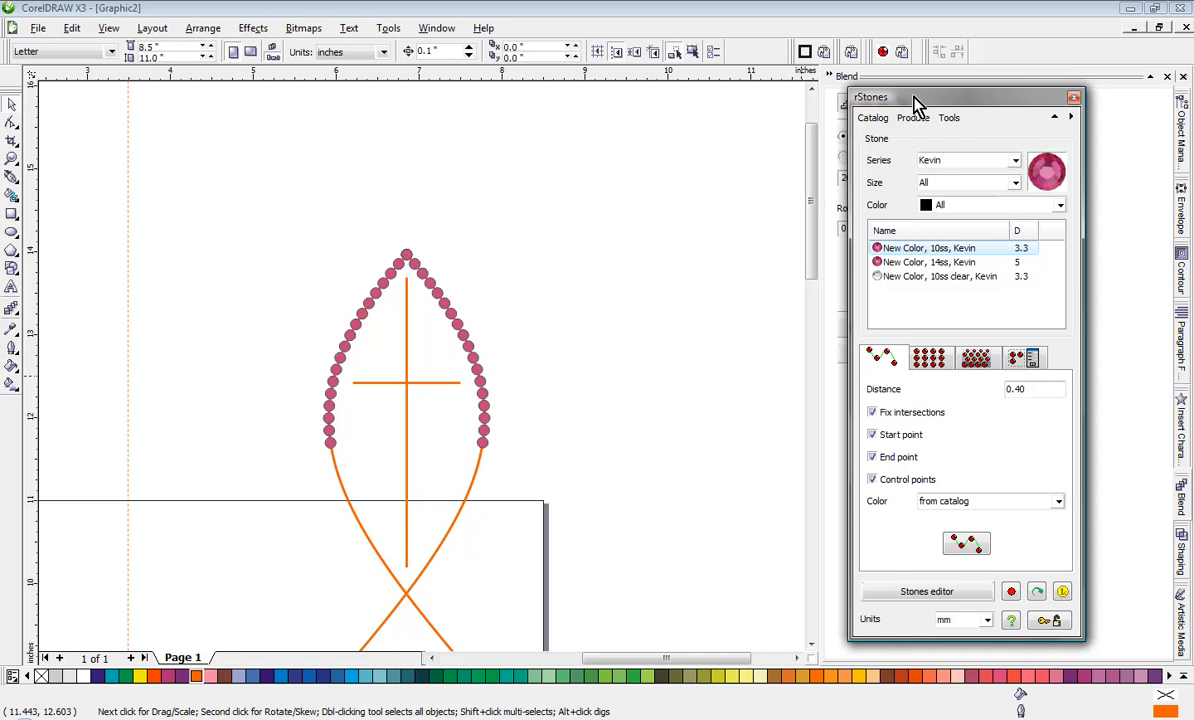
pyautogui.moveTo(917, 103); pyautogui.dragTo(914, 99)
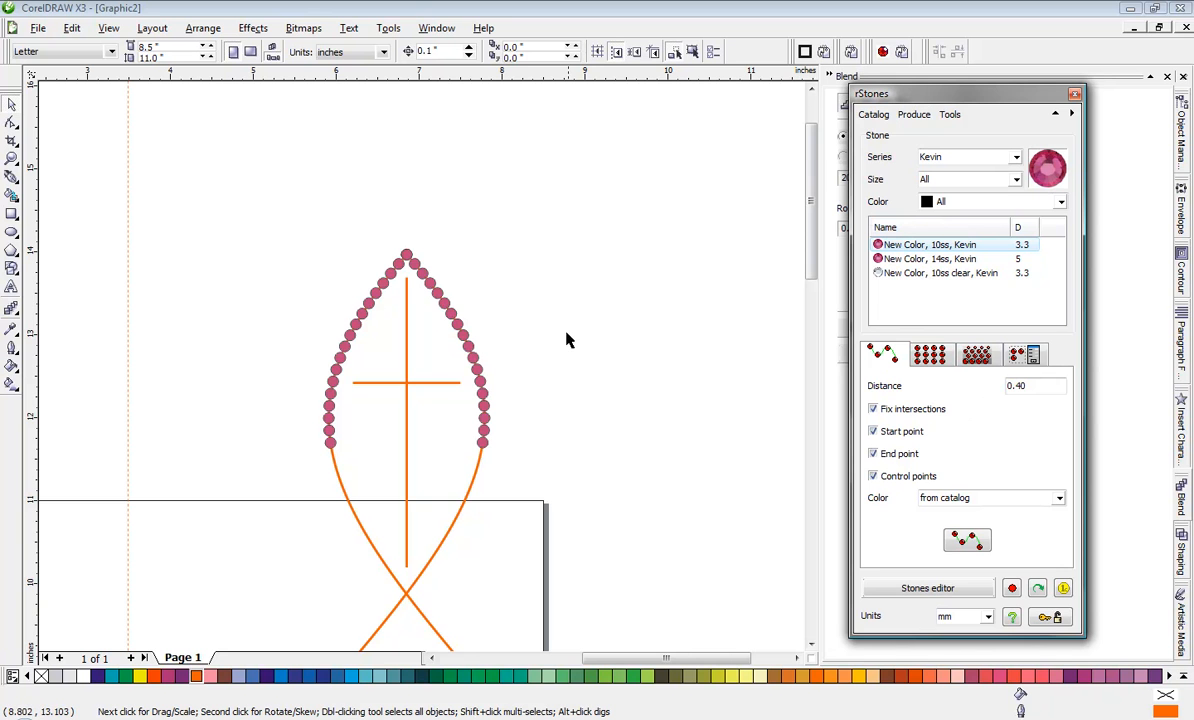